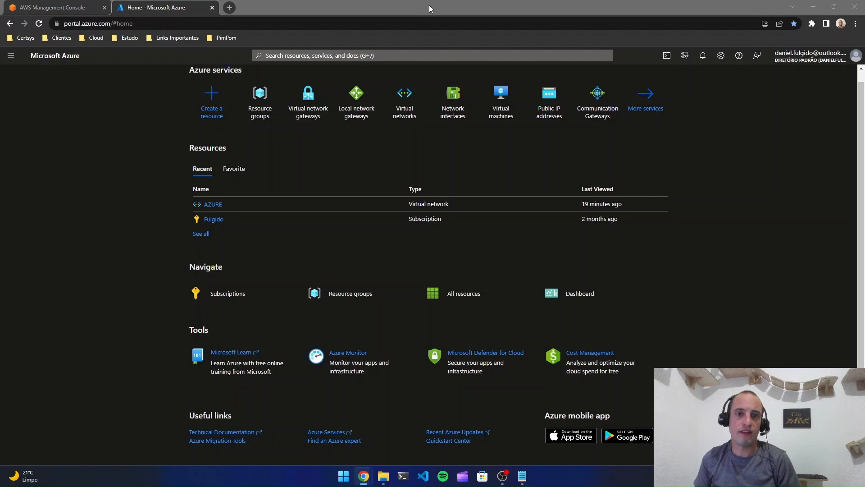
Open the resource groups and start creating a new one
click(260, 108)
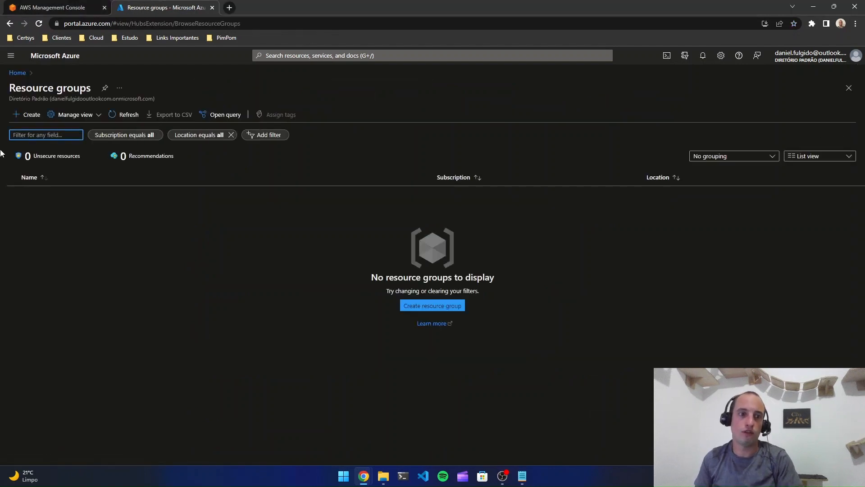
click(31, 118)
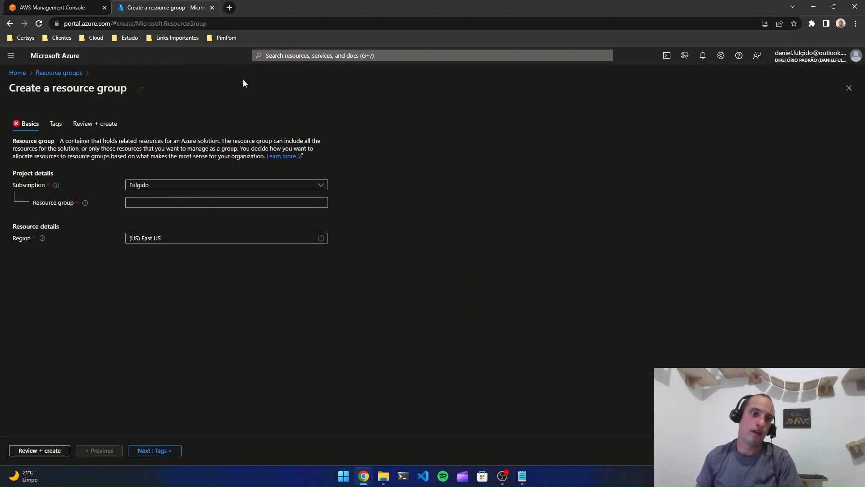
click(290, 59)
text(resource)
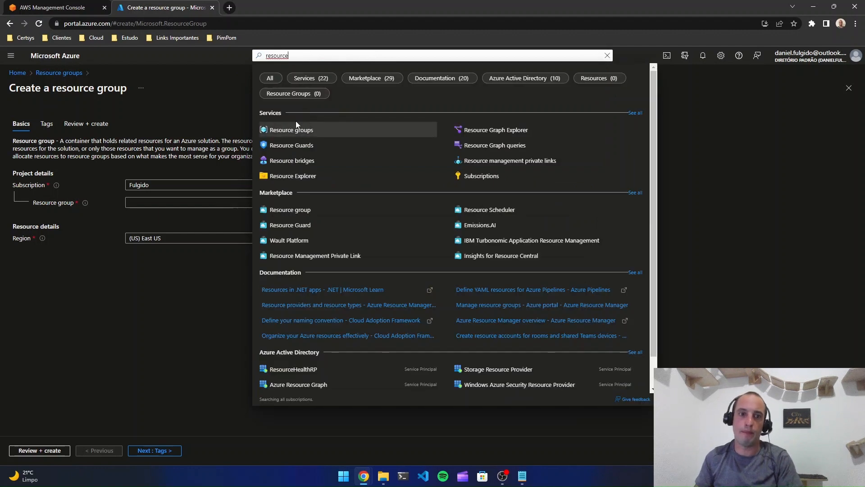
key(ctrl+BackSpace)
Name the new resource group DEVOPS-NA-INFRA
click(161, 203)
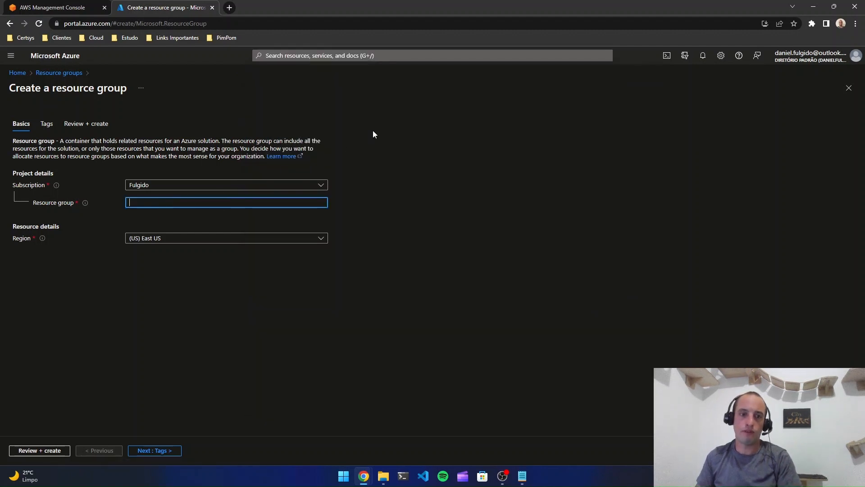
text(devops)
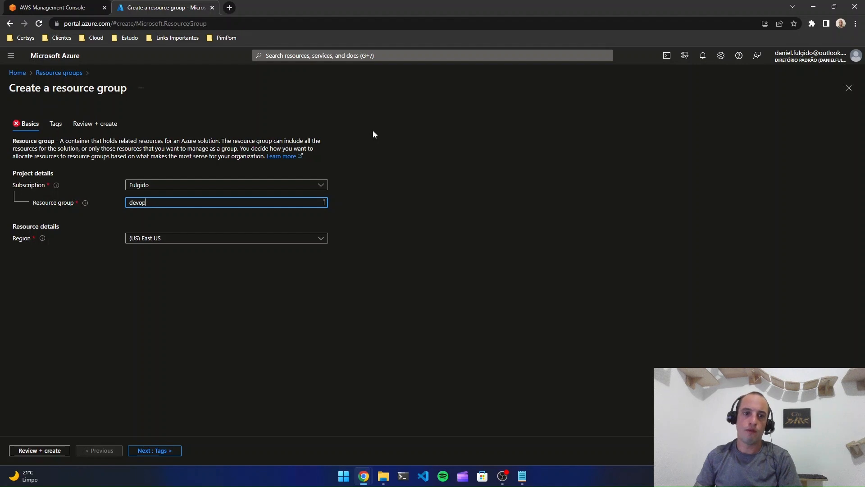
key(ctrl+BackSpace)
text(DEVOPS-NA)
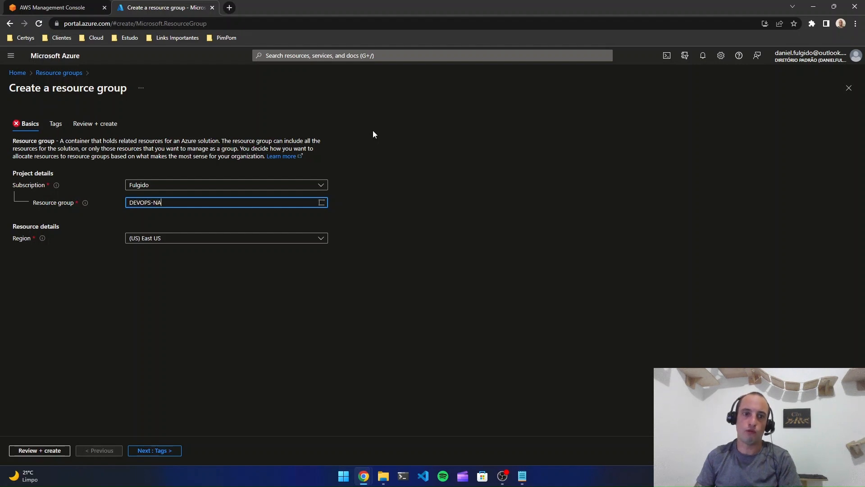
text(-INFRA)
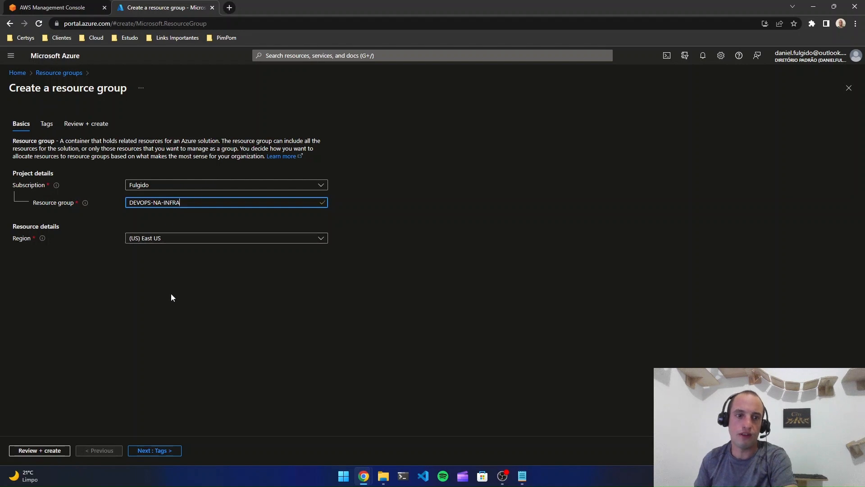
Create the resource group without any tags and open DEVOPS-NA-INFRA from the list
click(155, 450)
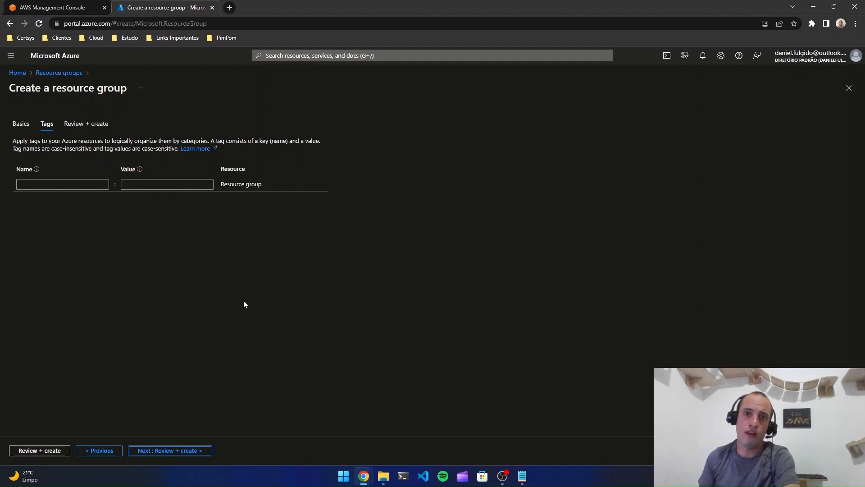
click(191, 450)
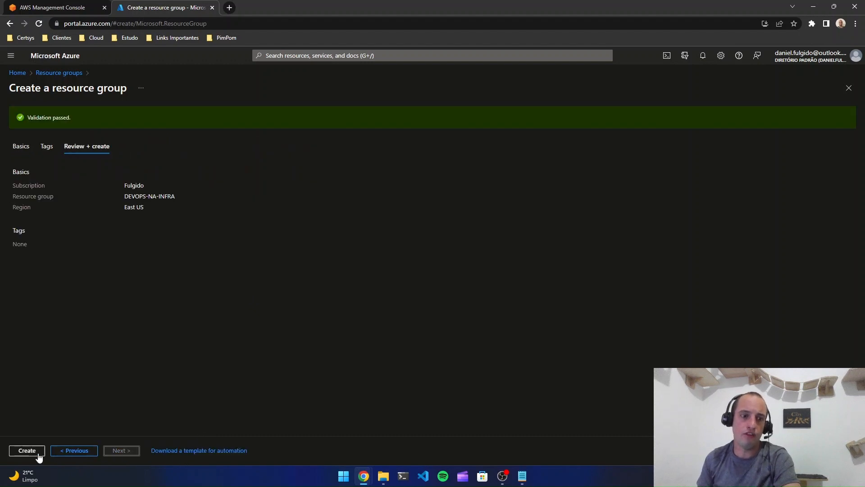
click(36, 452)
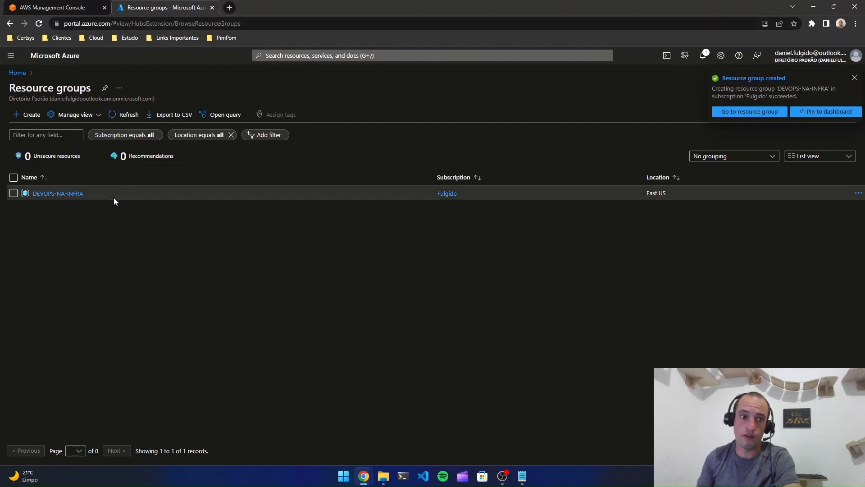
click(68, 195)
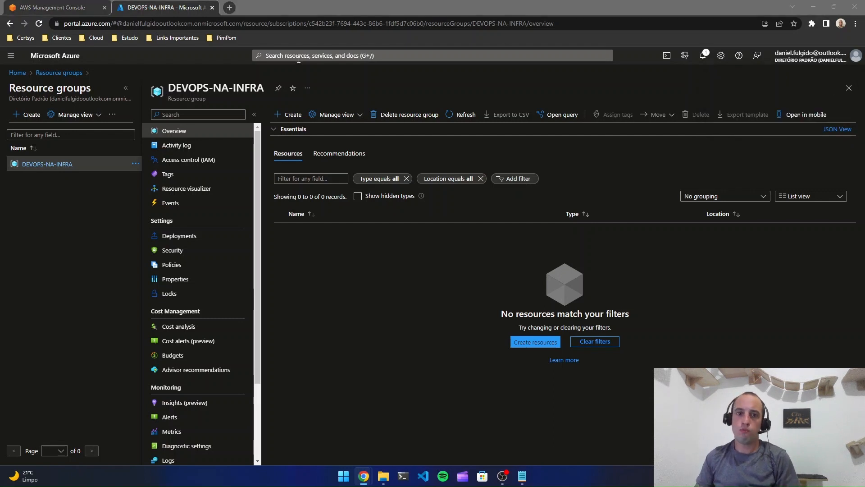
Search the portal for the virtual networks service and start creating a new virtual network
click(279, 55)
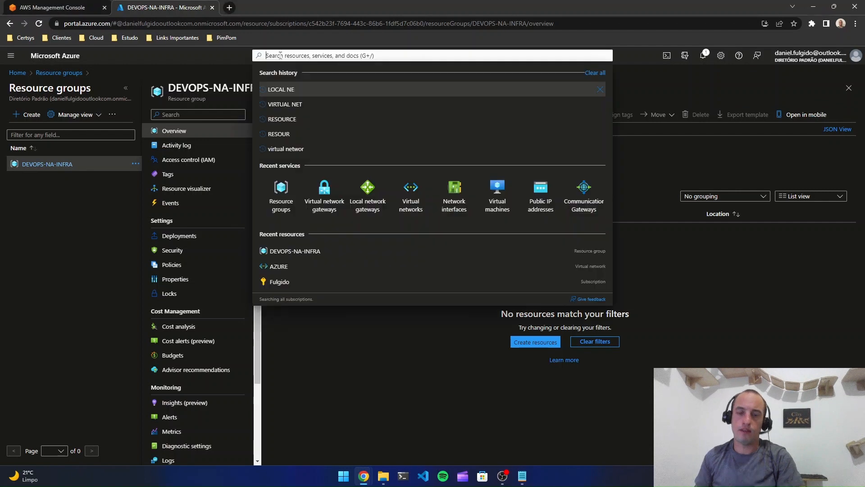
text(VIRTUAL)
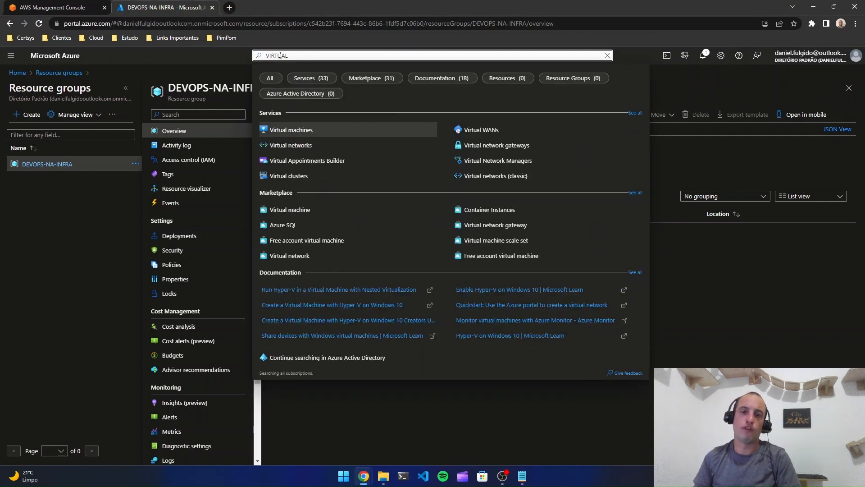
click(306, 147)
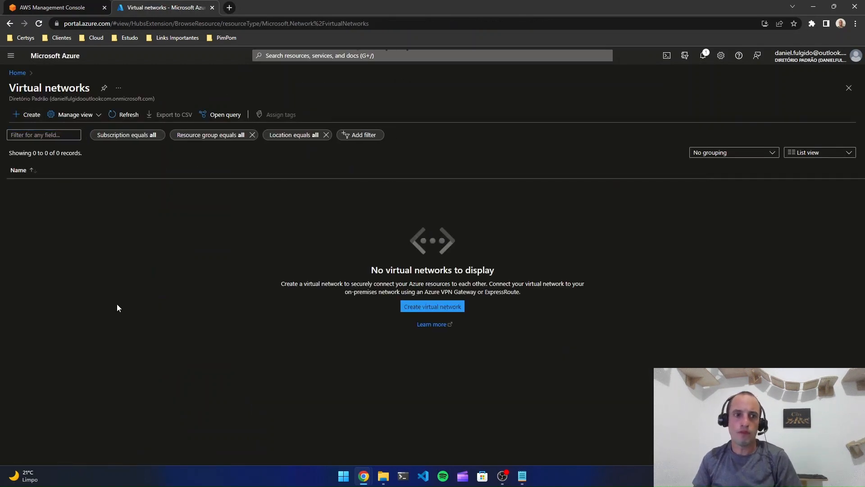
click(35, 115)
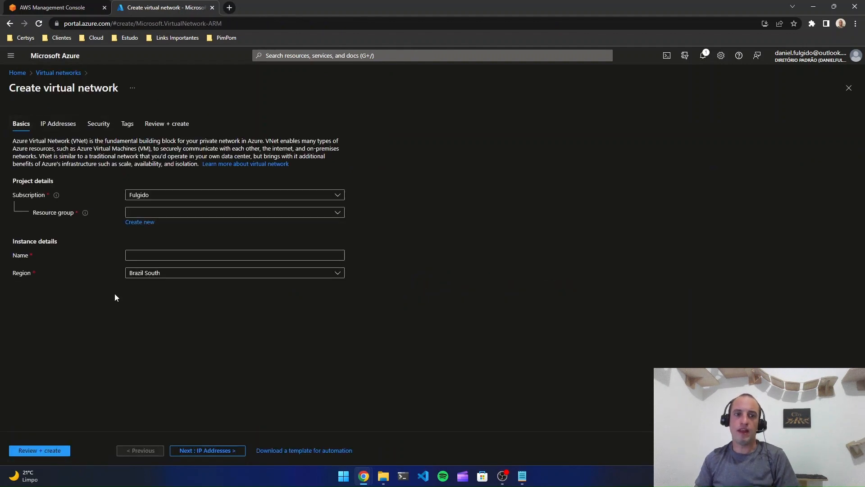
Assign the virtual network to the DEVOPS-NA-INFRA resource group and name it VNET-AZURE
click(169, 213)
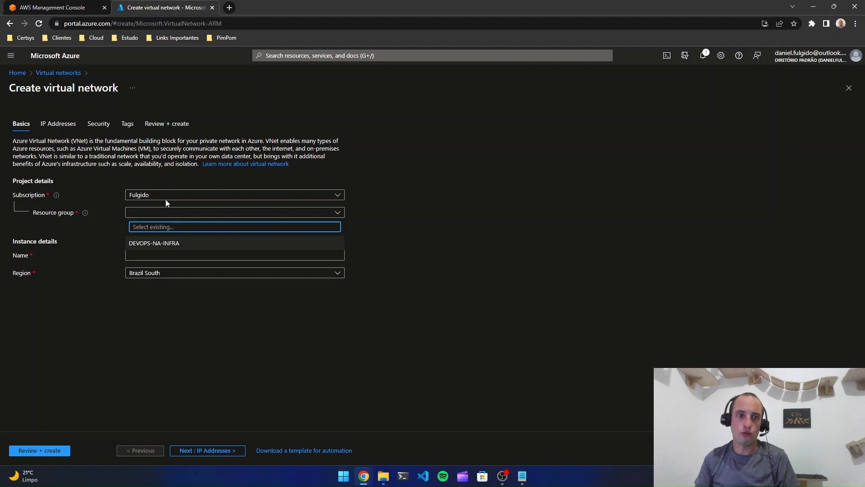
click(141, 245)
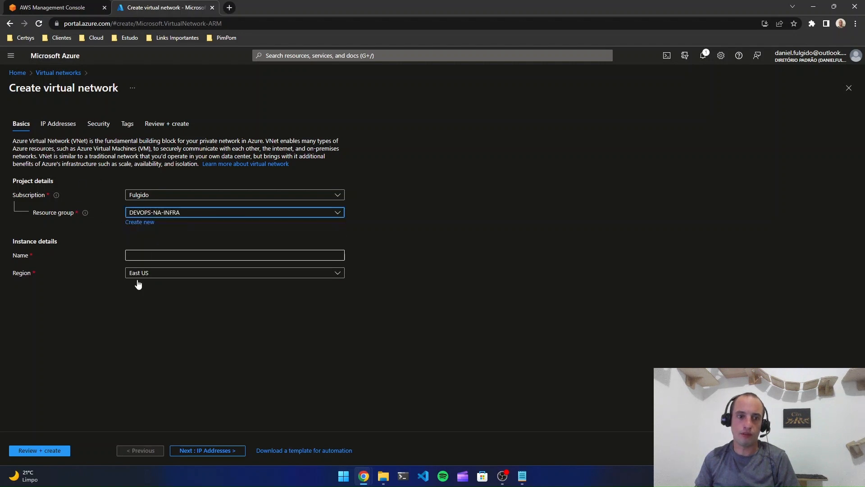
click(172, 255)
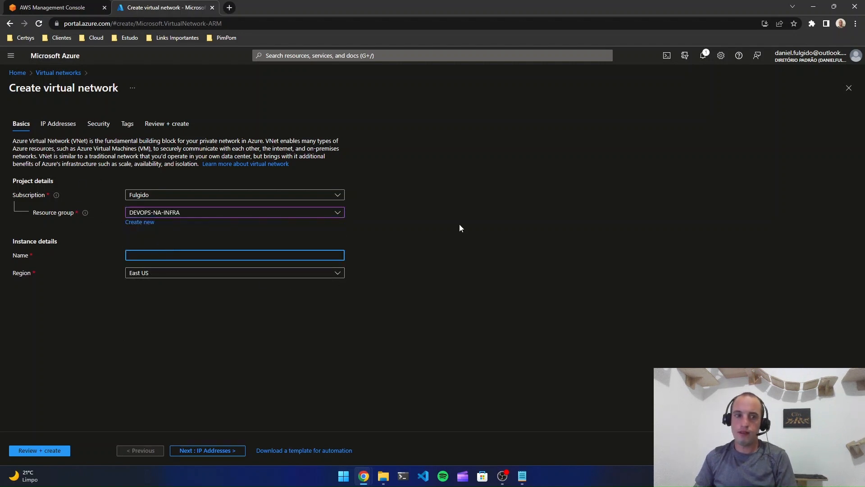
text(VN)
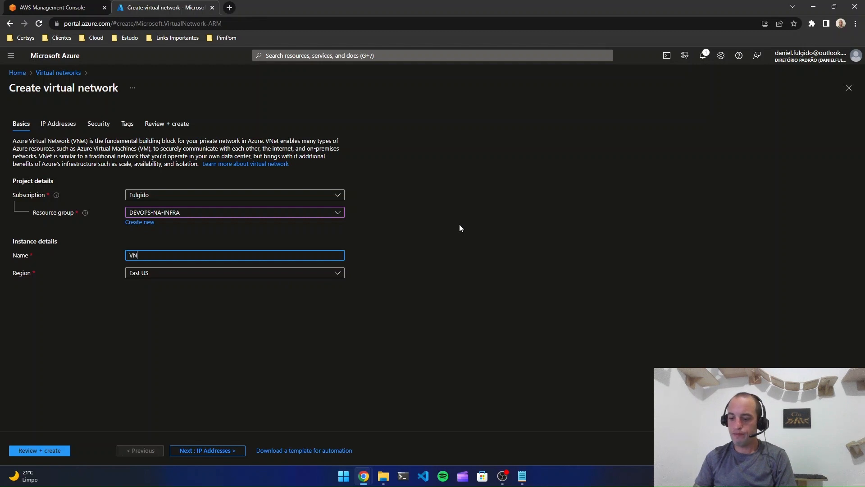
text(ET-AZURE)
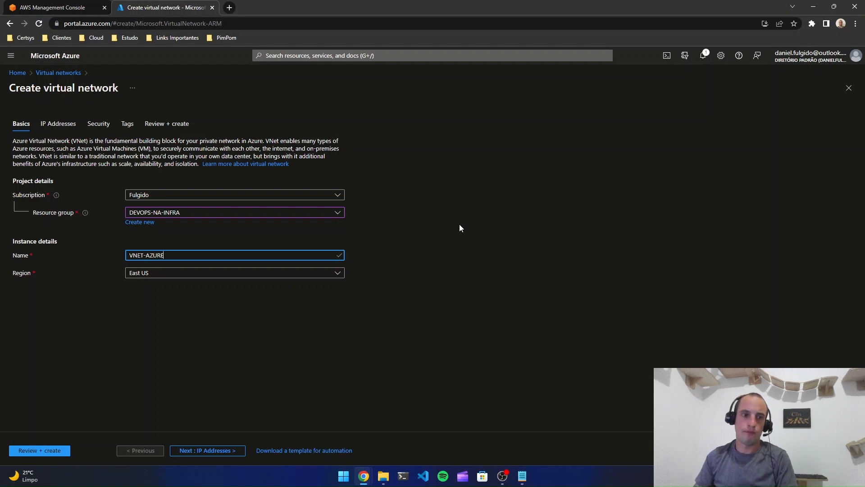
Replace the virtual network's default IPv4 address space with 172.10.0.0/16
click(230, 452)
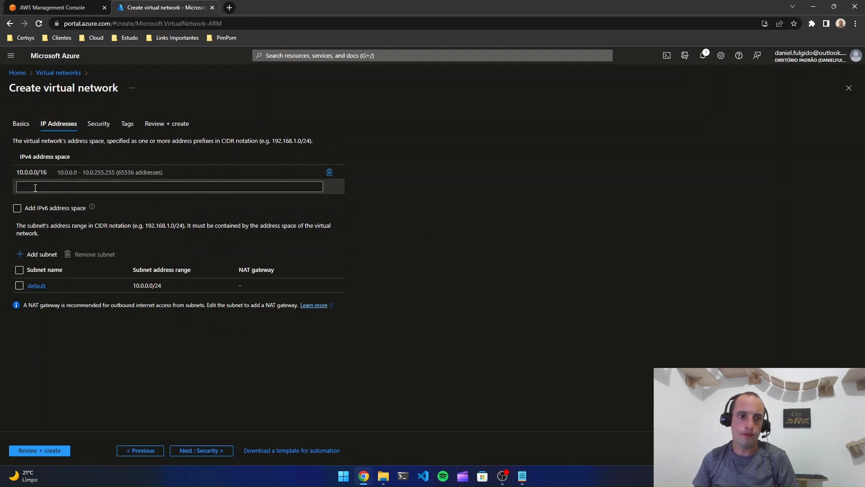
click(331, 174)
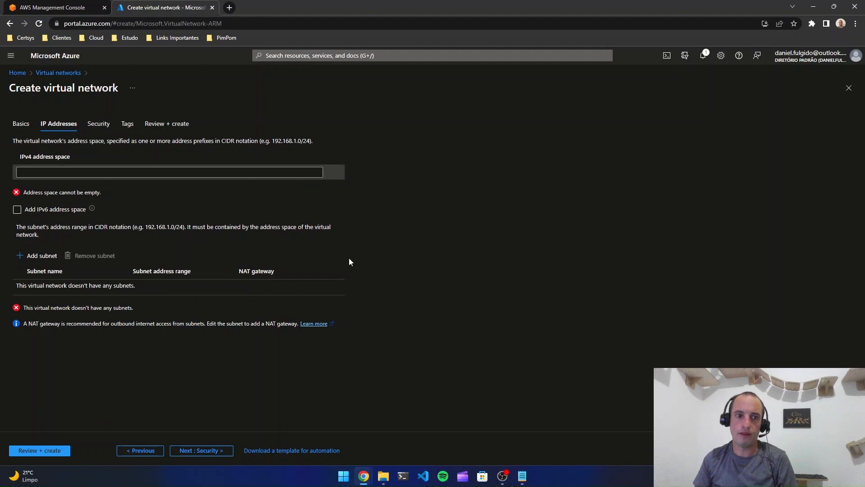
click(234, 175)
text(172.10.0.0/16)
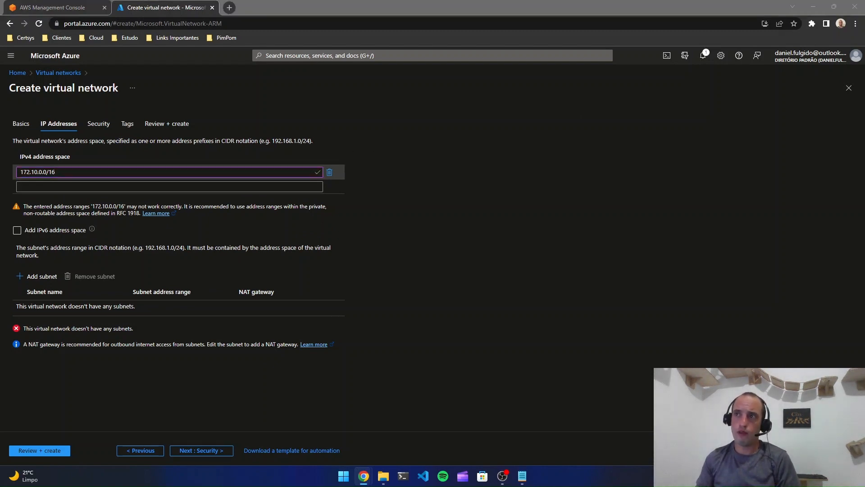
Add a subnet named SUBNET-1 with the address range 172.10.1.0/24
click(42, 279)
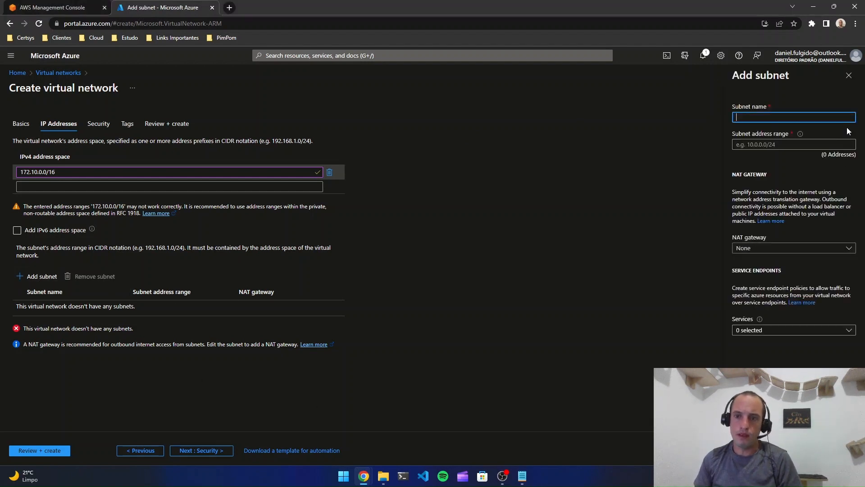
text(SUBNET-1)
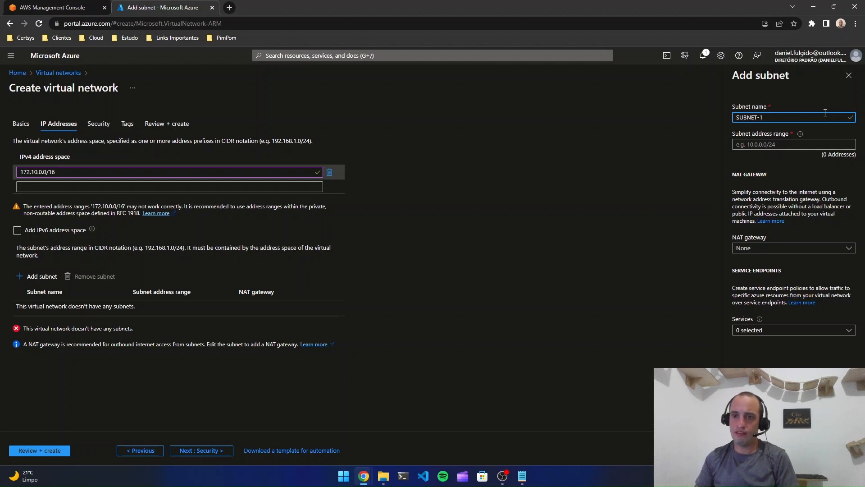
click(805, 144)
text(172.10.1.0/24)
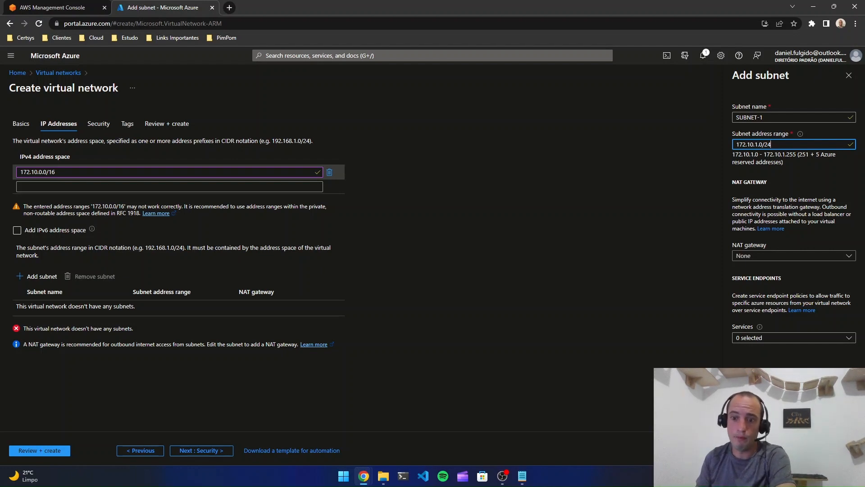
key(Return)
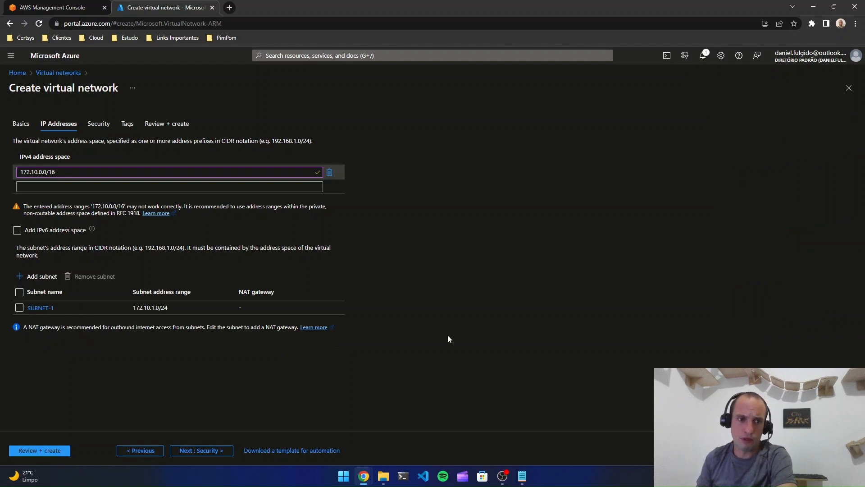
Keep the default security settings, leave the tags empty, and create the virtual network
click(201, 450)
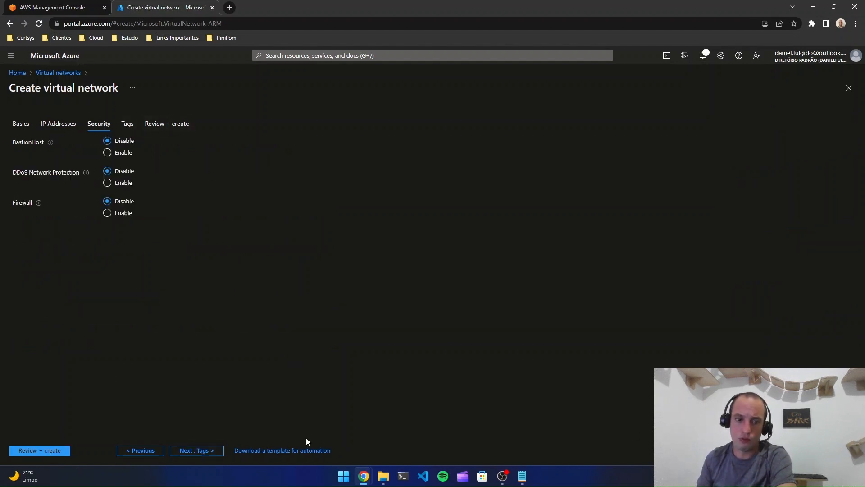
click(199, 450)
click(200, 450)
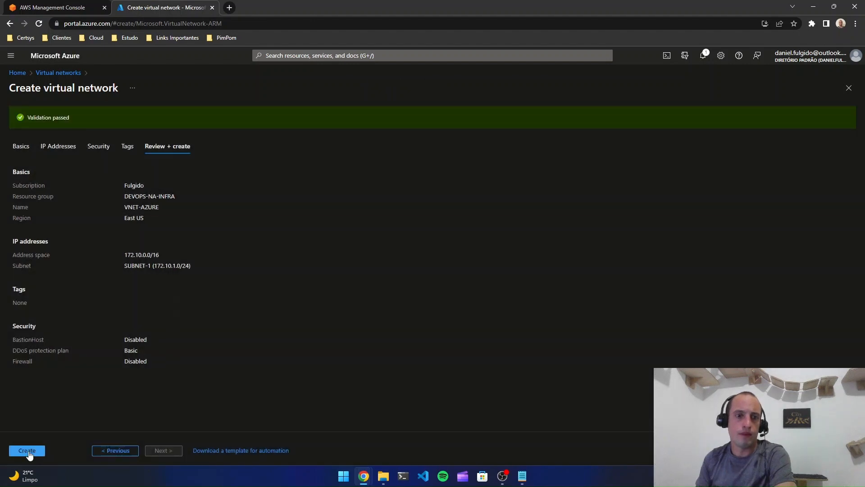
click(28, 451)
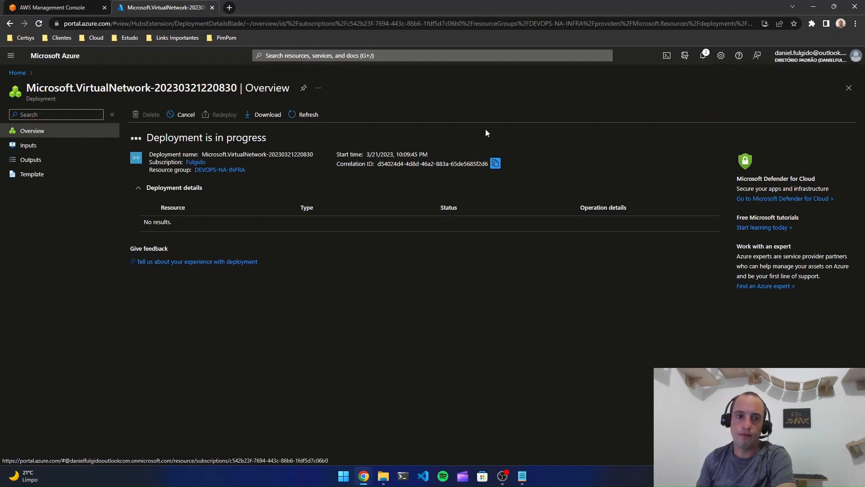
Search the portal for the virtual network gateways service and open it
click(384, 53)
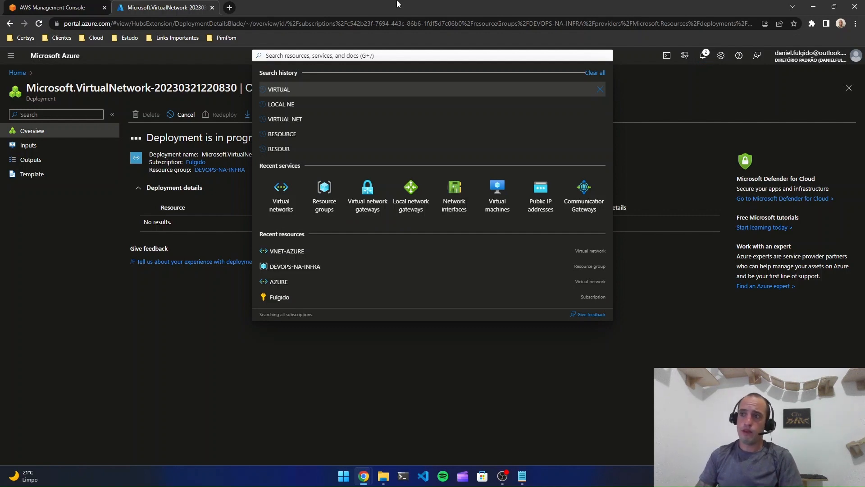
text(v)
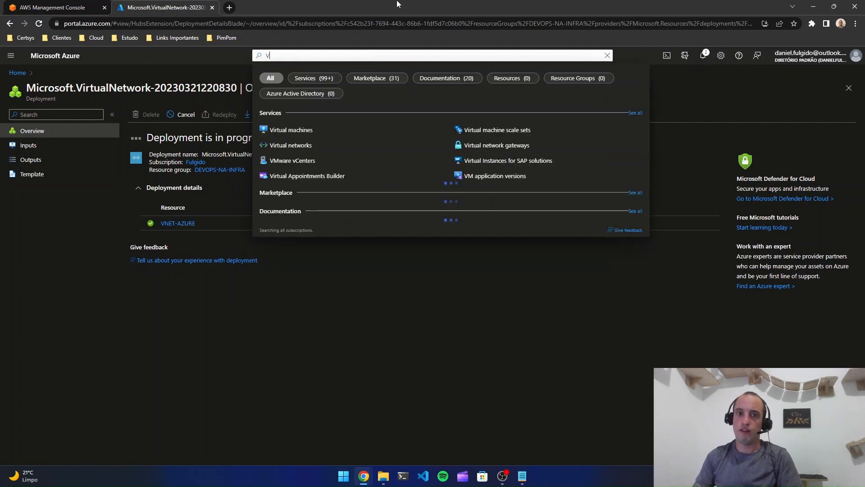
text(IRTUAL NETWO)
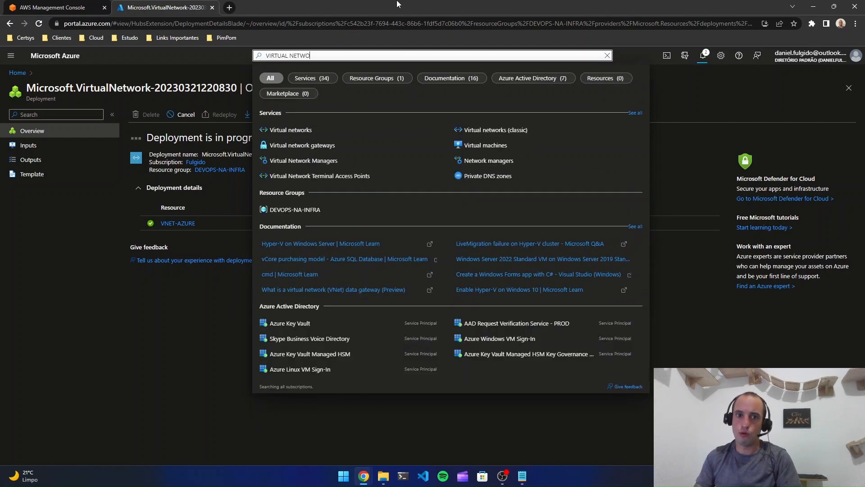
text(RK GA)
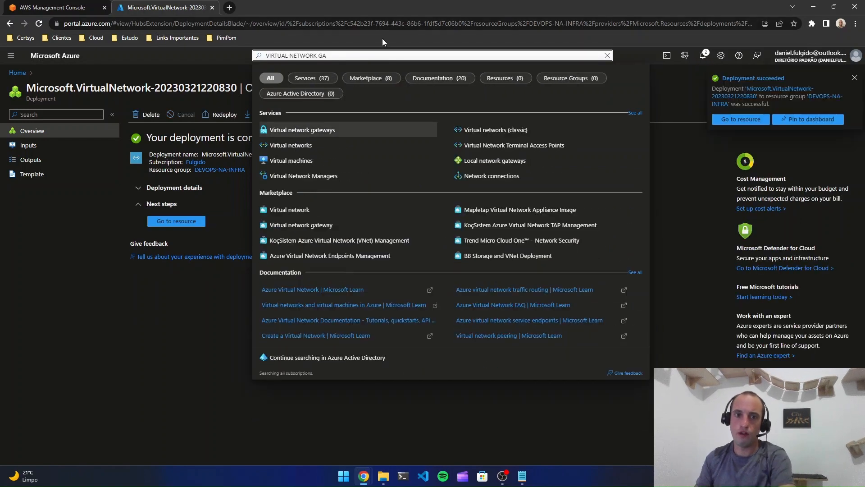
click(310, 132)
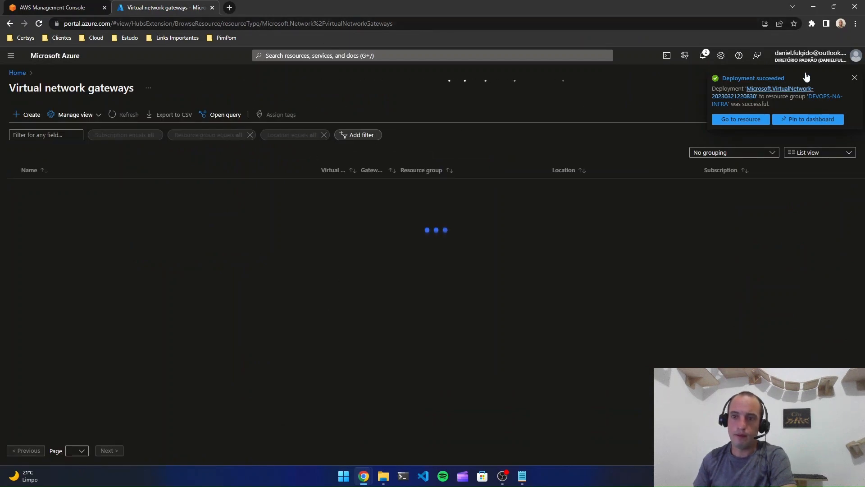
Start a new virtual network gateway named VPN-AZURE in the East US region
click(854, 79)
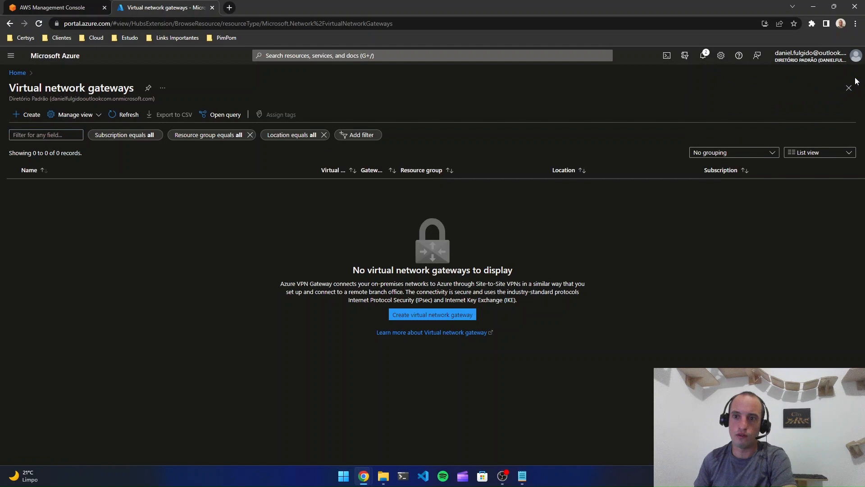
click(32, 115)
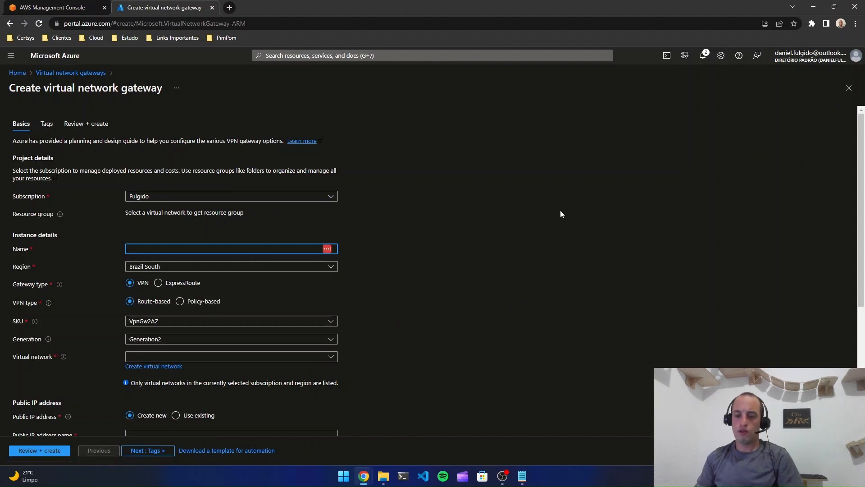
text(VPN-A)
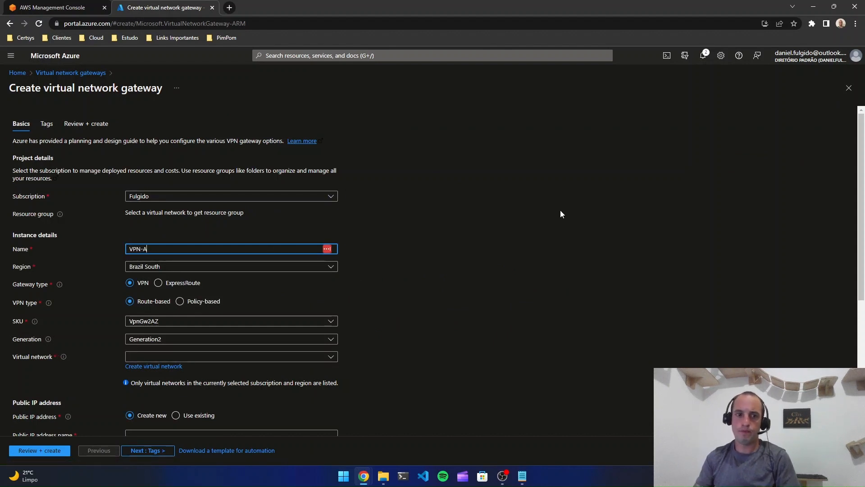
text(ZURE-AWS)
key(BackSpace)
key(BackSpace)
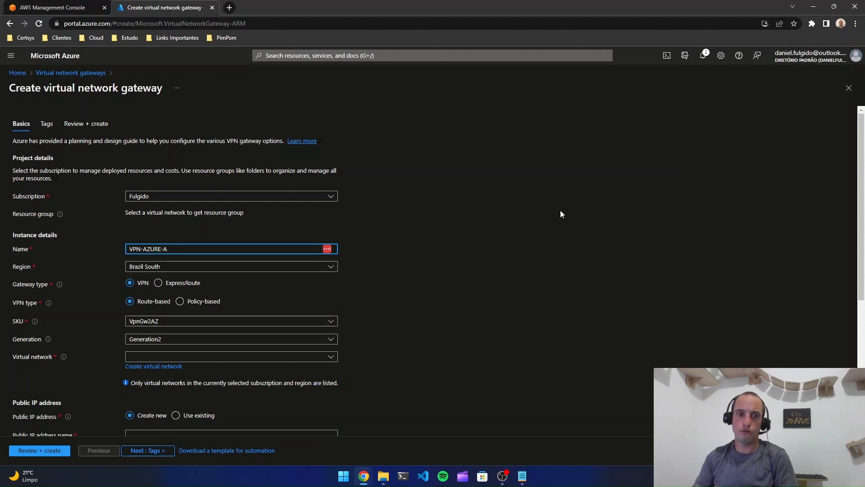
scroll(526, 229, down, 1)
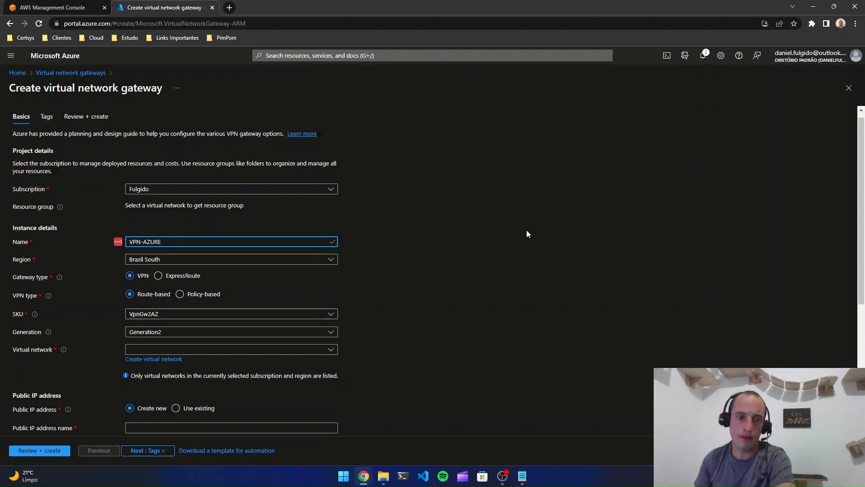
click(182, 223)
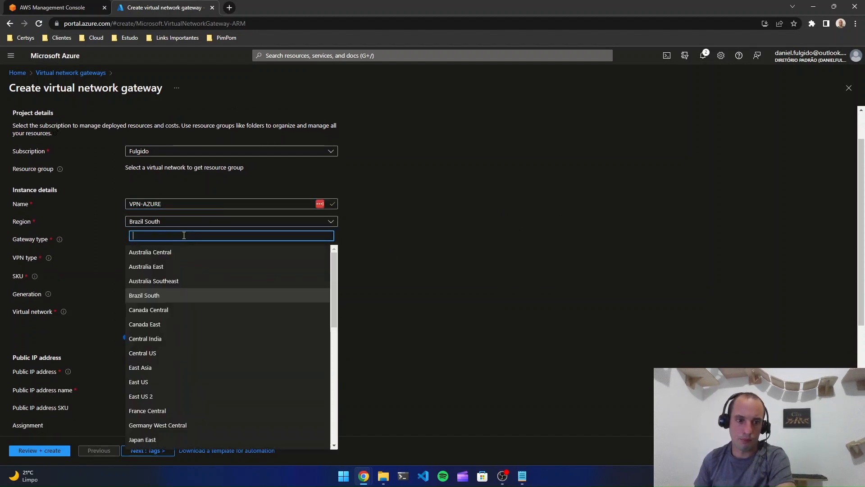
click(187, 383)
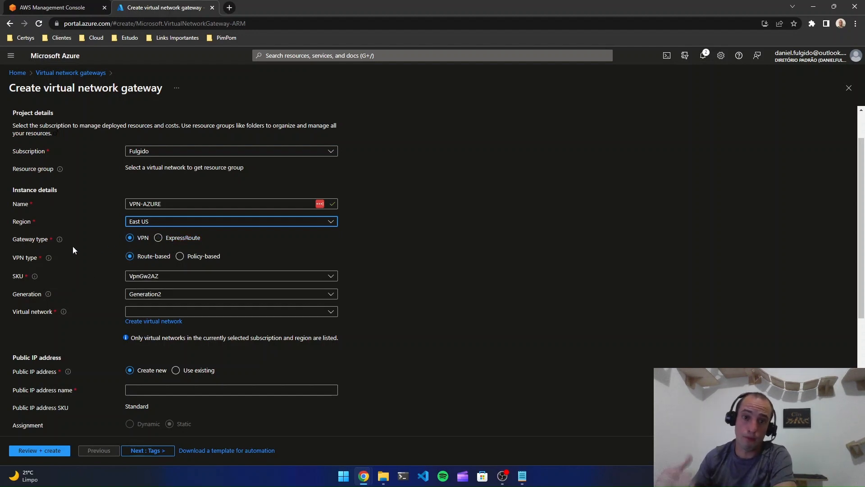
Set the gateway's SKU to VpnGw1 and keep it on Generation1
scroll(66, 245, down, 1)
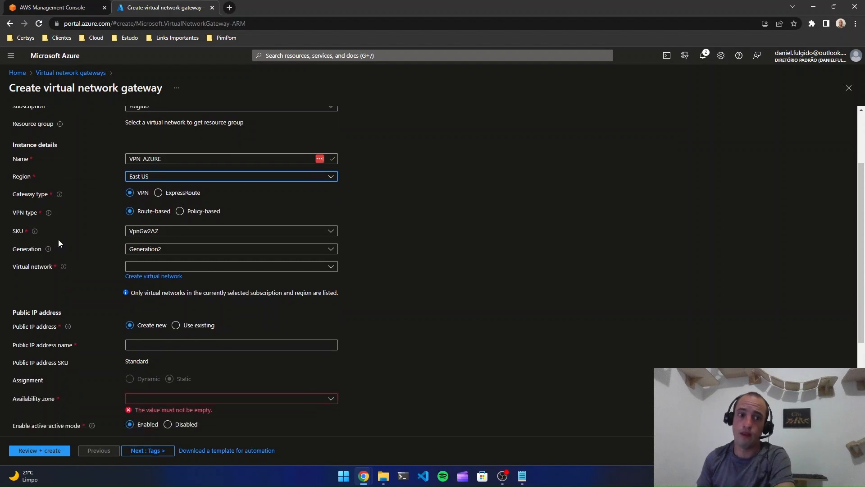
click(155, 232)
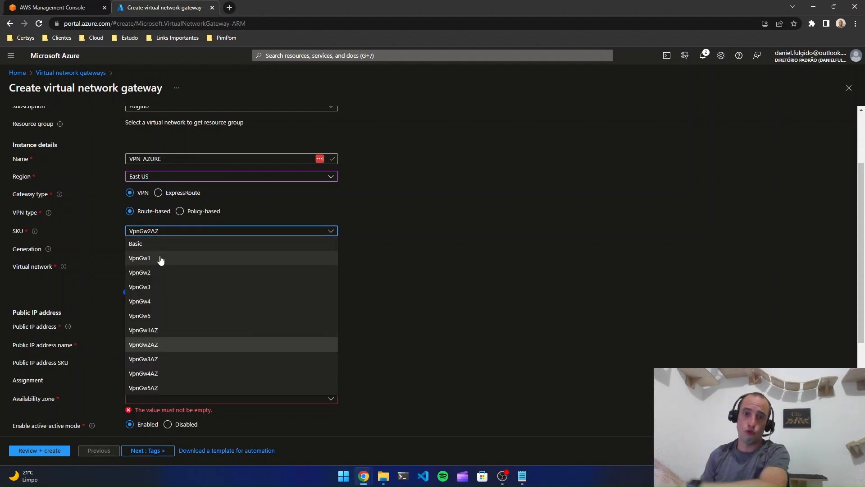
click(161, 259)
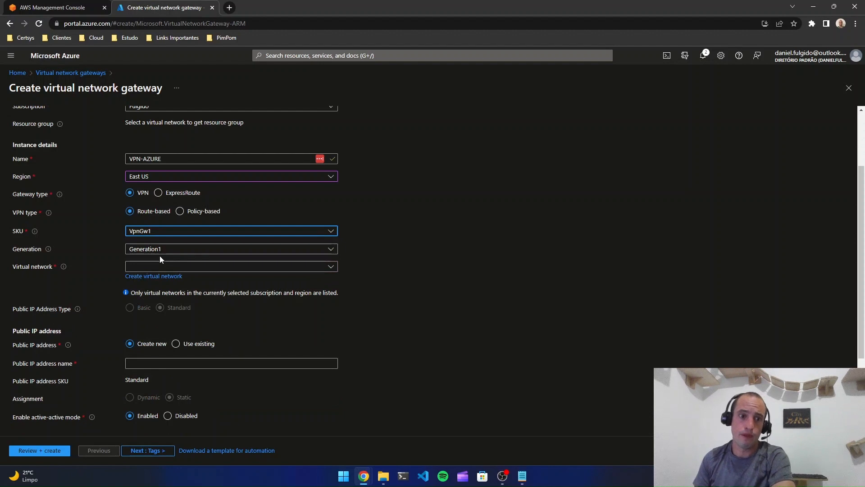
click(201, 254)
click(206, 257)
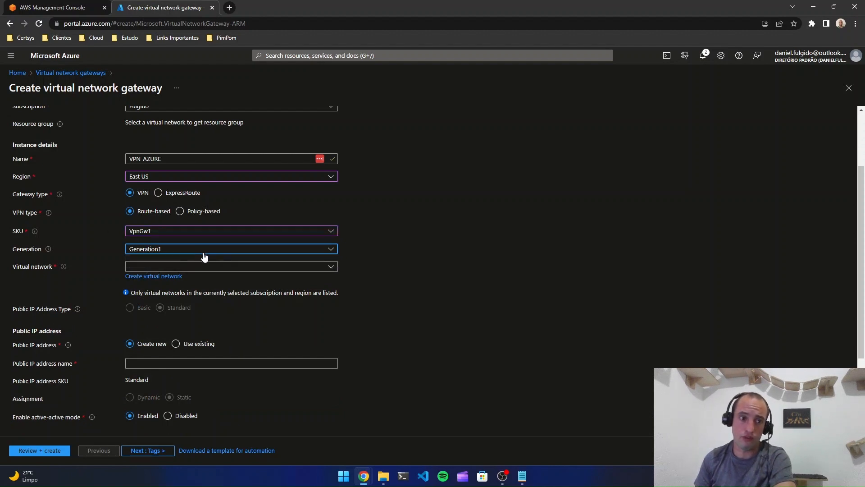
Associate the gateway with the virtual network VNET-AZURE, keeping the gateway subnet address range 172.10.0.0/24
click(205, 268)
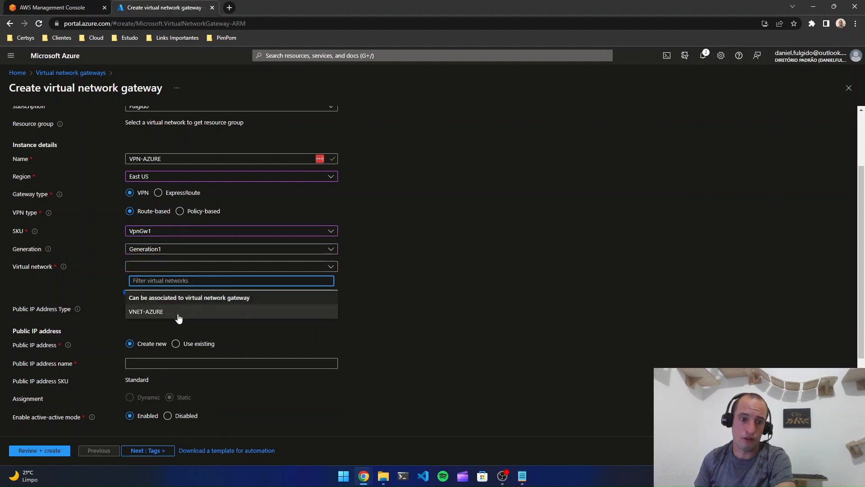
click(179, 315)
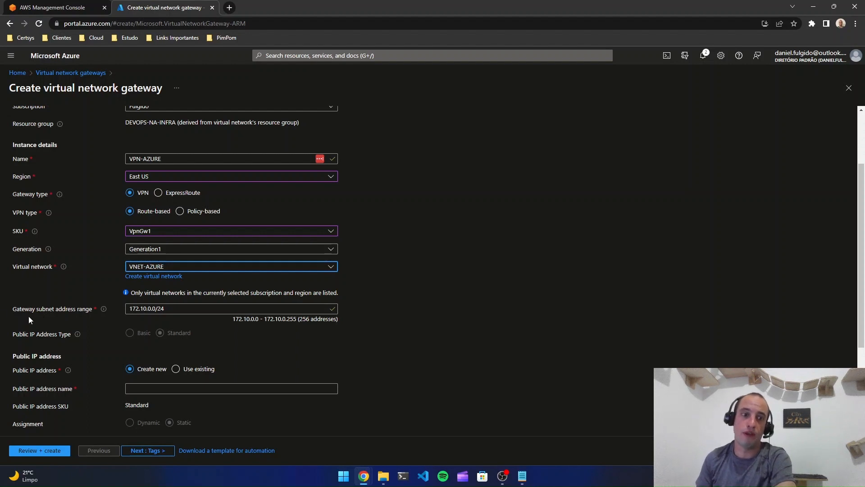
drag(168, 308, 119, 307)
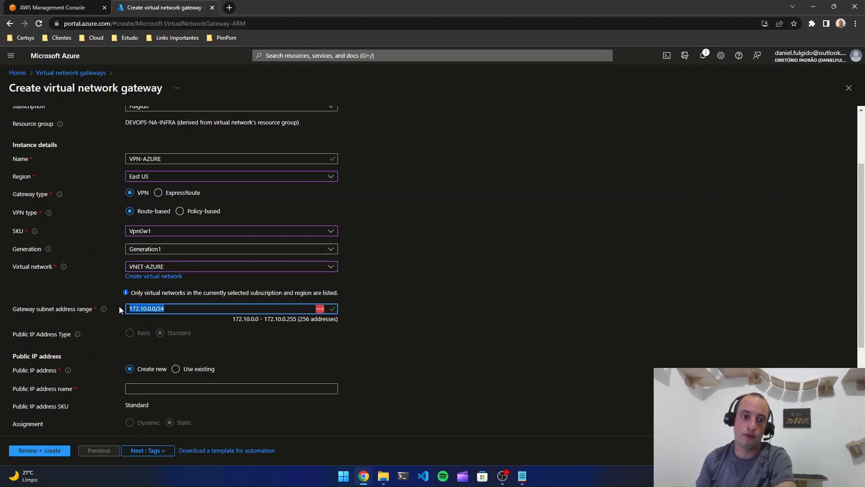
drag(388, 405, 471, 360)
click(470, 361)
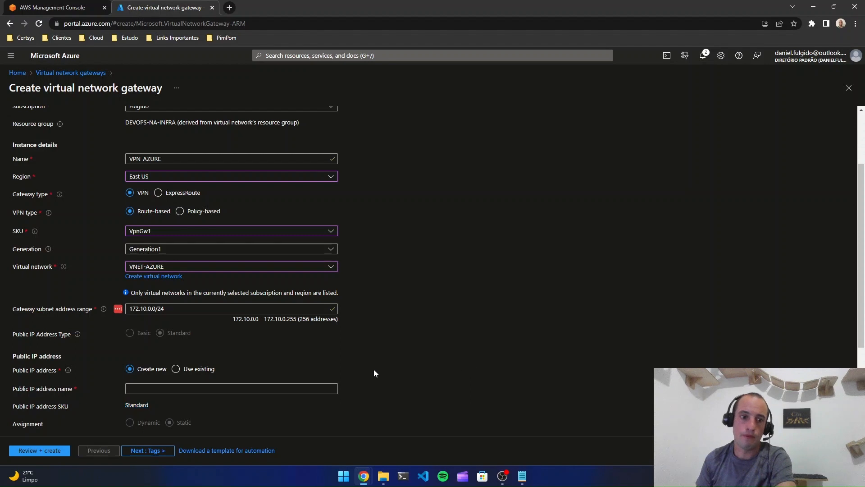
Have a new public IP address named PUBLICIP-AZURE created for the gateway
scroll(373, 371, down, 1)
scroll(372, 370, down, 1)
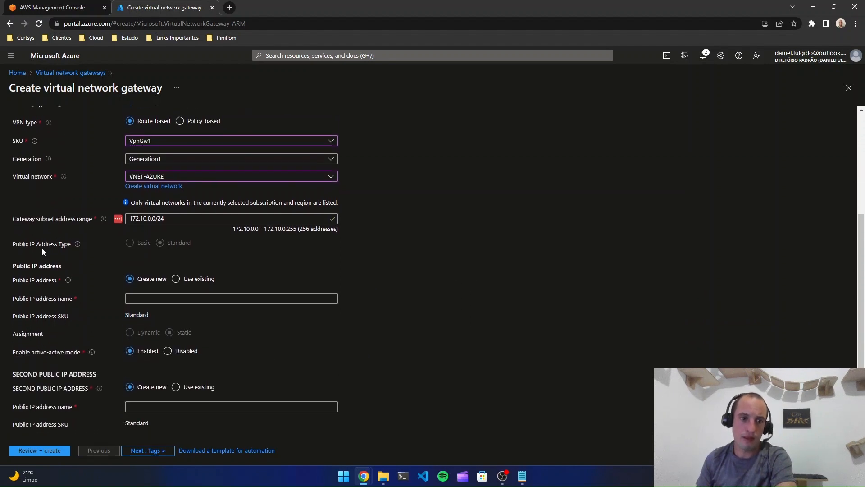
scroll(100, 296, down, 1)
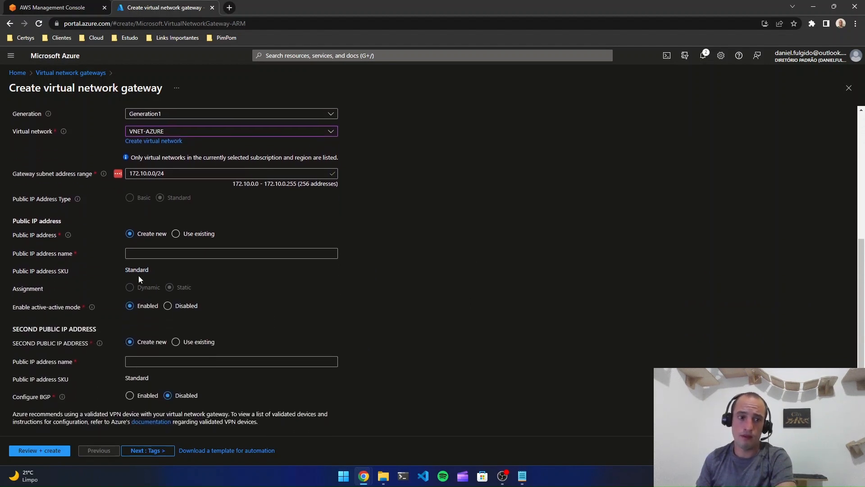
click(155, 253)
text(PU)
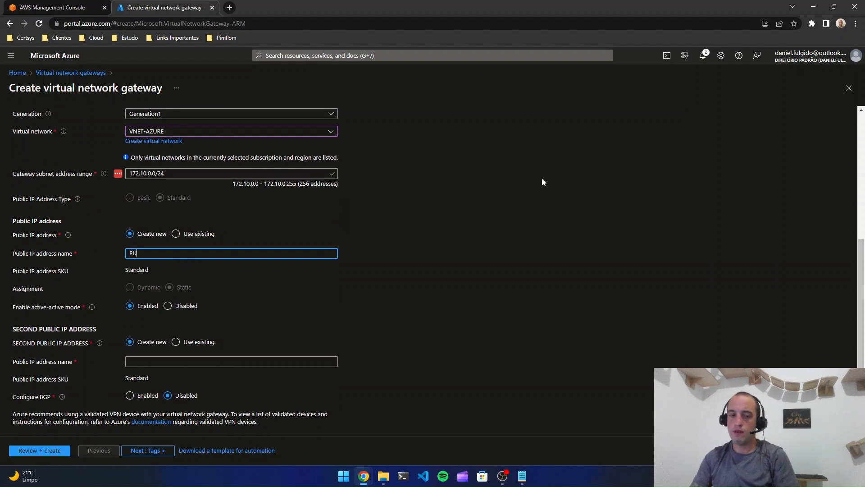
text(BLICIP-AZURE)
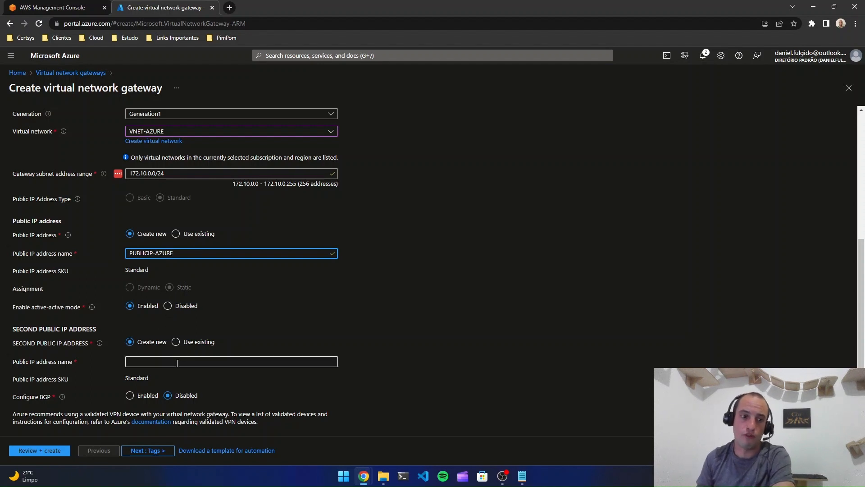
Disable active-active mode for the gateway so that no second public IP address is required
click(176, 341)
click(130, 350)
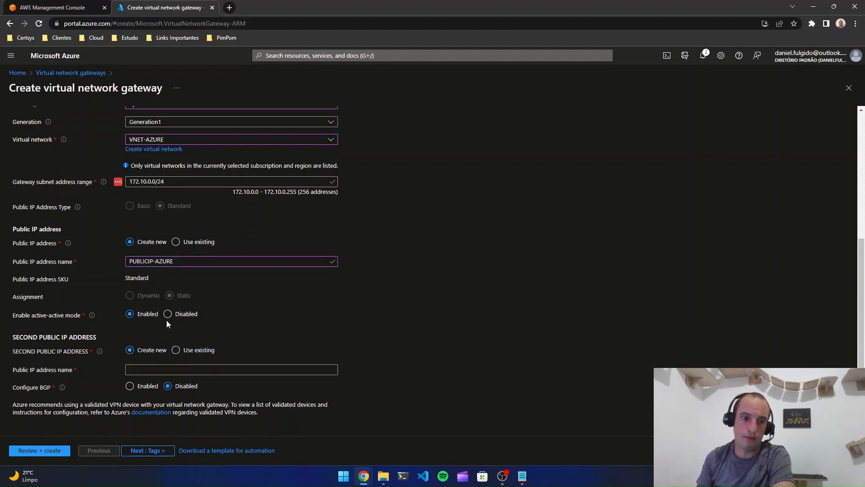
click(167, 314)
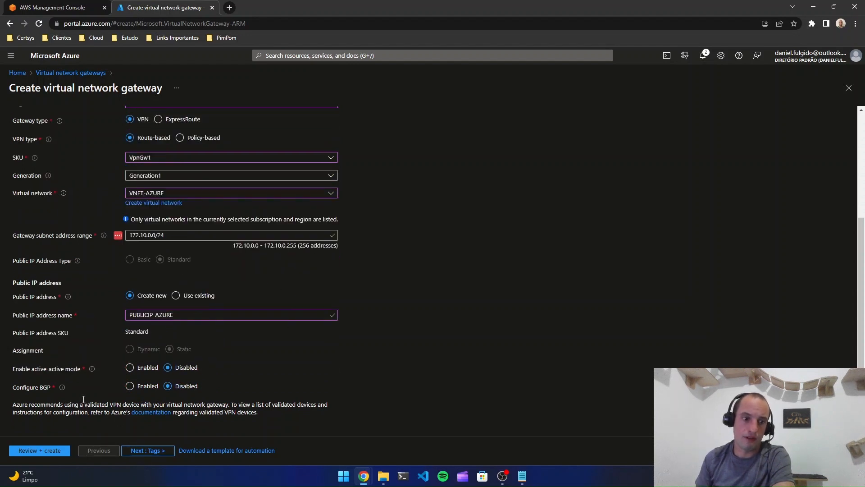
Leave the tags empty and create the virtual network gateway
click(151, 451)
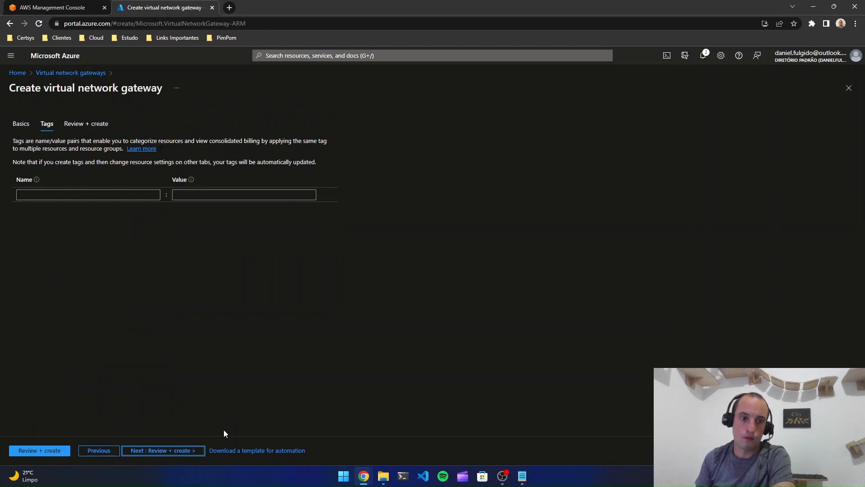
click(193, 452)
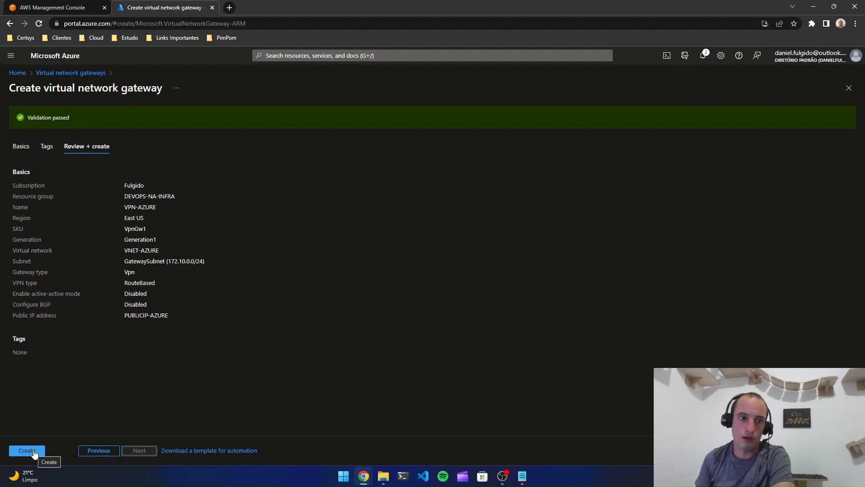
click(36, 450)
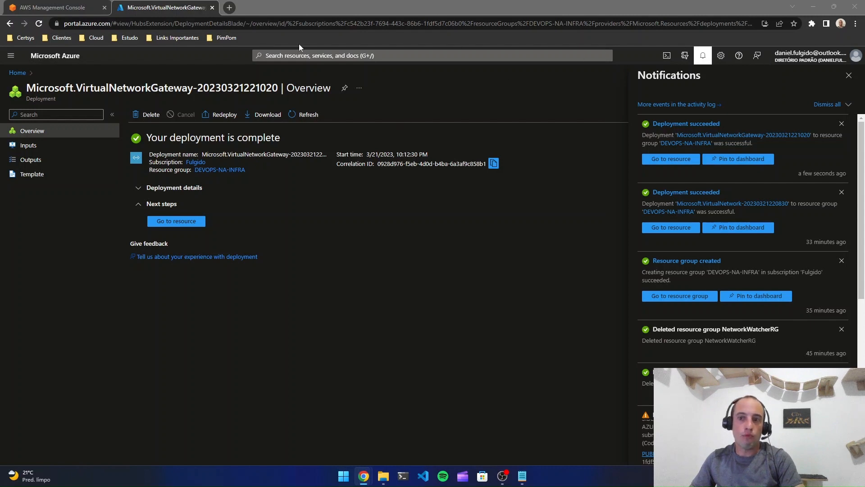
Open the deployed VPN-AZURE gateway resource and copy its public IP address
click(849, 75)
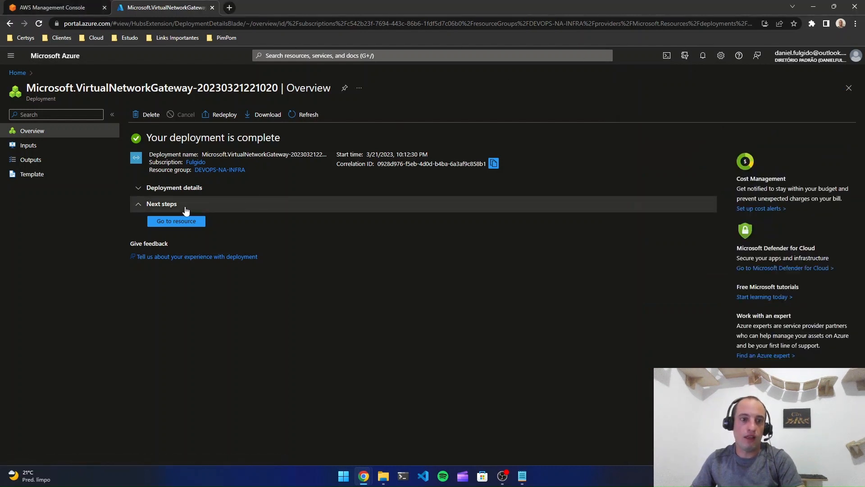
click(187, 222)
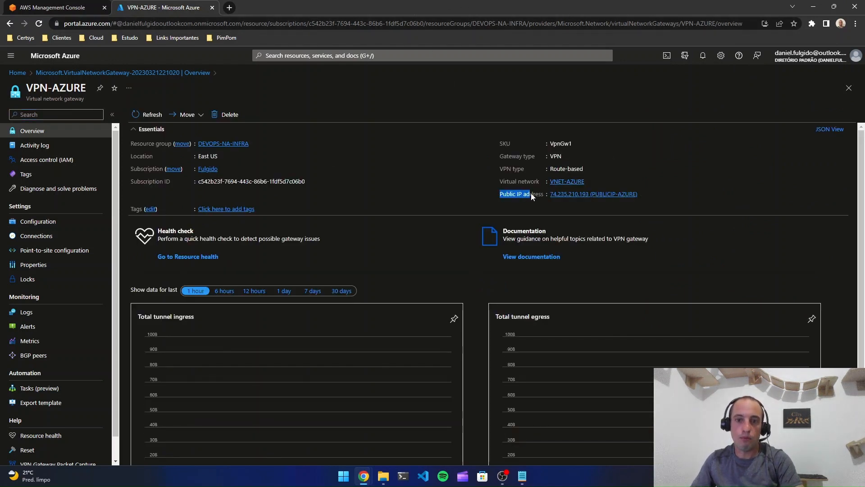
click(643, 195)
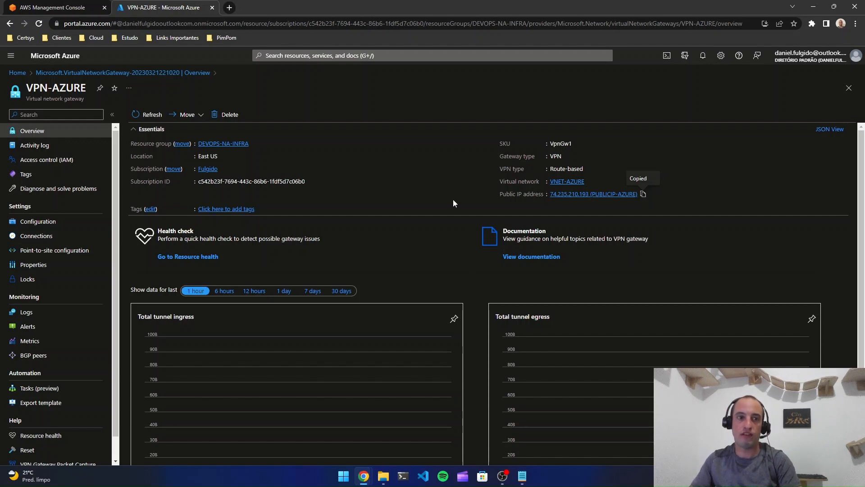
Switch to the AWS Management Console and open the form for creating a new VPC
click(38, 13)
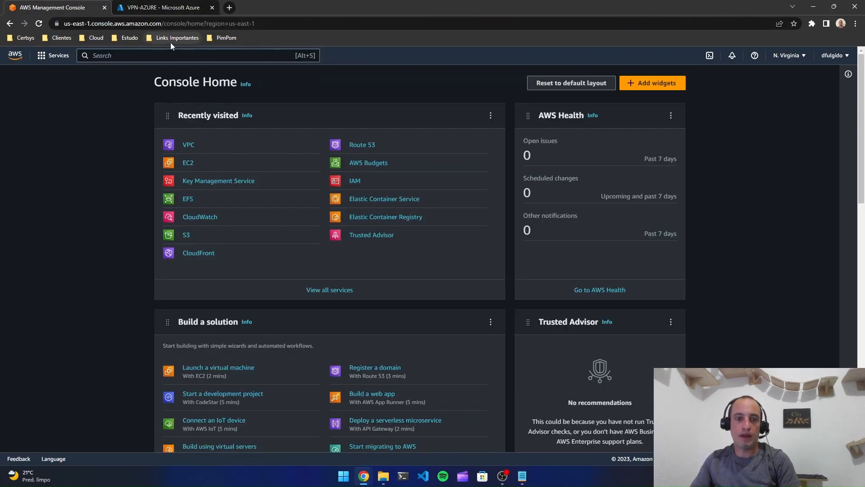
click(189, 144)
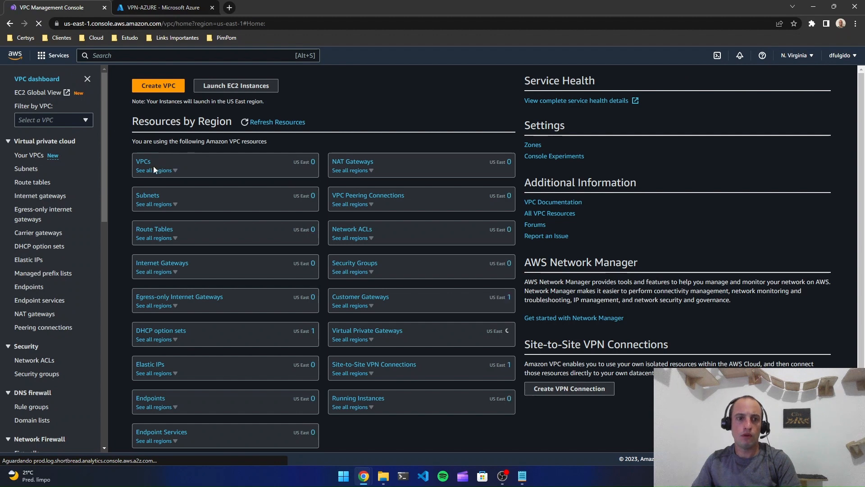
click(143, 162)
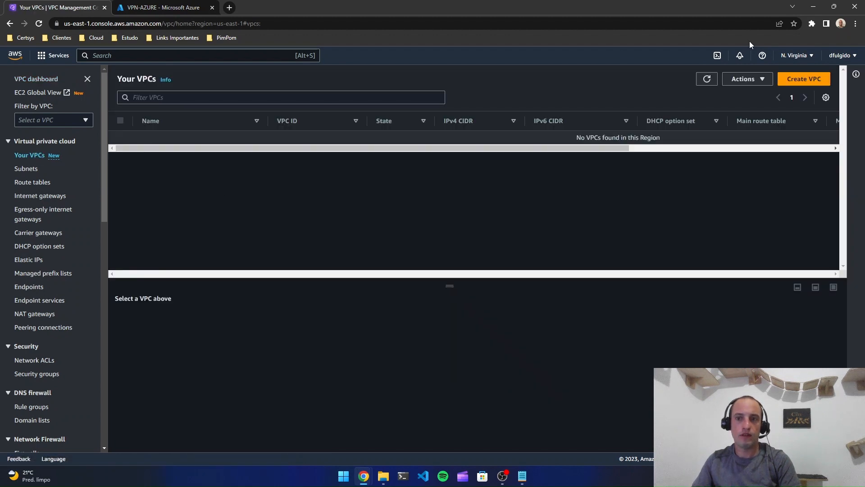
click(804, 80)
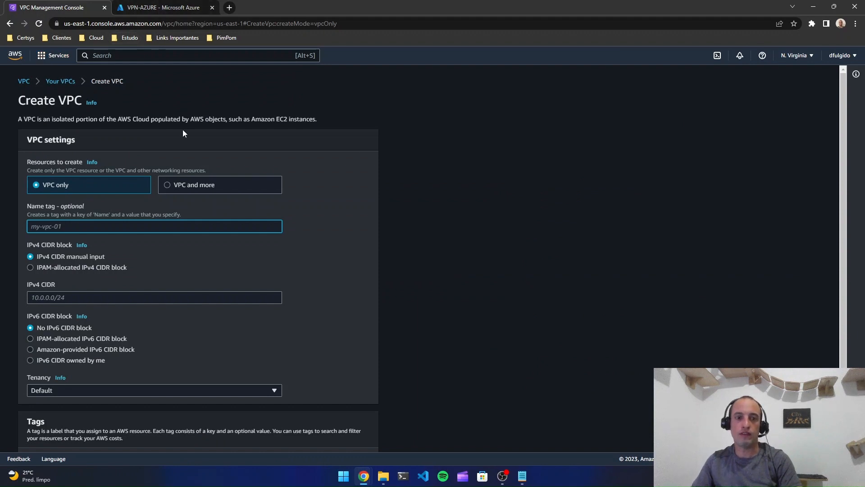
Configure the new VPC as VPC only and set its name tag to VPC-AWS
click(209, 191)
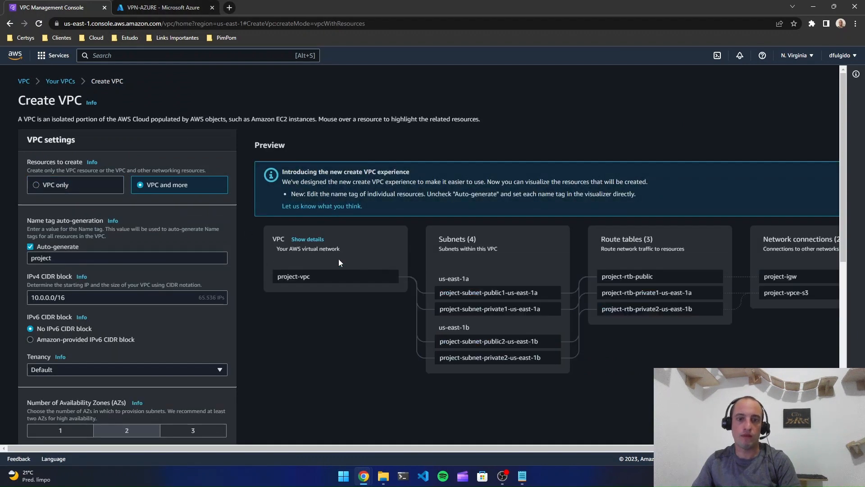
click(74, 185)
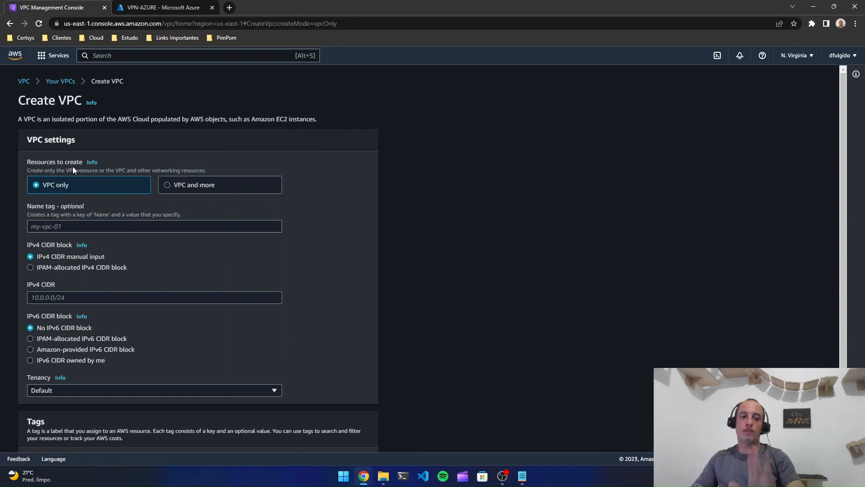
click(84, 223)
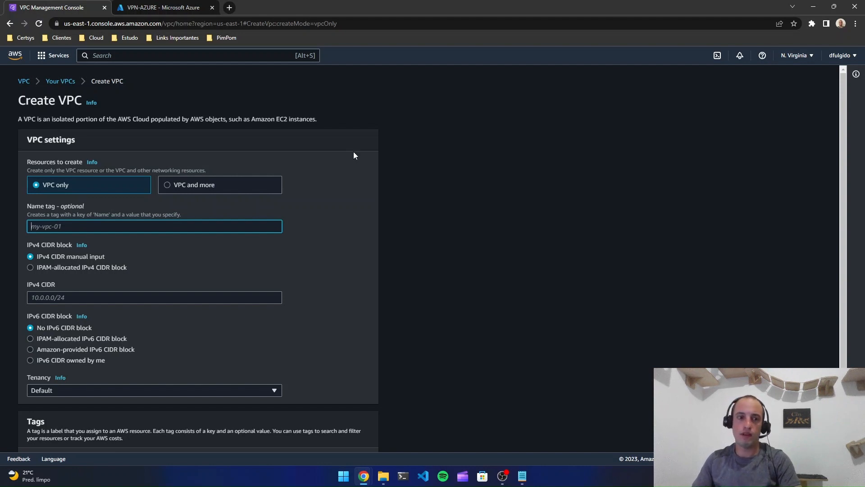
text(VPC-AWS)
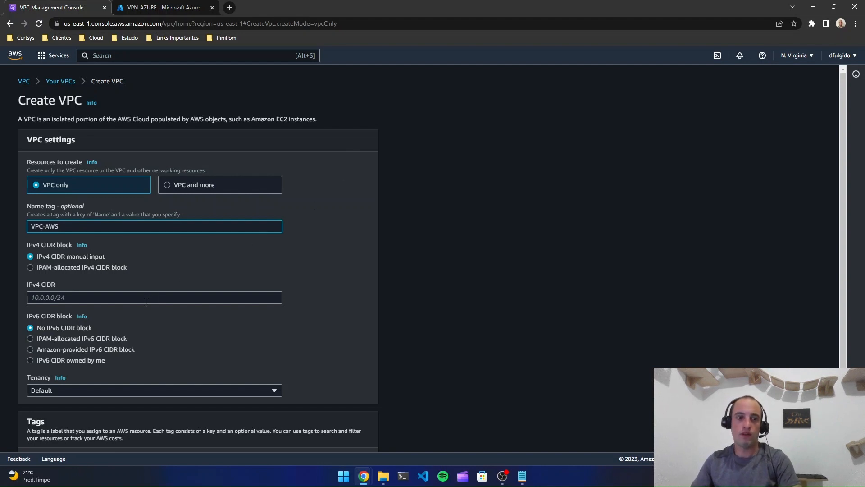
Set the VPC's IPv4 CIDR to 10.10.0.0/16 and create the VPC
click(126, 298)
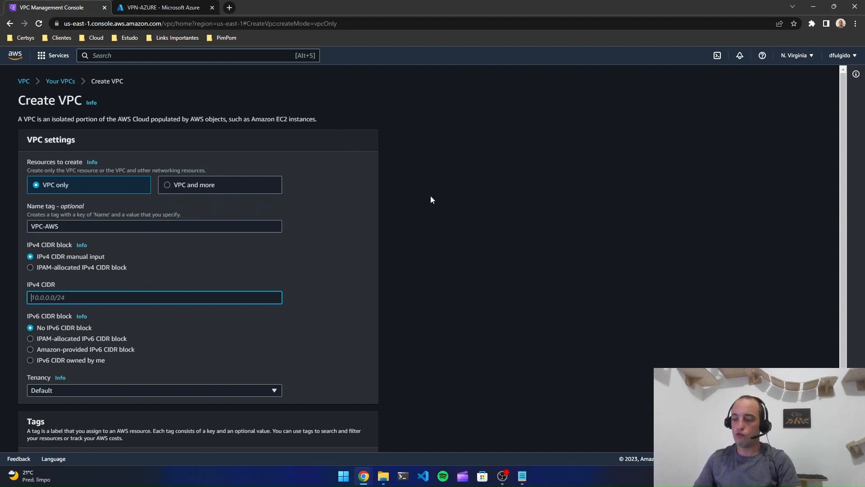
text(10.10)
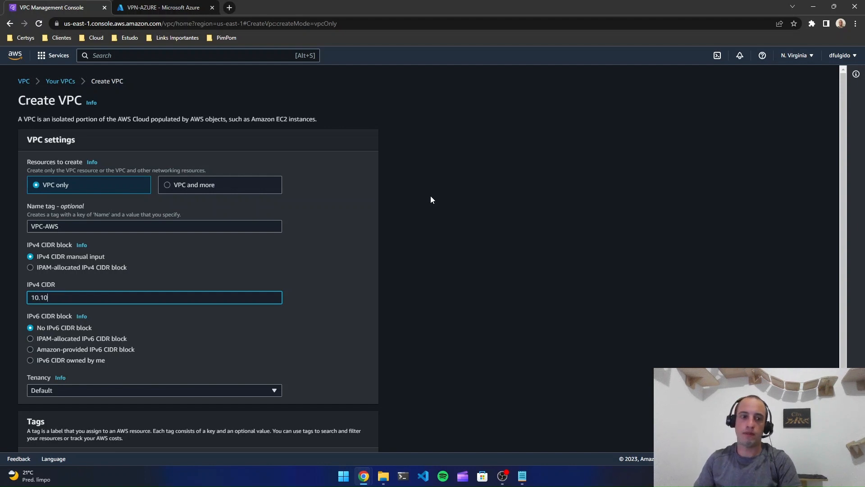
text(.0.0)
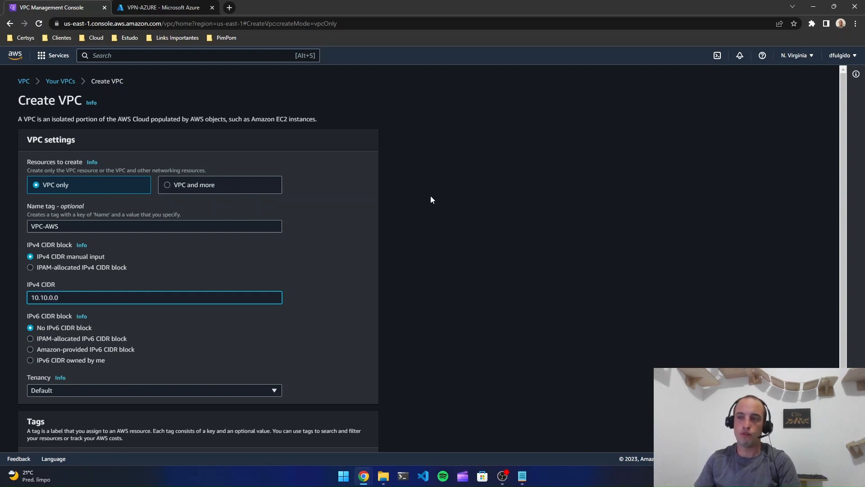
text(/16)
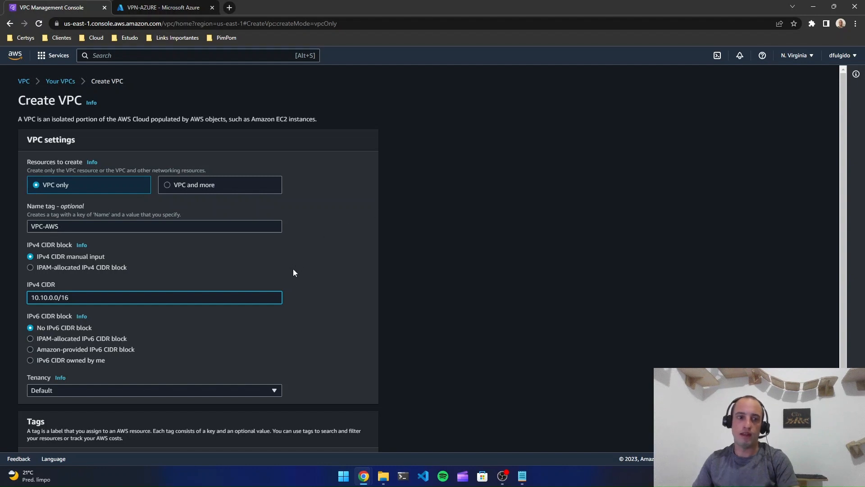
scroll(314, 268, down, 2)
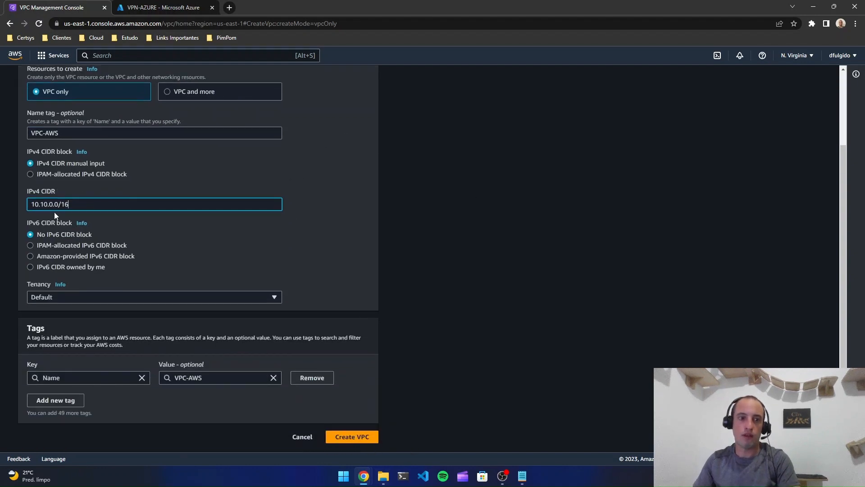
click(353, 436)
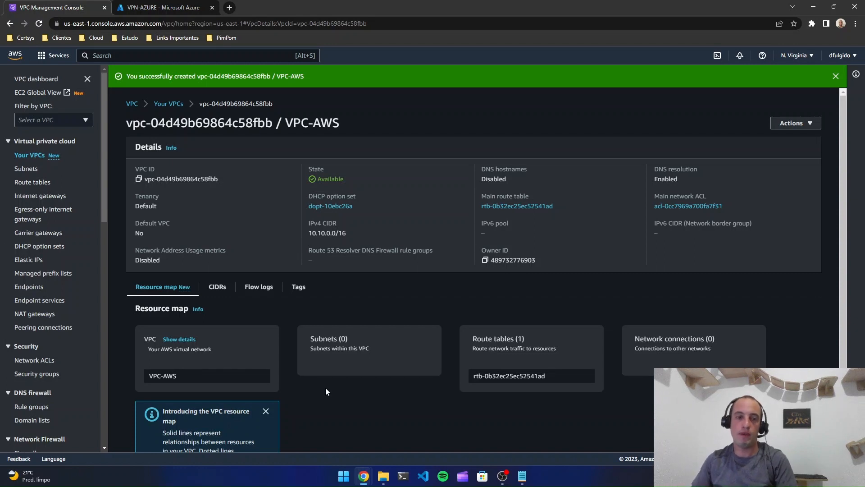
Start creating a new subnet and select VPC-AWS as the VPC it belongs to
click(26, 168)
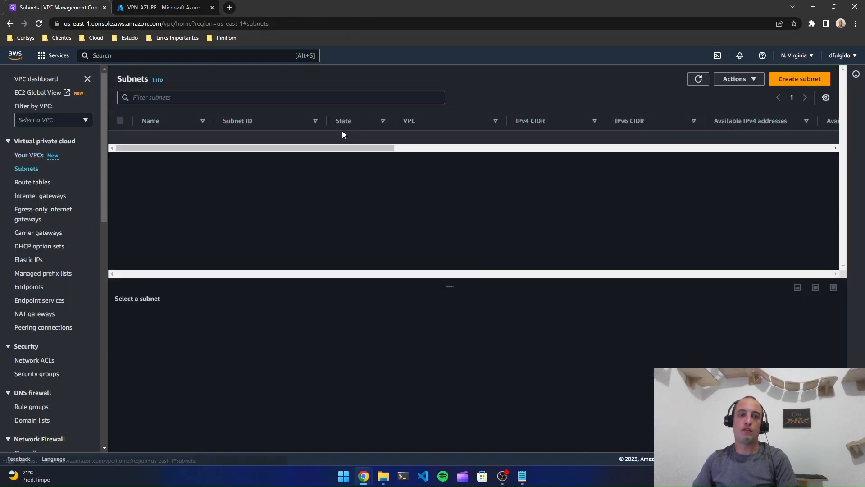
click(800, 79)
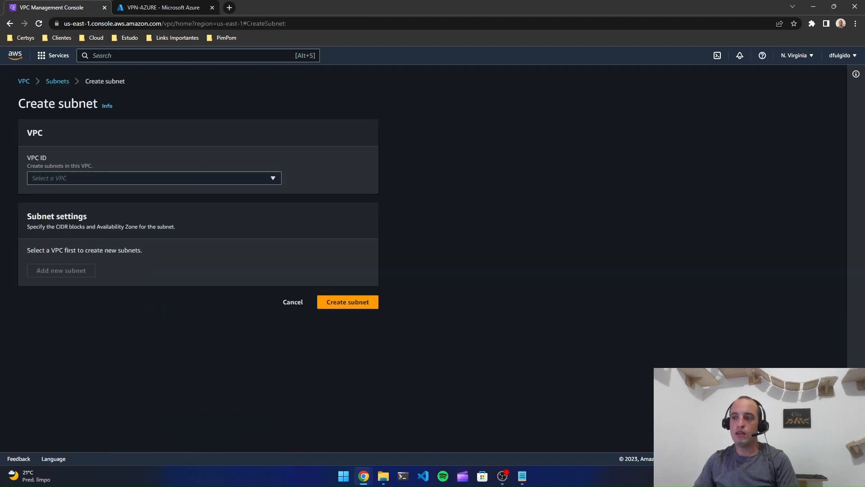
click(266, 175)
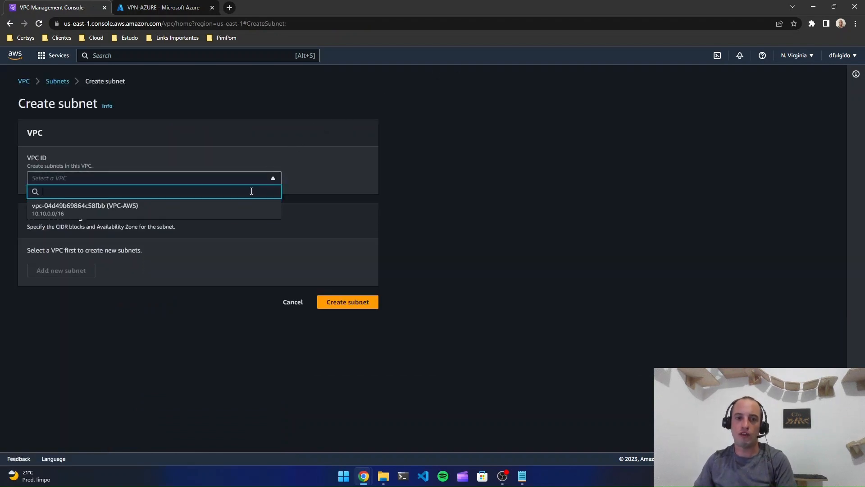
click(230, 209)
scroll(201, 295, down, 2)
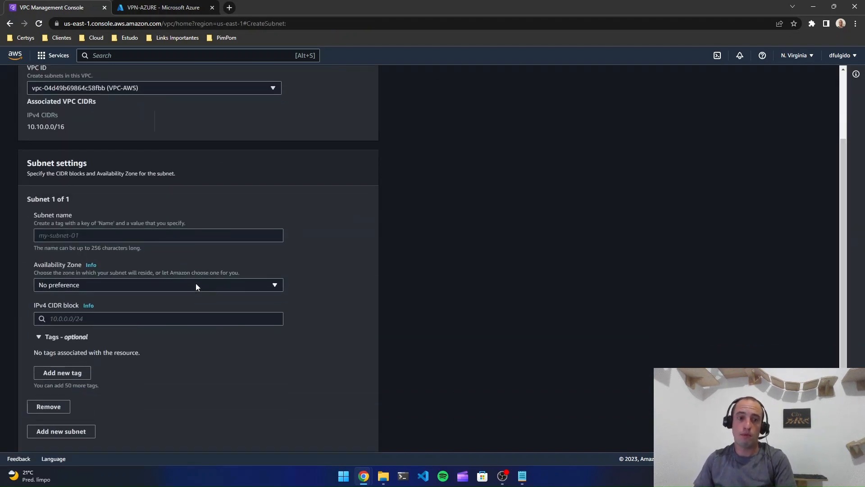
Name the subnet SUBNET-1 and place it in the us-east-1a availability zone
click(198, 239)
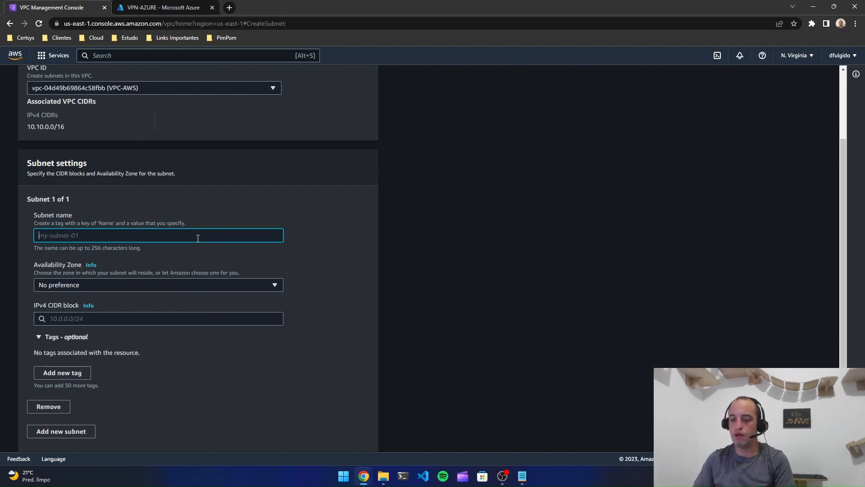
text(SUBNET-1)
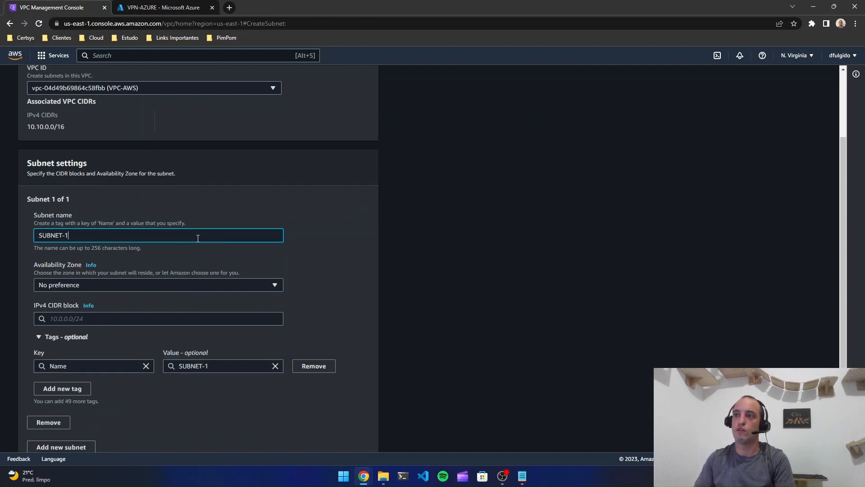
click(183, 285)
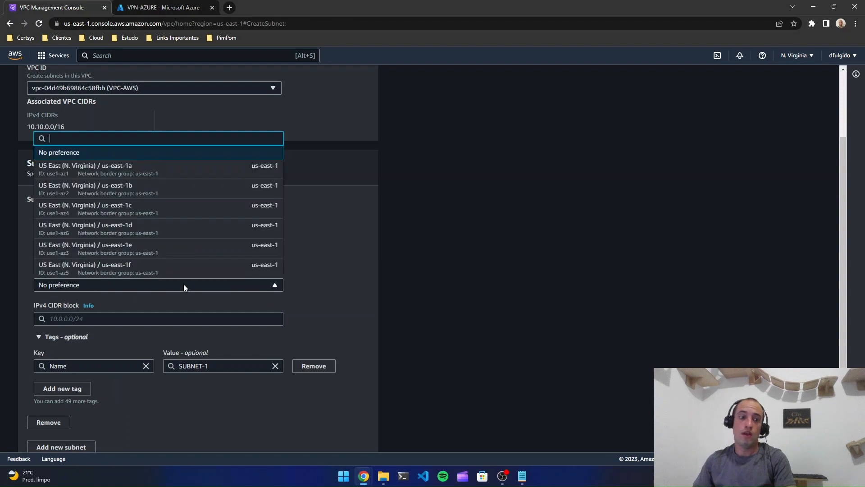
click(170, 173)
scroll(458, 313, down, 1)
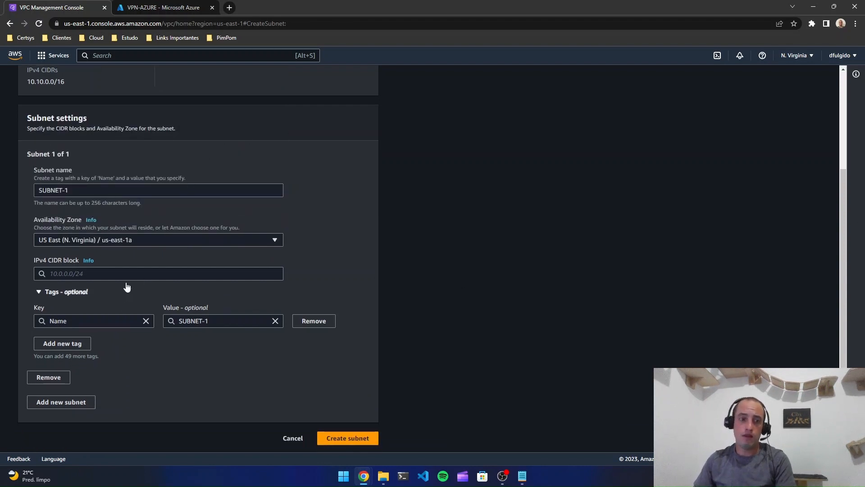
Set the subnet's IPv4 CIDR block to 10.10.1.0/24 and create the subnet
click(168, 273)
text(10)
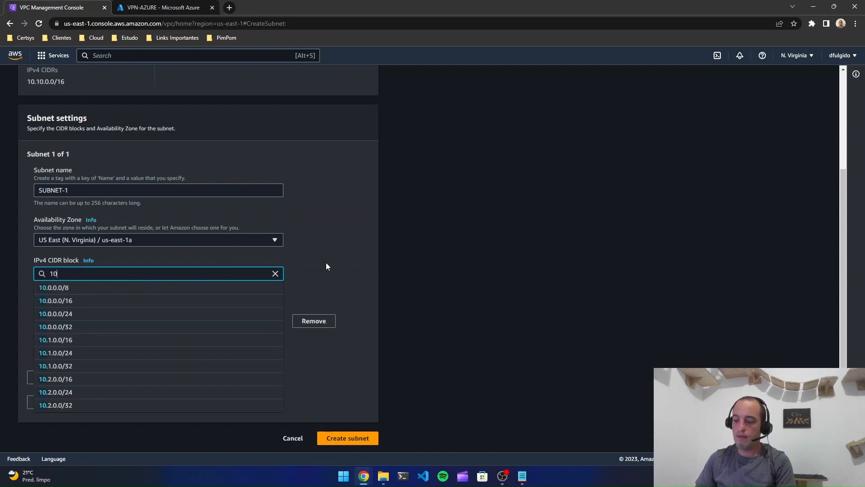
text(.10)
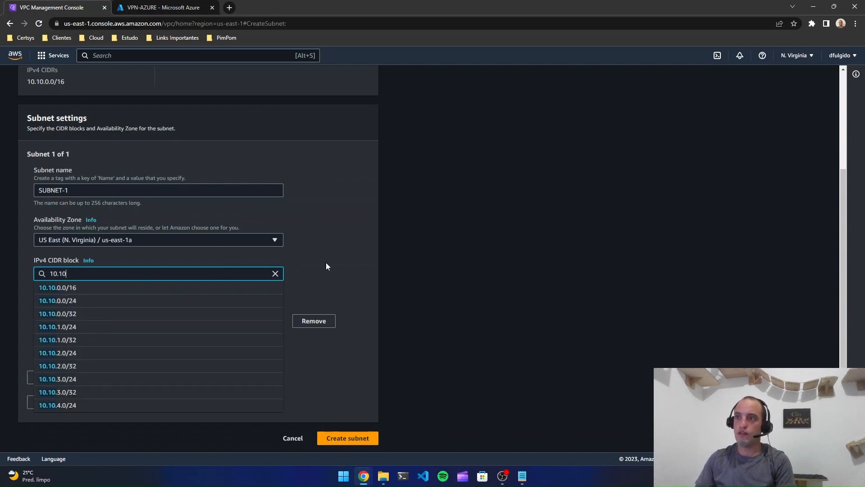
text(.1.0)
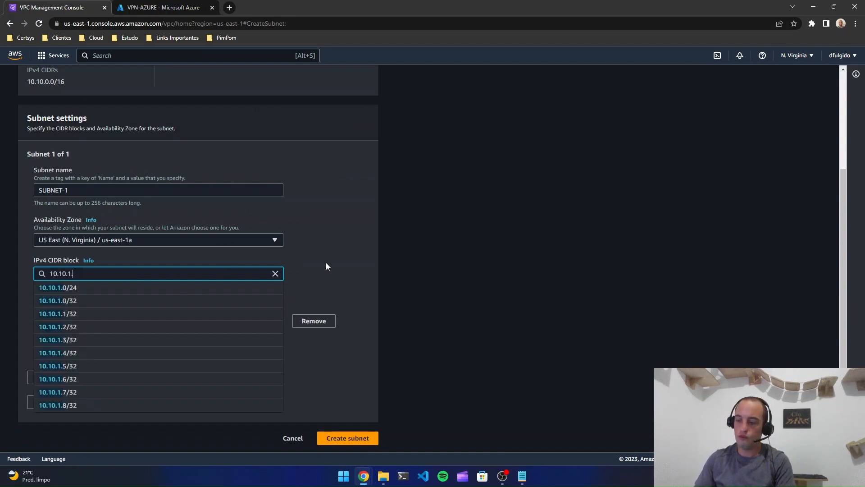
click(154, 298)
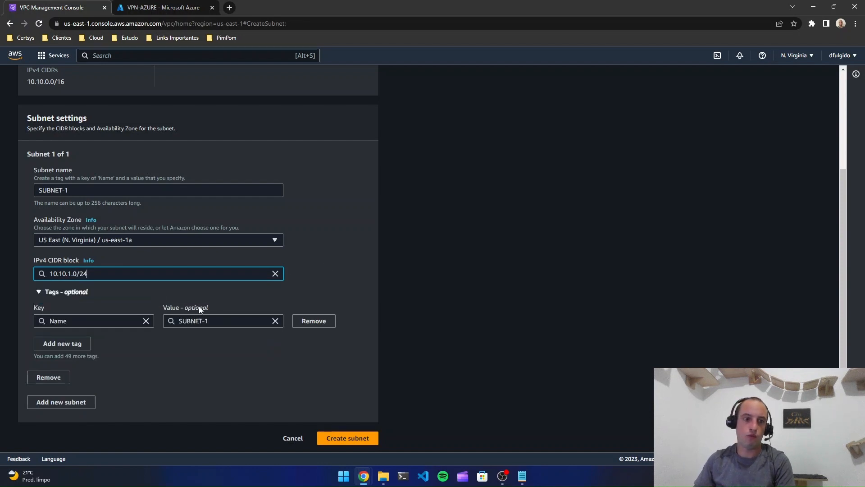
click(482, 308)
click(356, 438)
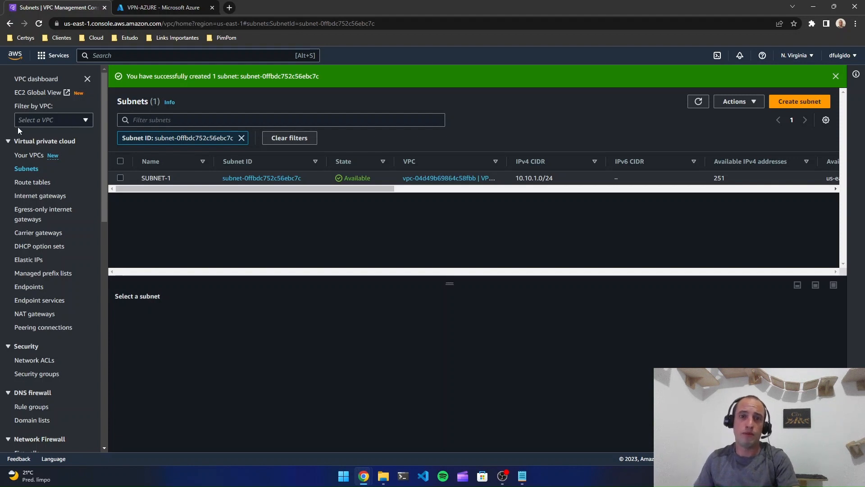
Create an internet gateway with the name tag IGW-DEVOPSNAINFRA
click(29, 198)
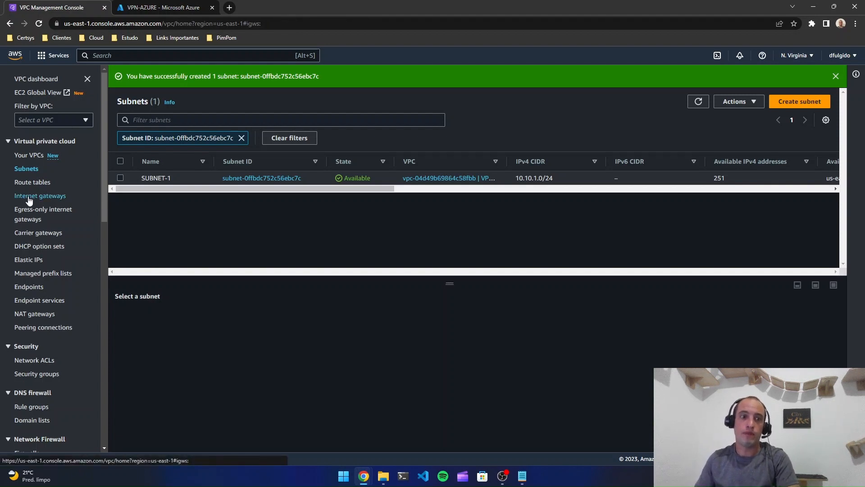
click(784, 91)
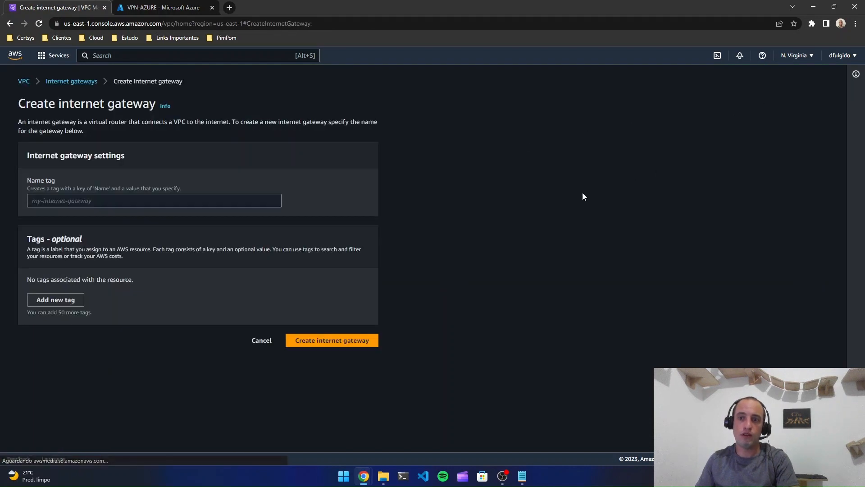
click(138, 201)
text(IGW-D)
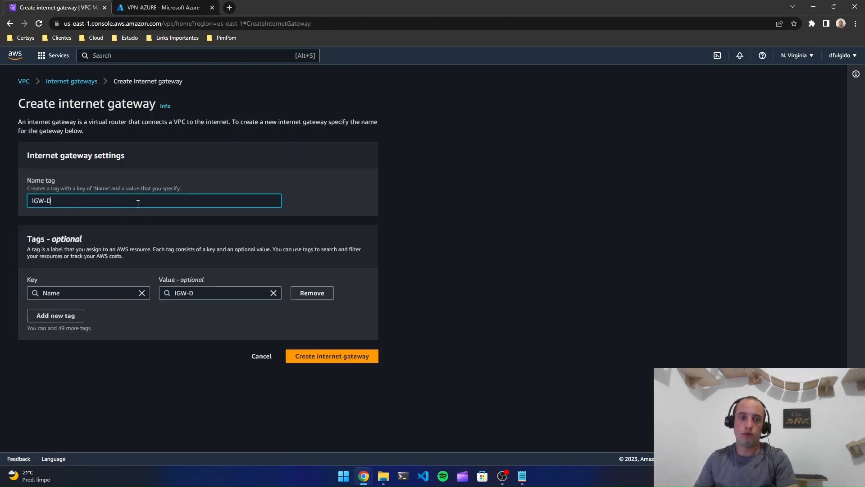
text(EVOPSNAINFRA)
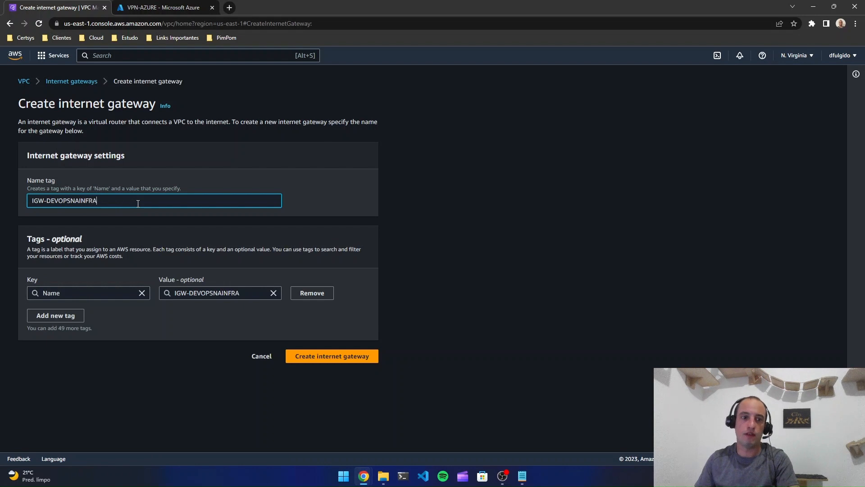
click(339, 357)
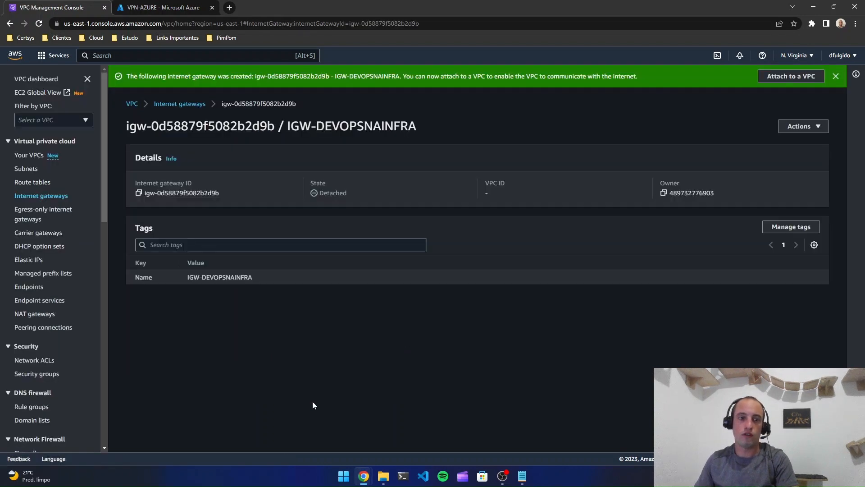
Attach the new internet gateway to VPC-AWS
click(790, 76)
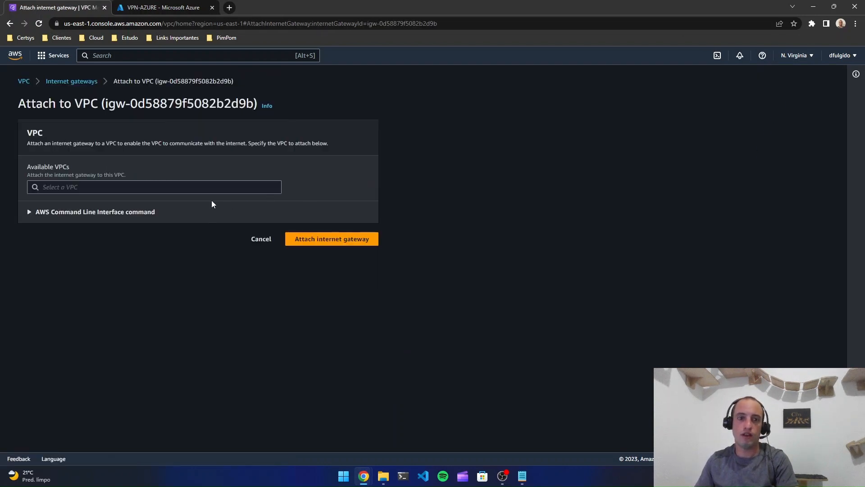
click(194, 188)
click(181, 201)
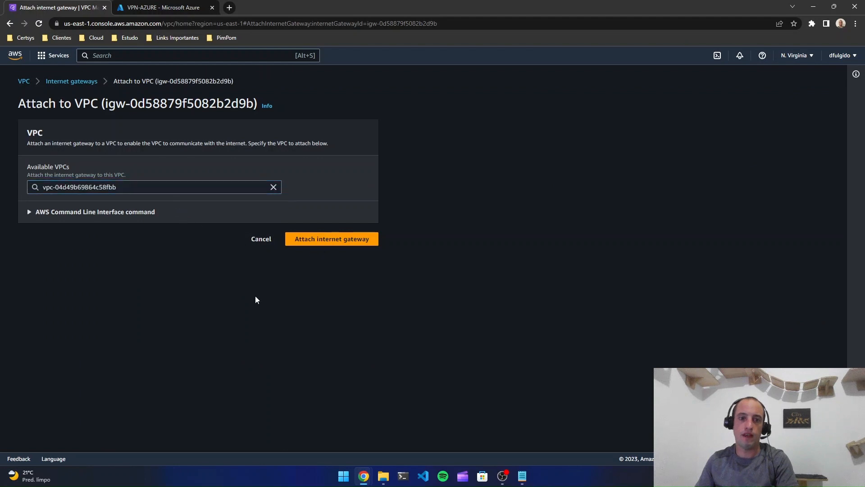
click(356, 240)
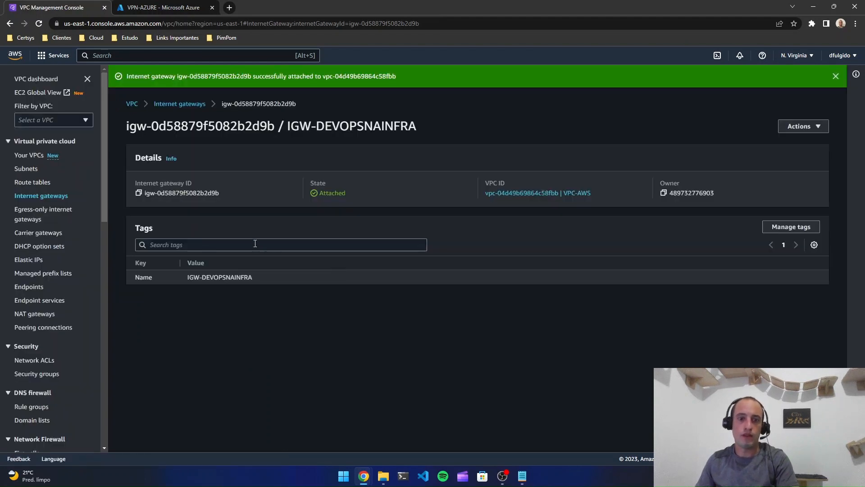
Open the routes of VPC-AWS's main route table for editing and add an empty route
click(43, 185)
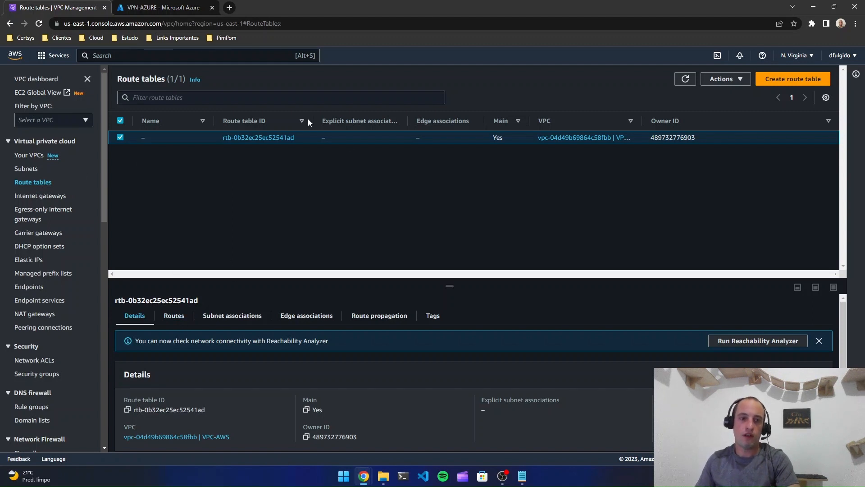
click(174, 315)
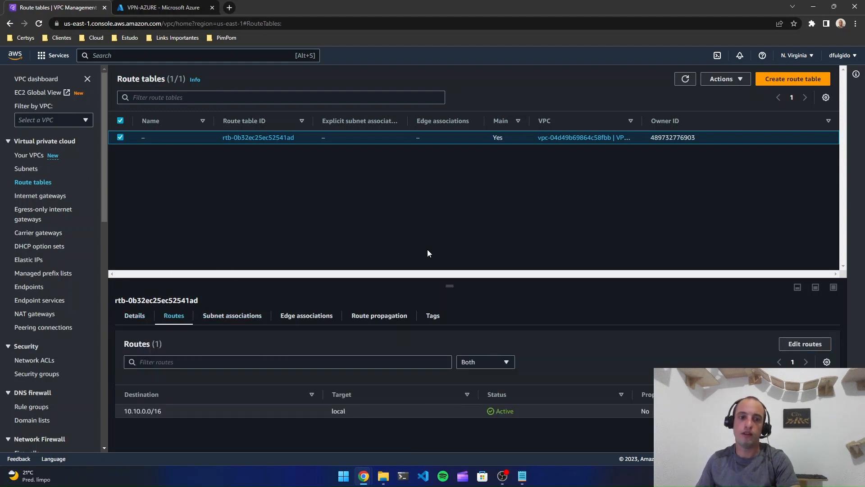
click(805, 344)
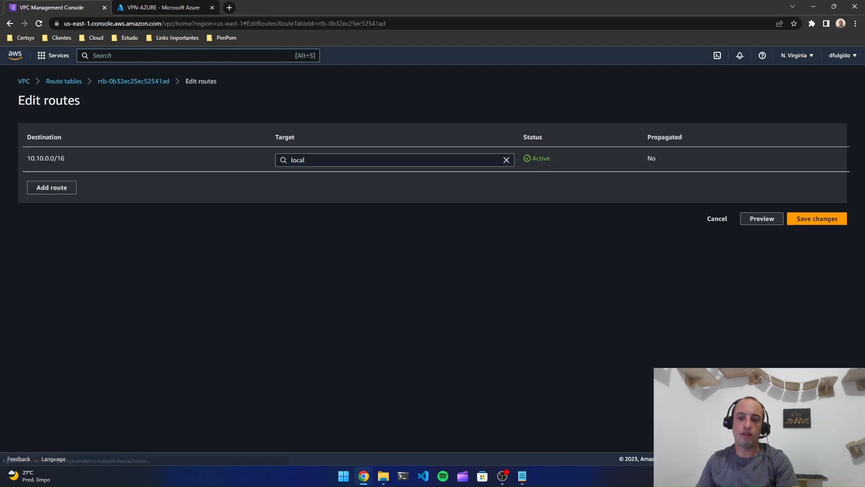
click(72, 188)
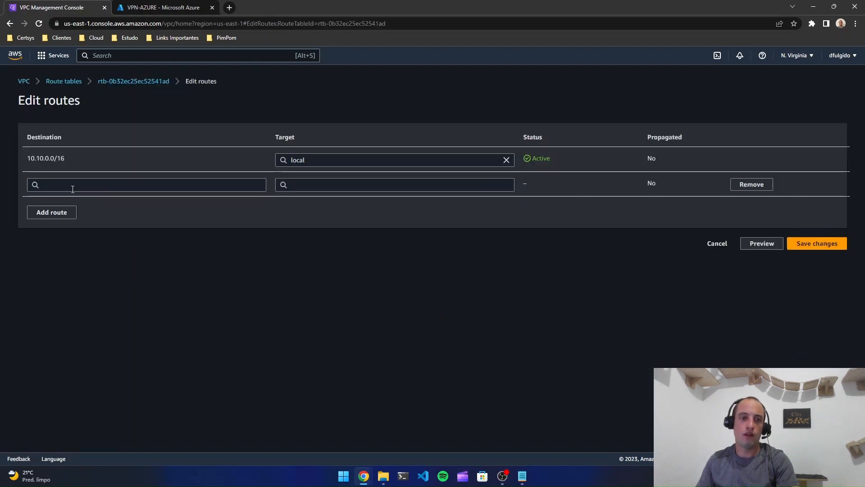
Route destination 0.0.0.0/0 to the IGW-DEVOPSNAINFRA internet gateway and save the route changes
click(99, 185)
click(63, 201)
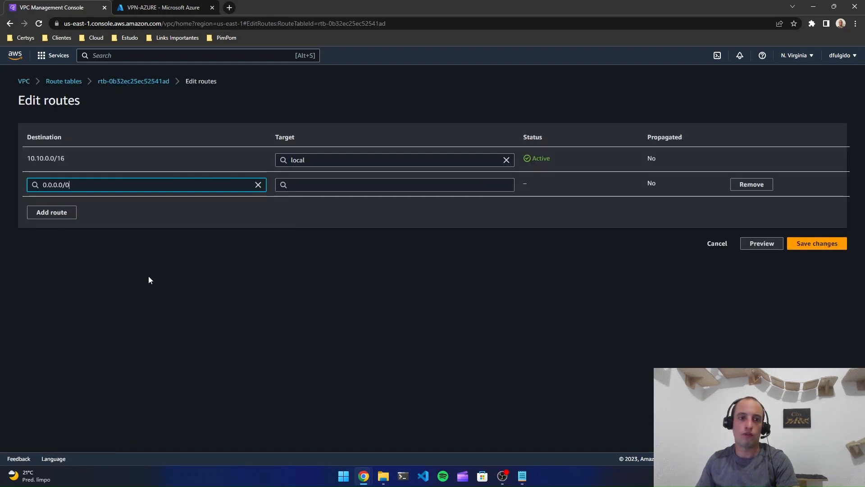
click(339, 189)
text(igw-)
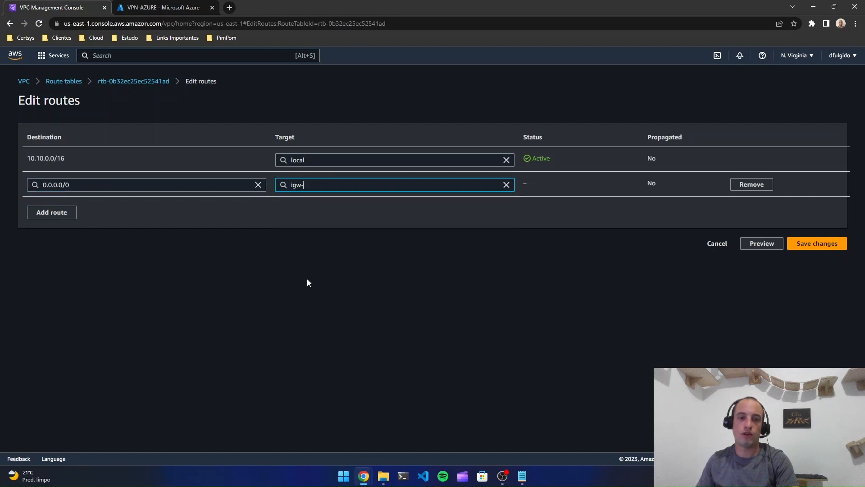
click(336, 202)
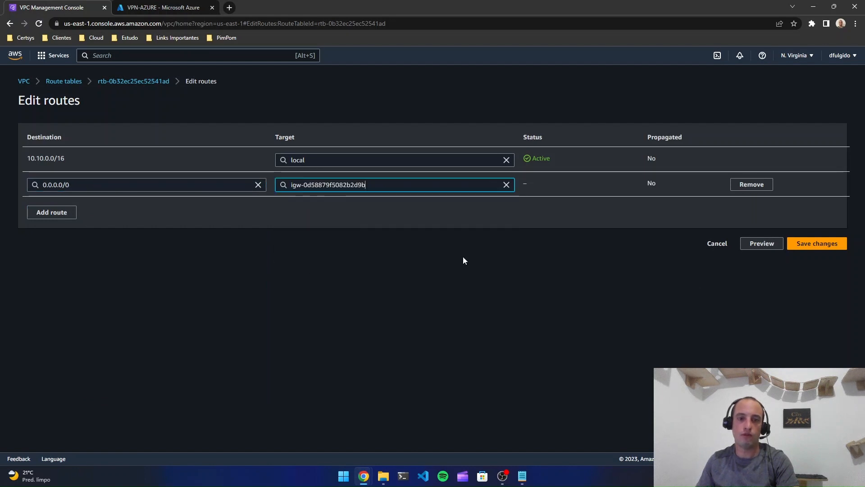
click(821, 243)
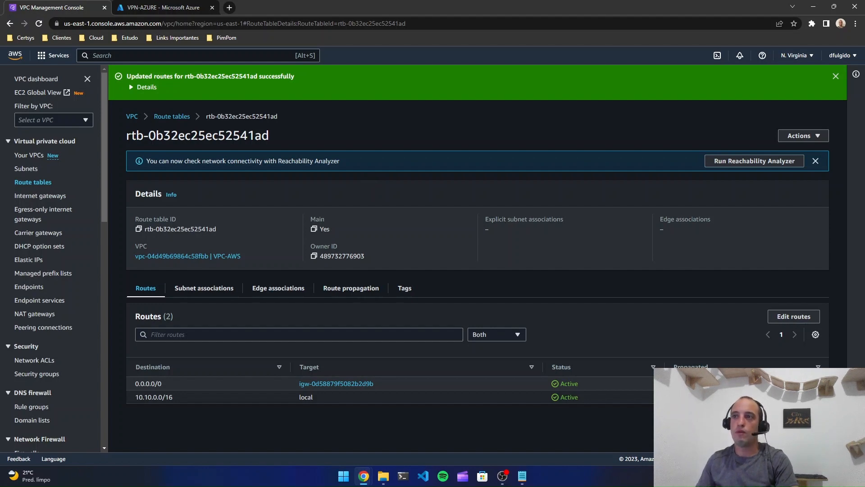
Start a new AWS customer gateway with the name tag CGW-VPN
scroll(73, 209, down, 5)
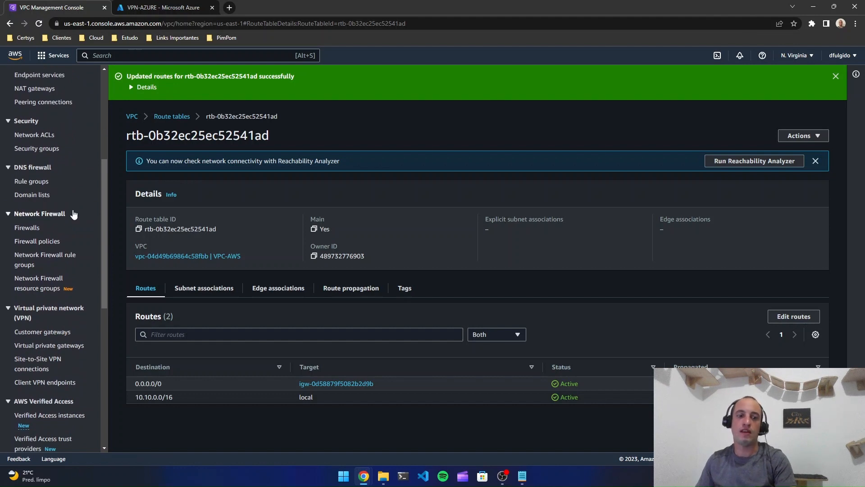
click(42, 331)
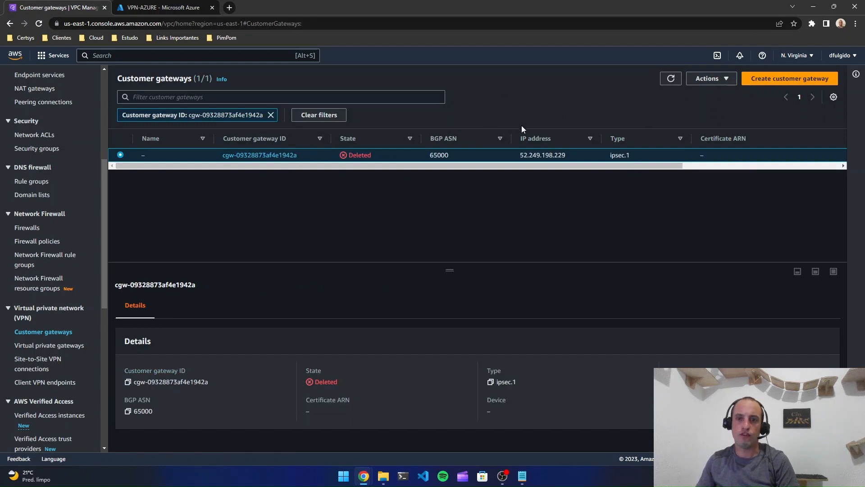
click(789, 78)
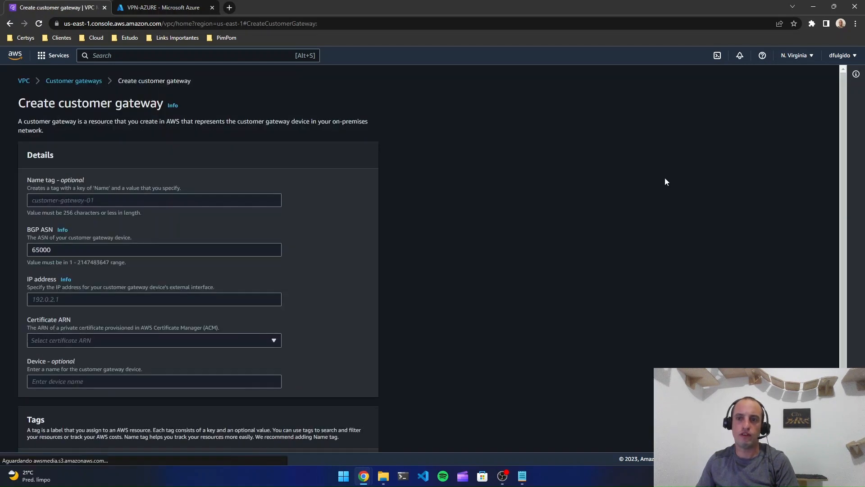
click(69, 201)
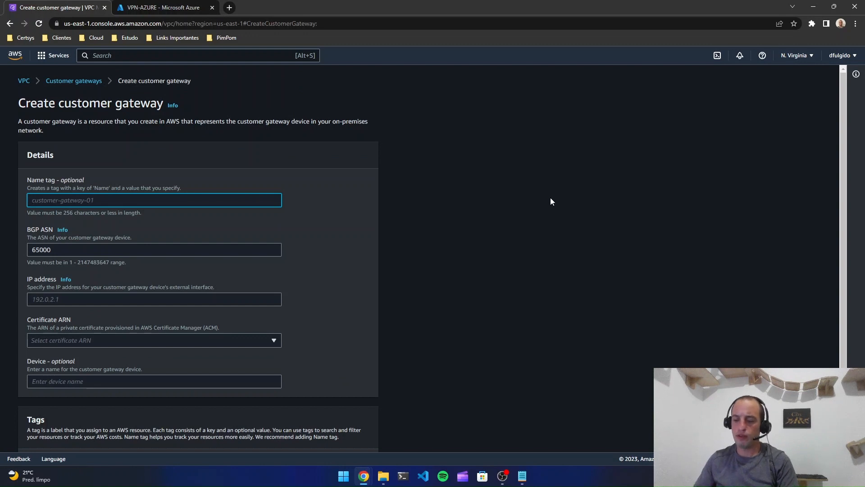
text(CGW-VPN)
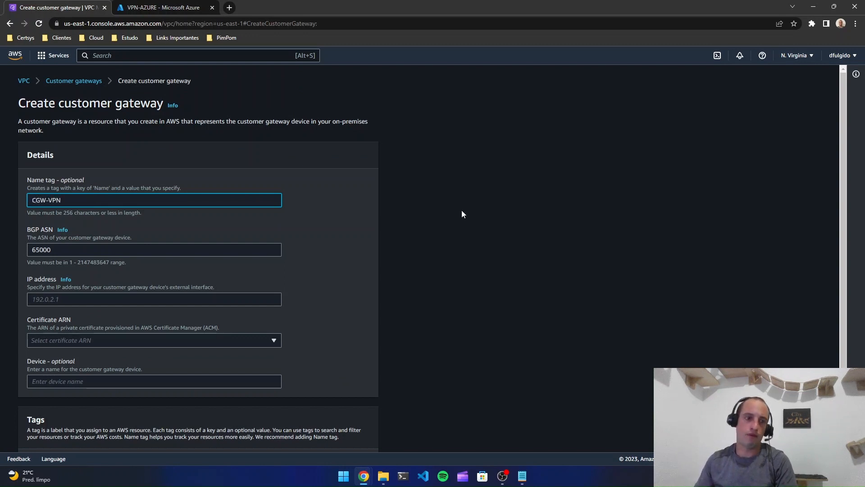
Copy VPN-AZURE's public IP from the Azure portal, enter only 74.235.210.193 as the customer gateway's IP address, and create the gateway
click(82, 299)
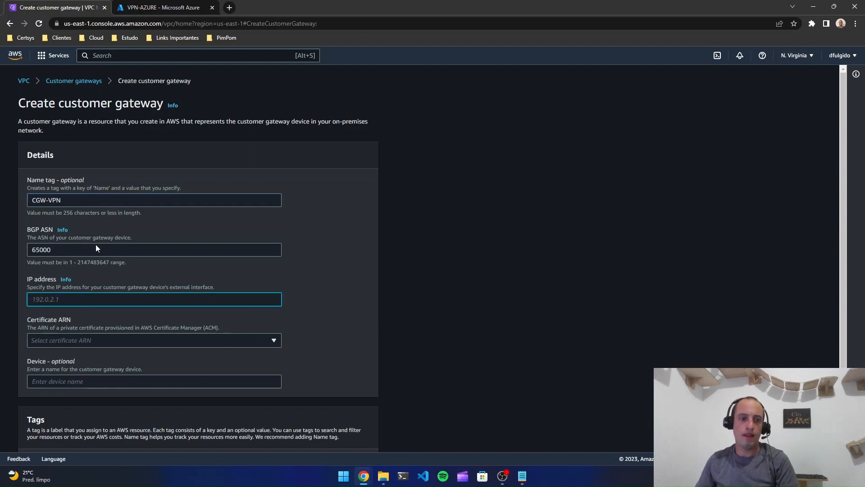
click(163, 8)
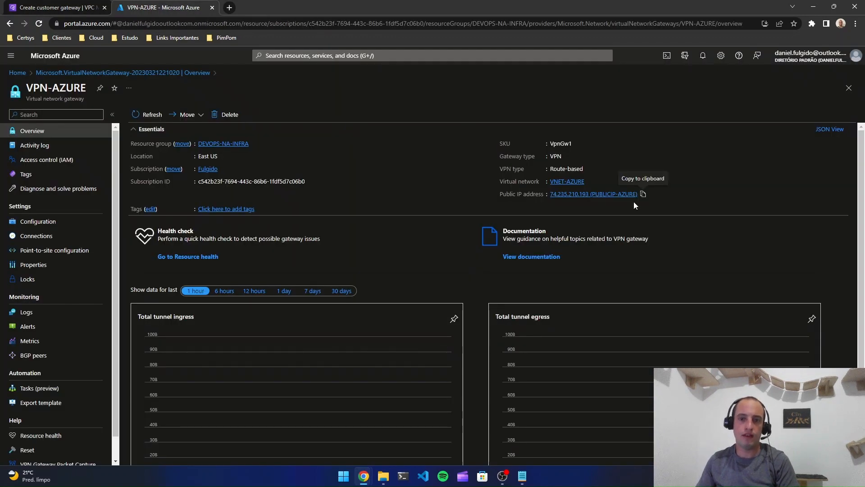
click(643, 194)
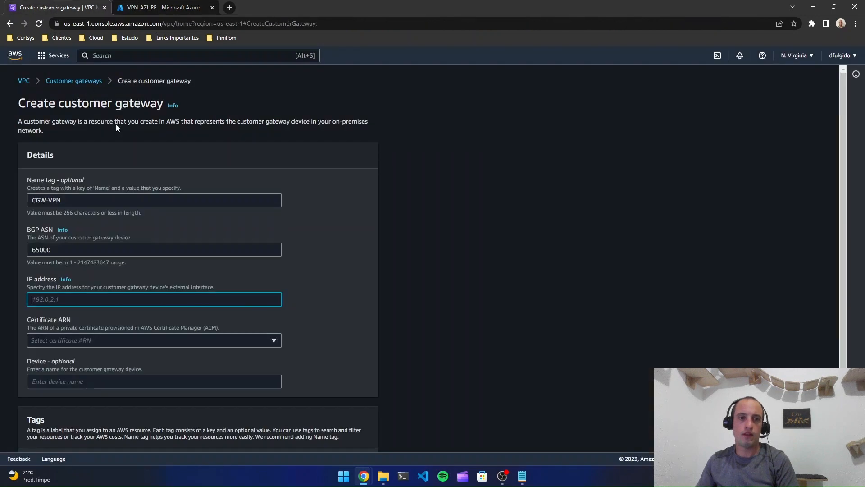
click(42, 7)
key(ctrl+v)
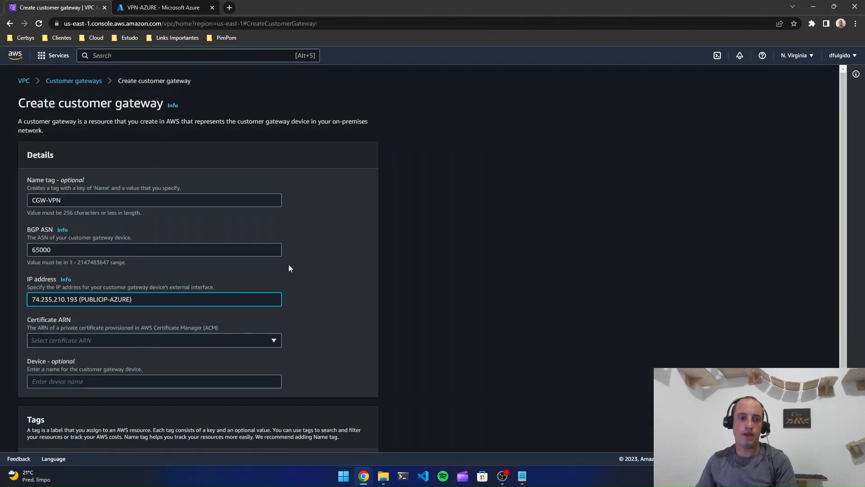
key(BackSpace)
key(BackSpace)
key(BackSpace)
key(BackSpace)
key(BackSpace)
key(BackSpace)
key(BackSpace)
key(BackSpace)
key(BackSpace)
key(BackSpace)
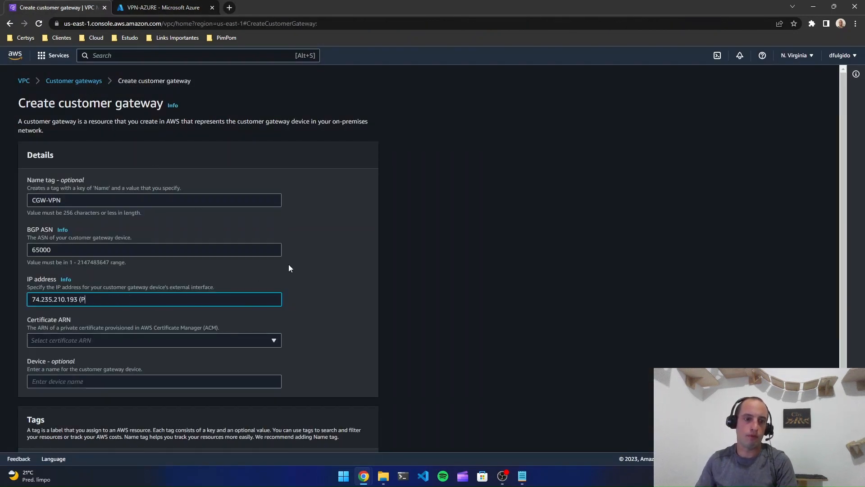
scroll(288, 265, down, 2)
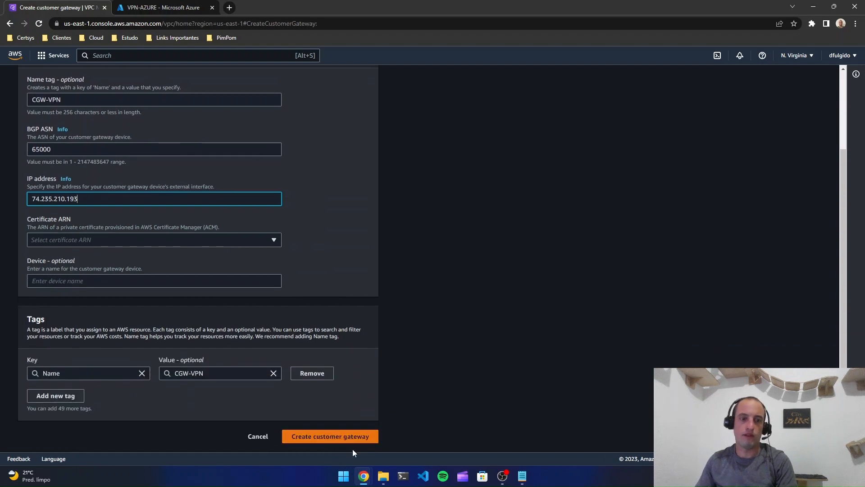
click(334, 443)
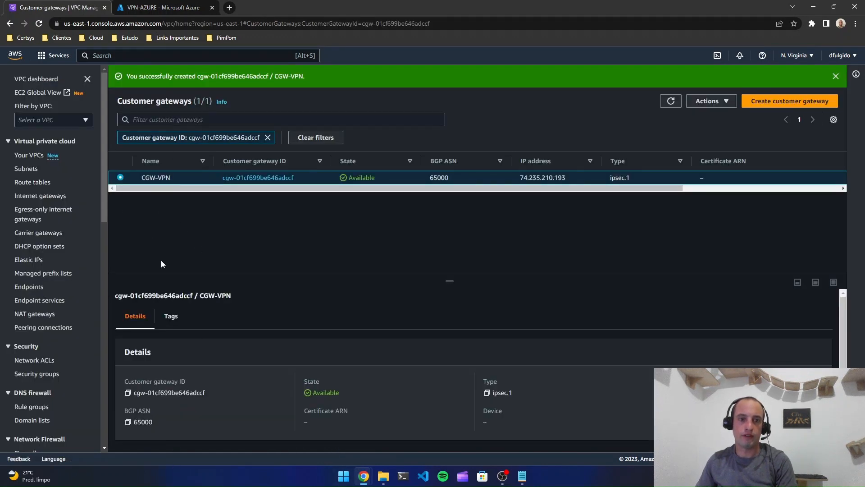
Create a virtual private gateway with the name tag VPG-VPN and the Amazon default ASN
scroll(30, 311, down, 8)
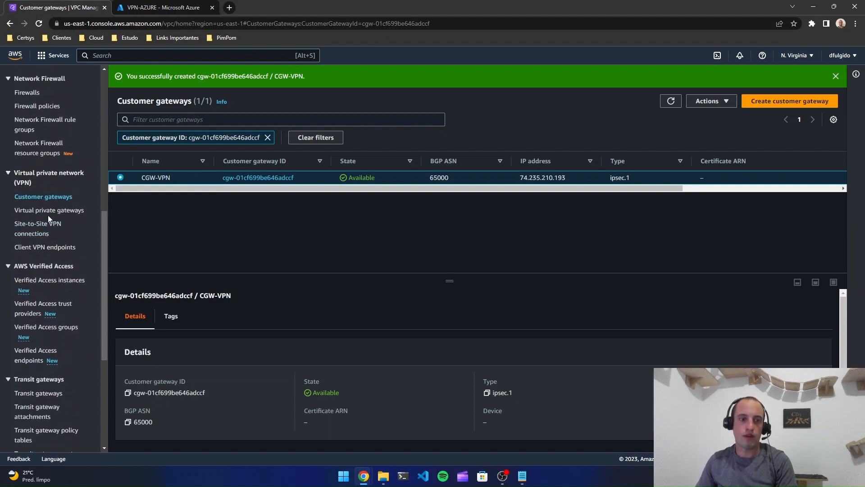
click(50, 212)
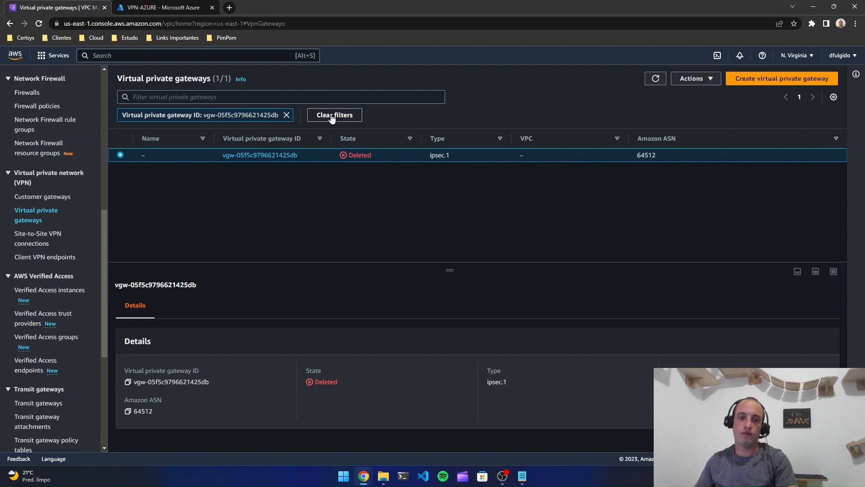
click(742, 83)
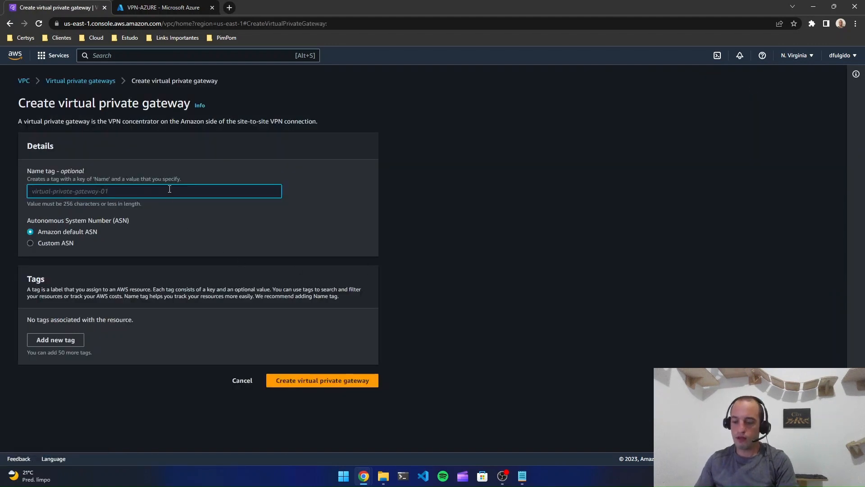
text(VPG)
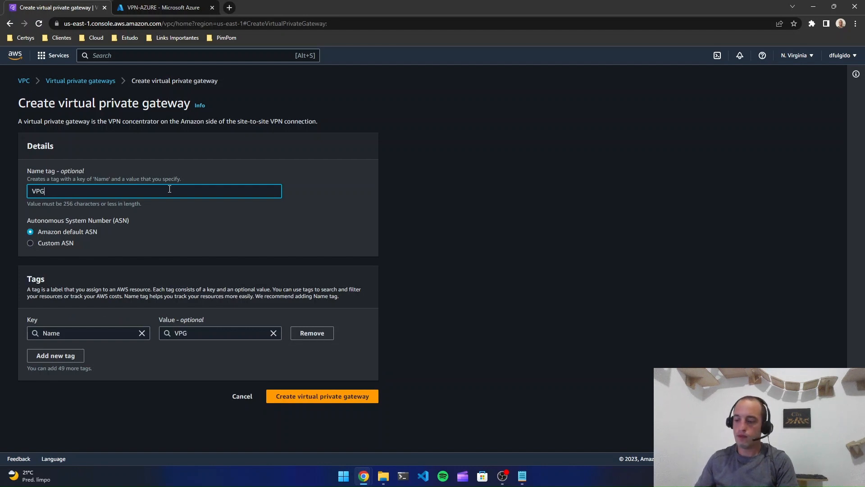
text(-VPN)
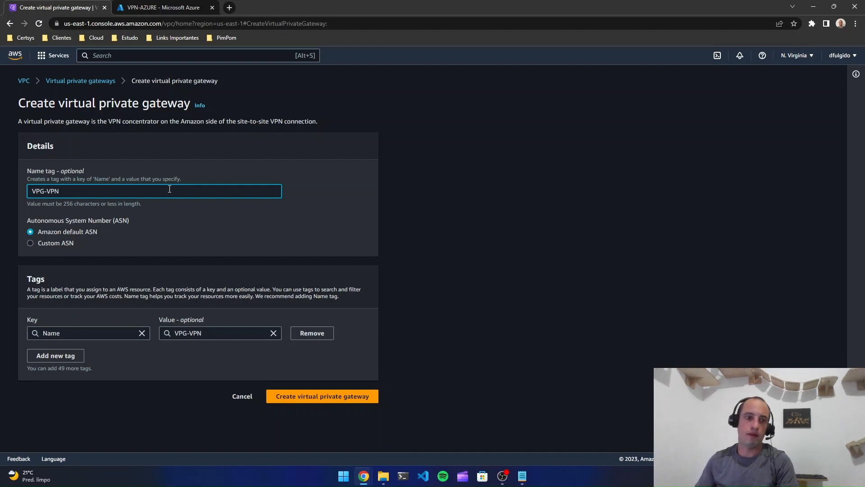
click(296, 396)
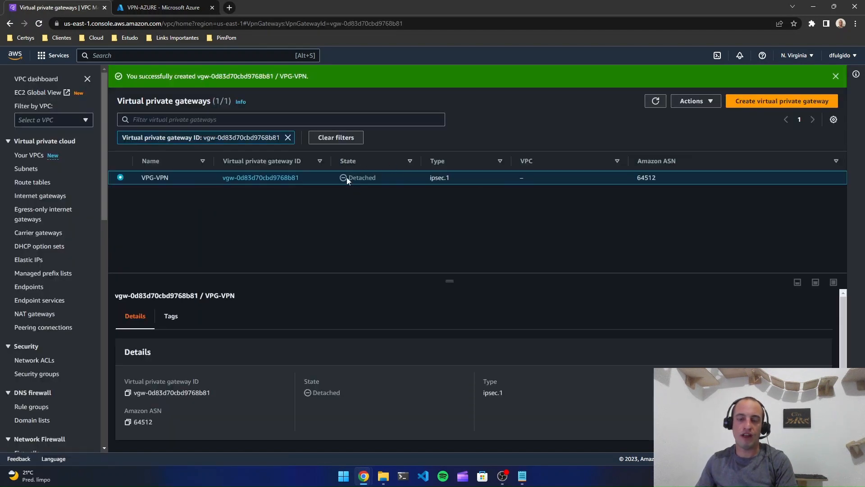
Attach the VPG-VPN virtual private gateway to VPC-AWS
click(691, 101)
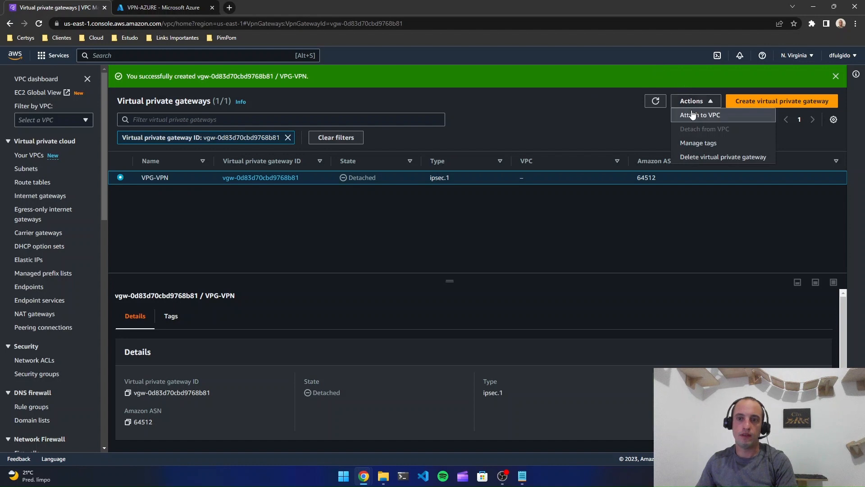
click(694, 114)
click(120, 207)
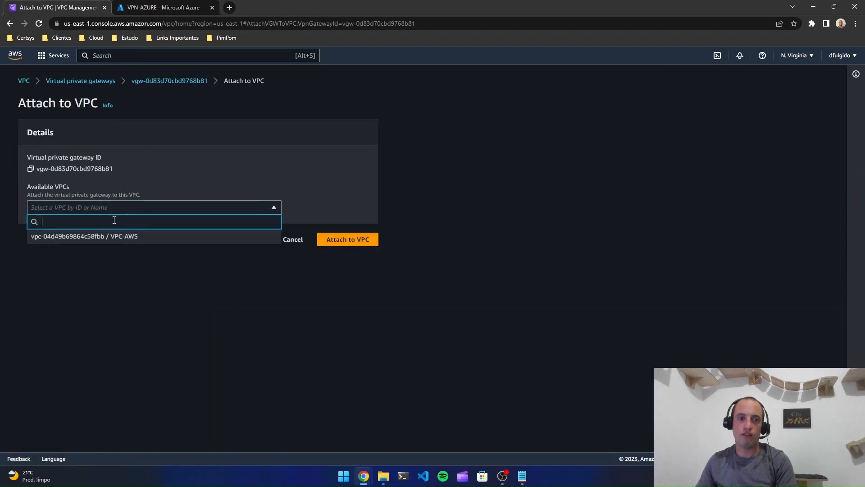
click(109, 238)
click(348, 240)
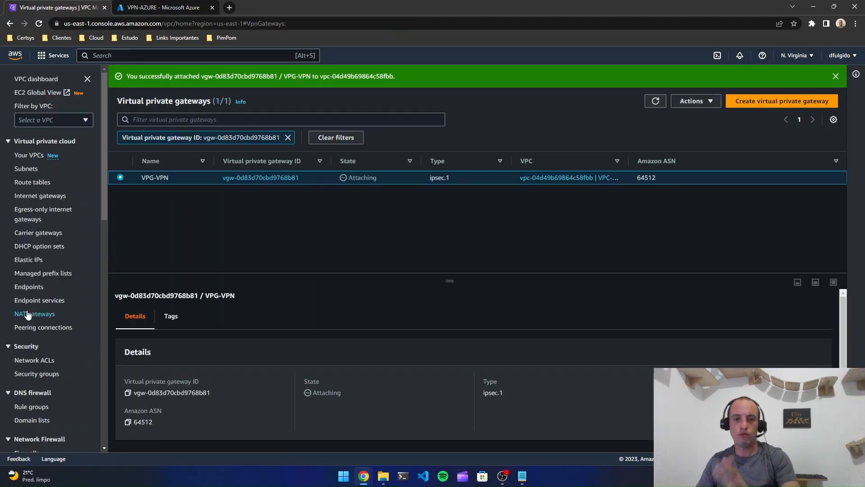
Start a new site-to-site VPN connection with the name tag VPN-AWS
scroll(50, 311, down, 4)
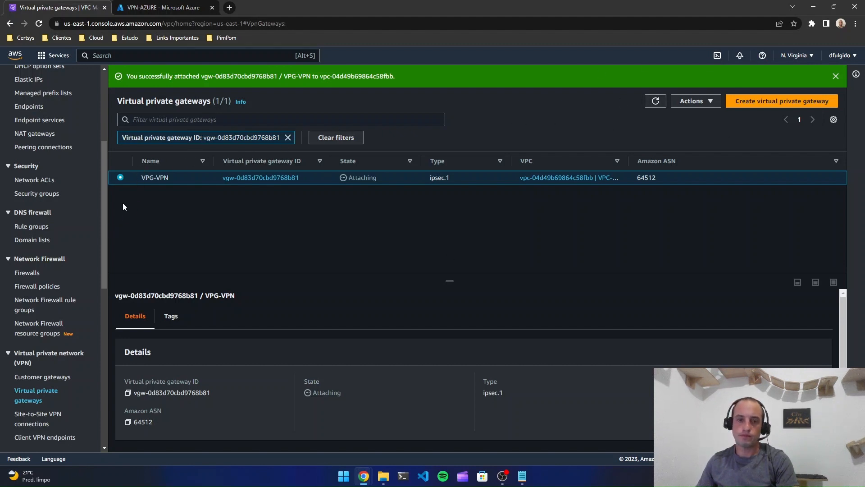
scroll(47, 252, down, 1)
click(33, 370)
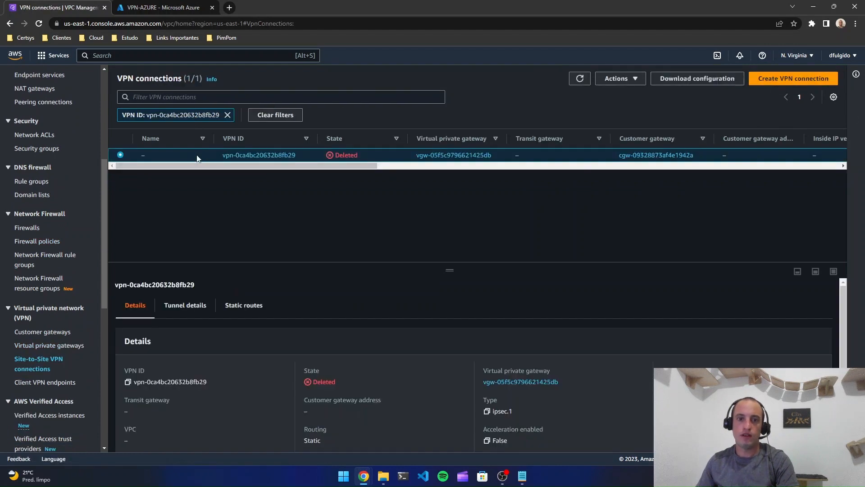
click(792, 78)
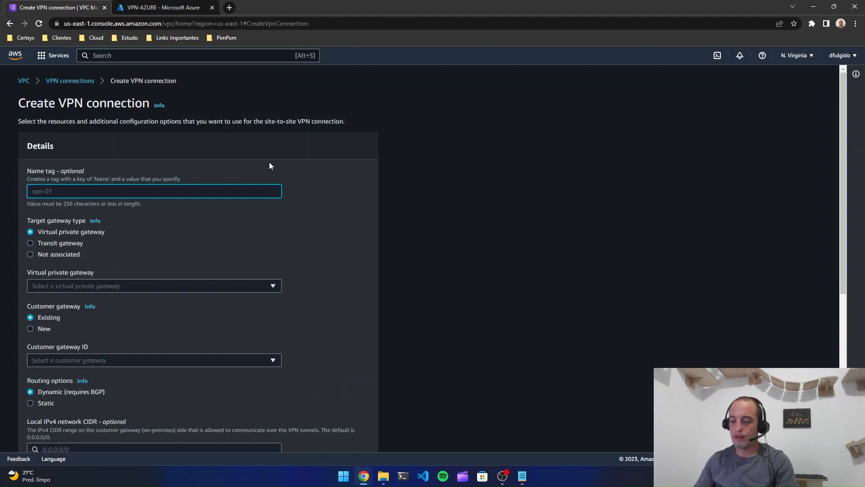
text(VPN-AWS)
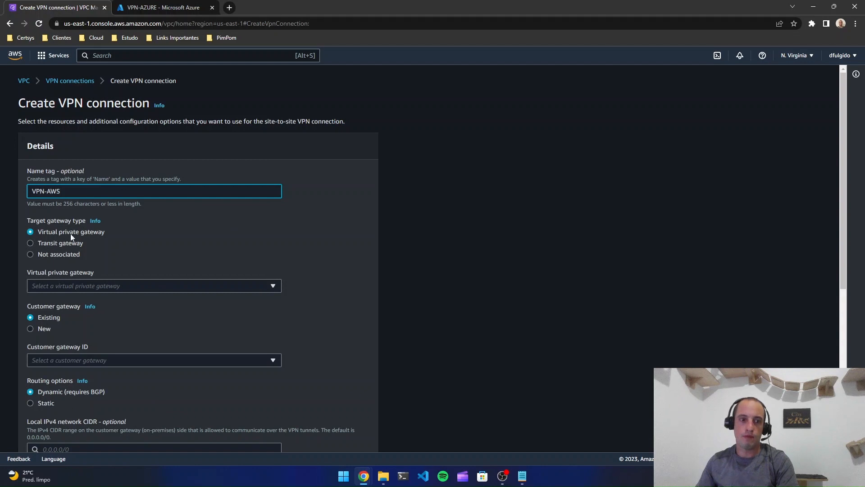
Assign virtual private gateway VPG-VPN and existing customer gateway CGW-VPN to the VPN connection
click(250, 287)
click(203, 323)
scroll(446, 278, down, 2)
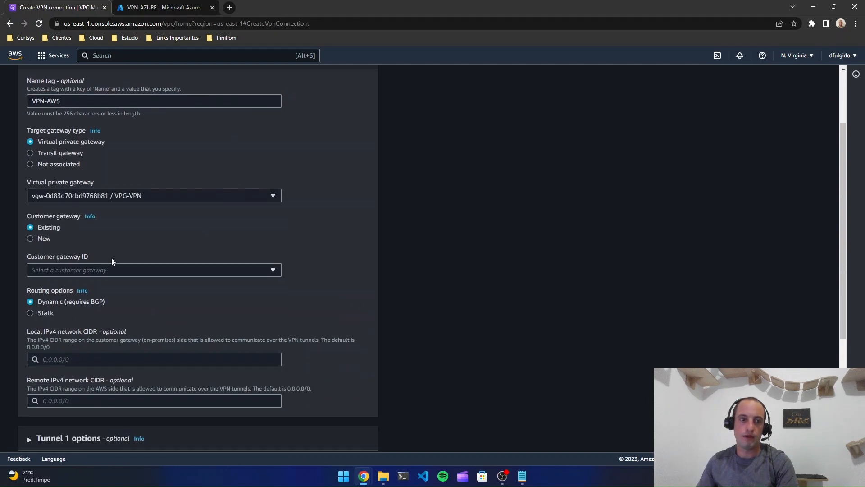
click(88, 270)
click(90, 296)
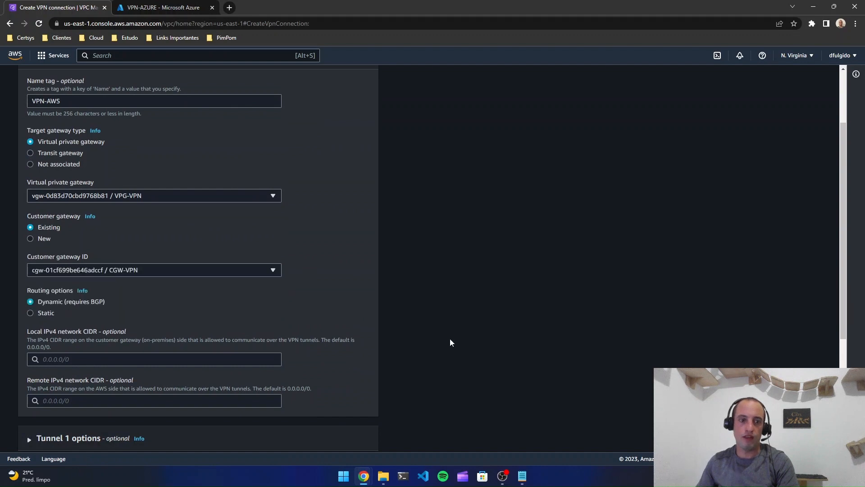
Set the VPN connection's routing option to static and open the static IP prefixes for entry
scroll(367, 284, down, 2)
click(39, 223)
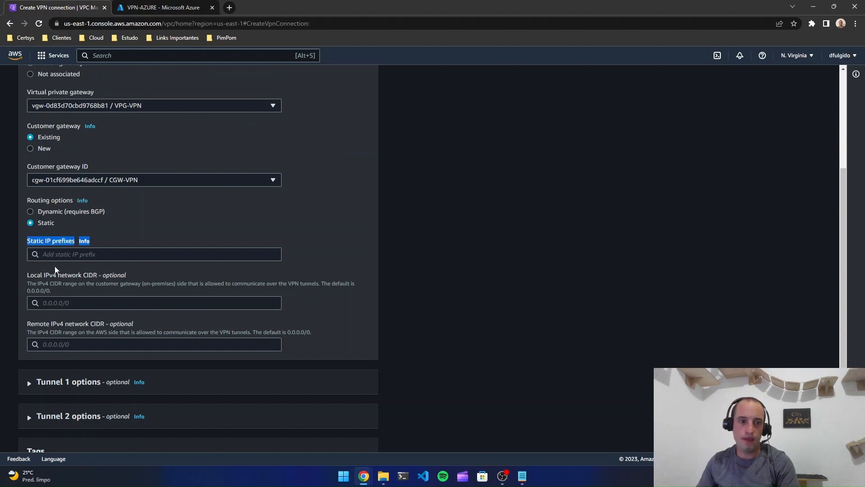
click(57, 254)
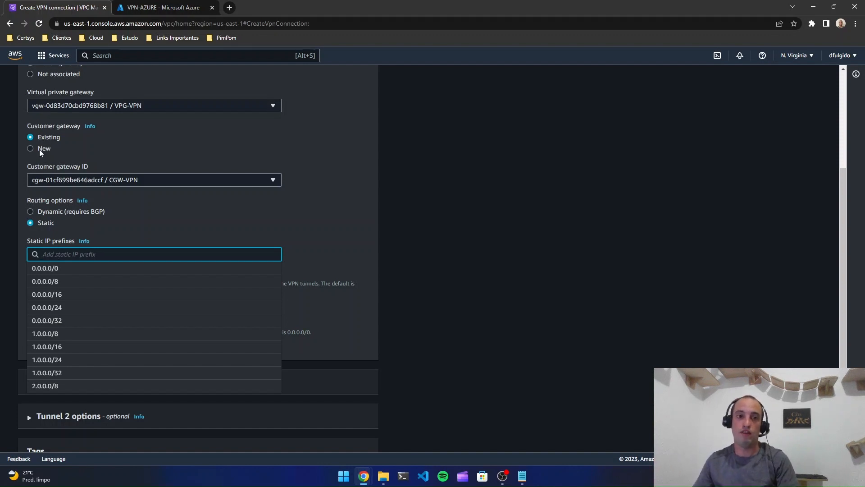
Copy SUBNET-1's IPv4 range 172.10.1.0/24 from VNET-AZURE's subnets in the Azure portal and return to the AWS VPN connection form
click(143, 6)
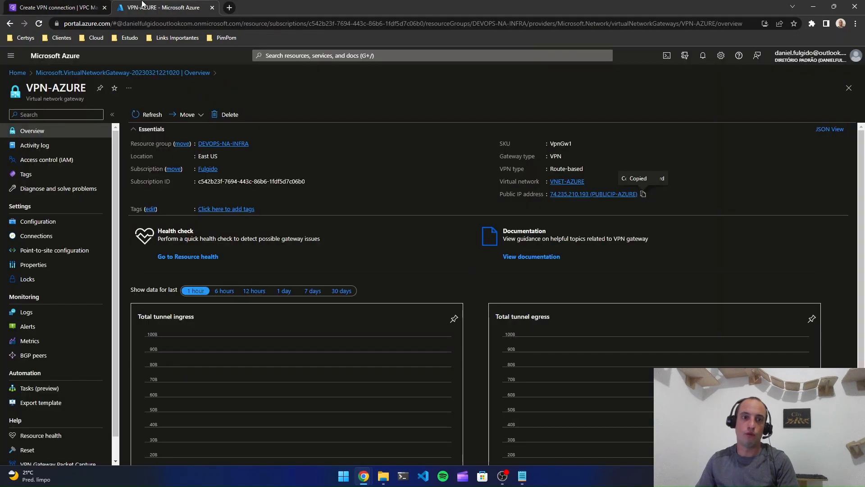
click(334, 56)
text(VNET)
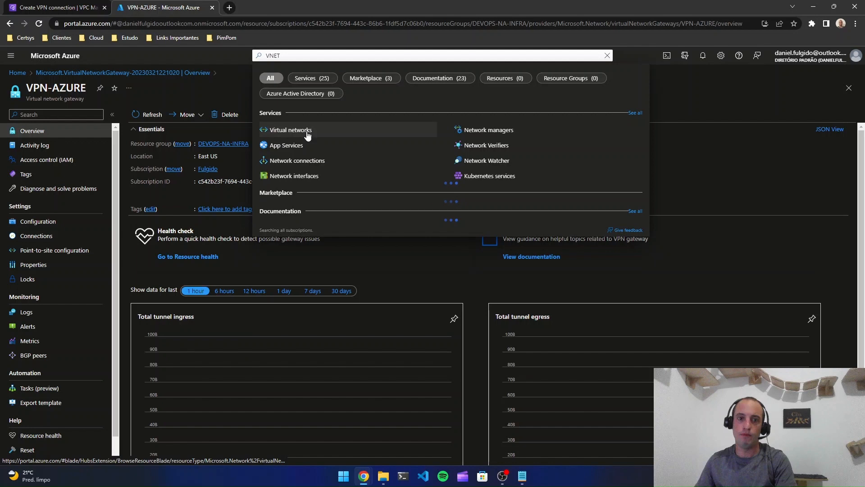
click(307, 134)
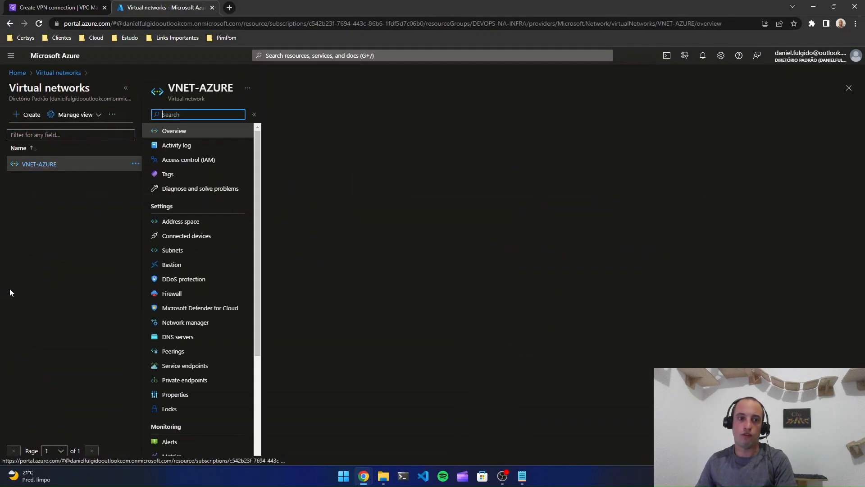
click(184, 257)
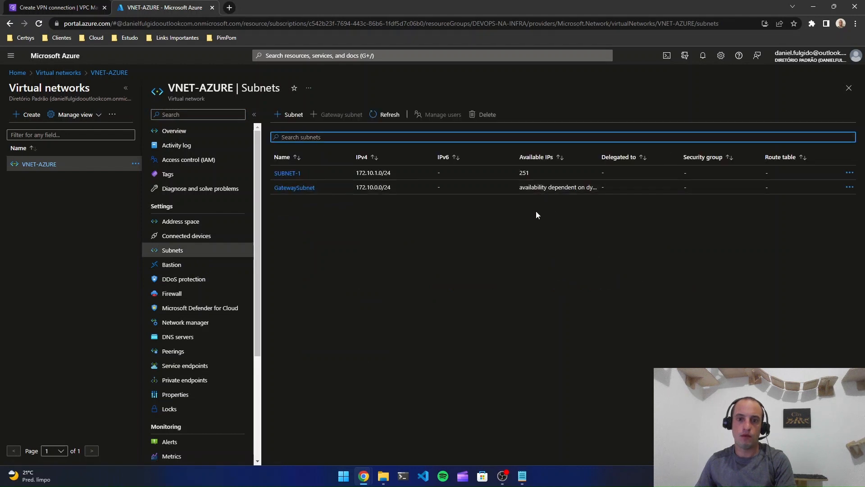
drag(393, 174, 355, 173)
key(ctrl+c)
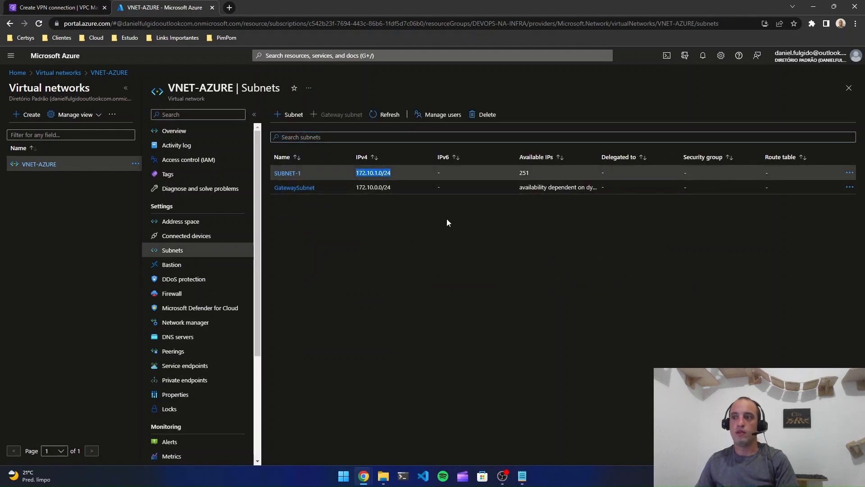
click(59, 7)
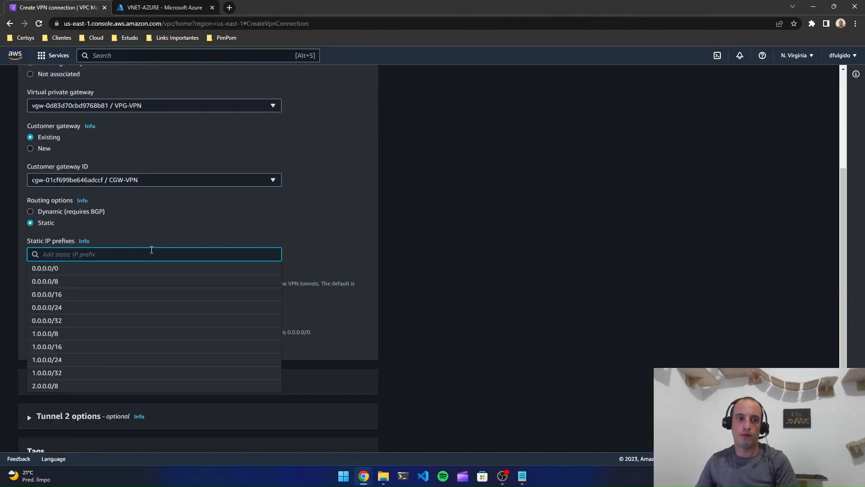
Add 172.10.1.0/24 as the static IP prefix and create the VPN-AWS connection
key(ctrl+v)
key(Return)
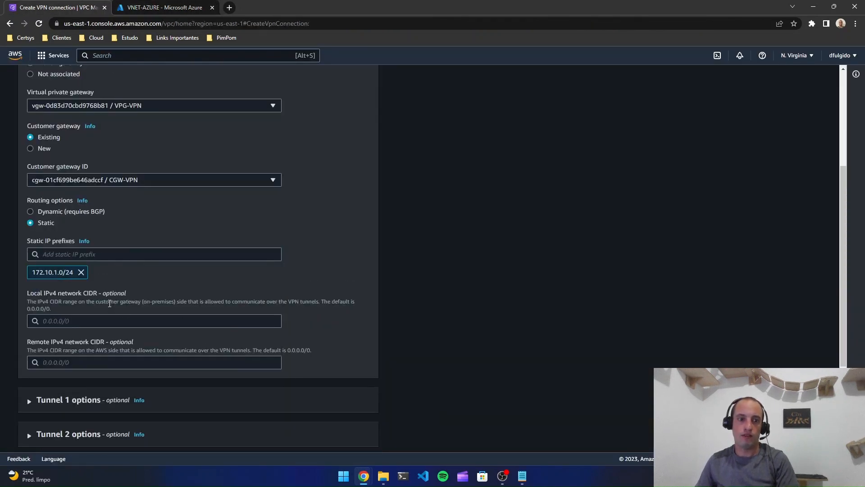
scroll(428, 301, down, 4)
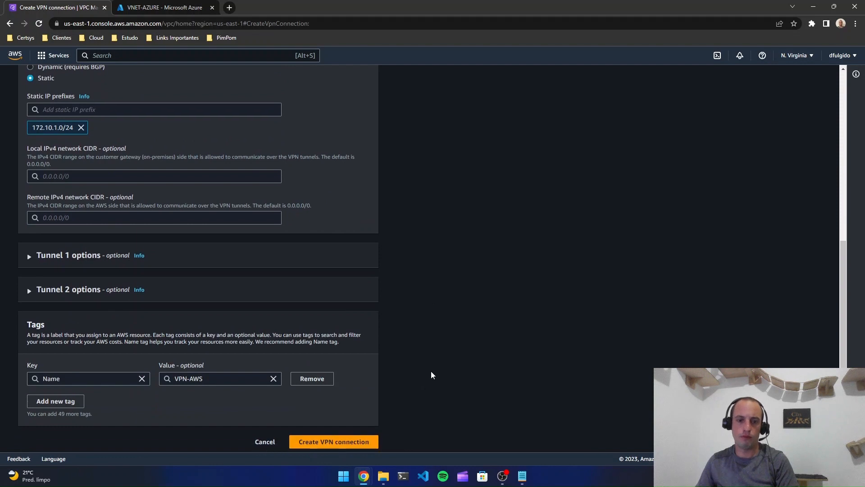
click(319, 439)
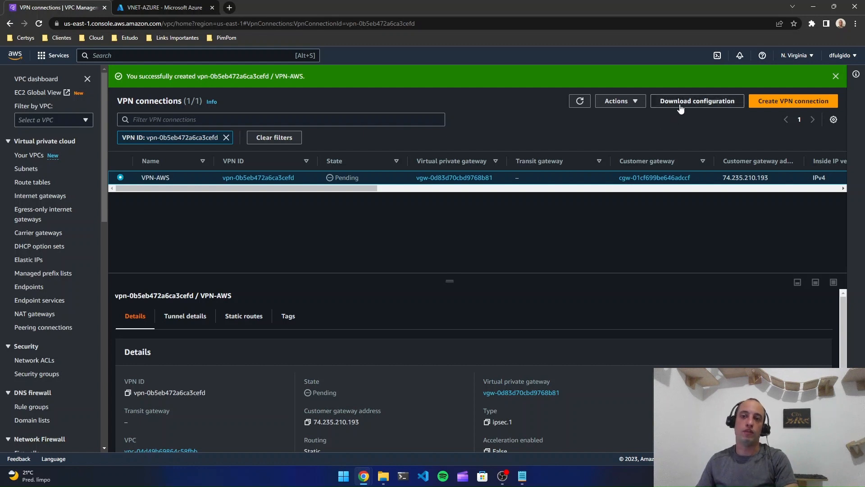
click(836, 77)
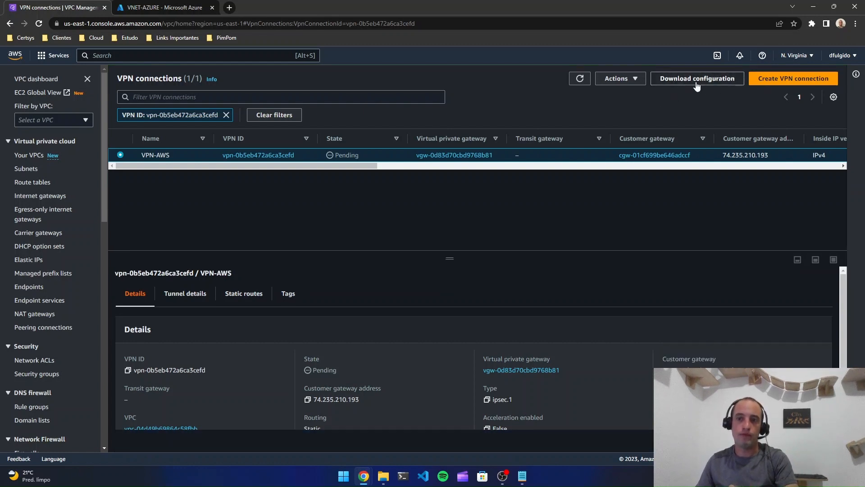
Download the VPN-AWS sample configuration for the Generic vendor with IKE version ikev2
click(697, 80)
click(513, 223)
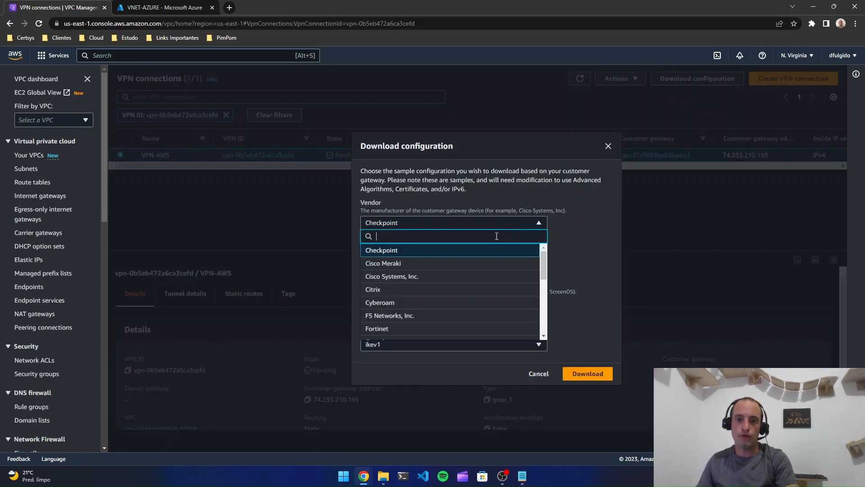
scroll(454, 276, down, 1)
click(432, 301)
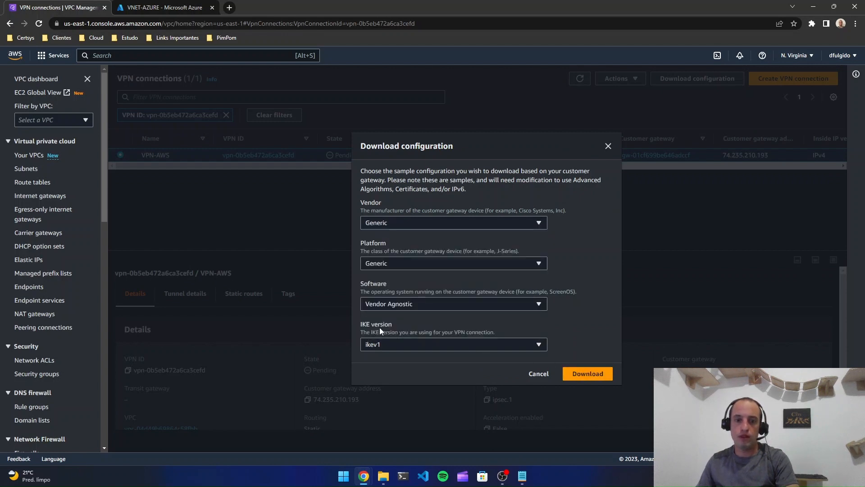
click(396, 344)
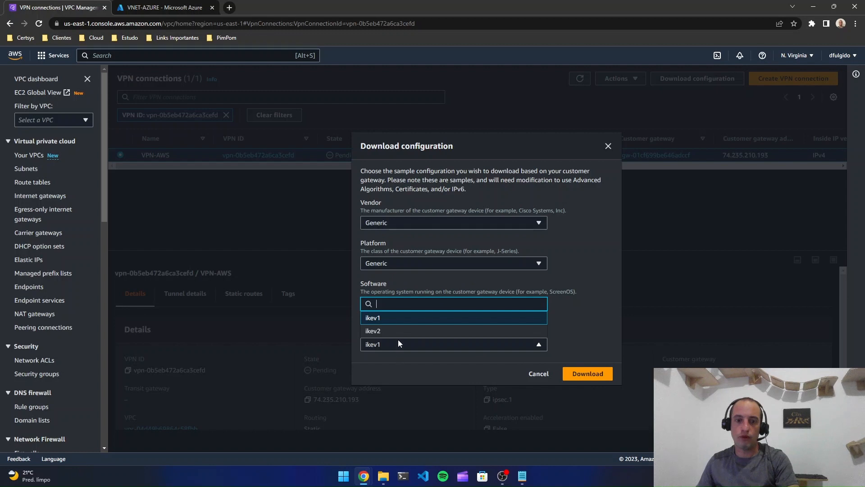
click(402, 331)
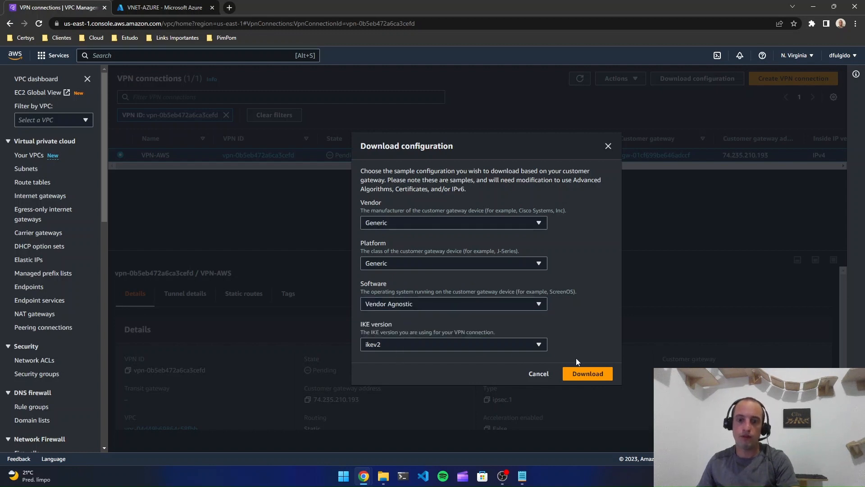
click(585, 374)
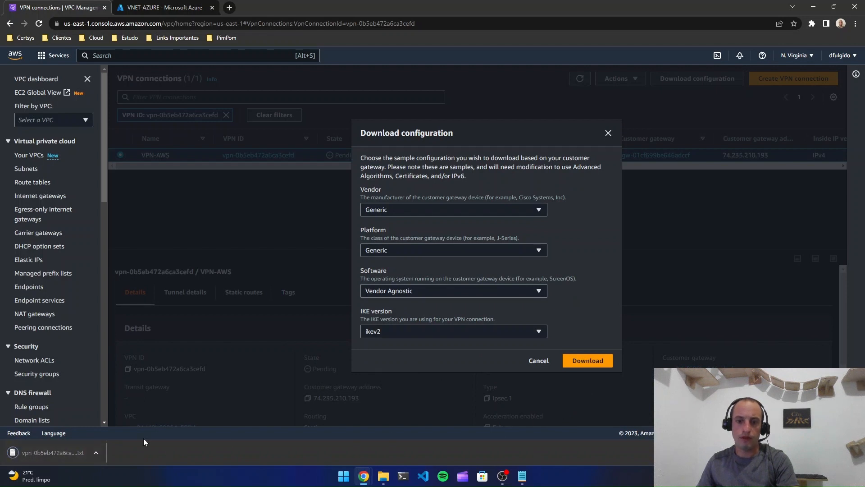
Open the downloaded VPN configuration file and examine the IKE settings and pre-shared key of IPSec Tunnel #1
click(22, 452)
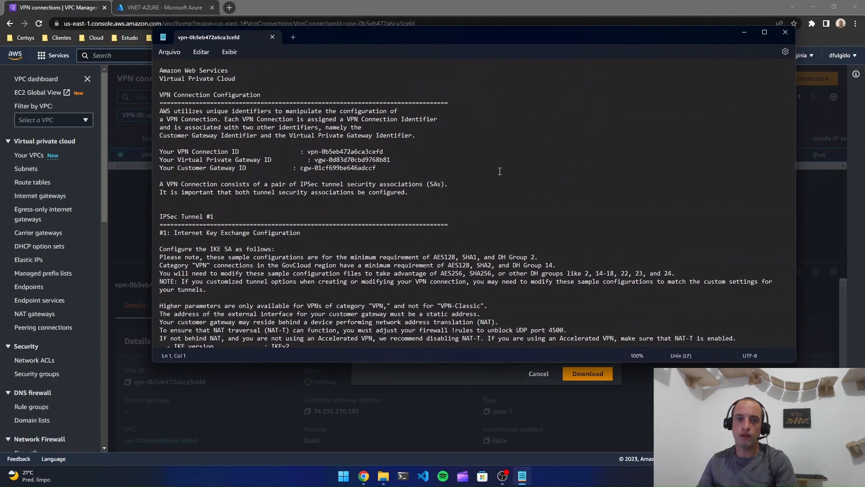
scroll(499, 171, down, 5)
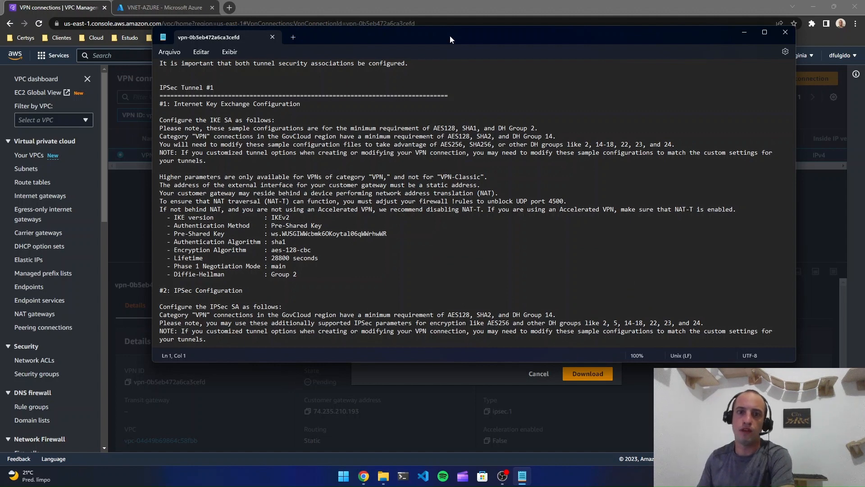
drag(450, 40, 439, 60)
click(325, 254)
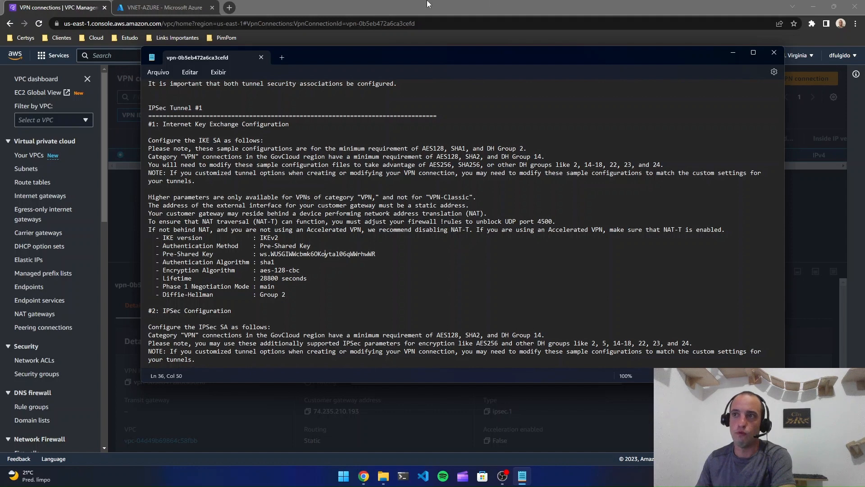
Switch to the Azure portal, find local network gateways by searching for LOCAL, and start creating a new one
click(165, 7)
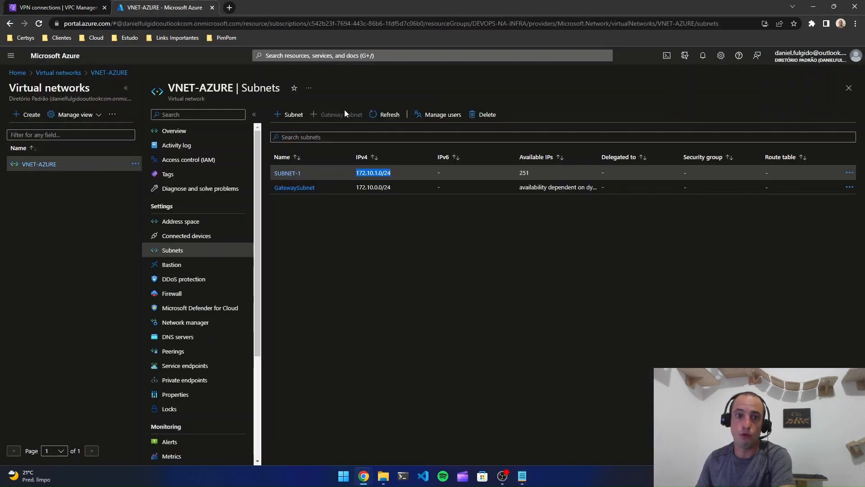
click(381, 54)
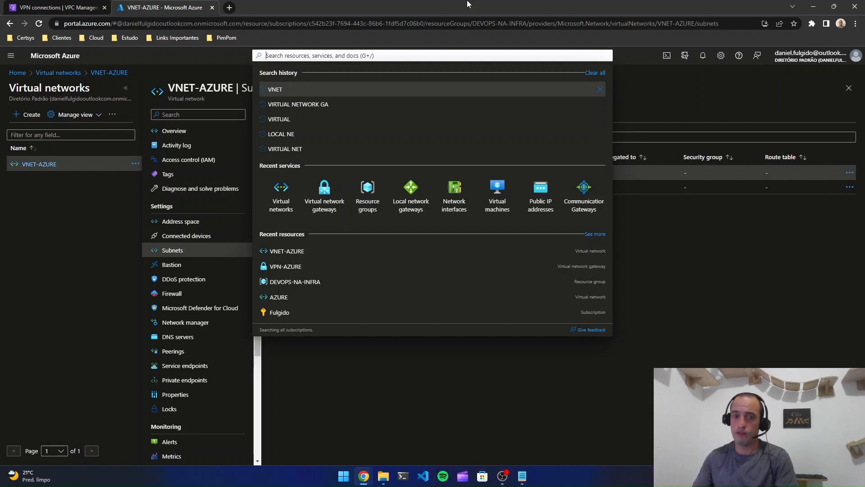
text(LOCAL)
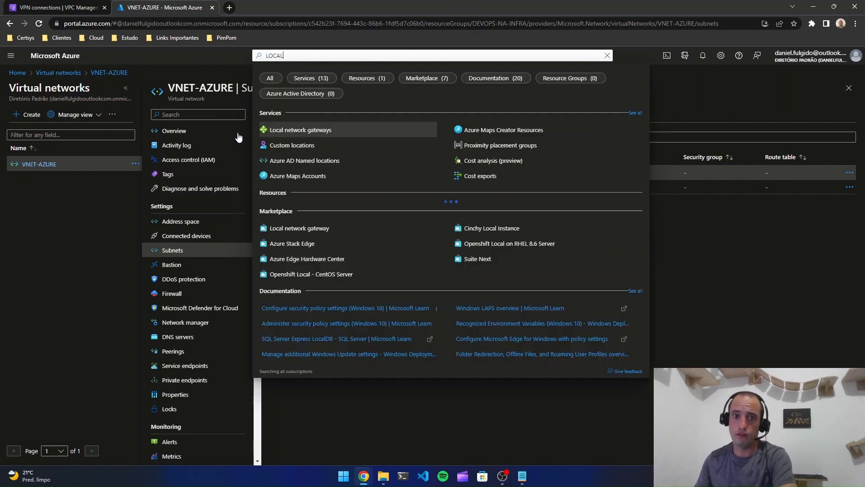
click(295, 130)
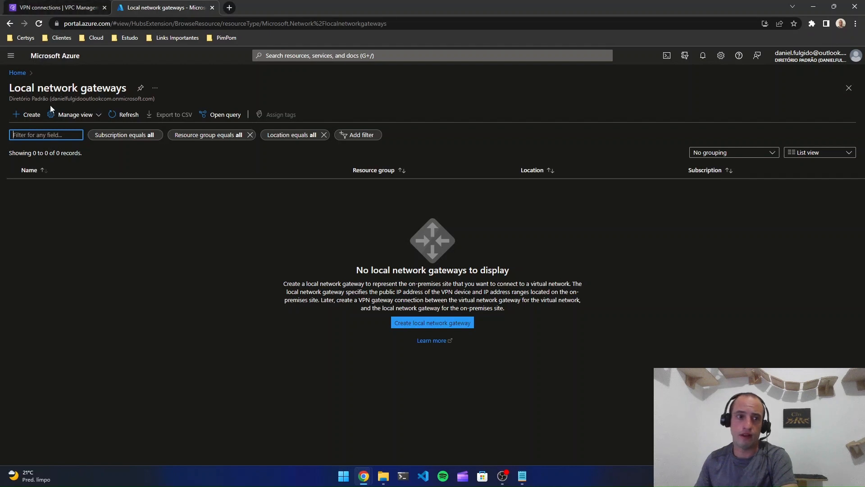
click(25, 113)
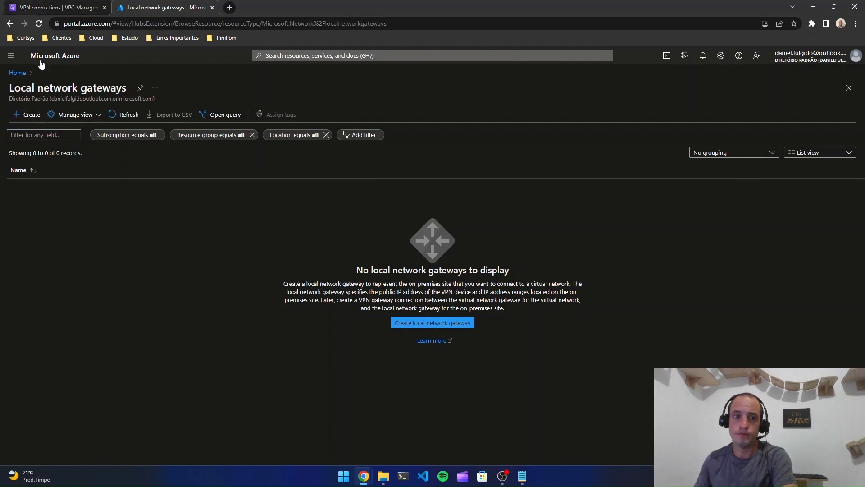
click(34, 118)
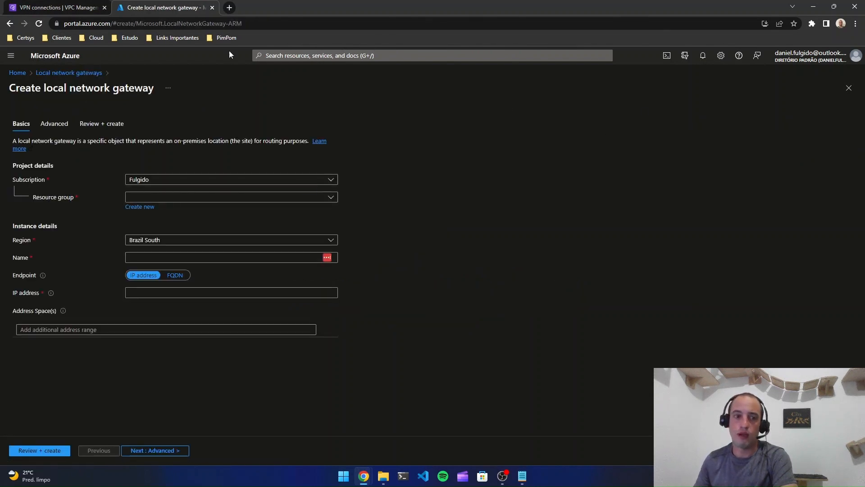
Set the local network gateway's resource group to DEVOPS-NA-INFRA, region to East US and name to LNG-AZURE
click(177, 198)
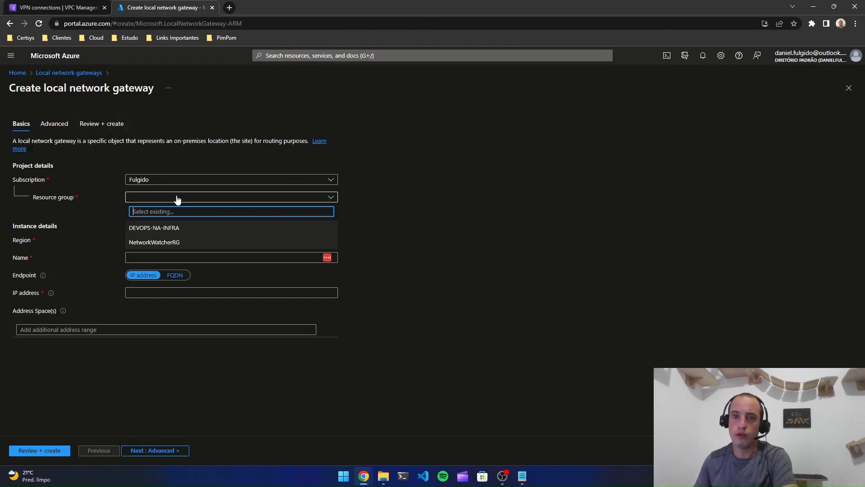
click(170, 228)
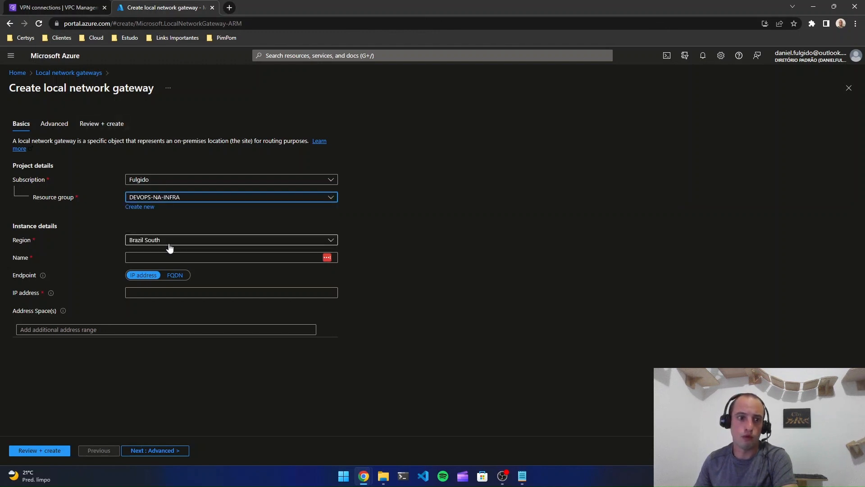
click(163, 241)
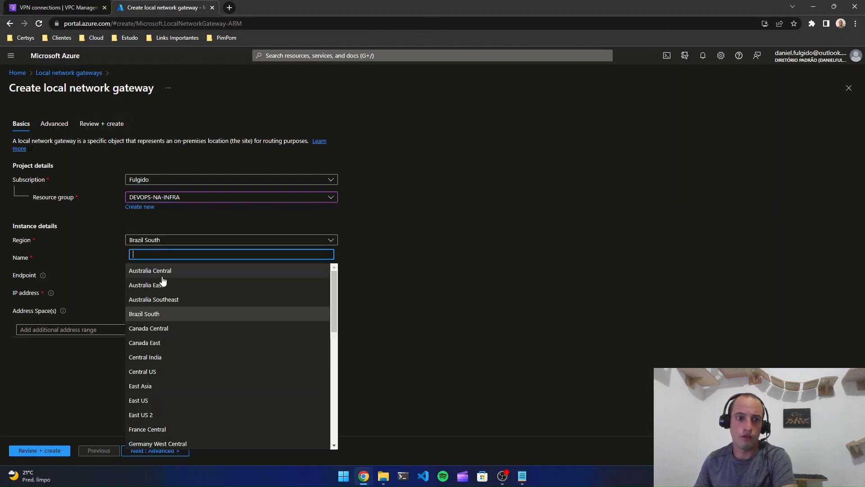
click(148, 401)
click(167, 257)
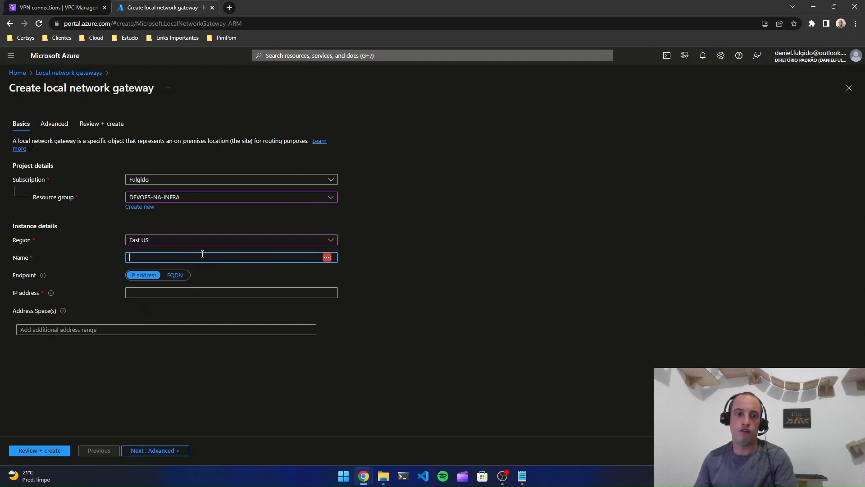
text(LN)
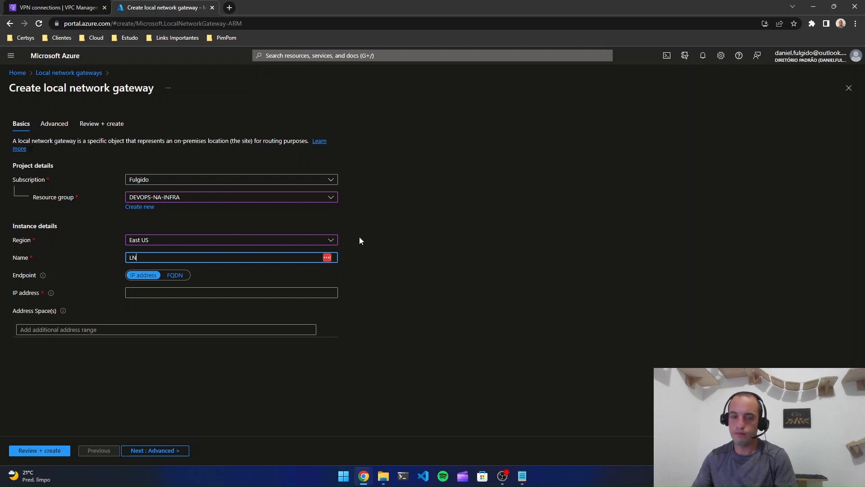
text(G-AZURE)
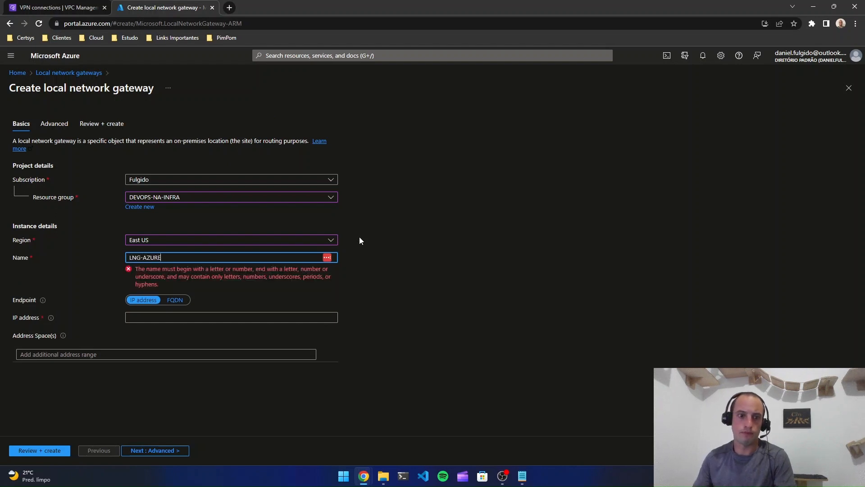
Copy Tunnel #1's outside virtual private gateway address 34.194.124.31 from the configuration file into the local network gateway's IP address
click(216, 294)
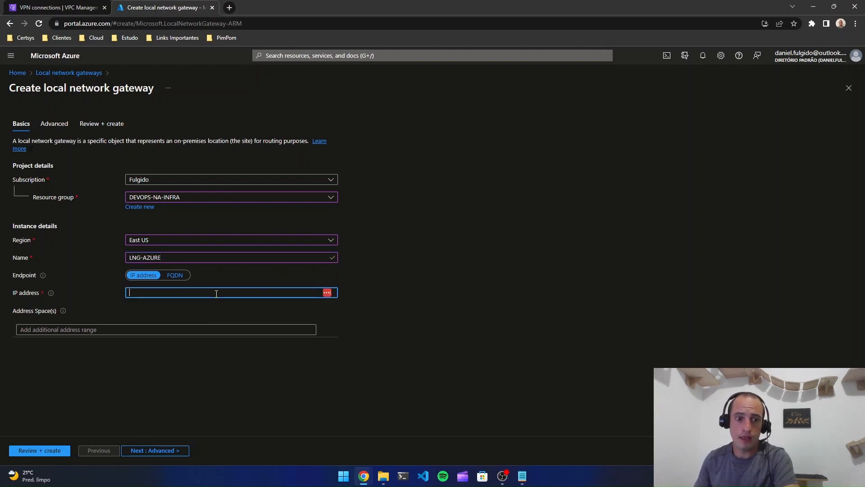
click(518, 468)
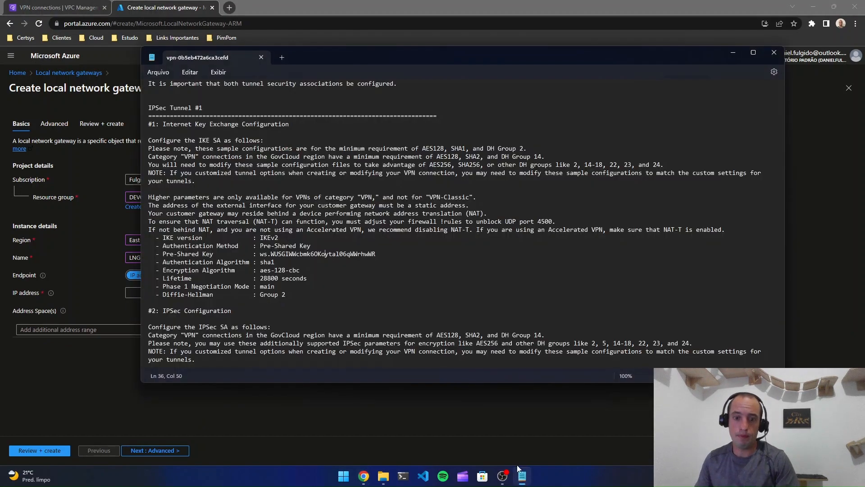
drag(174, 108, 208, 108)
click(242, 173)
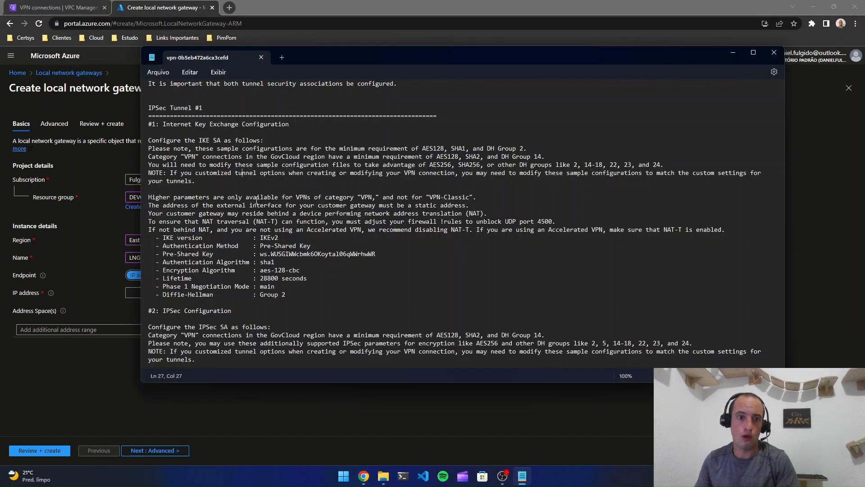
scroll(283, 231, down, 4)
scroll(284, 231, down, 10)
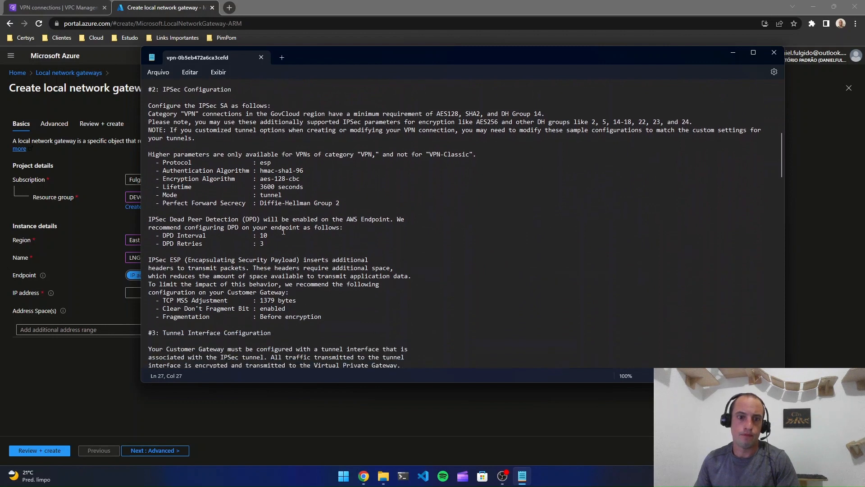
scroll(284, 231, down, 4)
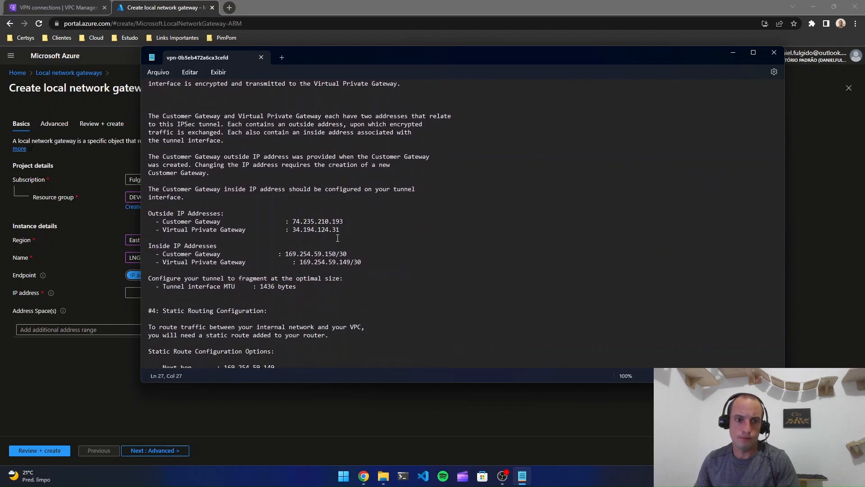
drag(344, 234, 292, 232)
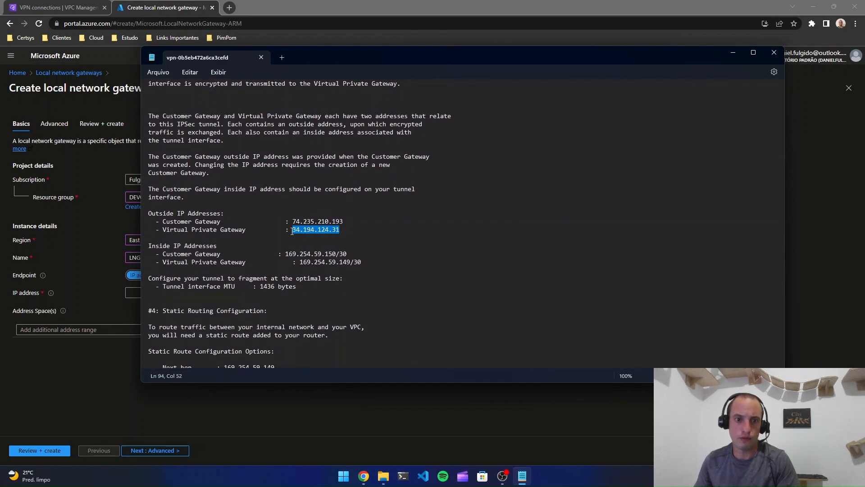
click(75, 248)
click(169, 293)
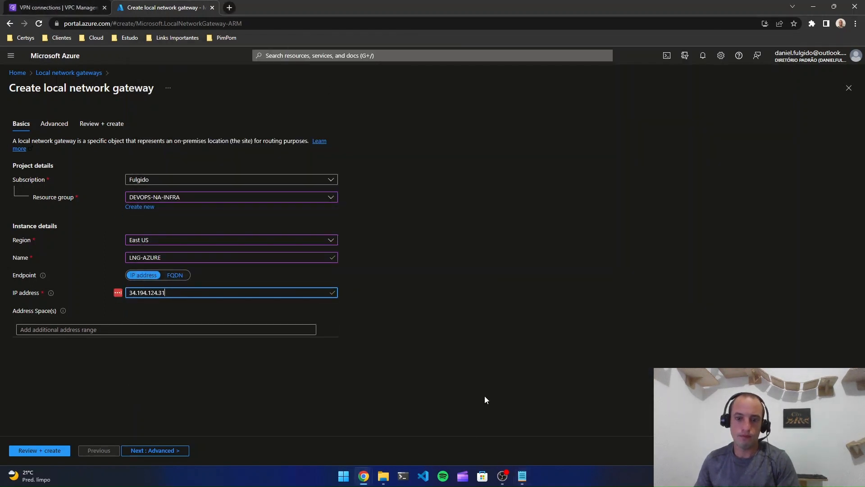
Copy VPC-AWS's IPv4 CIDR 10.10.0.0/16 from the AWS console and add it as the Azure local network gateway's address space
click(58, 7)
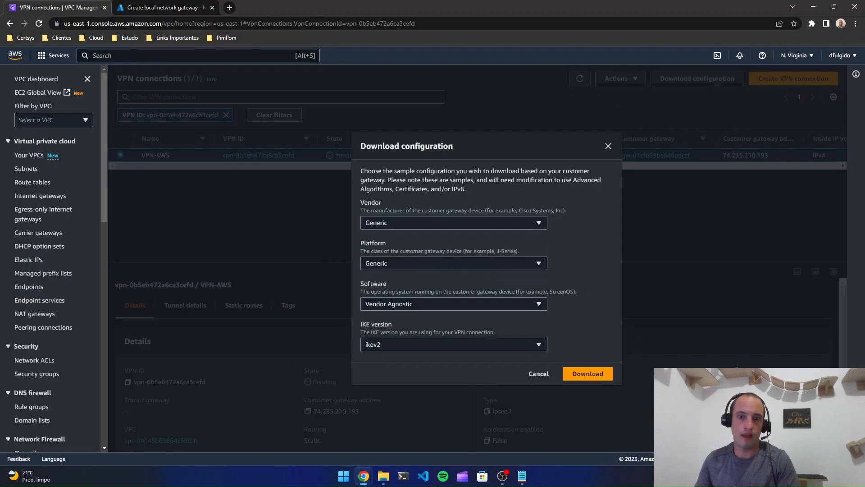
click(608, 146)
click(29, 155)
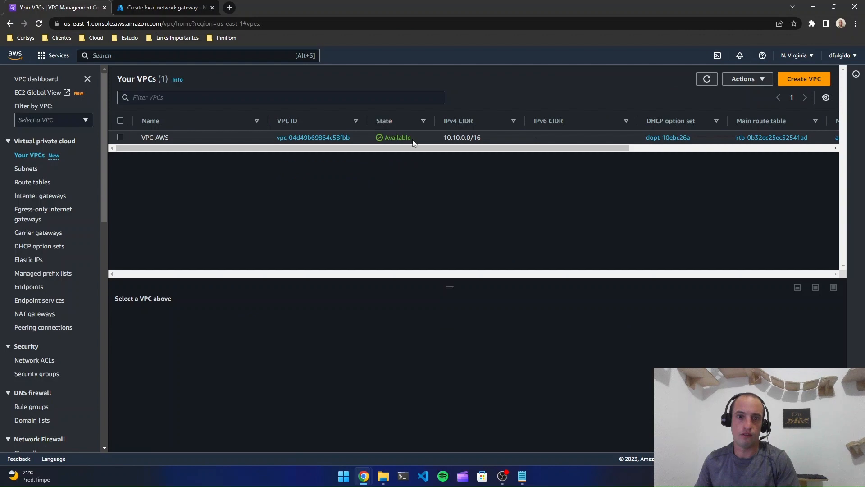
drag(490, 141, 440, 139)
key(ctrl+c)
click(164, 8)
click(149, 329)
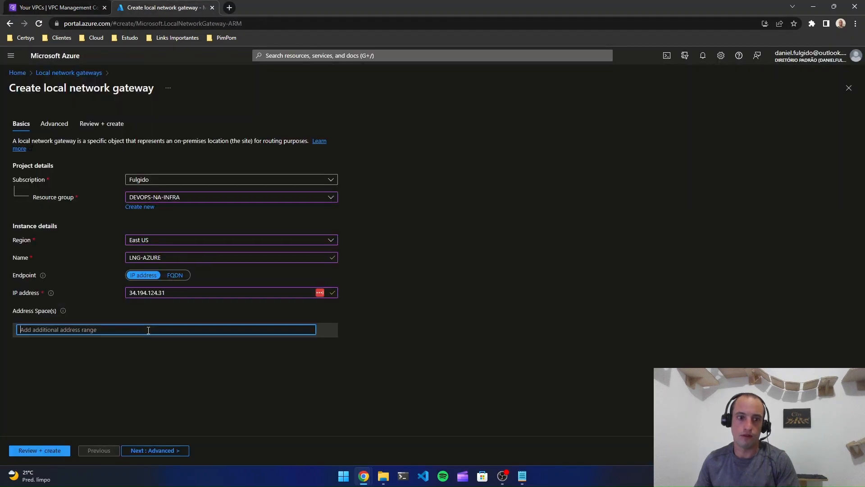
key(ctrl+v)
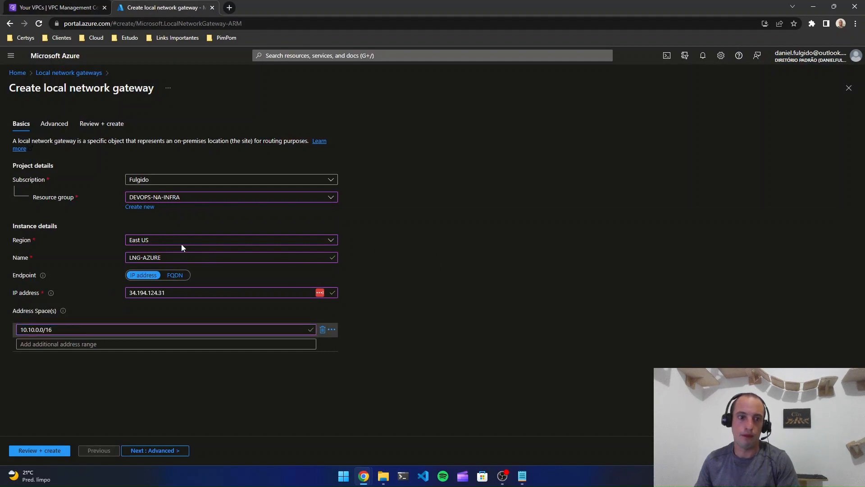
Leave BGP unconfigured for the local network gateway, review its summary and create it
click(153, 451)
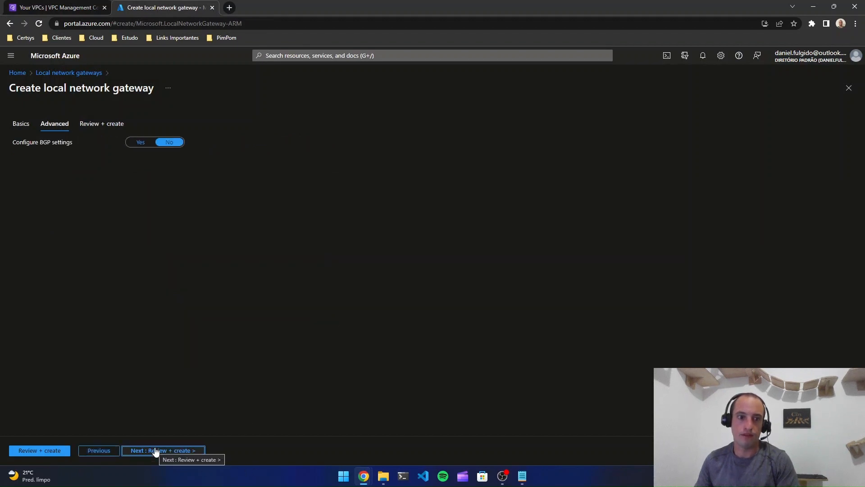
click(186, 451)
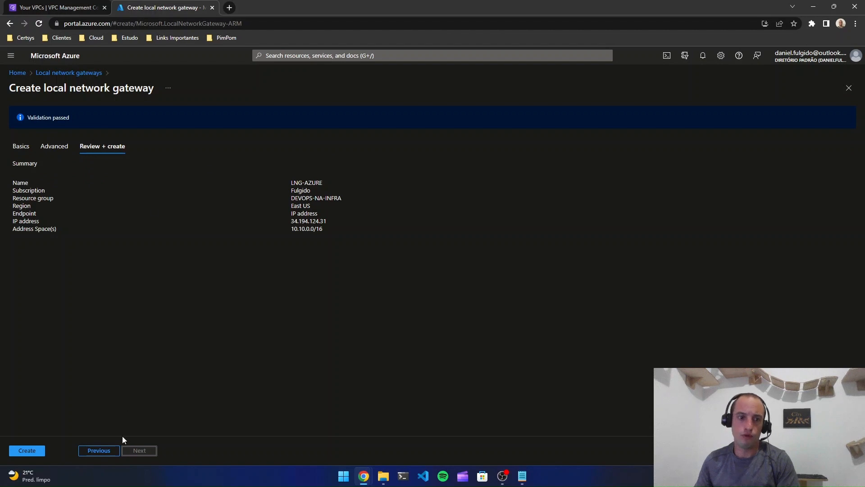
click(24, 450)
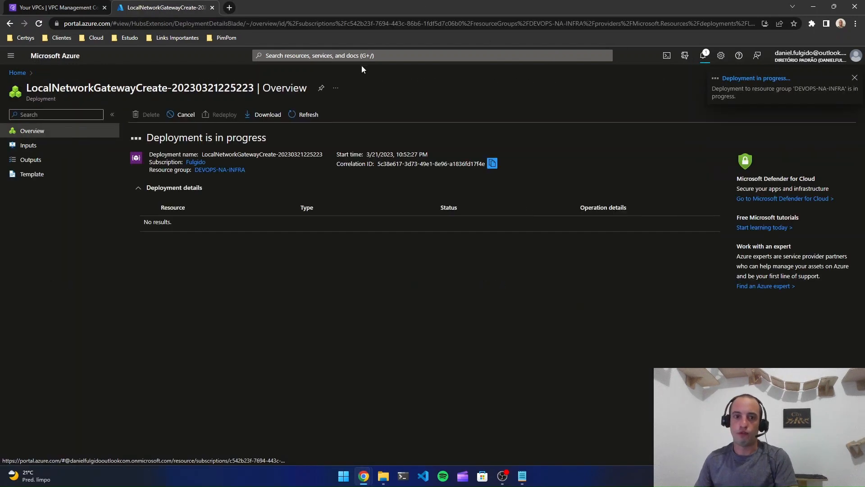
Find virtual network gateways by searching for VIRTUAL NET and open the connections of VPN-AZURE
click(362, 56)
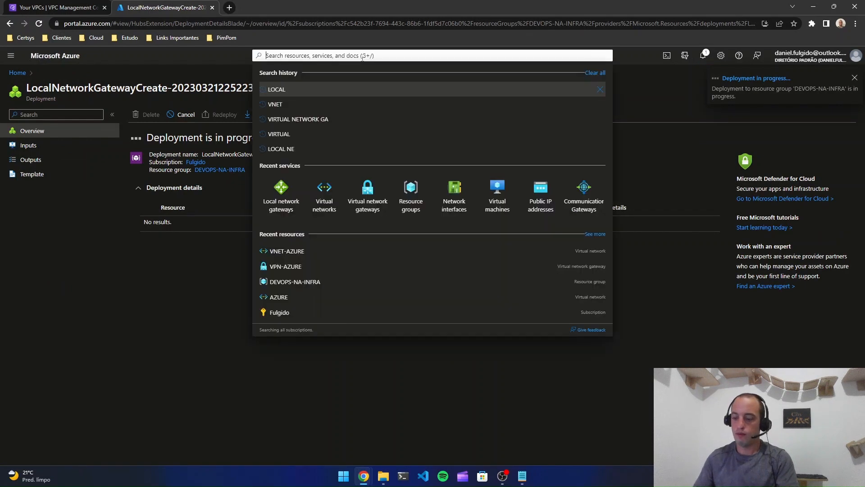
text(VIRTUAL )
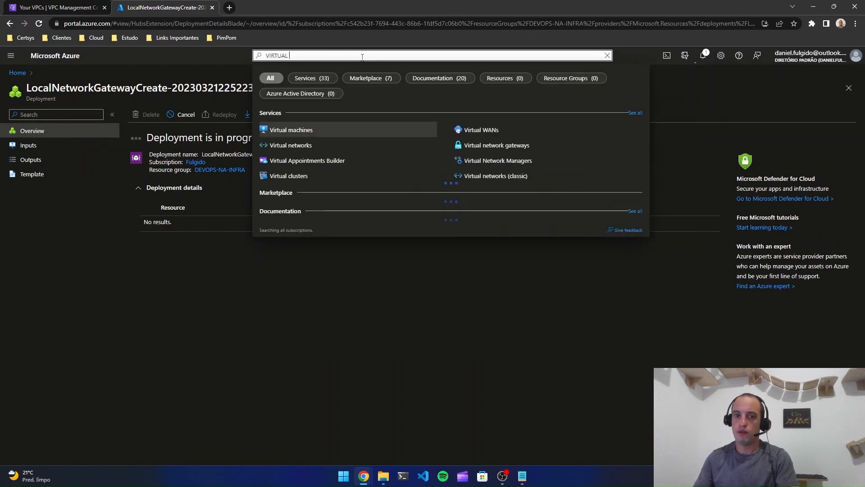
text(NET)
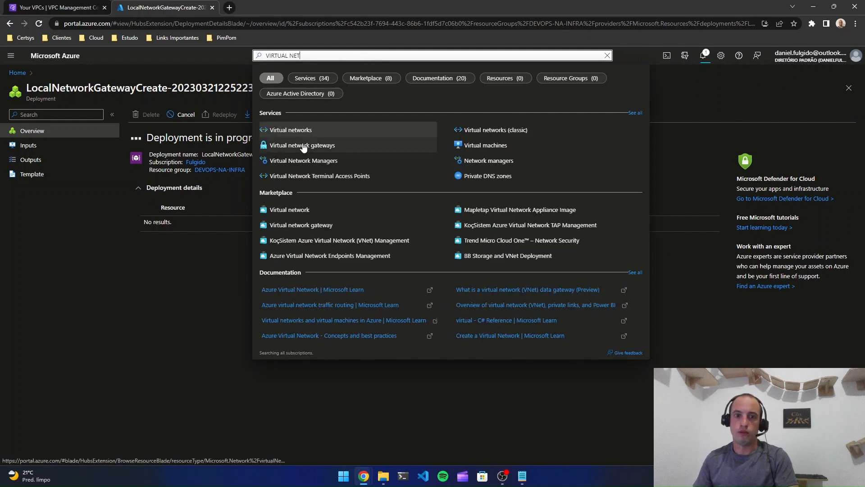
click(303, 146)
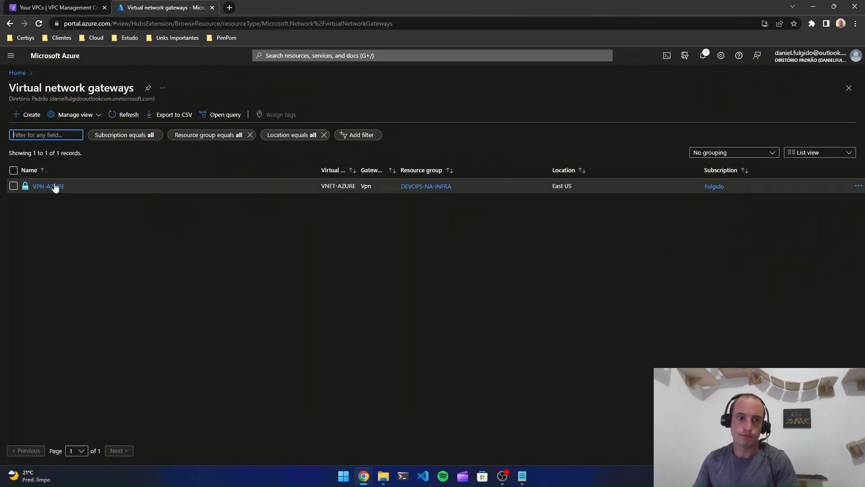
click(55, 186)
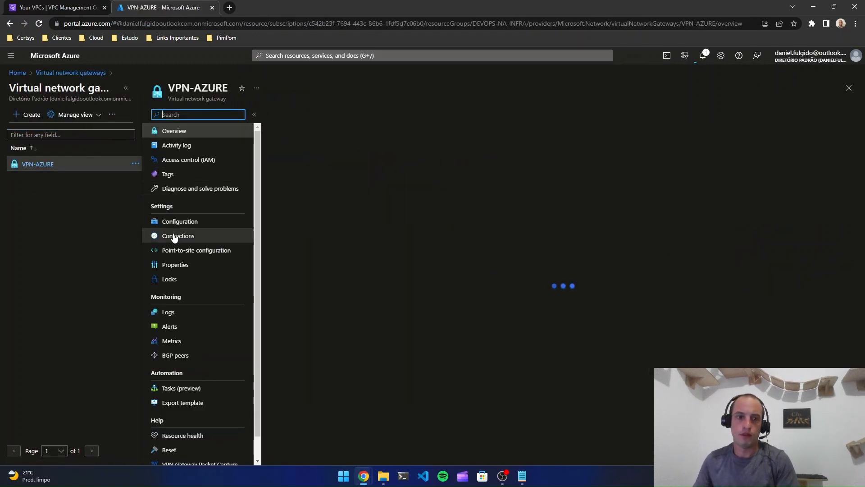
click(175, 236)
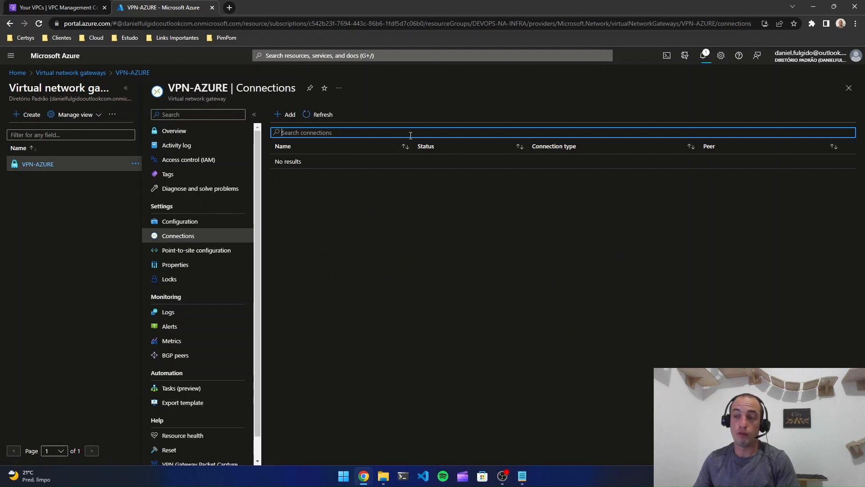
Start adding a connection to VPN-AZURE and name it CONN-1
click(287, 115)
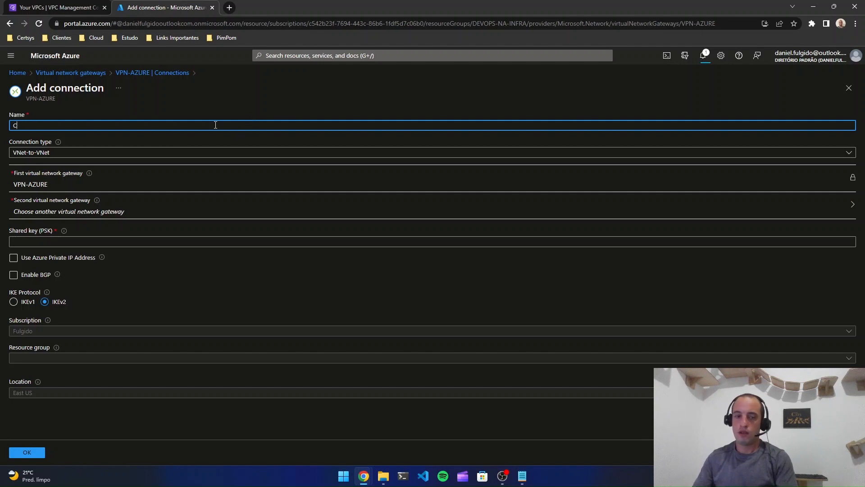
text(CONN)
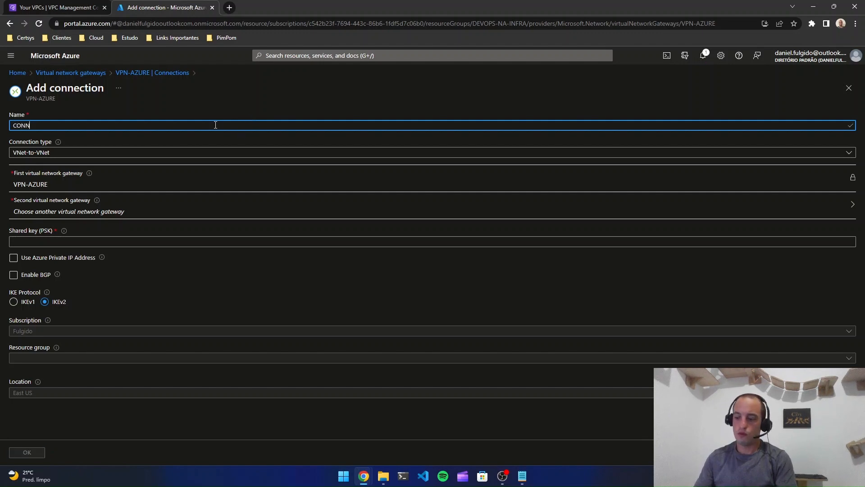
text(-1)
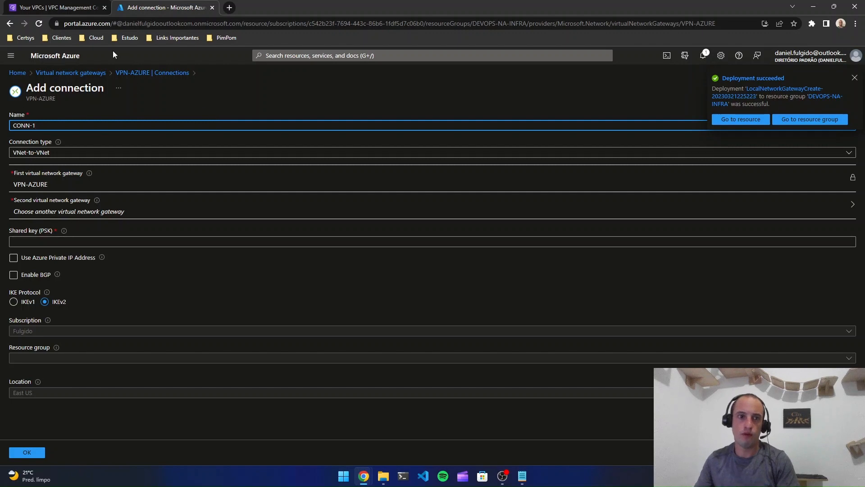
Switch to the AWS console and examine the tunnel details of the site-to-site connection VPN-AWS
click(45, 8)
scroll(40, 331, down, 3)
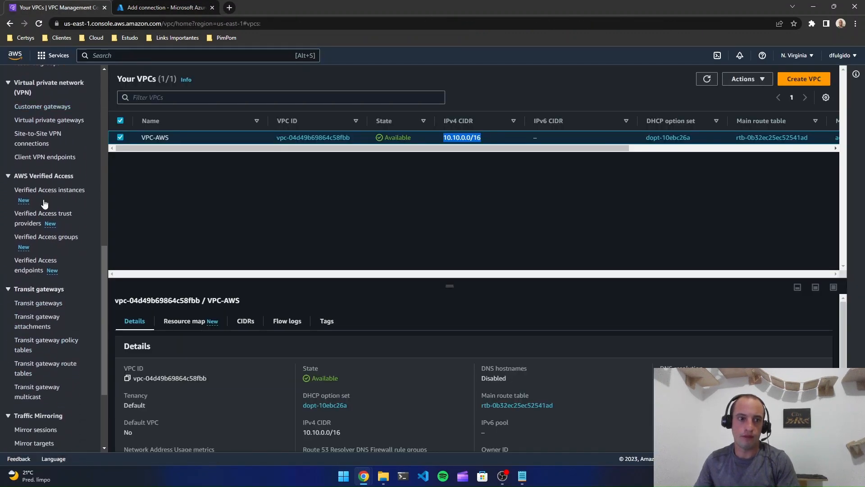
click(49, 136)
click(183, 306)
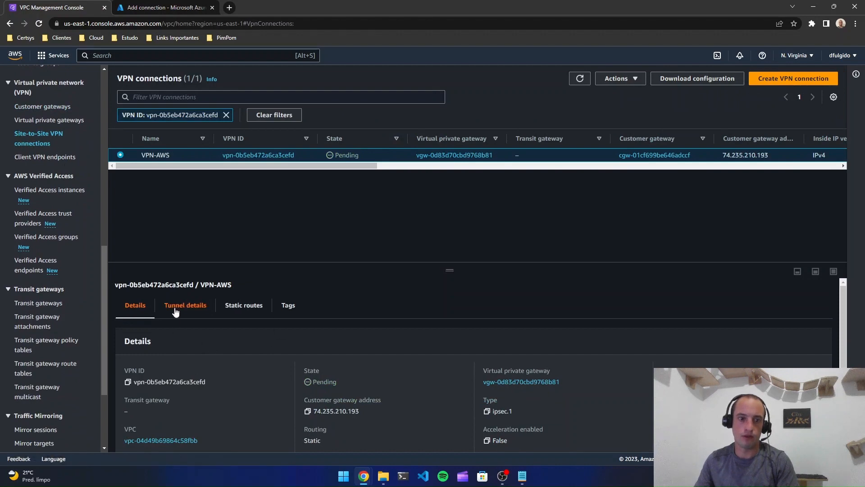
scroll(196, 330, down, 1)
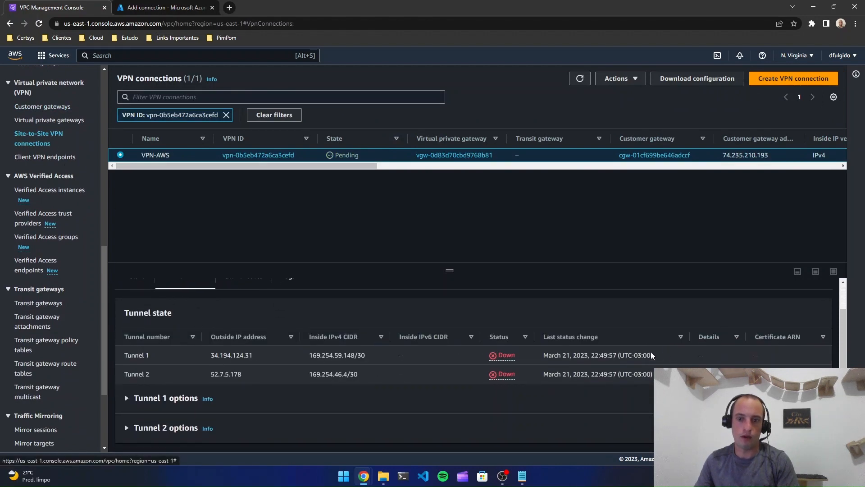
drag(653, 355, 218, 357)
click(218, 357)
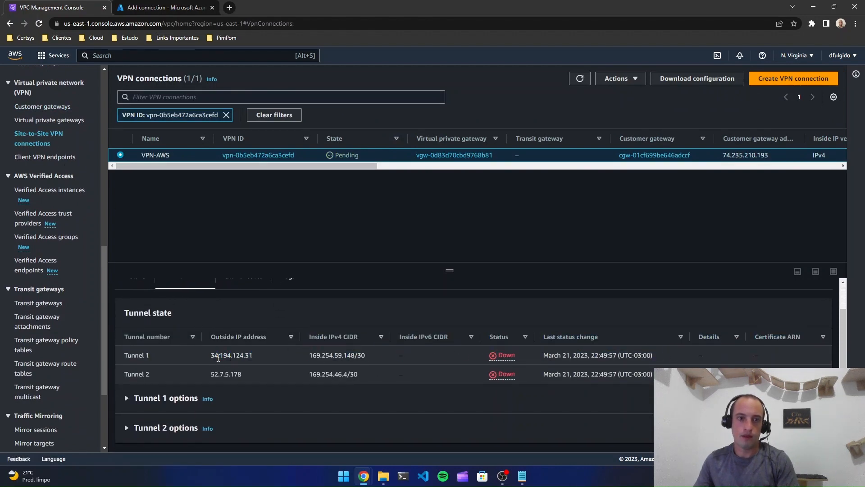
Switch back to the Azure portal, set CONN-1's type to Site-to-site (IPsec) and choose LNG-AZURE as its local network gateway
click(169, 8)
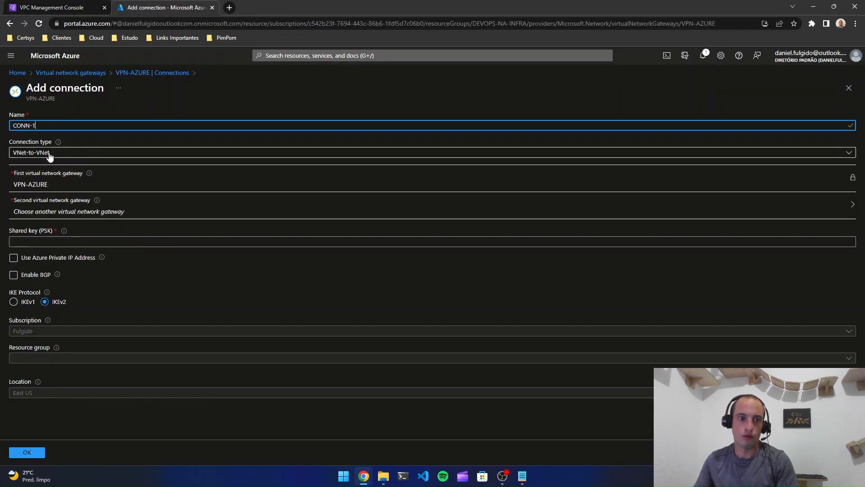
click(48, 153)
click(70, 179)
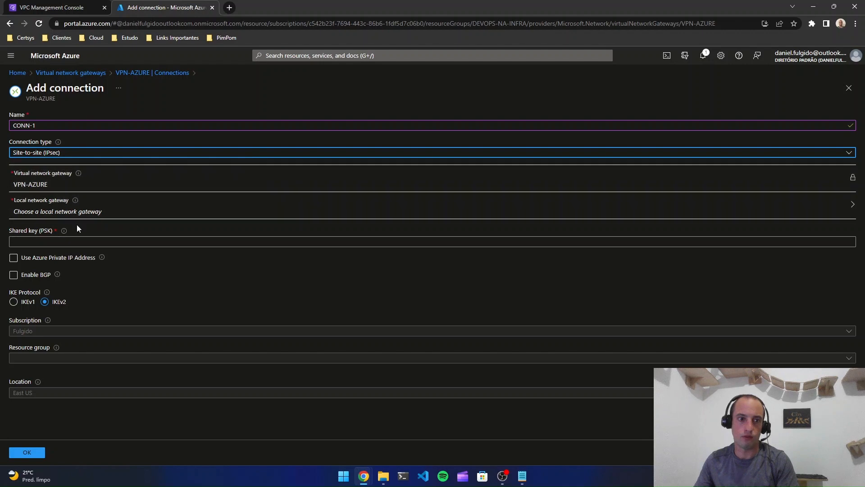
click(77, 211)
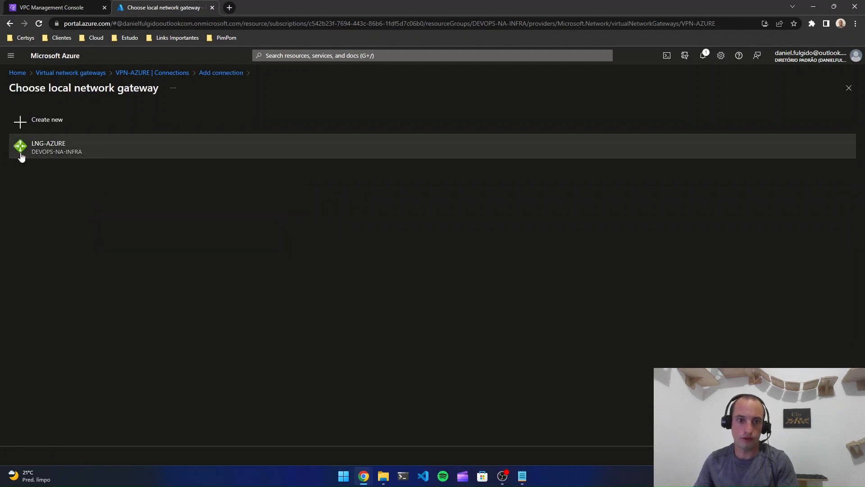
click(34, 150)
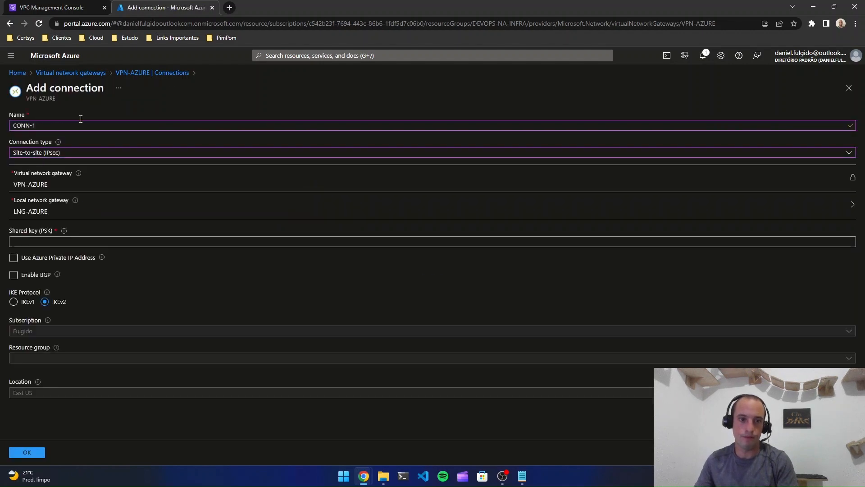
Copy Tunnel #1's pre-shared key from the configuration file into CONN-1's shared key (PSK), create the connection and check its notification
click(189, 241)
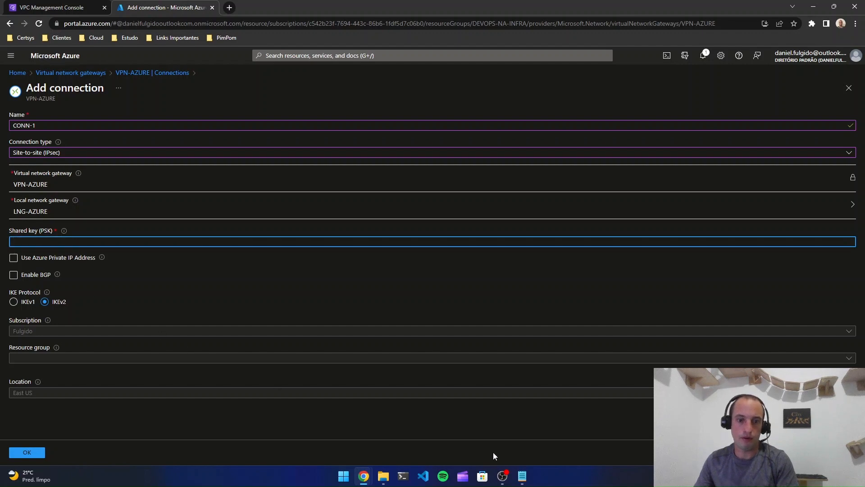
click(522, 475)
scroll(319, 282, up, 15)
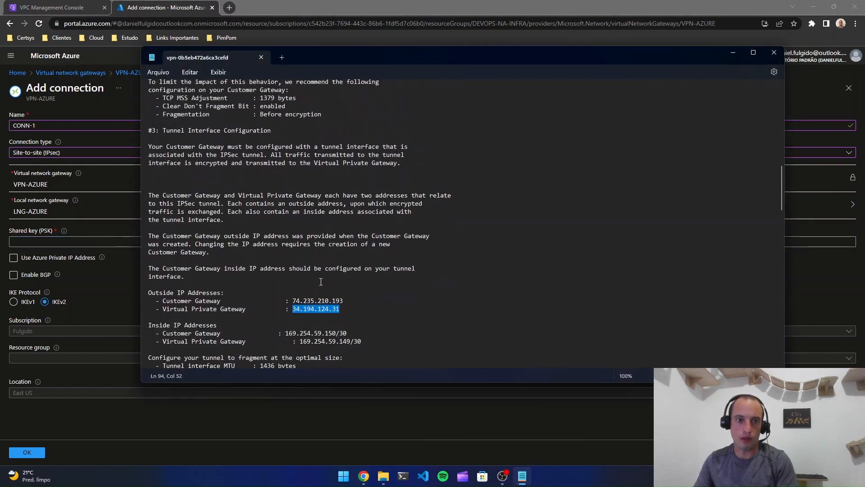
scroll(324, 284, up, 5)
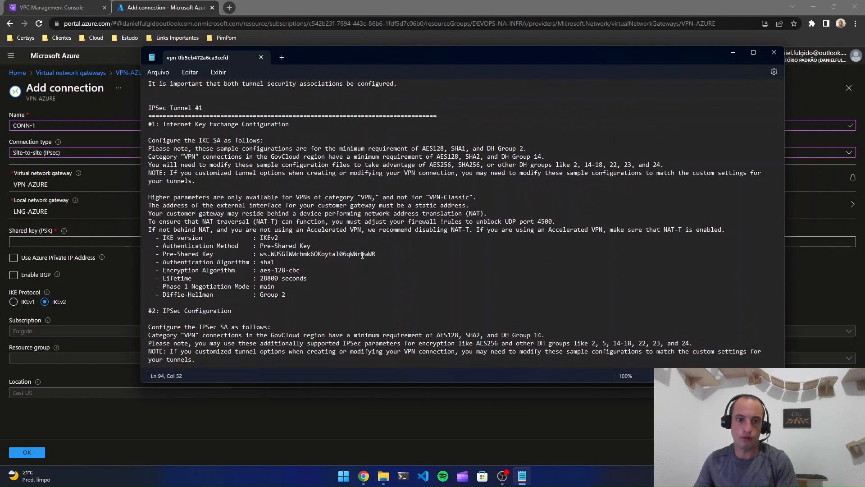
drag(378, 254, 264, 254)
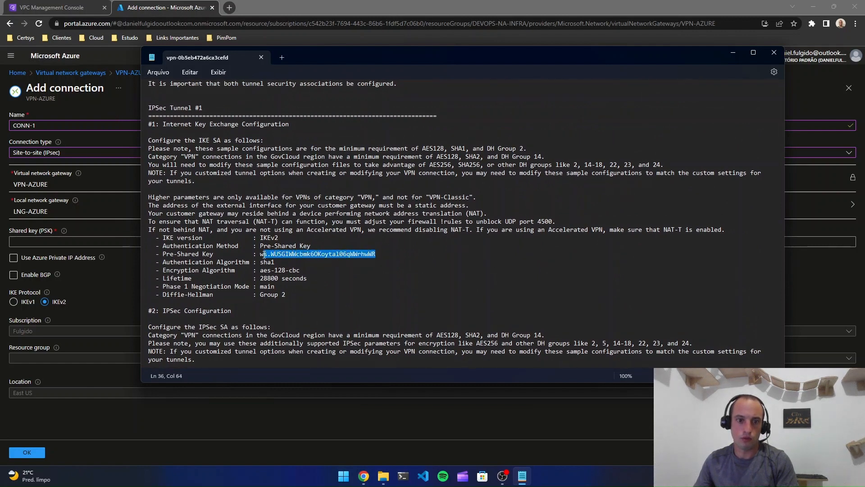
click(301, 247)
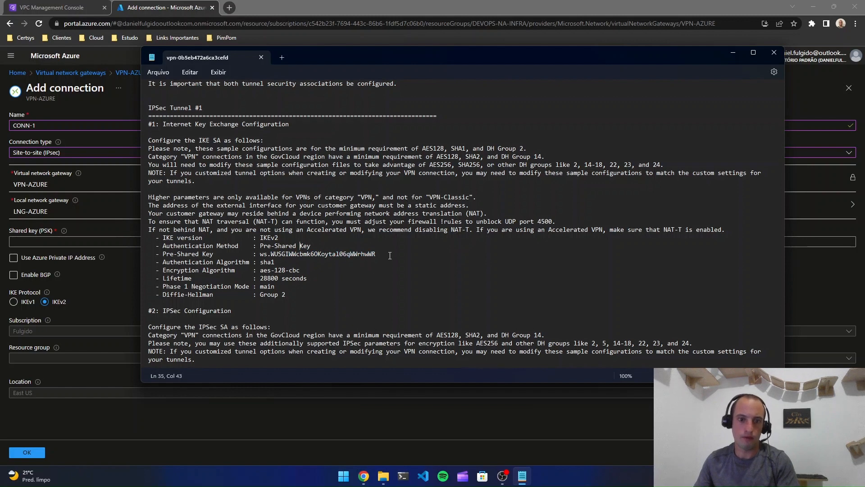
drag(377, 254, 266, 256)
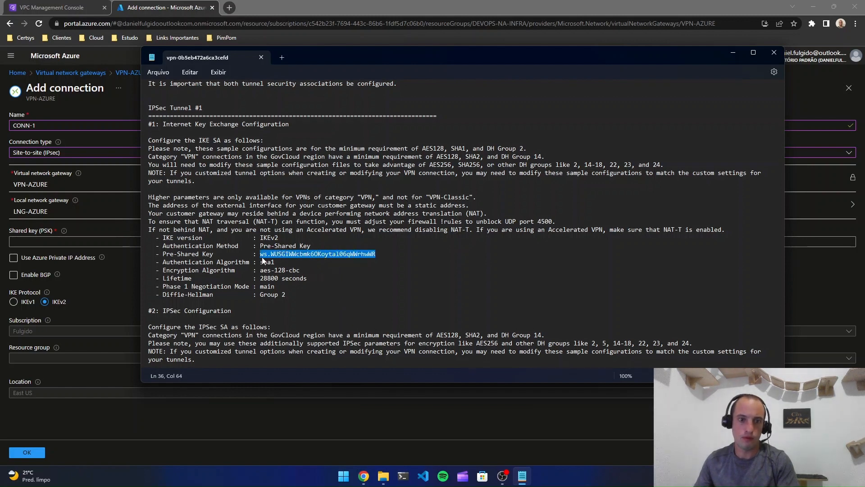
click(86, 241)
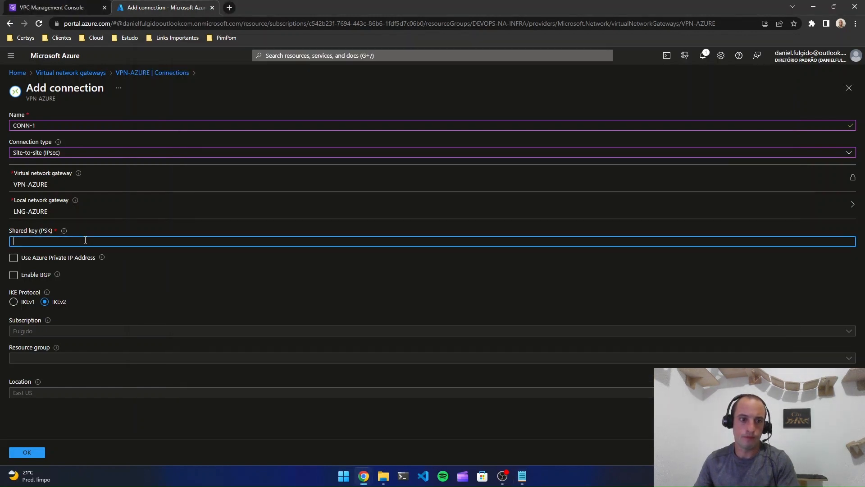
key(ctrl+v)
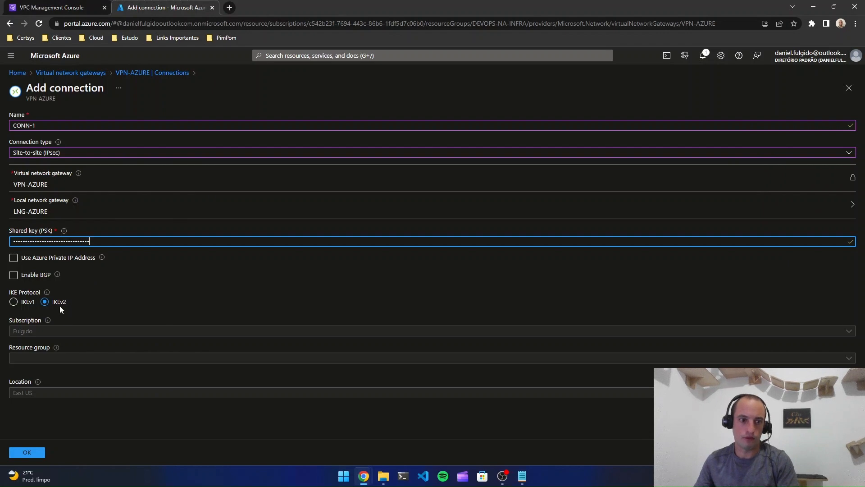
click(28, 452)
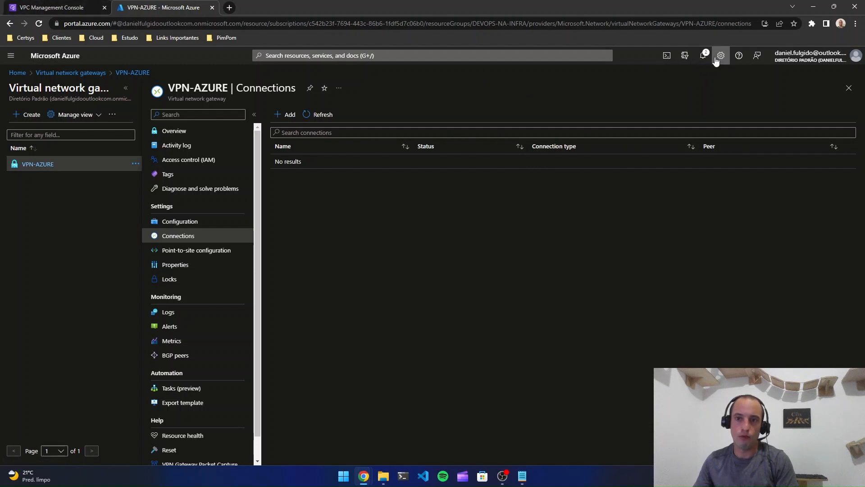
click(704, 55)
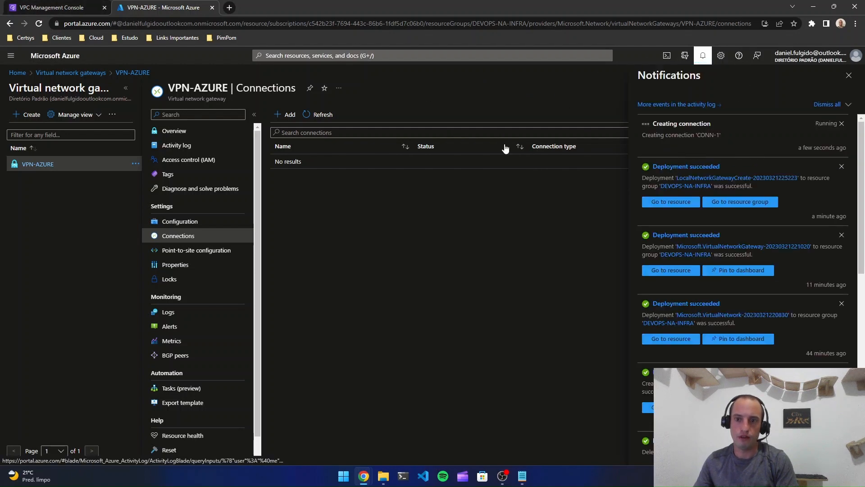
Switch to the AWS console and examine the routes and route propagation of VPC-AWS's route table
click(12, 6)
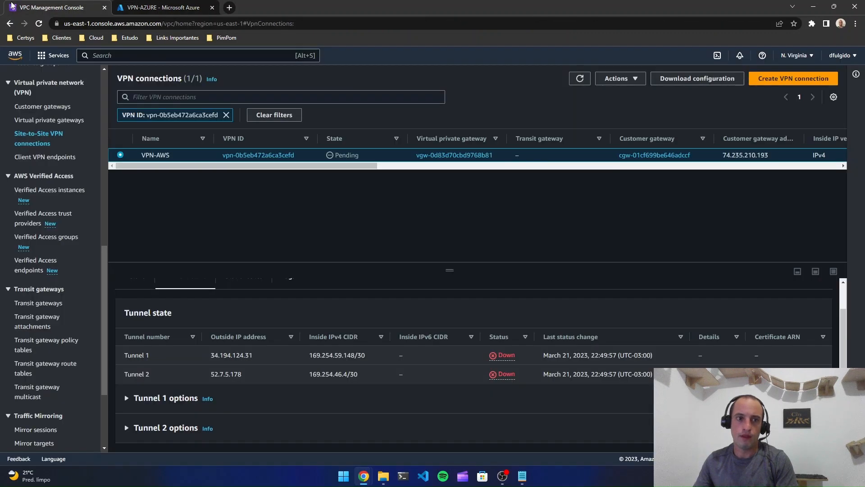
scroll(50, 180, up, 10)
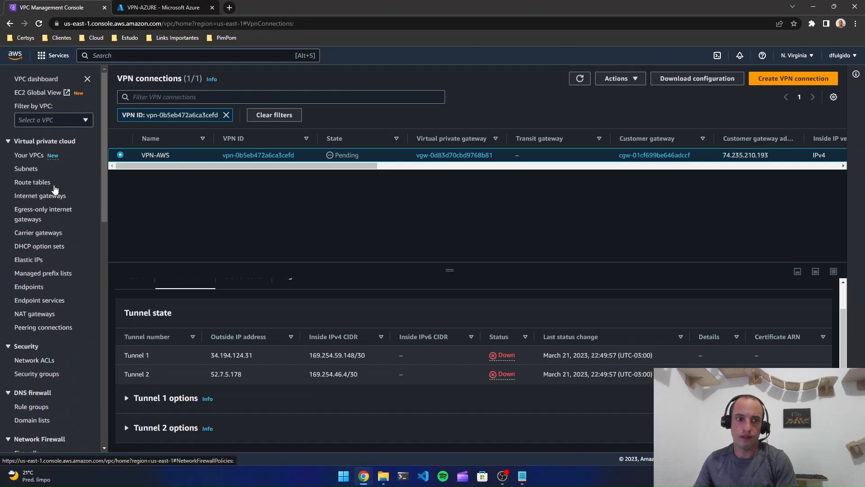
click(45, 182)
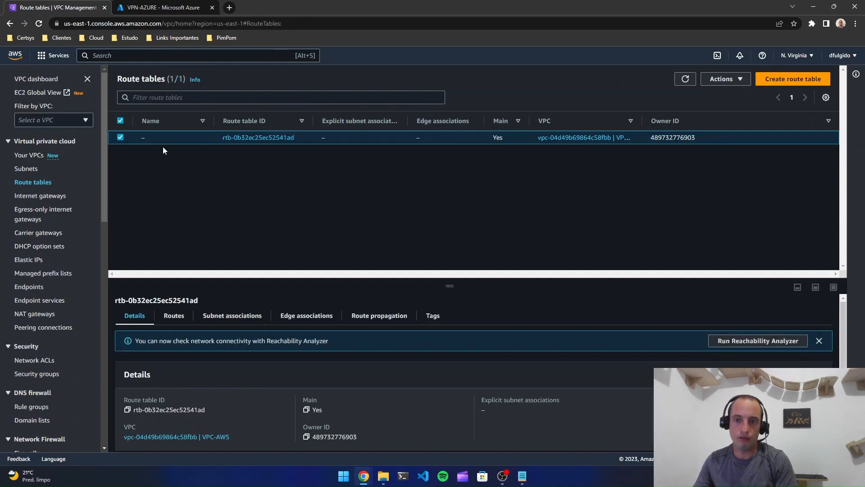
click(174, 316)
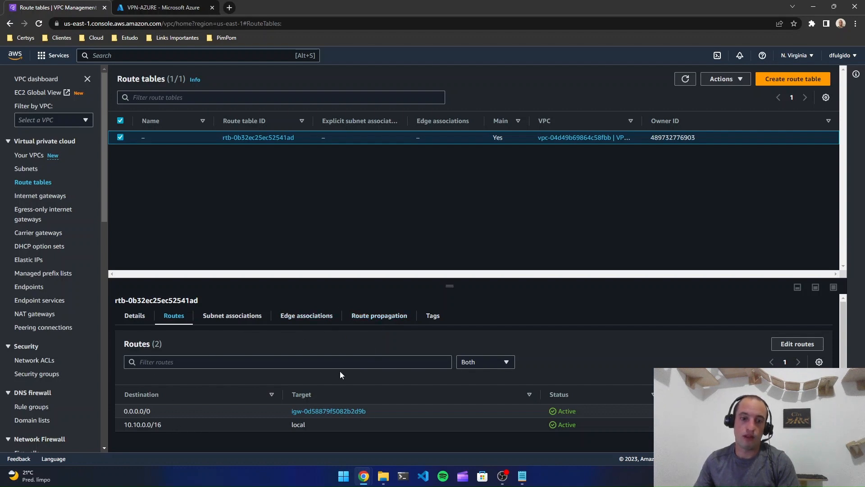
click(393, 319)
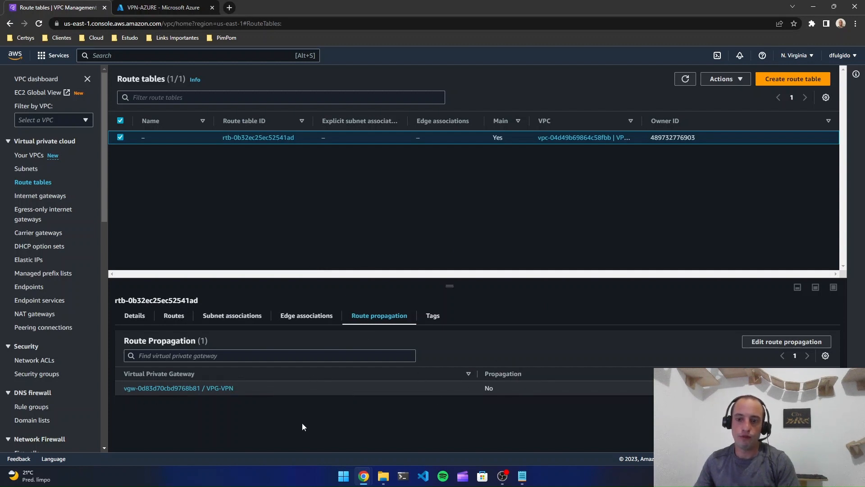
click(766, 342)
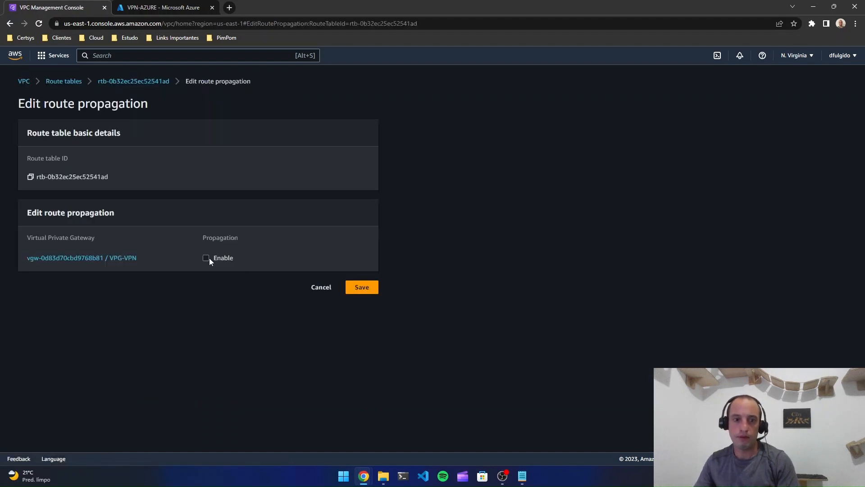
click(321, 289)
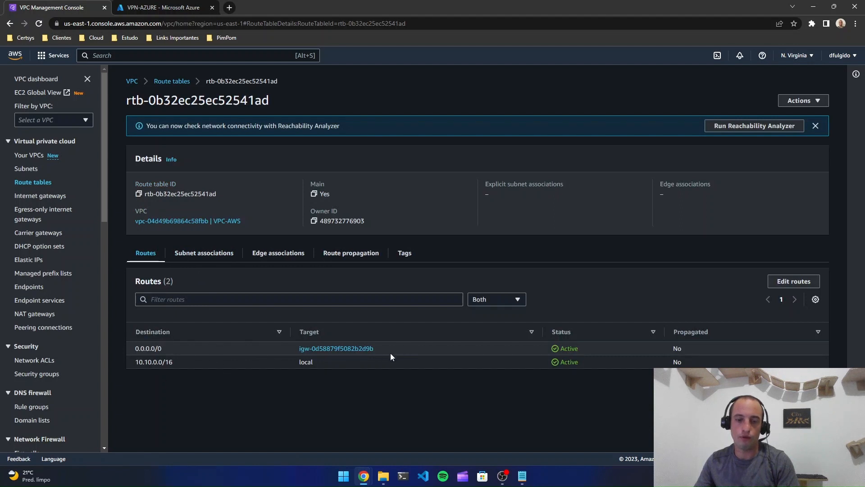
drag(390, 349, 234, 367)
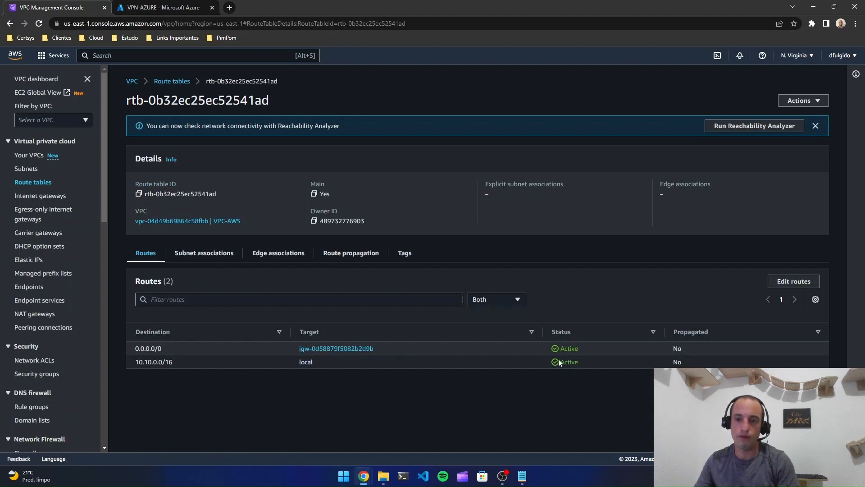
click(793, 281)
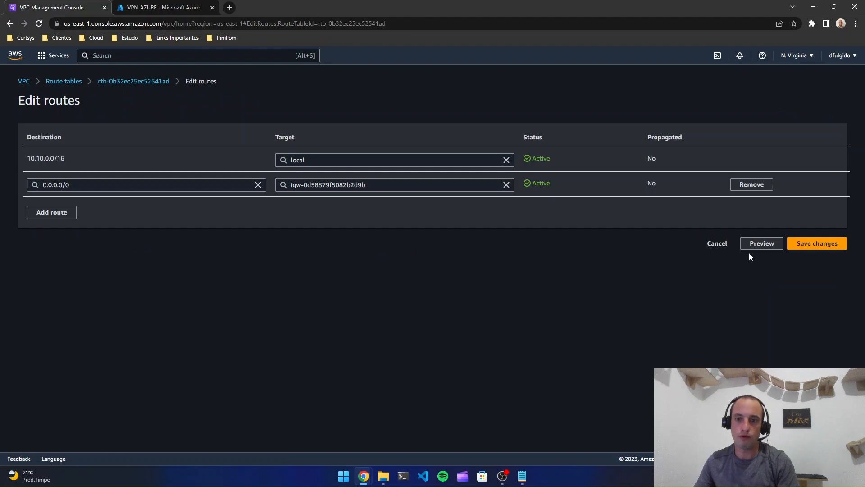
click(717, 244)
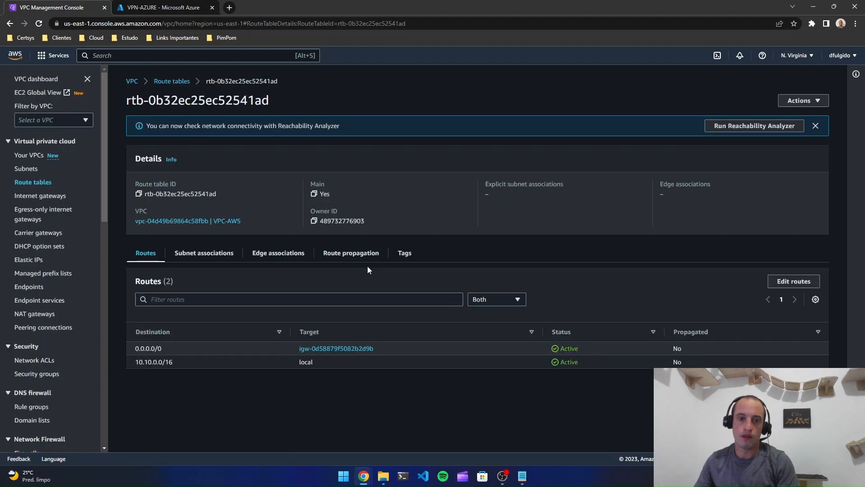
Enable route propagation from the virtual private gateway VPG-VPN in the route table, save it and check the propagated route
click(362, 254)
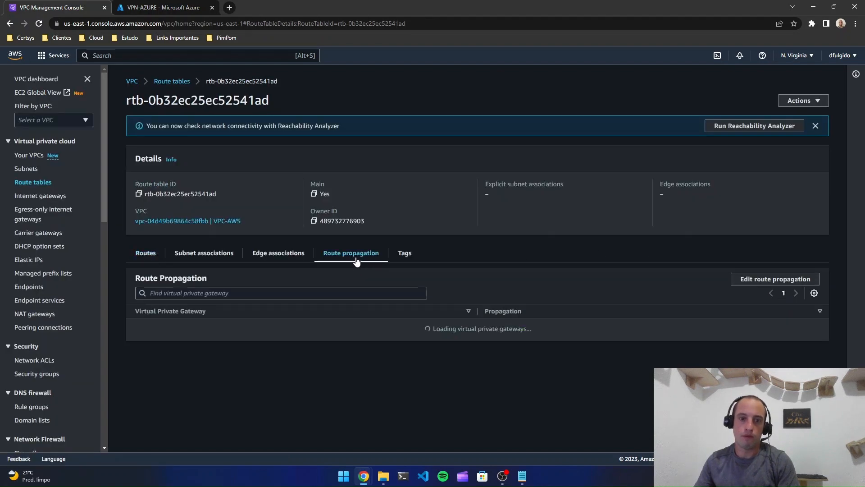
click(766, 281)
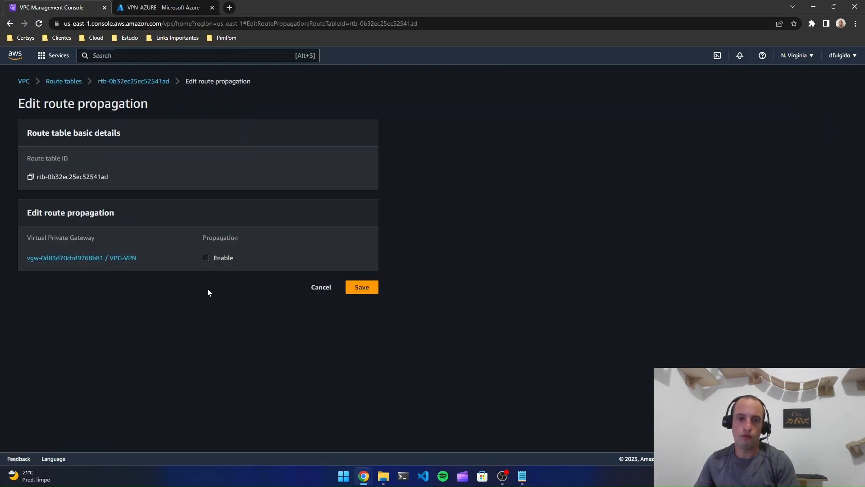
click(206, 258)
click(361, 290)
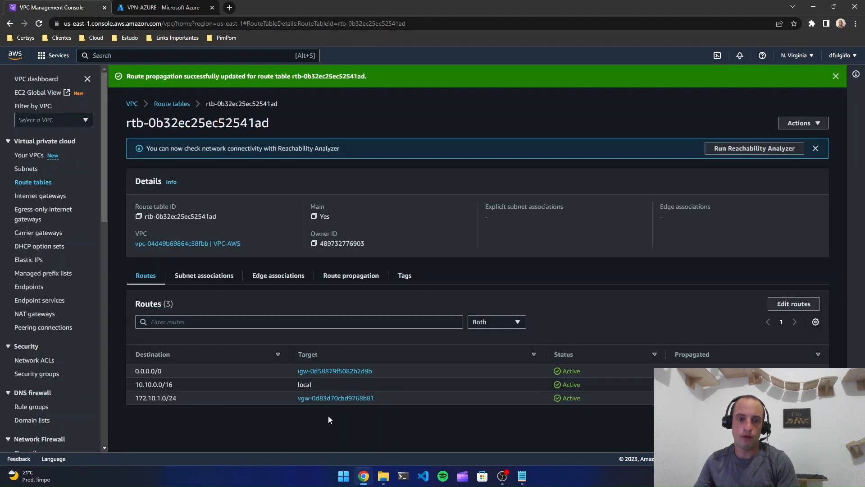
drag(382, 401, 137, 401)
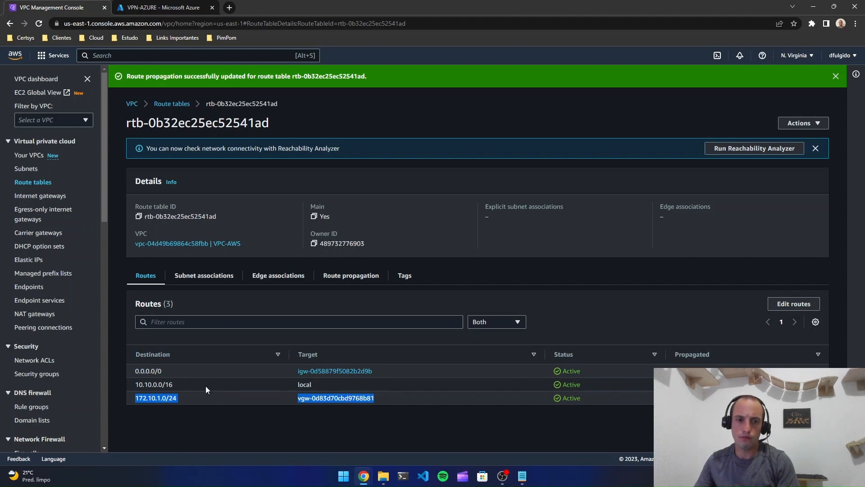
click(207, 420)
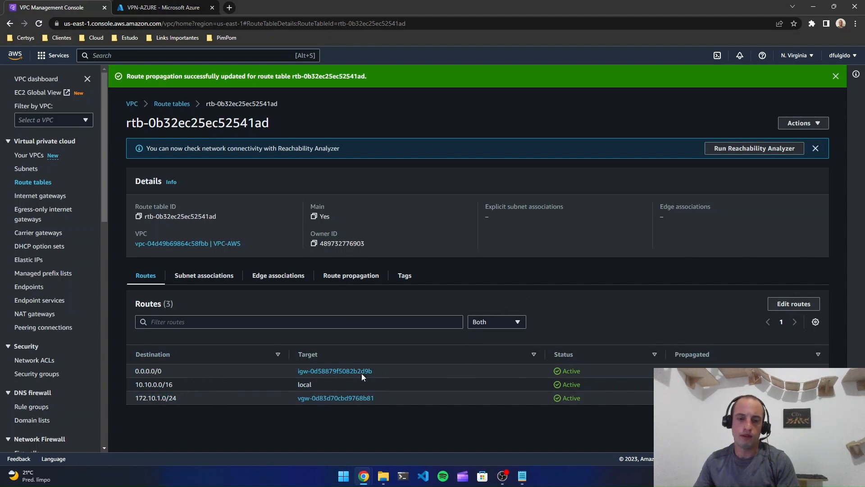
Return to the site-to-site VPN connections, refresh the list and check VPN-AWS's tunnel status
scroll(41, 349, down, 12)
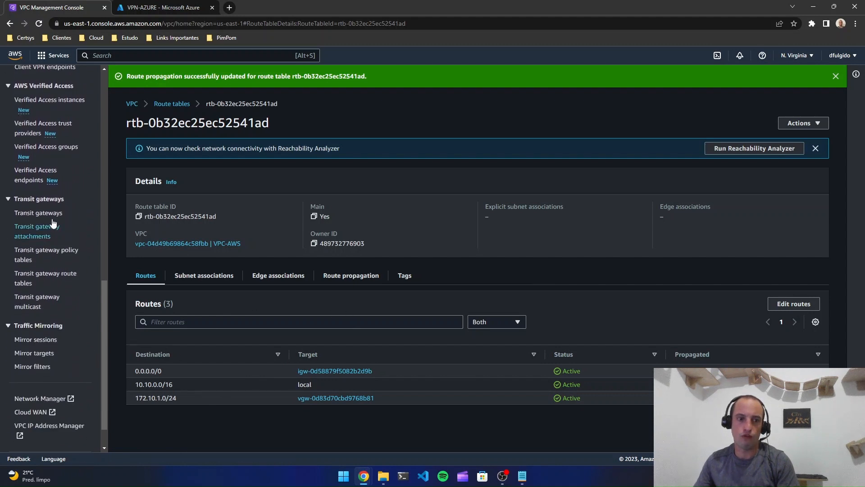
scroll(43, 187, up, 2)
scroll(50, 148, up, 1)
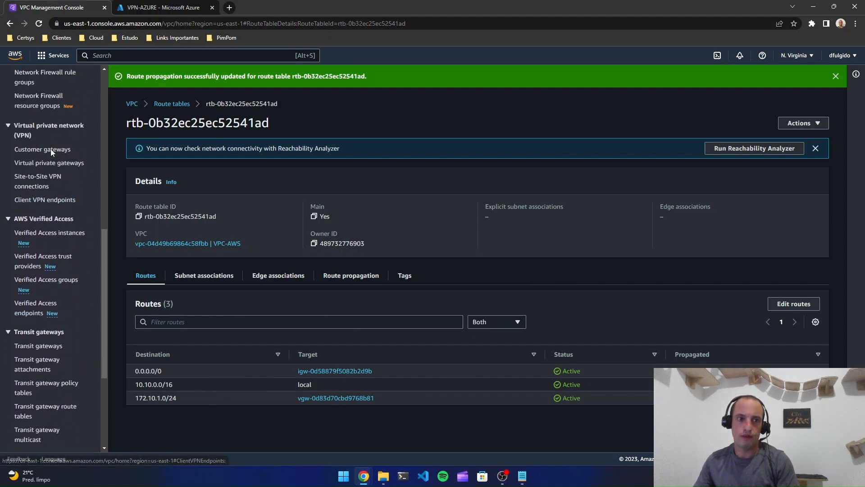
click(31, 182)
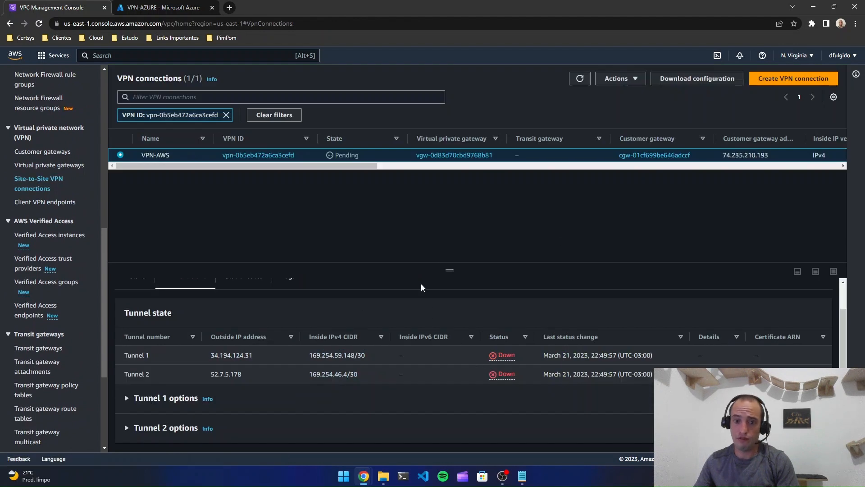
click(579, 78)
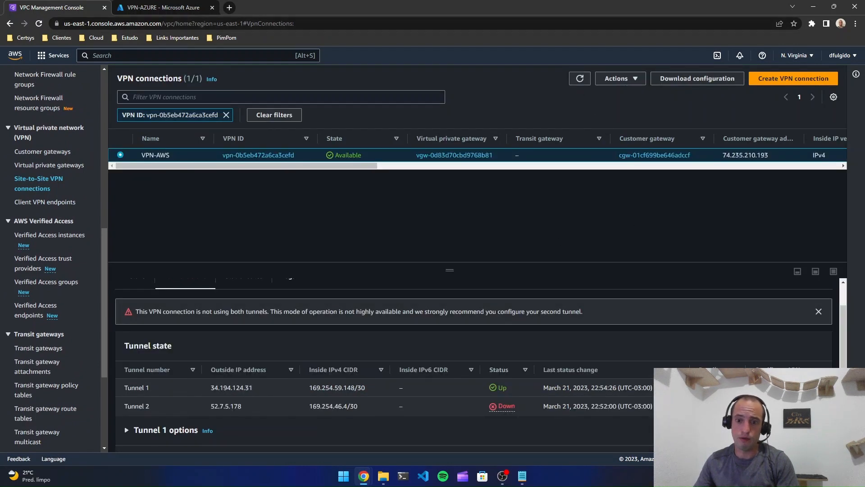
drag(652, 388, 433, 398)
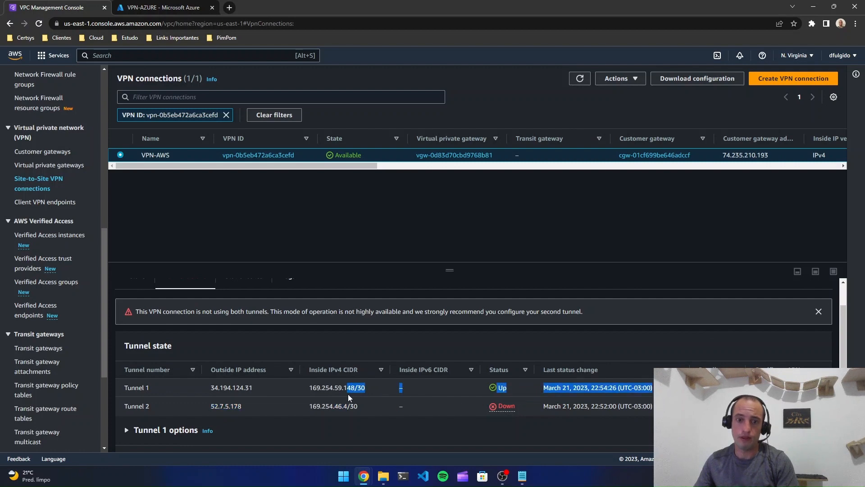
drag(348, 393, 312, 328)
Switch to the Azure portal, dismiss the notifications and start creating another local network gateway
click(164, 7)
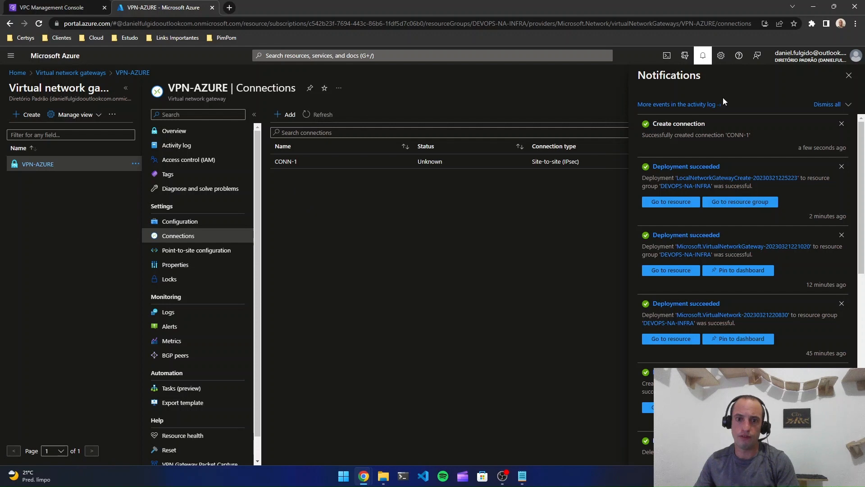
click(849, 75)
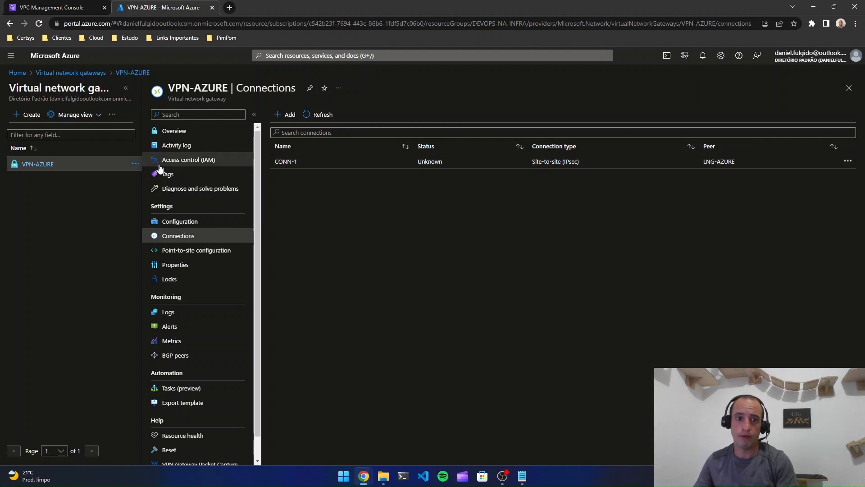
click(331, 55)
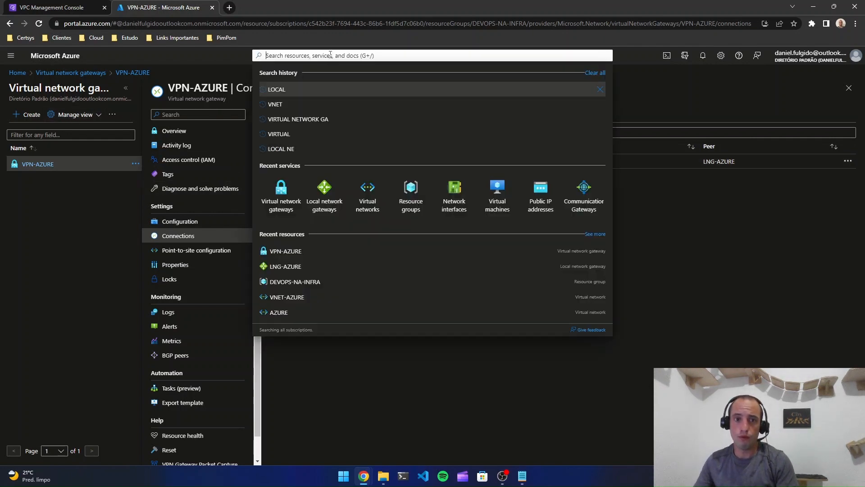
text(Local)
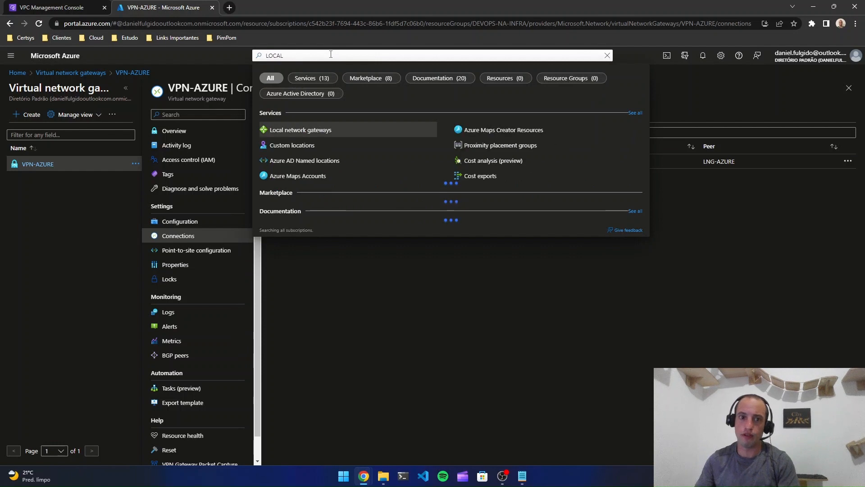
click(317, 129)
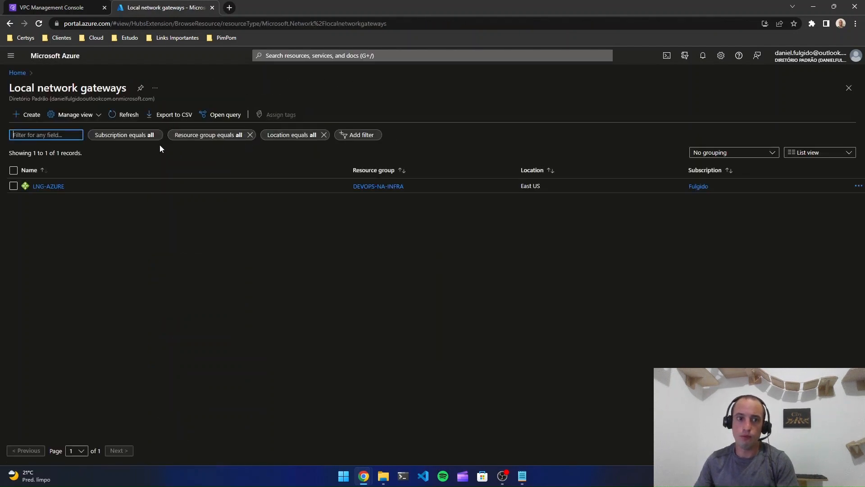
click(26, 116)
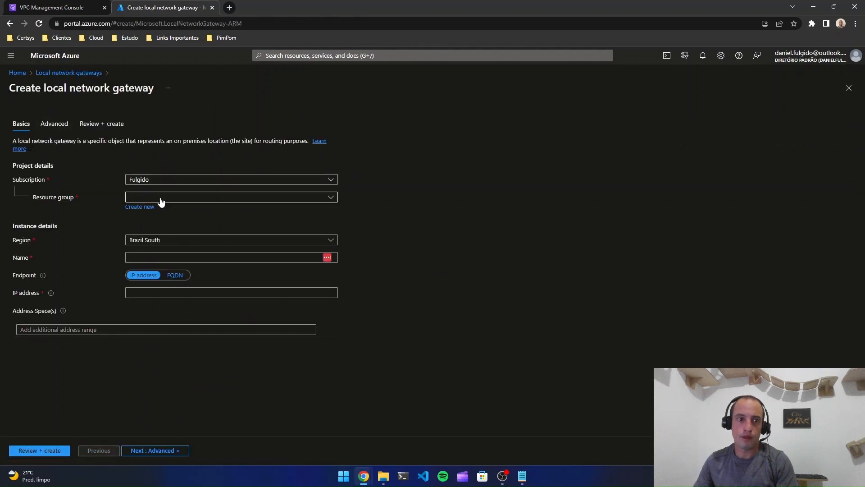
Set the new gateway's resource group to DEVOPS-NA-INFRA and region to East US, and enter LNG-AZURE-STA as its name
click(161, 200)
click(212, 228)
click(156, 244)
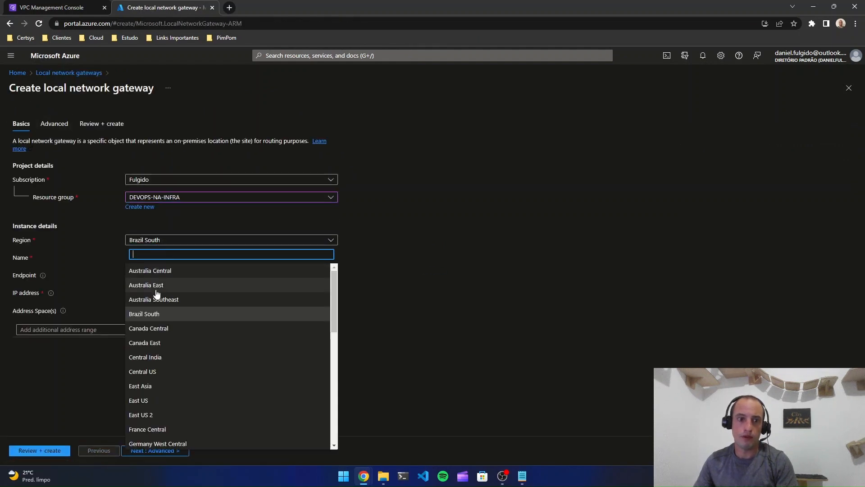
click(150, 400)
click(167, 257)
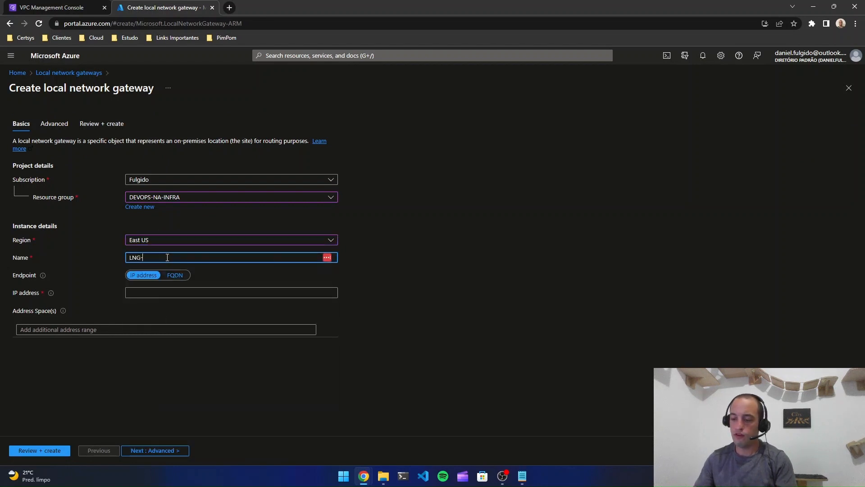
text(LNG-AZURE-STA)
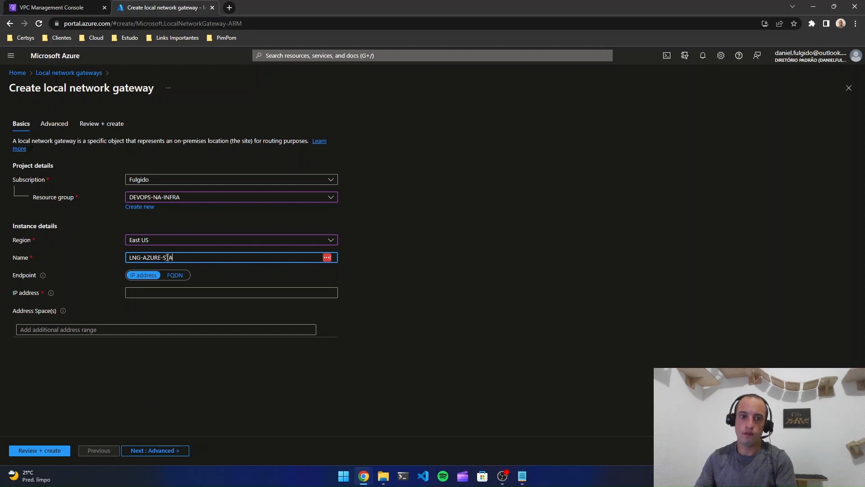
Name the local network gateway LNG-AZURE-STANDBY
text(NDB)
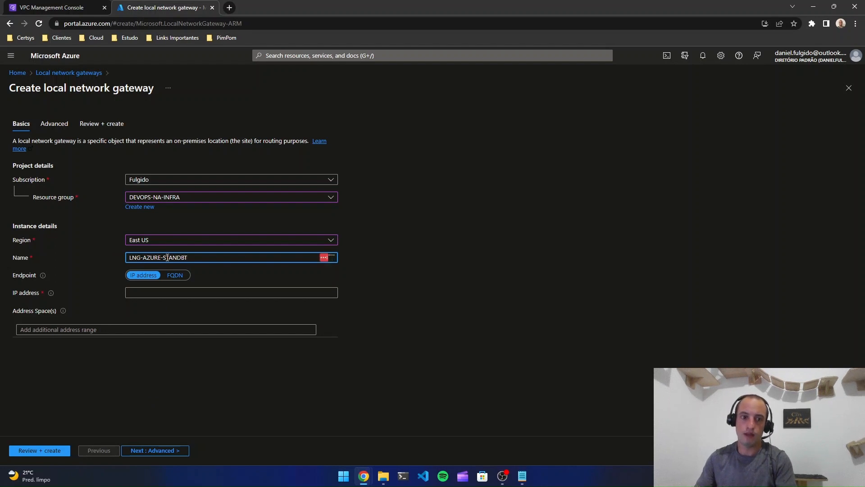
text(Y)
click(194, 294)
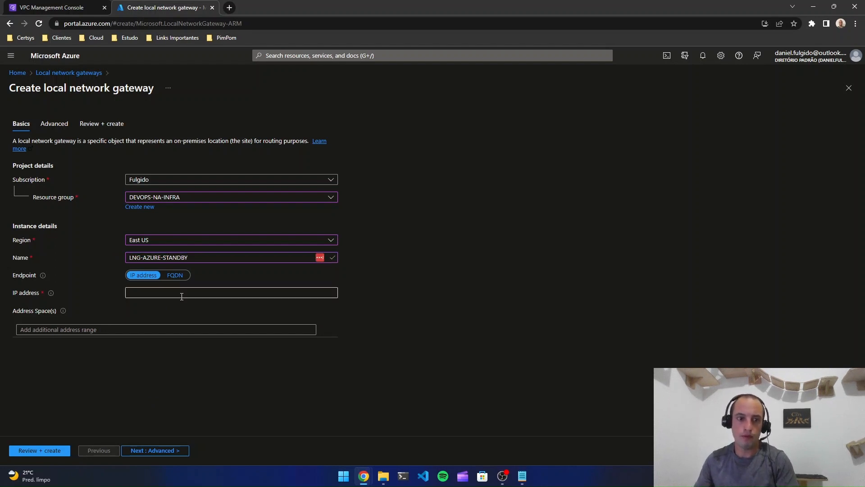
Copy IPSec Tunnel #2's outside virtual private gateway address, 52.7.5.178, from the VPN configuration text file into the local network gateway's IP address
key(alt+Tab)
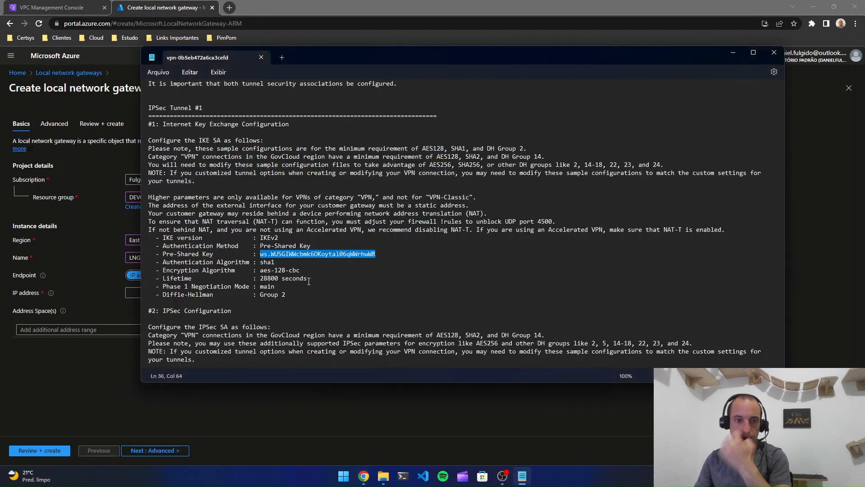
mouse_move(208, 109)
mouse_down()
mouse_move(154, 110)
mouse_move(203, 112)
mouse_up()
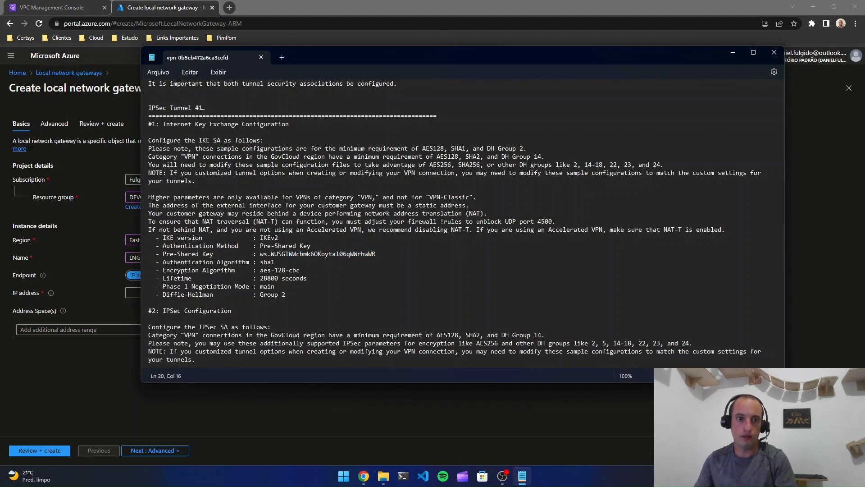
scroll(281, 231, down, 20)
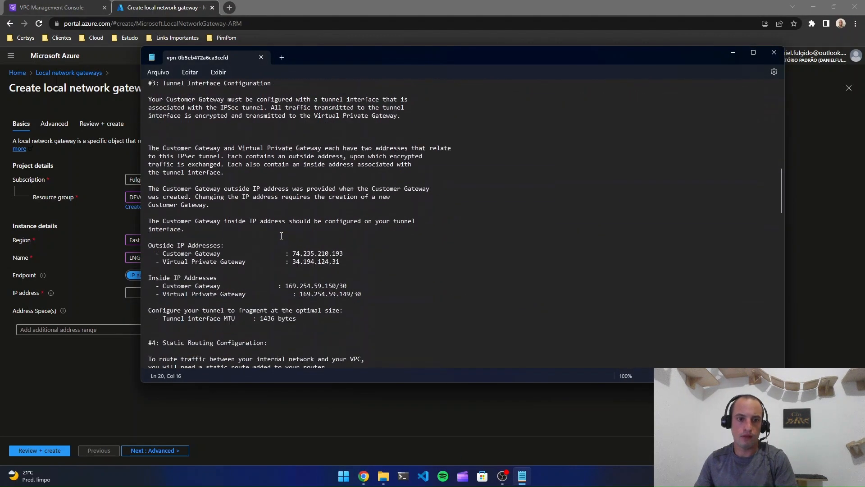
scroll(282, 235, down, 7)
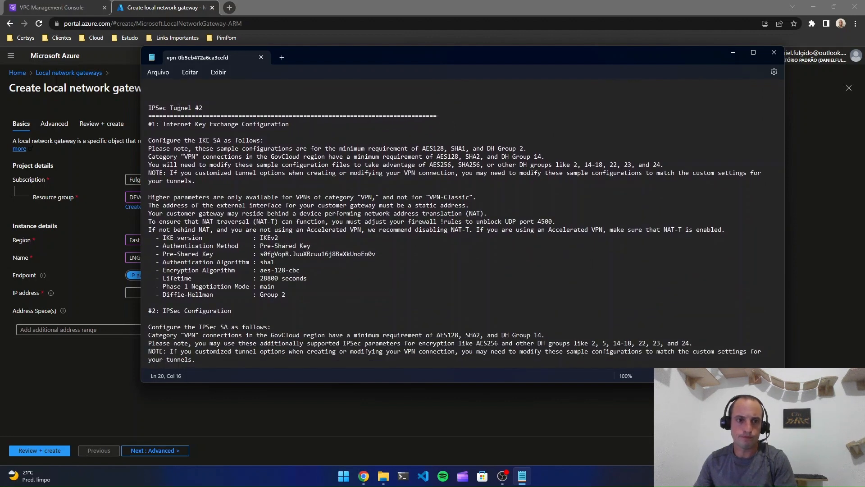
scroll(278, 237, down, 11)
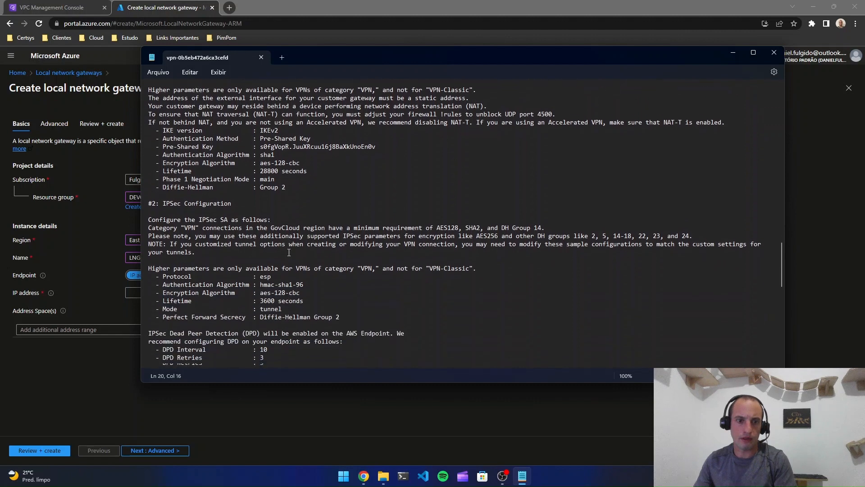
scroll(288, 253, down, 5)
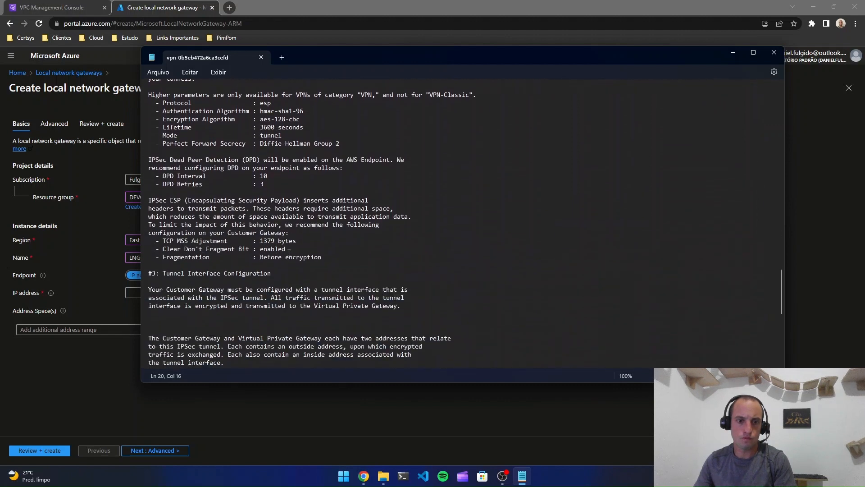
scroll(307, 255, down, 3)
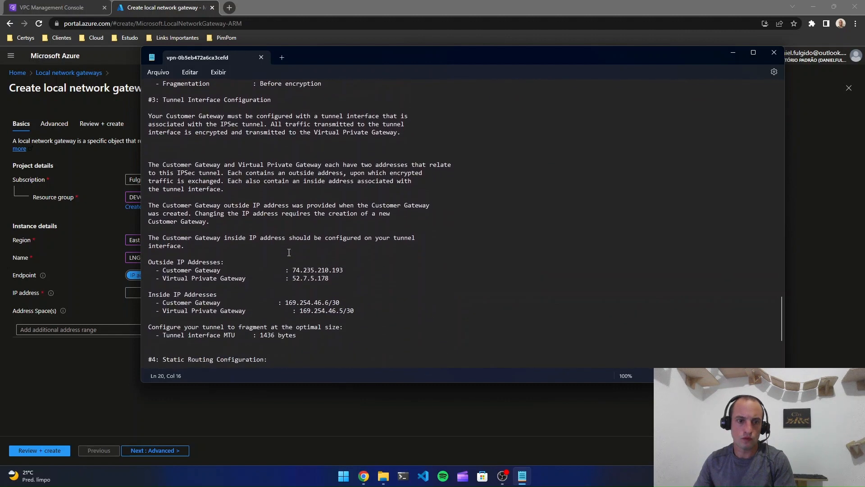
drag(333, 246, 293, 244)
key(ctrl+c)
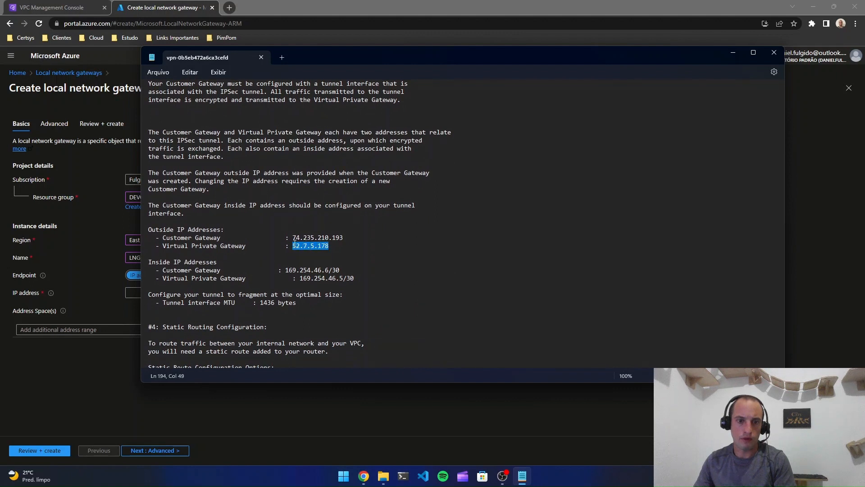
click(95, 299)
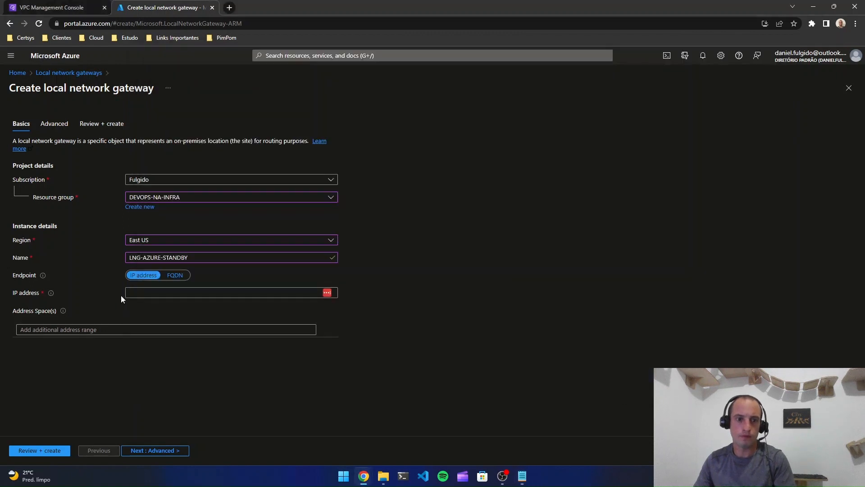
click(143, 293)
key(ctrl+v)
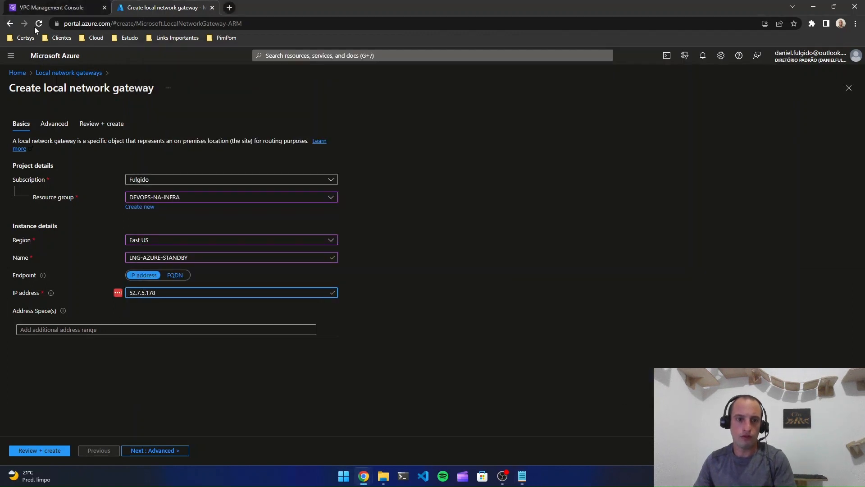
Copy the IPv4 CIDR 10.10.0.0/16 of VPC-AWS from the AWS console into the local network gateway's address space in Azure
click(53, 8)
scroll(39, 129, up, 10)
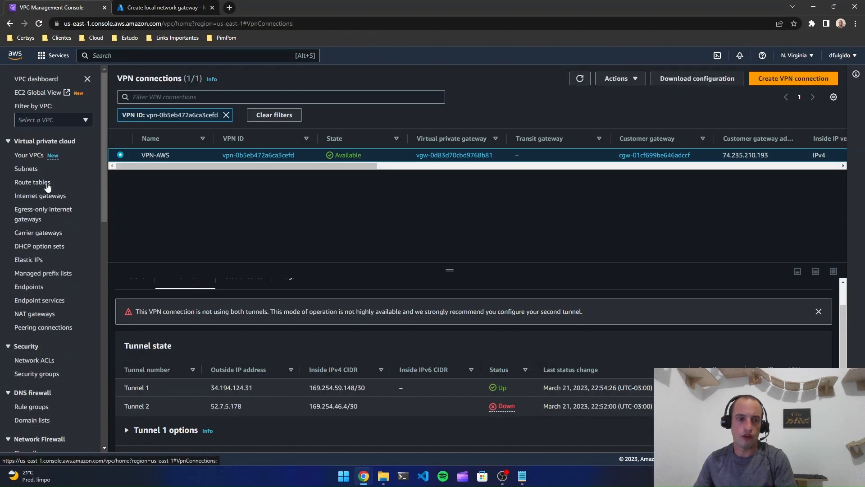
click(44, 156)
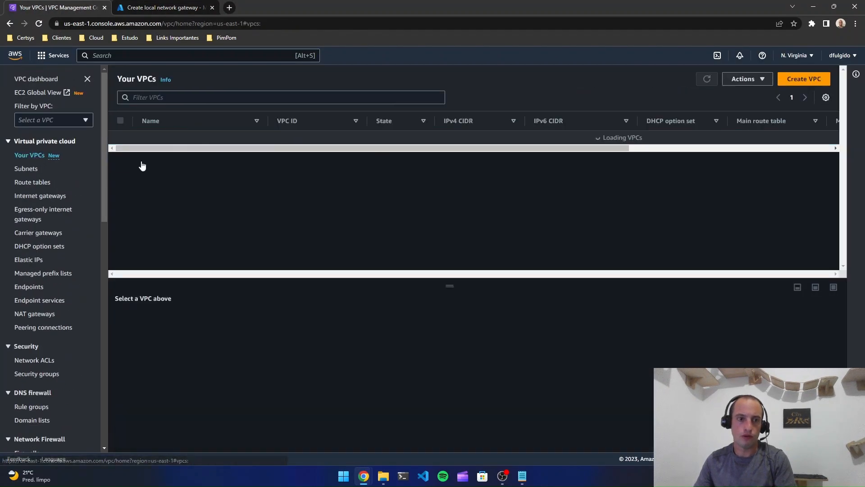
drag(482, 138, 445, 138)
key(ctrl+c)
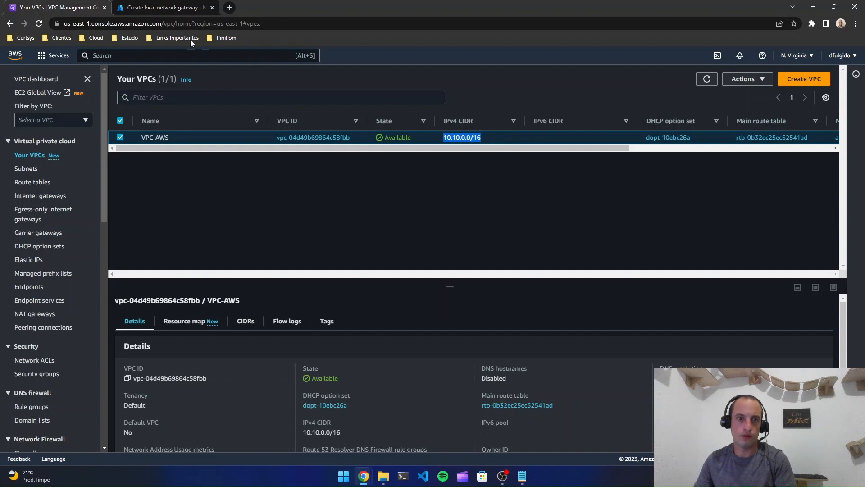
click(153, 6)
click(188, 329)
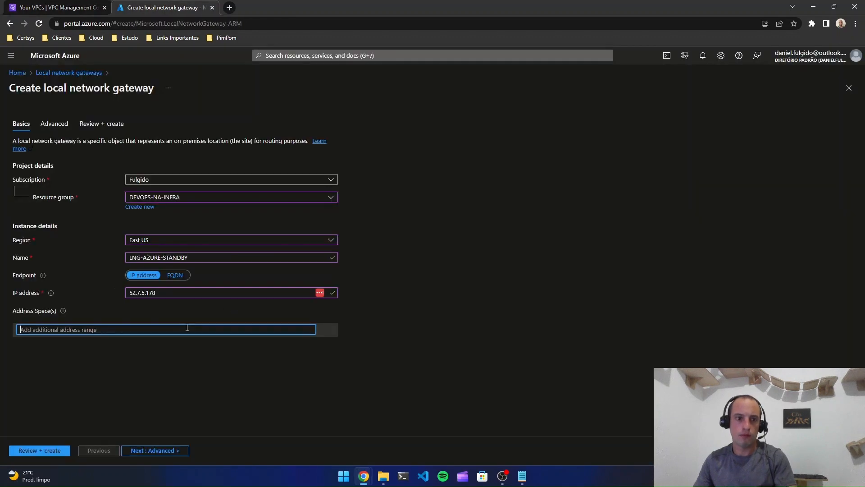
key(ctrl+v)
Keep the default advanced settings, review the local network gateway and create it
click(158, 450)
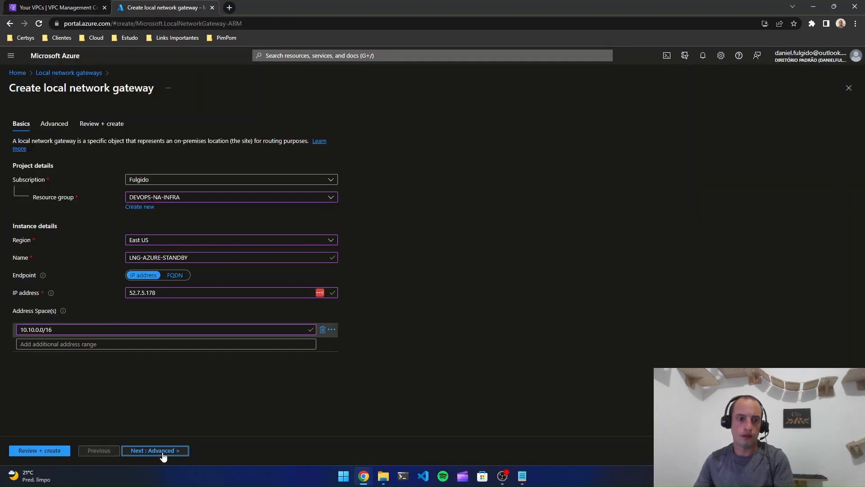
click(169, 450)
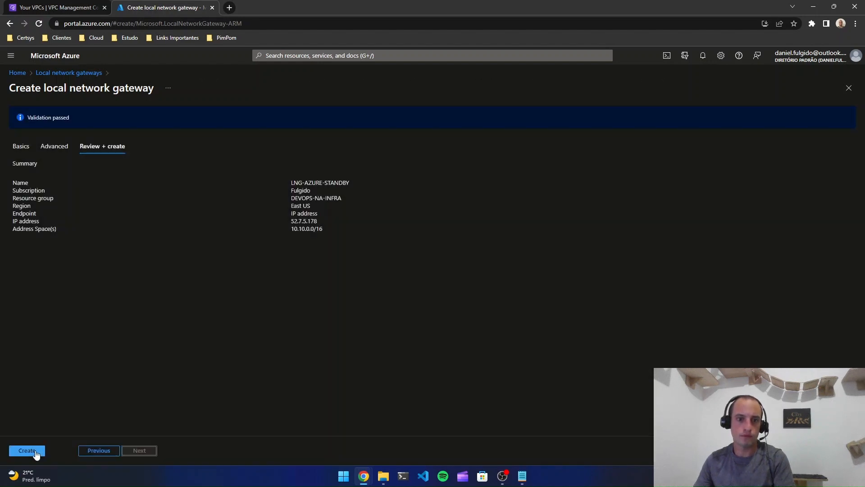
click(27, 450)
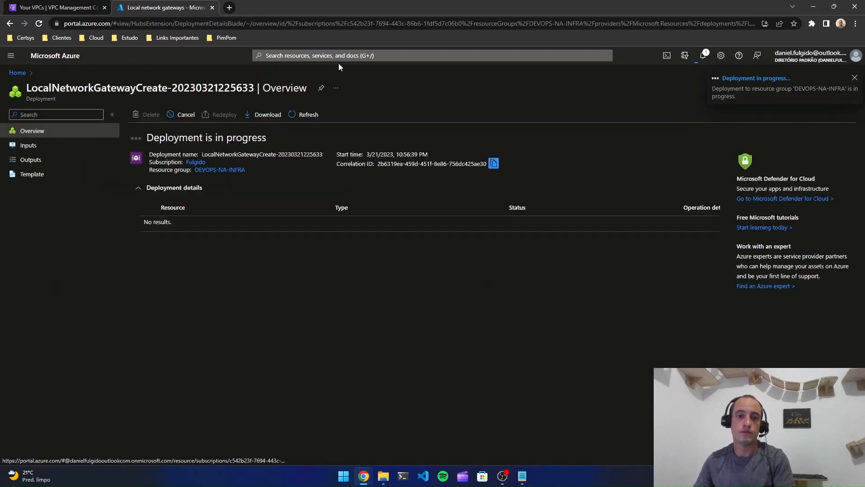
Open the connections of the VPN-AZURE virtual network gateway and start adding a new connection
click(342, 57)
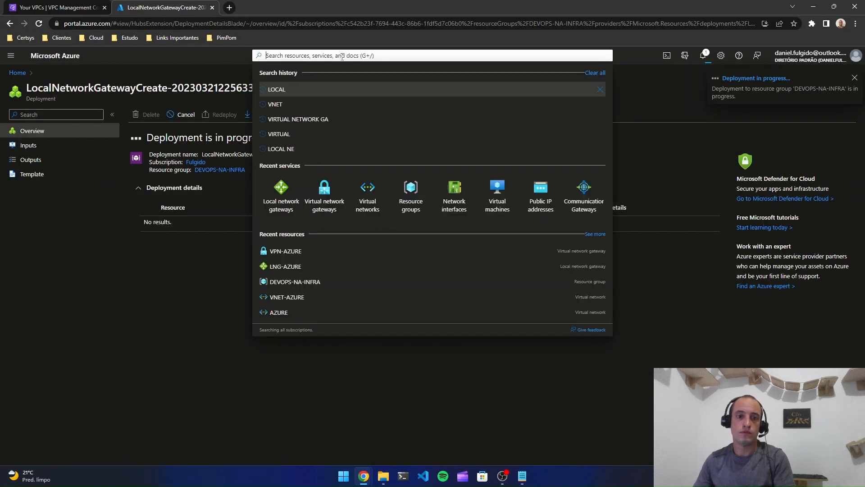
click(330, 198)
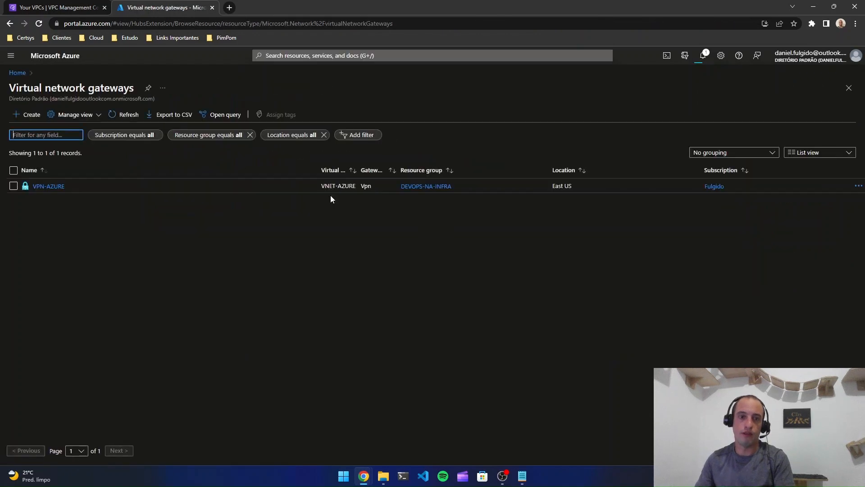
click(39, 189)
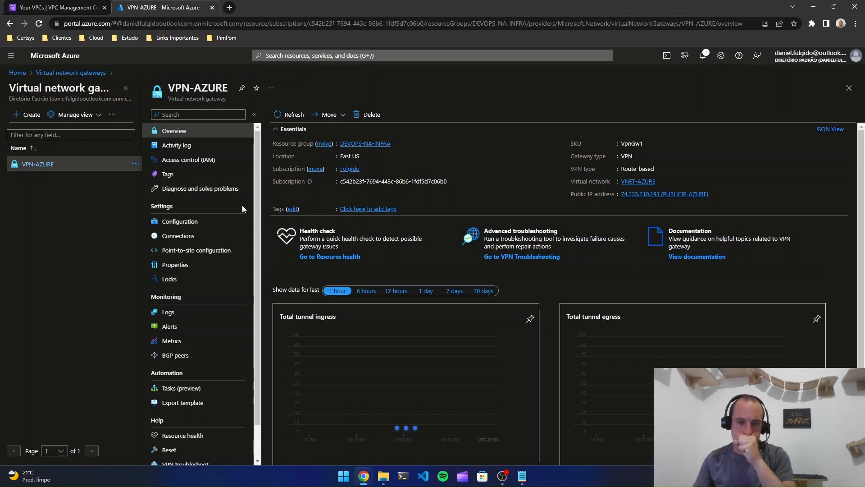
click(205, 239)
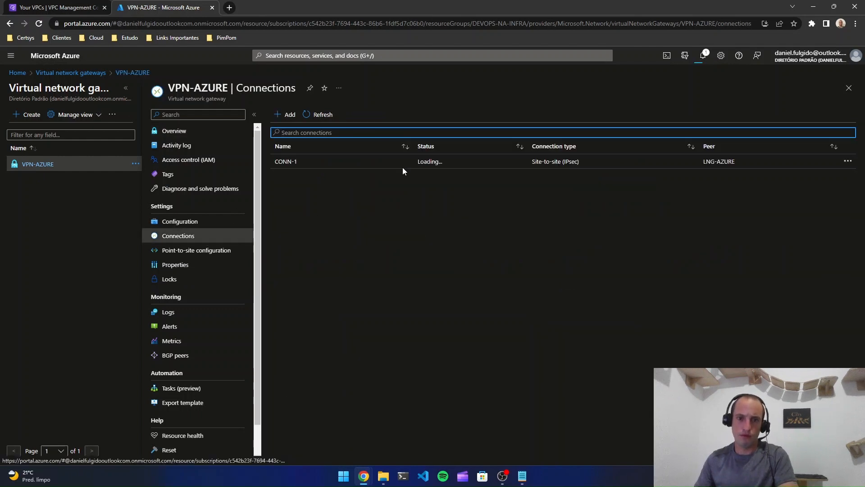
click(291, 117)
Name the connection CONN-2, set its type to Site-to-site (IPsec) and choose LNG-AZURE-STANDBY as the local network gateway
click(110, 126)
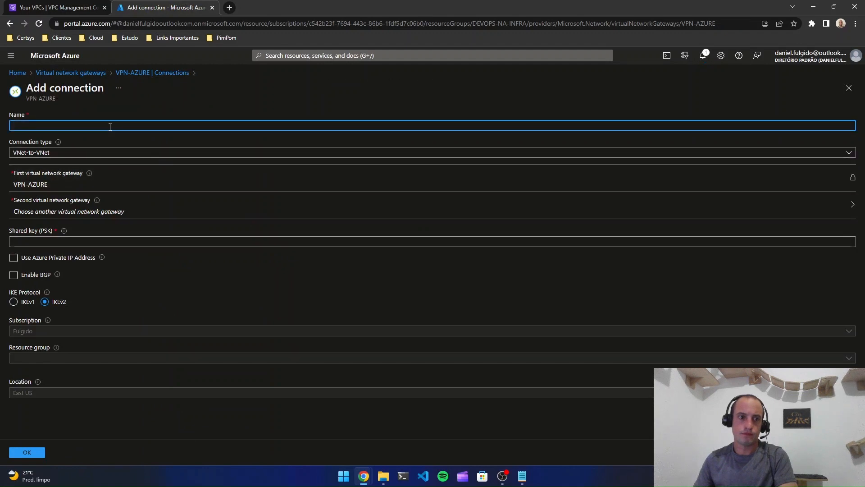
text(CONN-2)
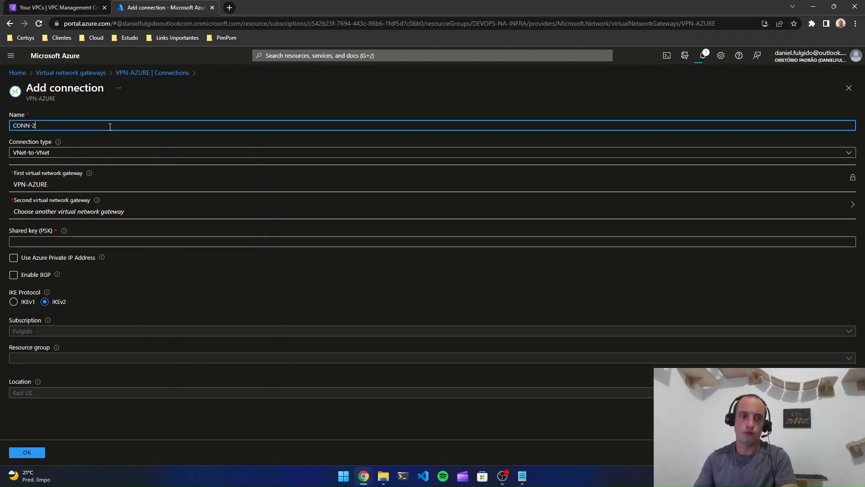
click(83, 153)
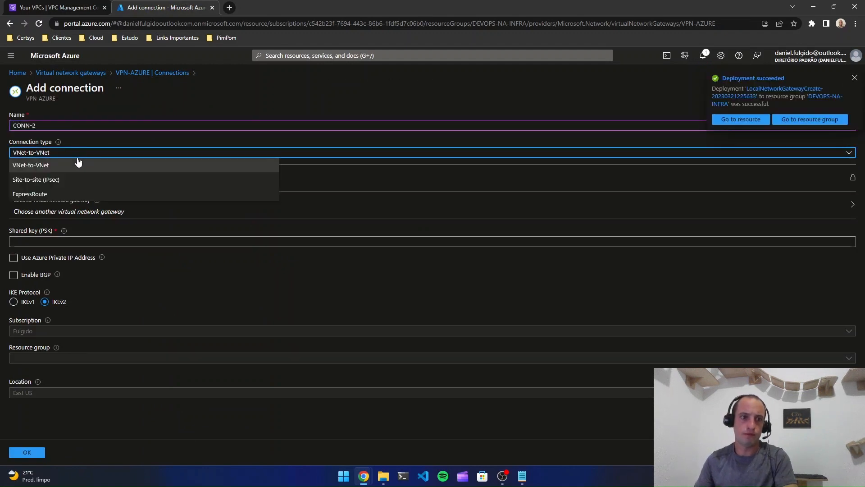
click(76, 179)
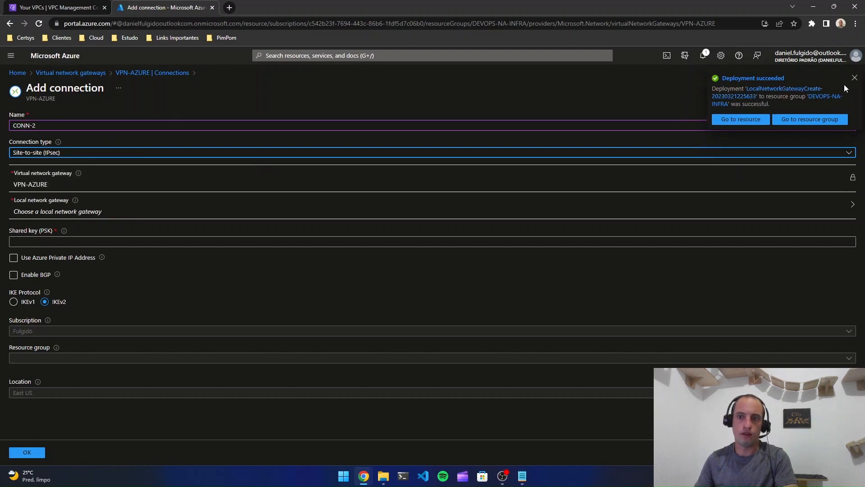
click(855, 79)
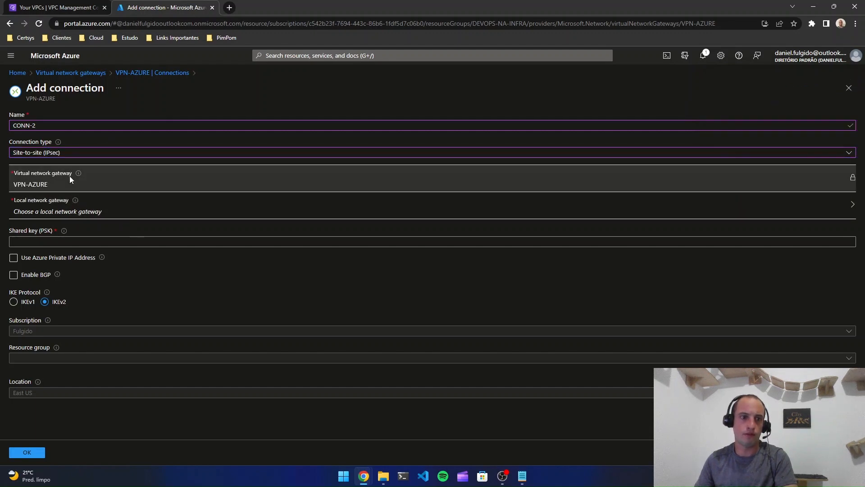
click(65, 214)
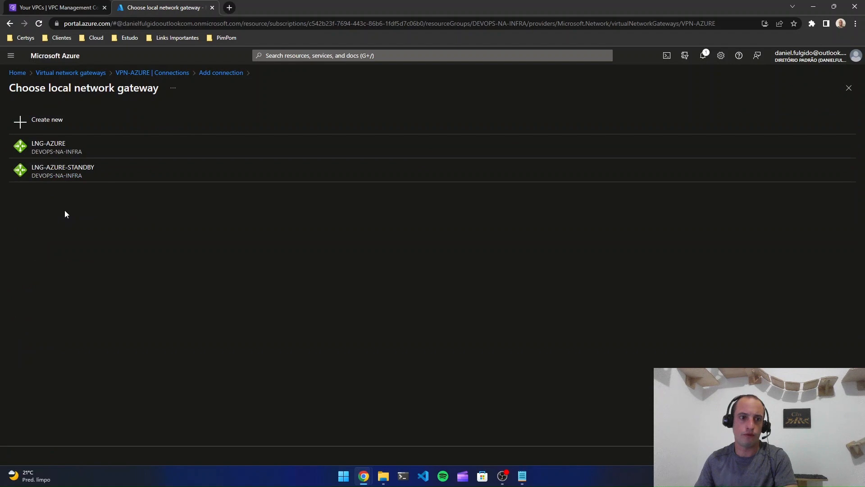
click(60, 177)
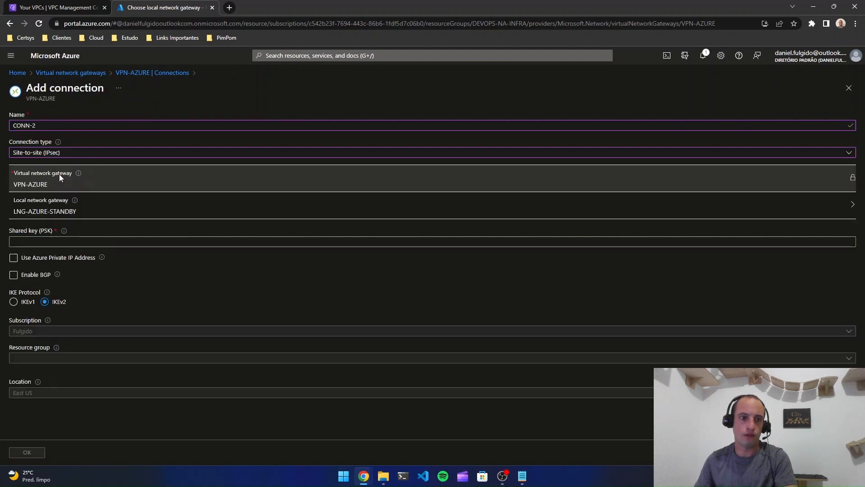
Copy the pre-shared key of IPSec Tunnel #2 from the VPN configuration text file into CONN-2's shared key and create the connection
click(59, 239)
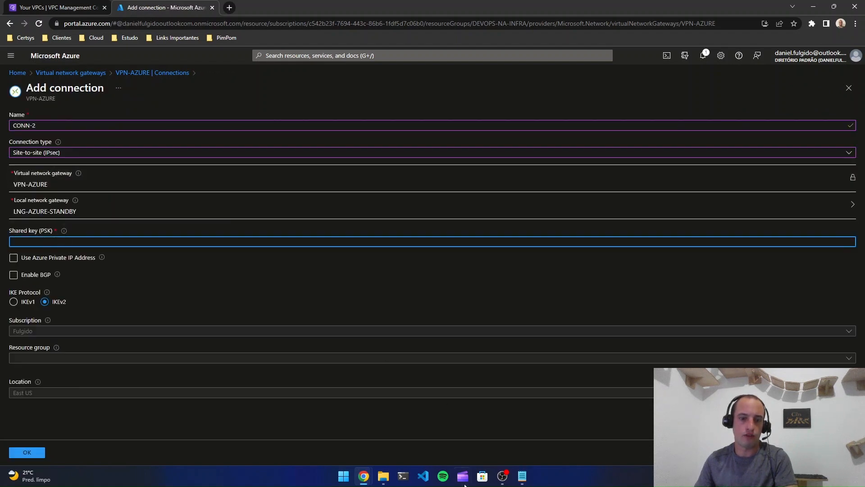
click(522, 476)
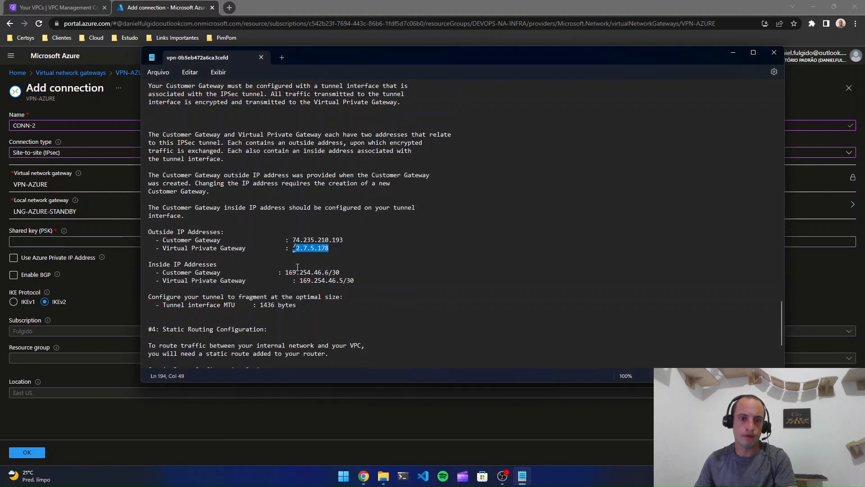
scroll(297, 267, up, 9)
scroll(301, 274, up, 10)
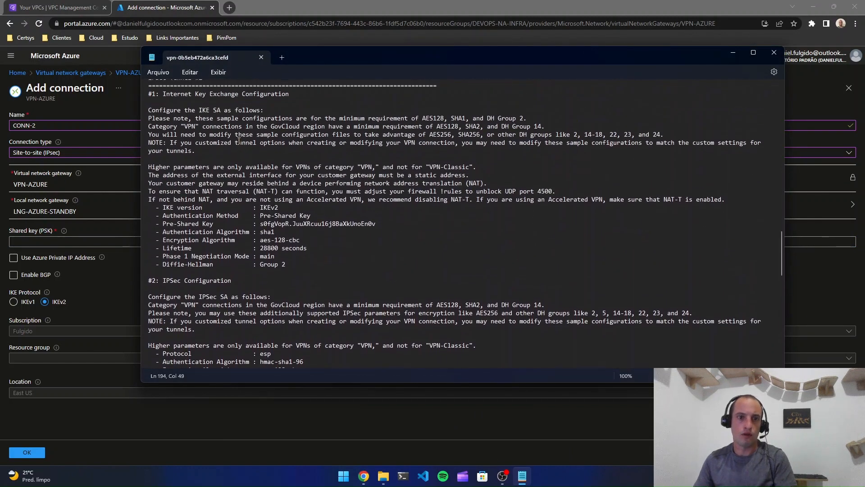
scroll(307, 216, up, 2)
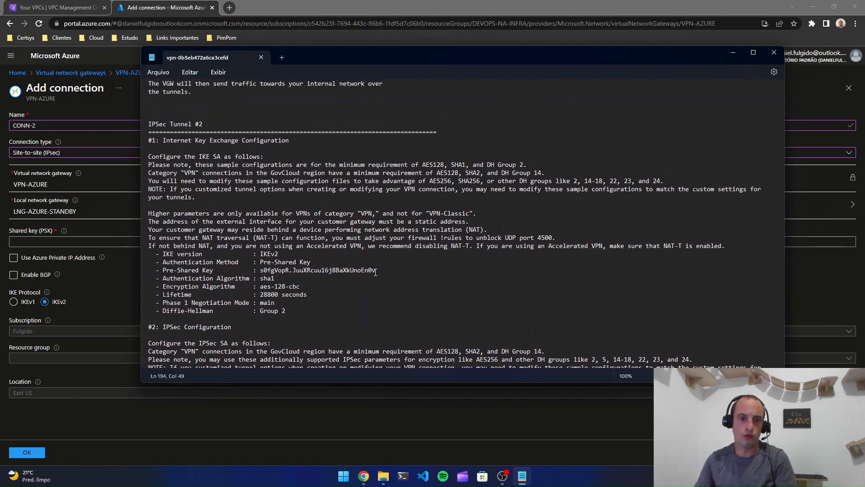
drag(378, 270, 262, 272)
click(104, 242)
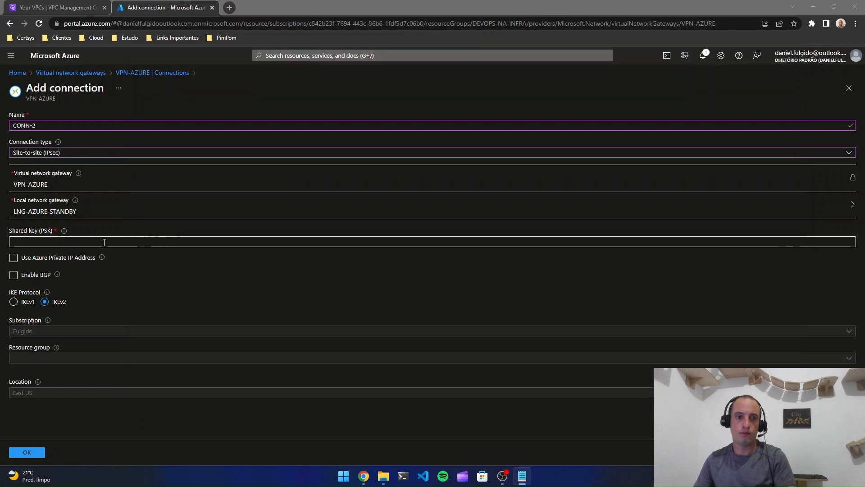
key(ctrl+v)
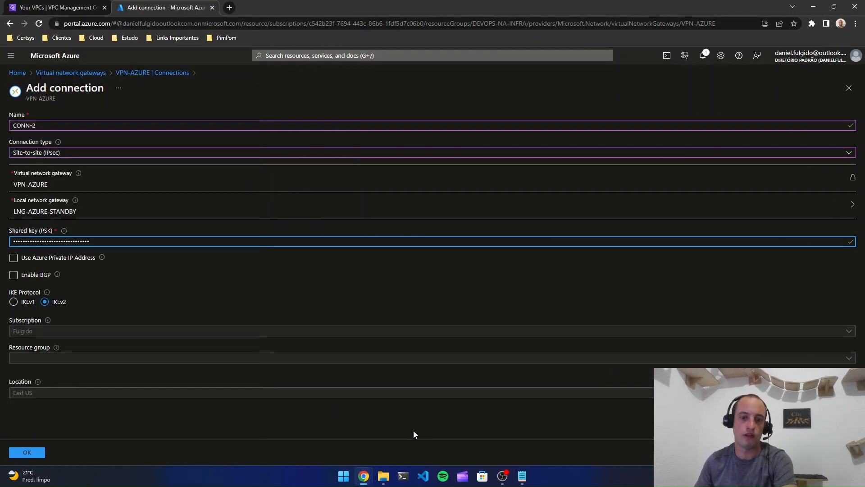
click(34, 453)
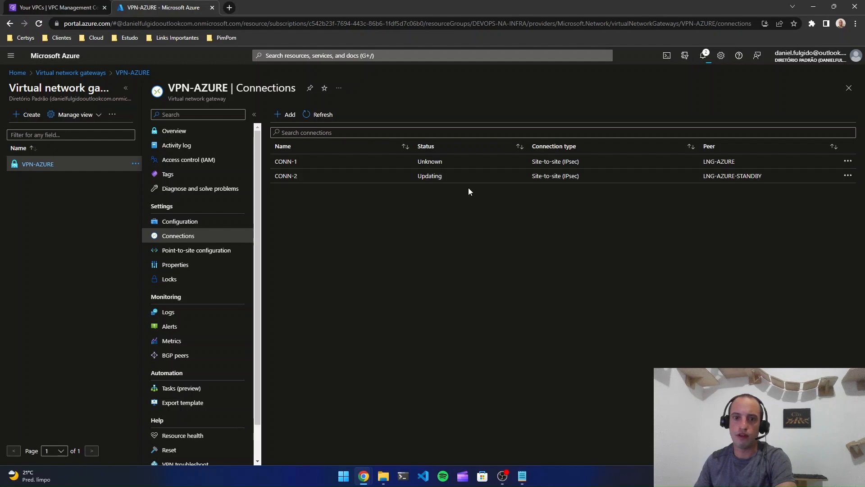
Check the tunnel state of VPN-AWS under the AWS Site-to-Site VPN connections, and return to the VPN-AZURE connections in Azure
click(64, 7)
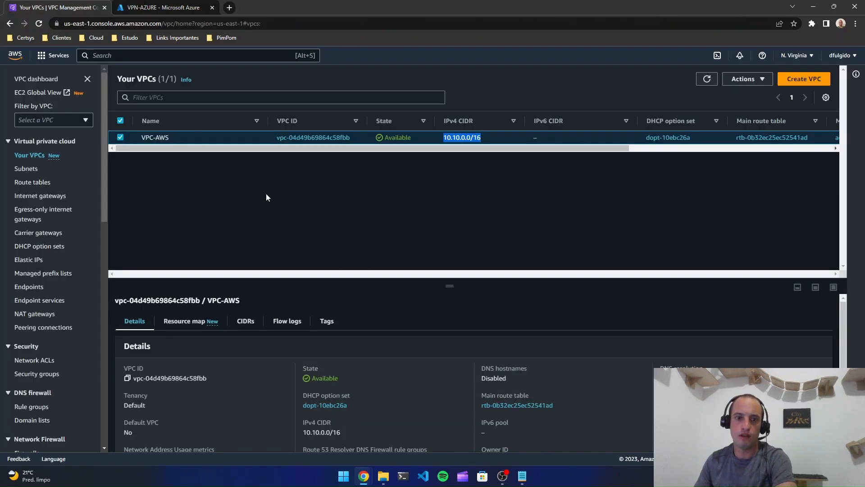
scroll(31, 343, down, 10)
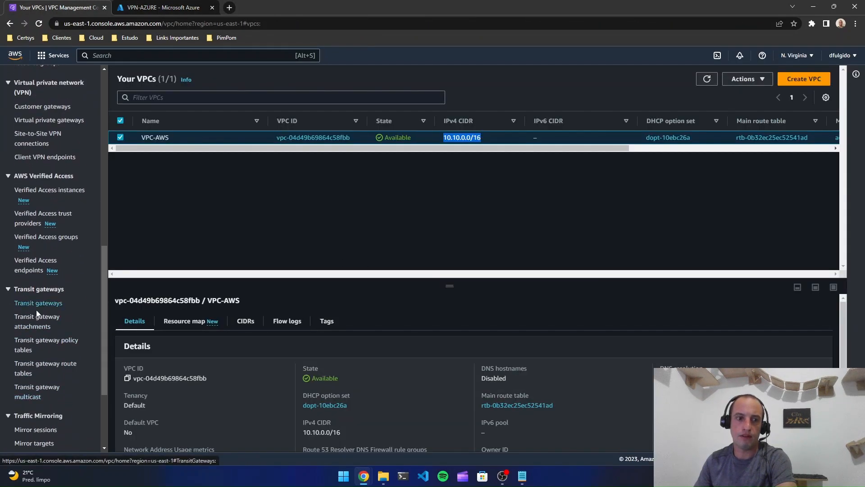
scroll(31, 302, down, 2)
scroll(20, 289, up, 2)
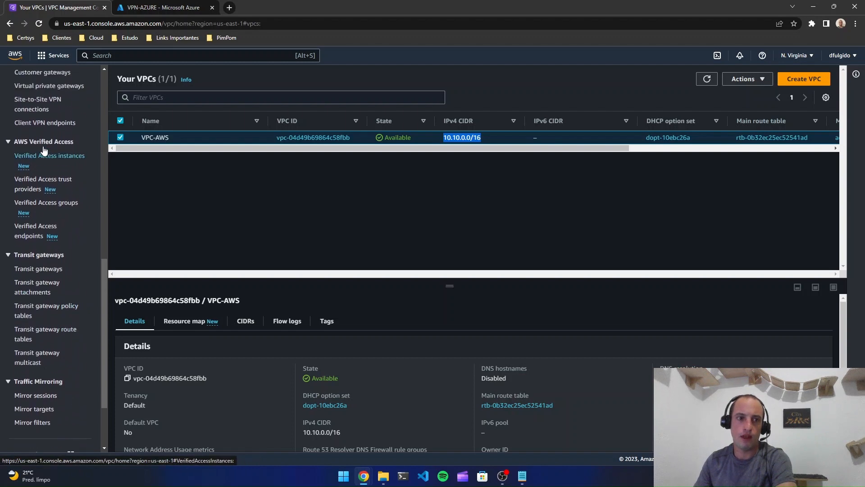
scroll(43, 151, up, 1)
click(39, 139)
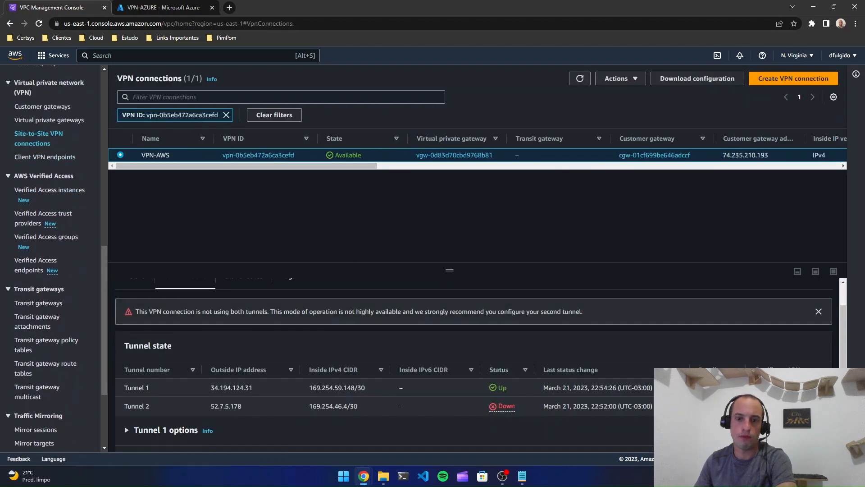
click(160, 7)
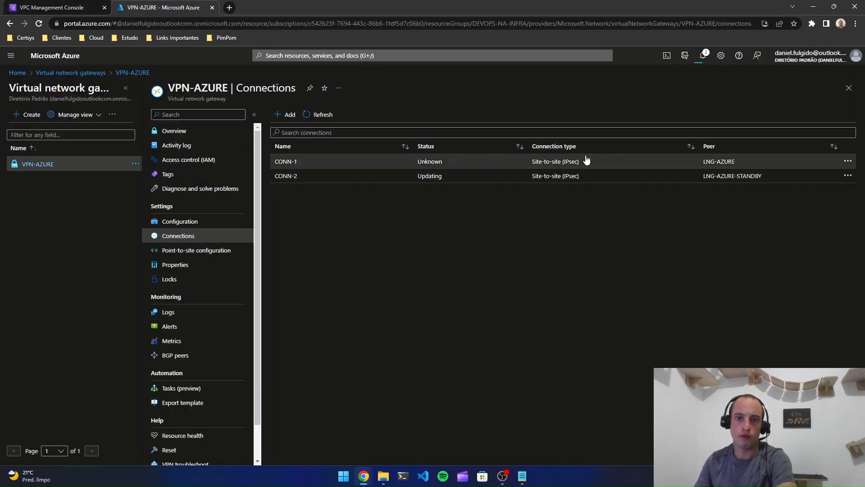
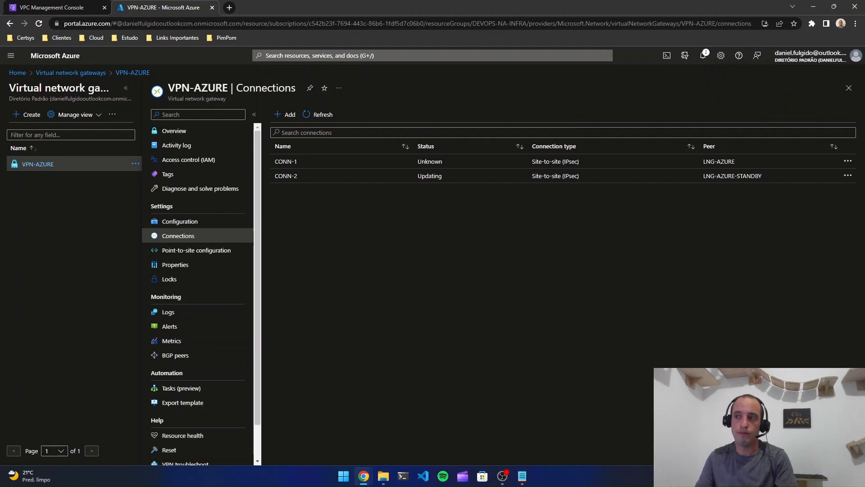
Switch to the AWS console, search for EC2 and open its dashboard
click(22, 5)
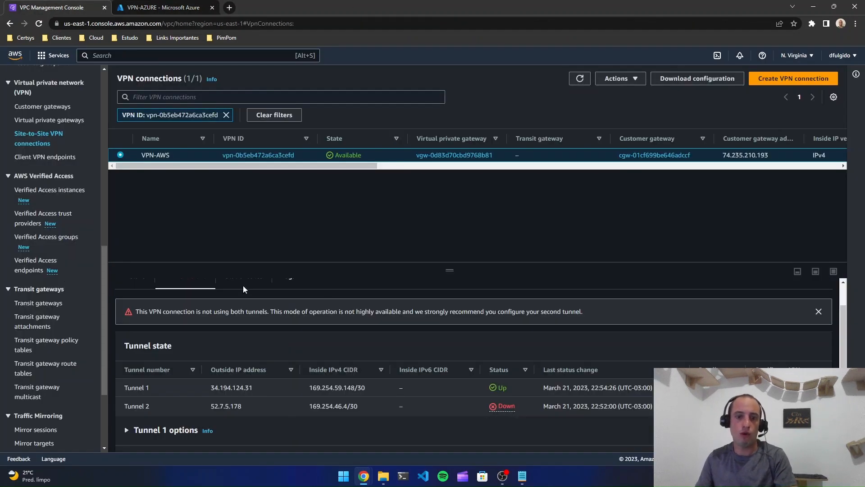
scroll(69, 240, up, 4)
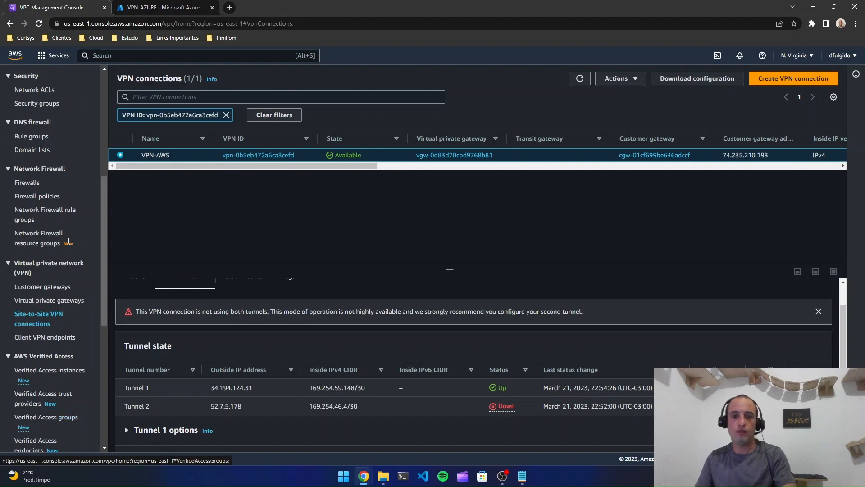
scroll(68, 240, up, 5)
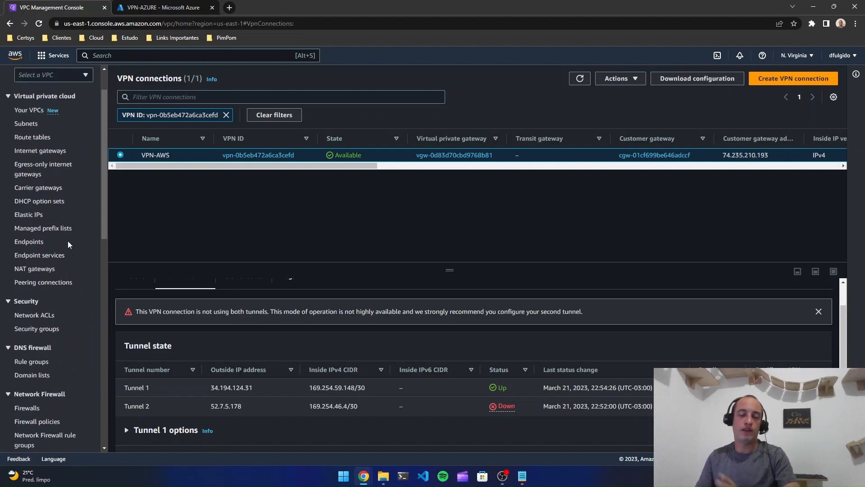
click(136, 56)
text(EC2)
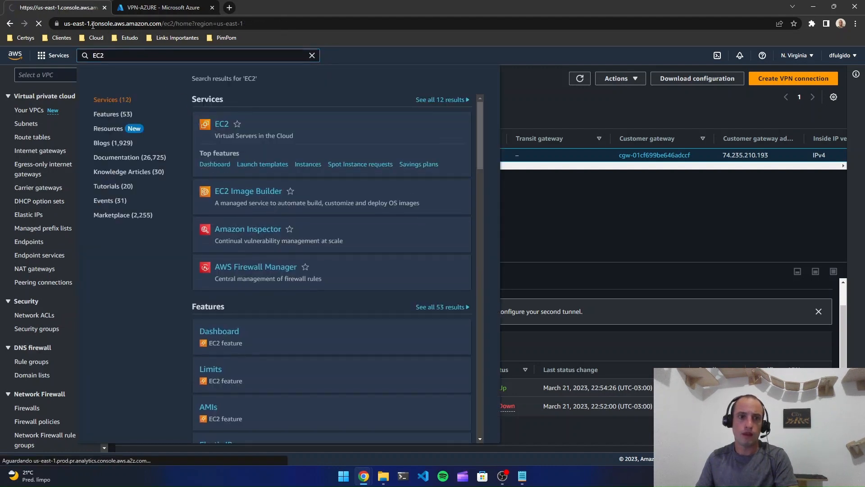
Check the Azure notifications for the creation of CONN-2 and refresh the connections list of VPN-AZURE
click(145, 12)
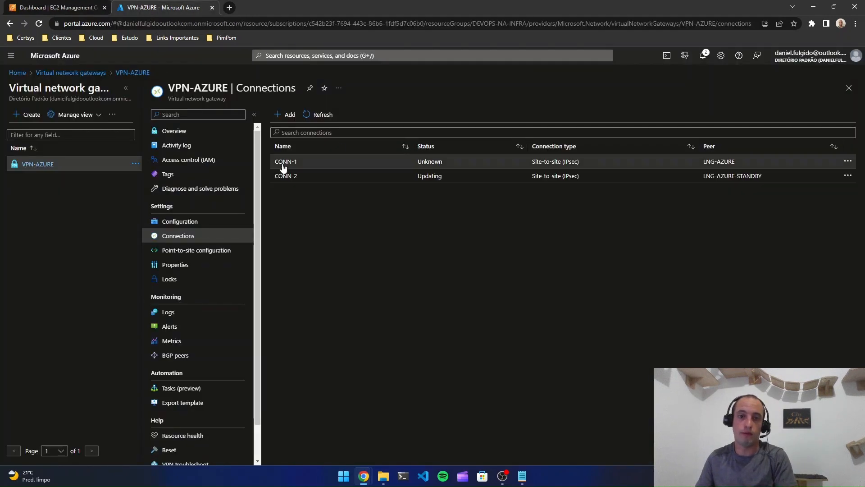
click(707, 57)
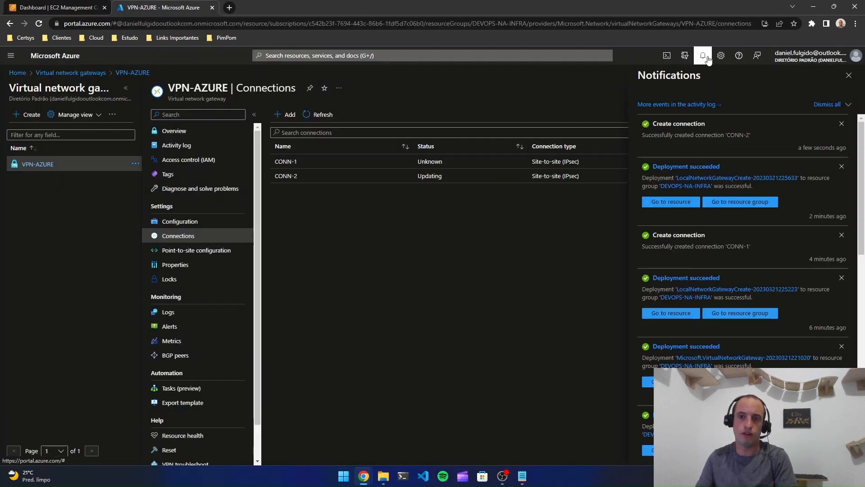
click(347, 119)
click(322, 115)
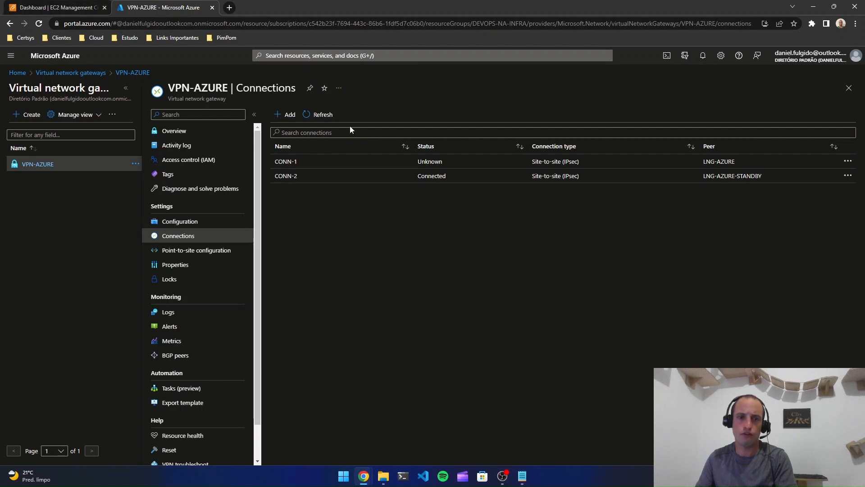
Open the subnets of the VNET-AZURE virtual network and copy SUBNET-1's IPv4 range 172.10.1.0/24
click(326, 56)
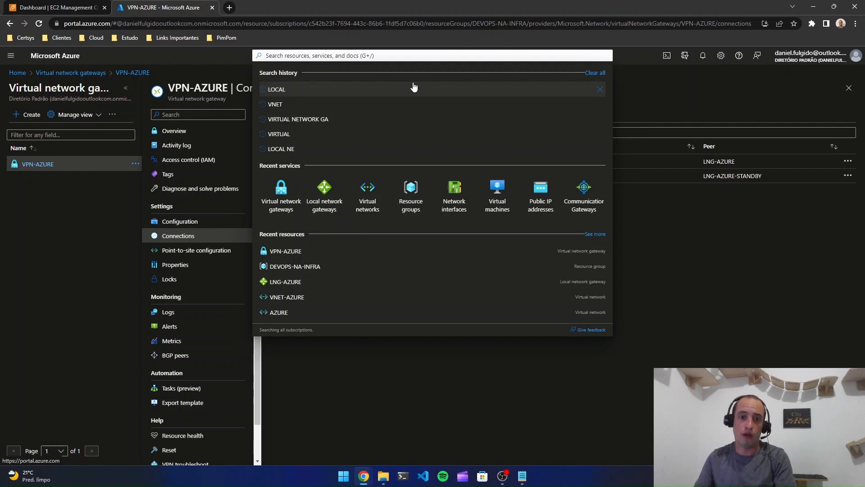
click(374, 202)
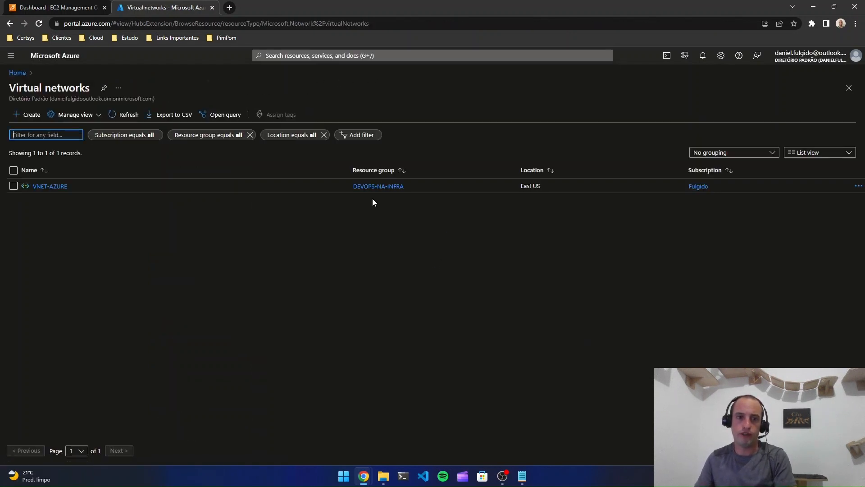
click(50, 187)
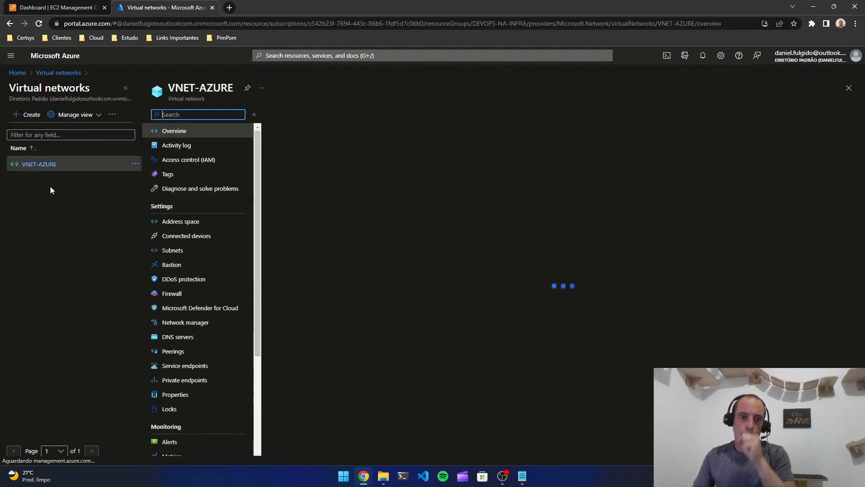
click(198, 253)
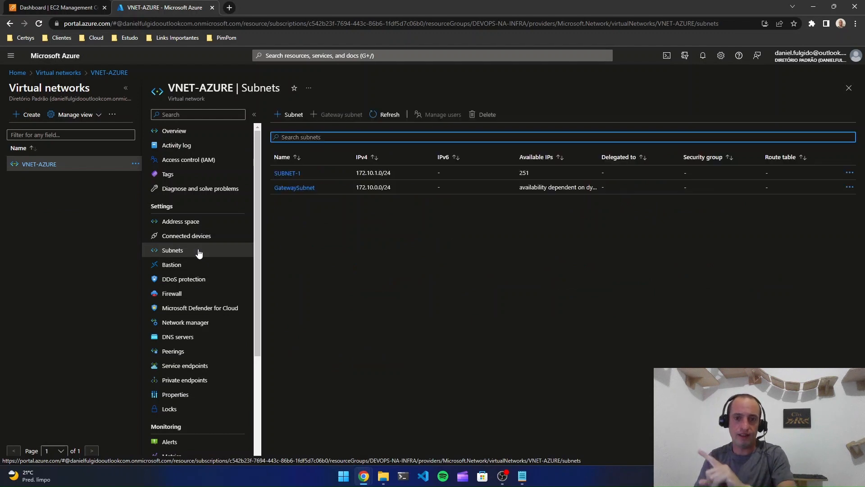
drag(405, 172, 354, 174)
key(ctrl+c)
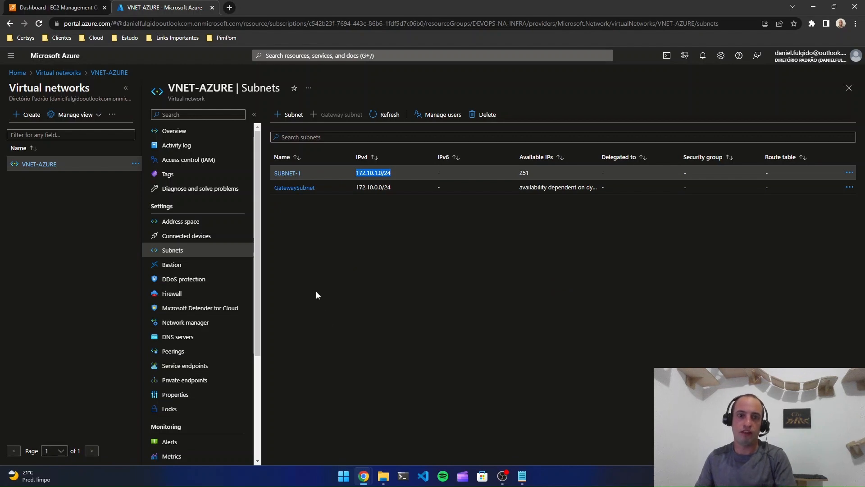
In the AWS EC2 console, edit the default security group's inbound rules and delete the existing All traffic rule
click(55, 7)
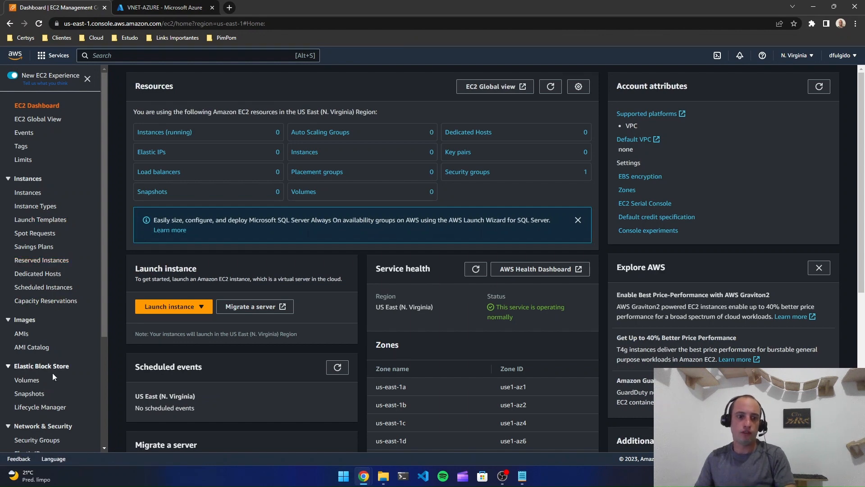
click(39, 442)
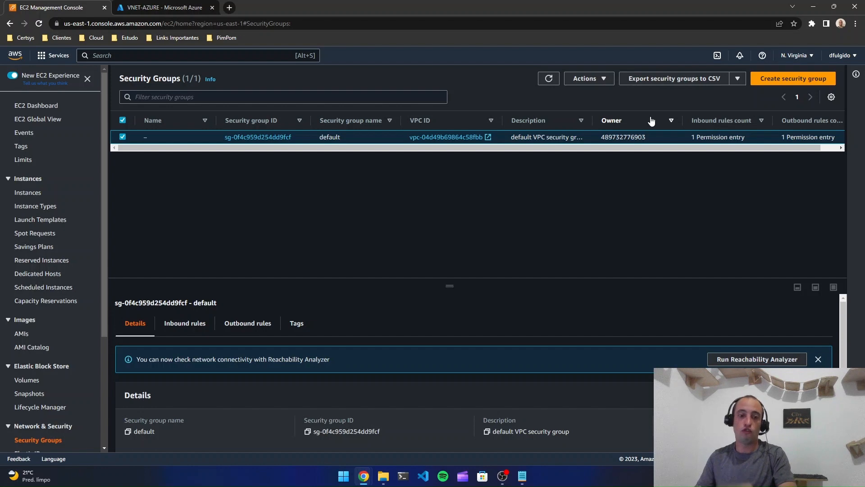
click(185, 323)
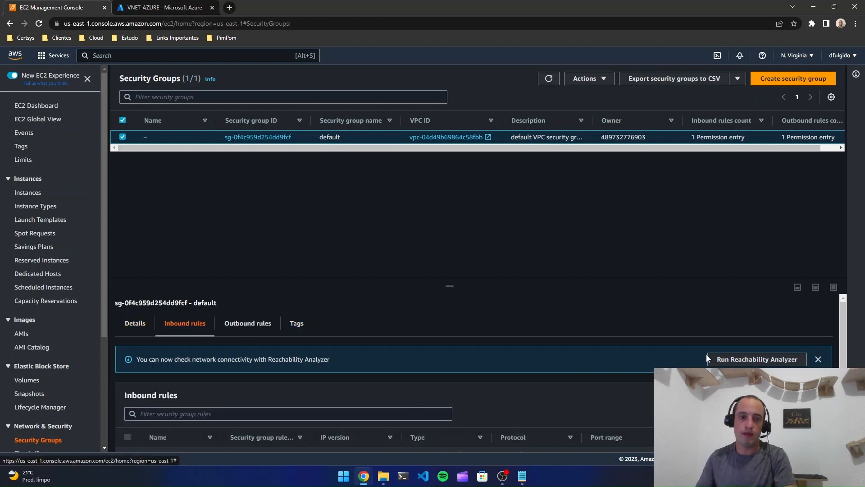
click(785, 395)
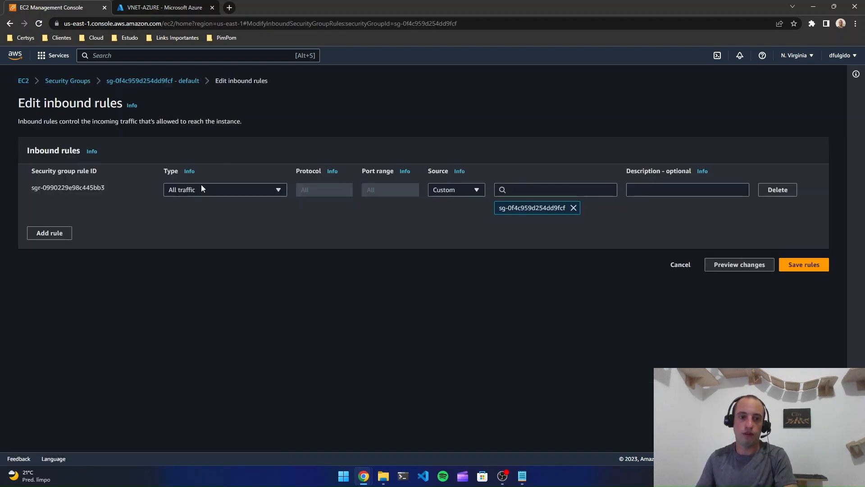
click(778, 190)
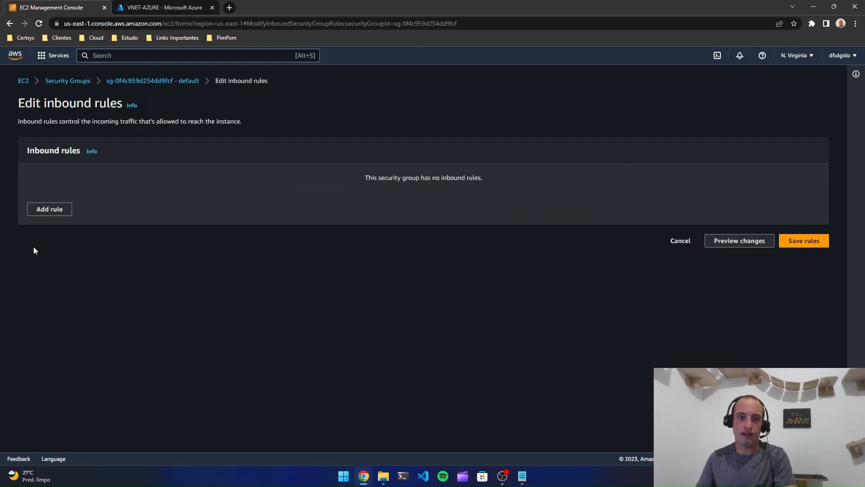
Add an inbound rule of type All ICMP - IPv4 with the custom source 172.10.1.0/24
click(30, 211)
click(232, 187)
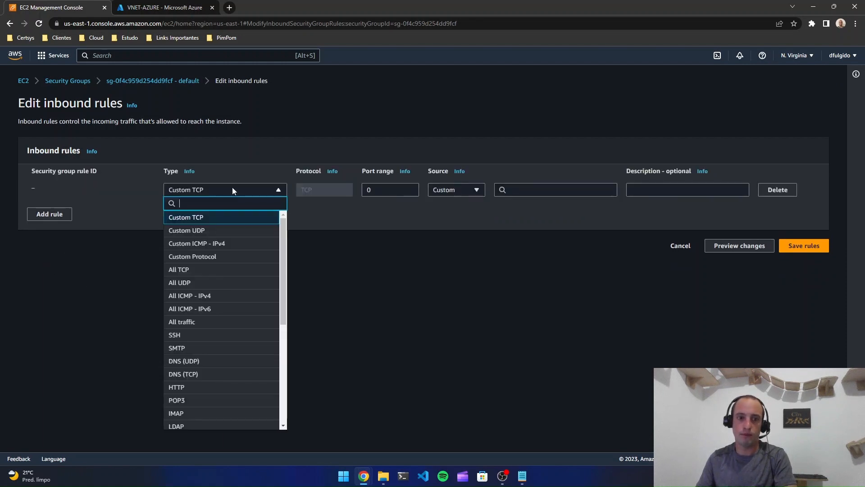
text(ICMP)
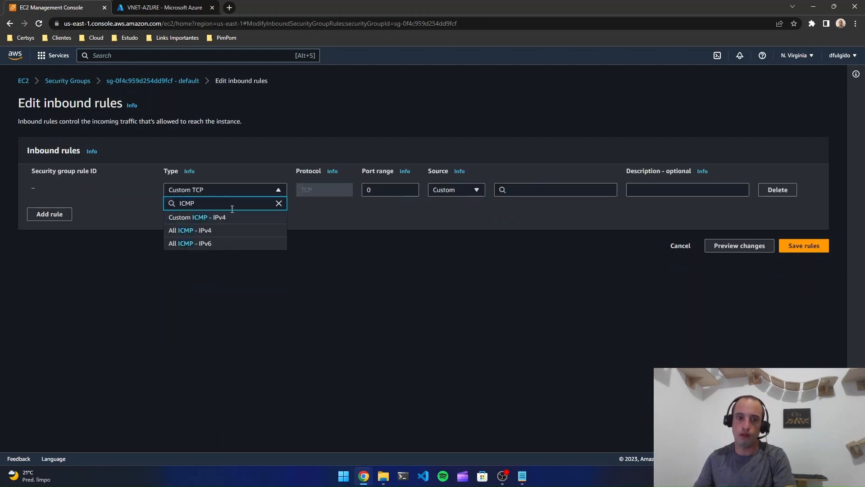
click(226, 228)
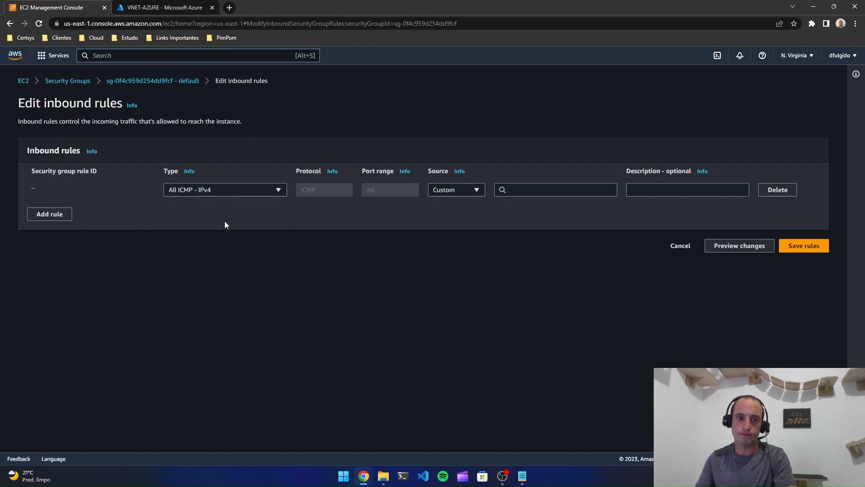
click(258, 191)
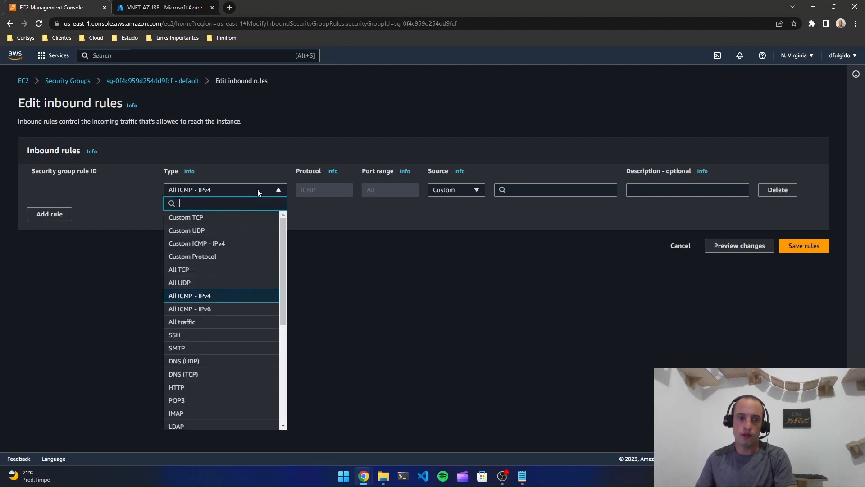
text(ICMP)
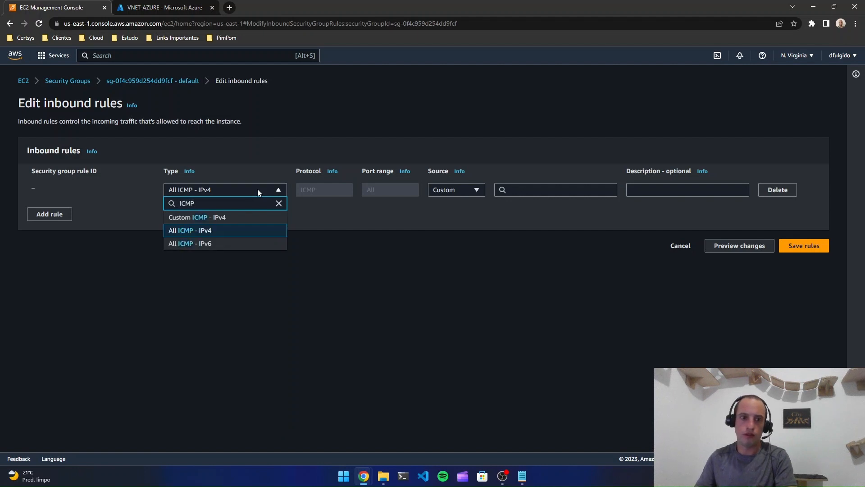
click(212, 232)
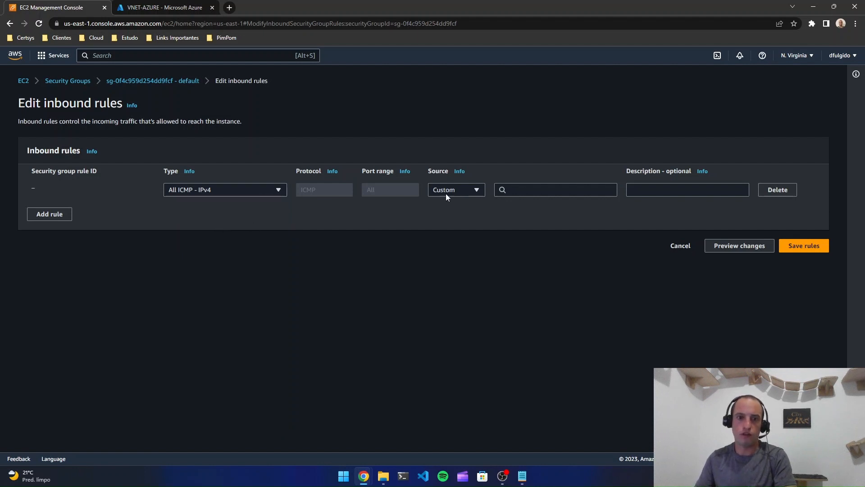
click(542, 191)
key(ctrl+v)
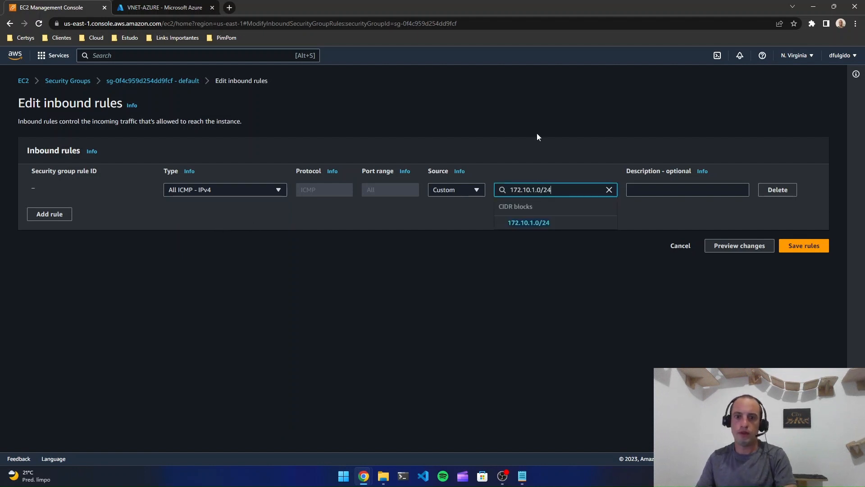
key(Return)
Add an SSH inbound rule with My IP as the source and save the security group's rules
click(58, 238)
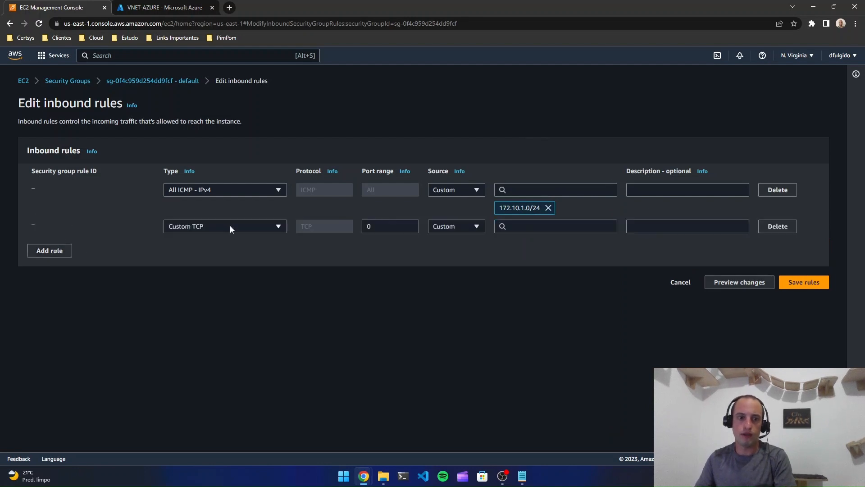
click(233, 225)
text(SSH)
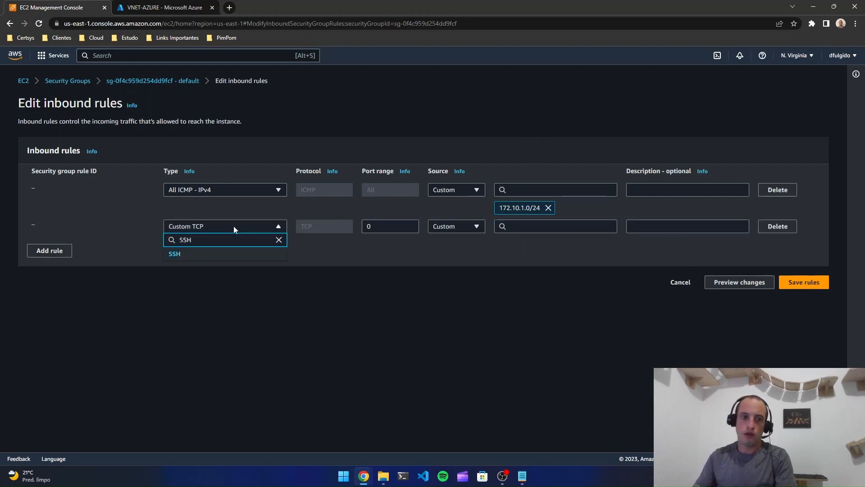
click(213, 253)
click(453, 228)
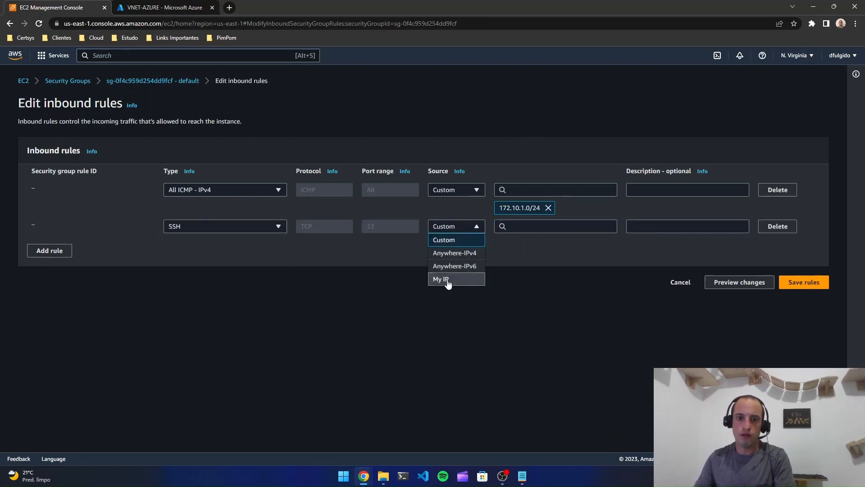
click(446, 279)
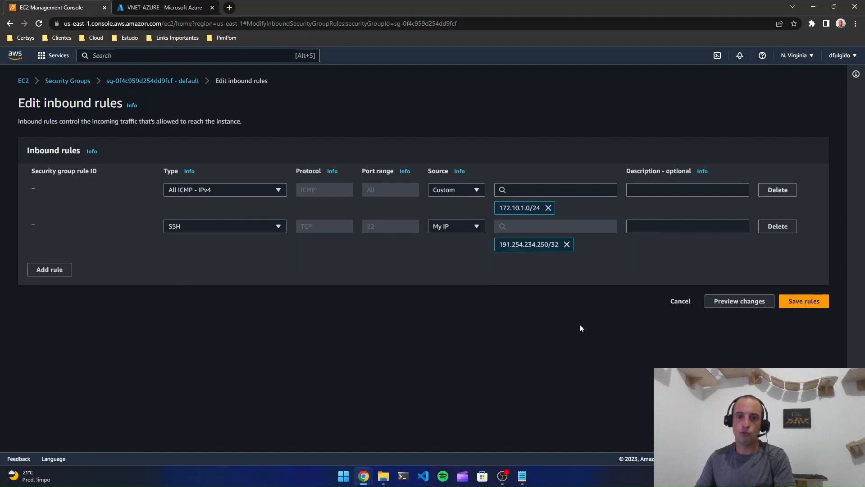
click(804, 301)
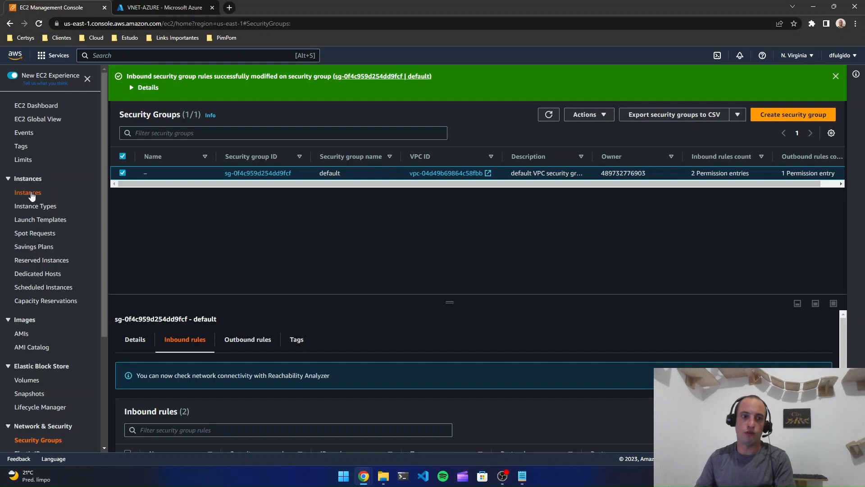
Start launching a new EC2 instance and name it TEST-VPN-AWS
click(31, 194)
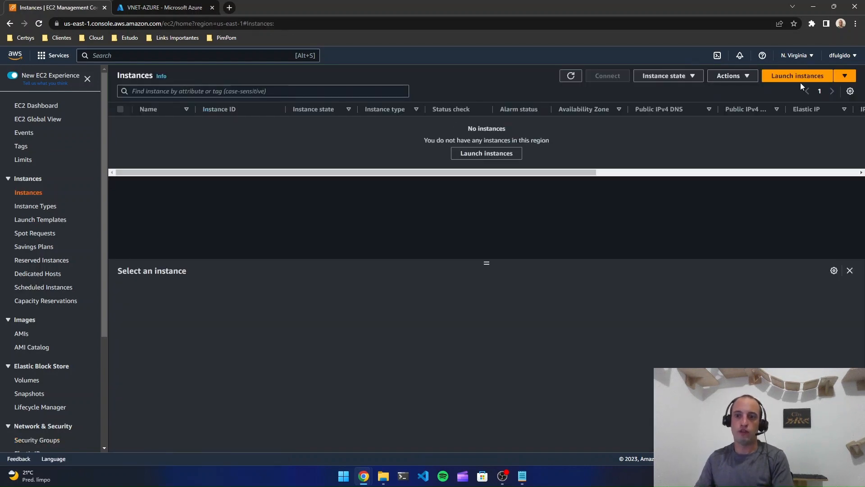
click(798, 77)
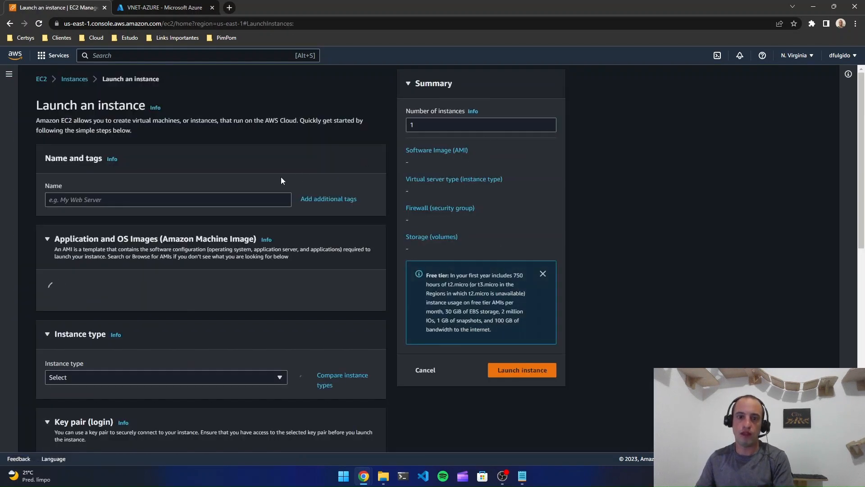
click(150, 203)
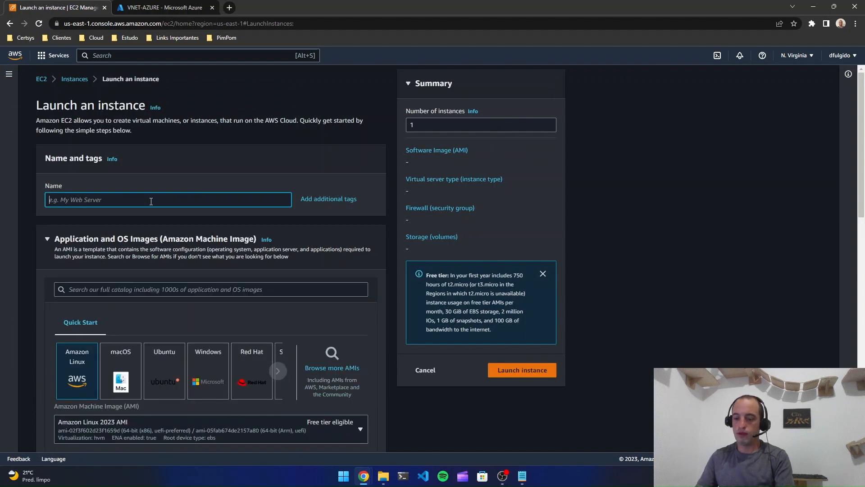
text(TEST-)
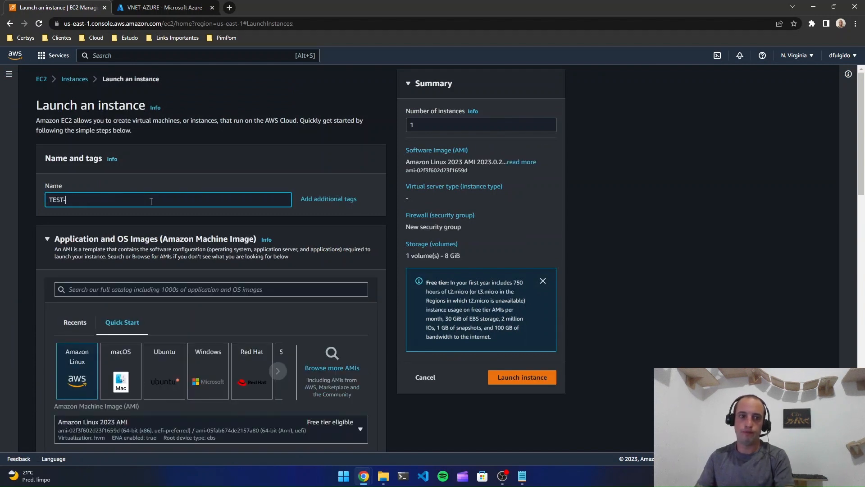
text(VPN-AWS)
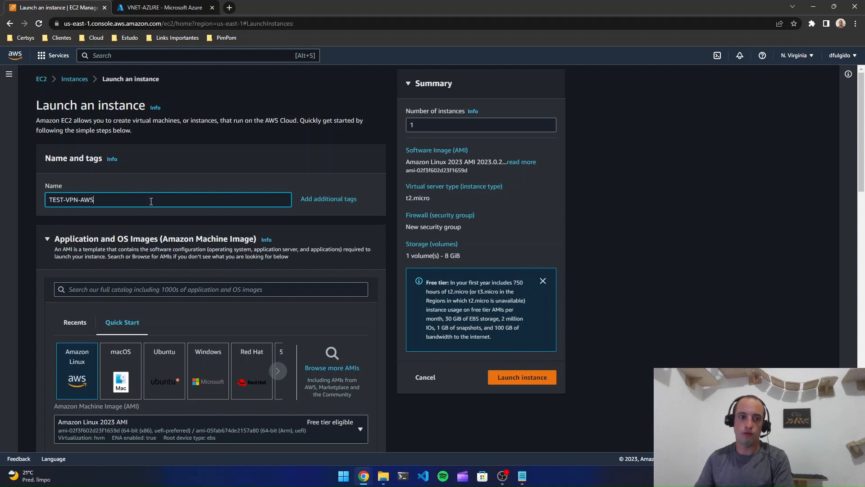
Choose the Ubuntu image and set the instance type to t3.micro
scroll(151, 202, down, 2)
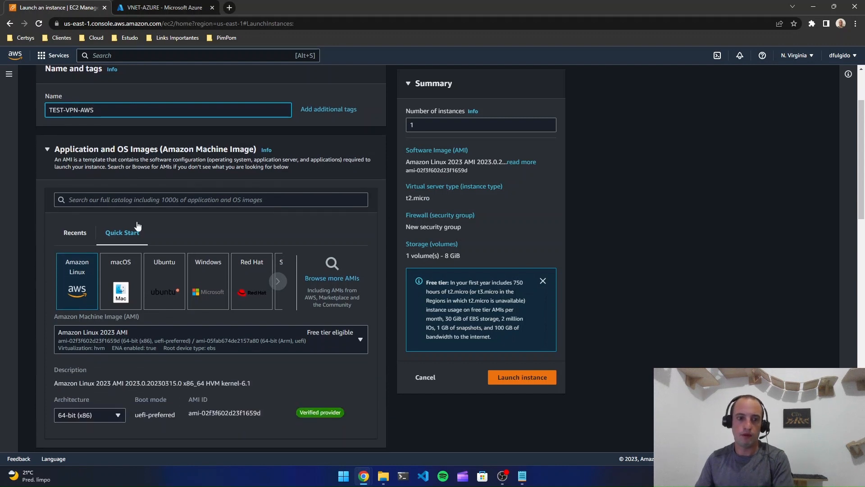
click(163, 294)
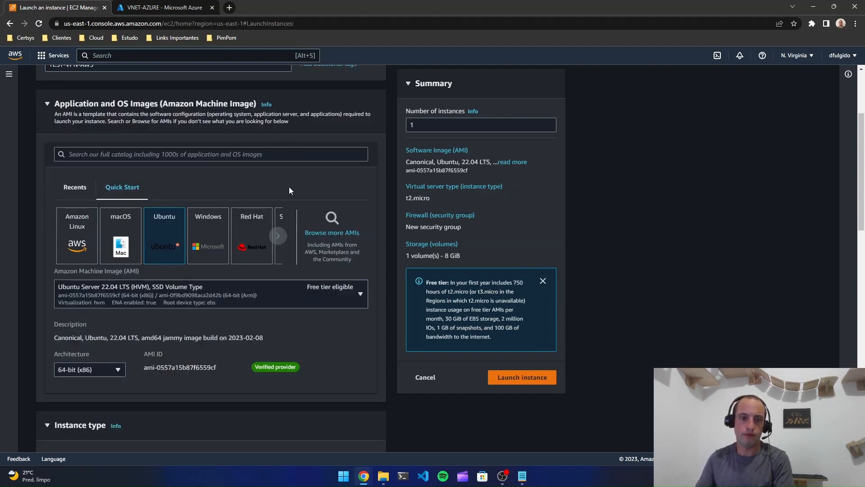
scroll(285, 186, down, 2)
scroll(283, 187, down, 2)
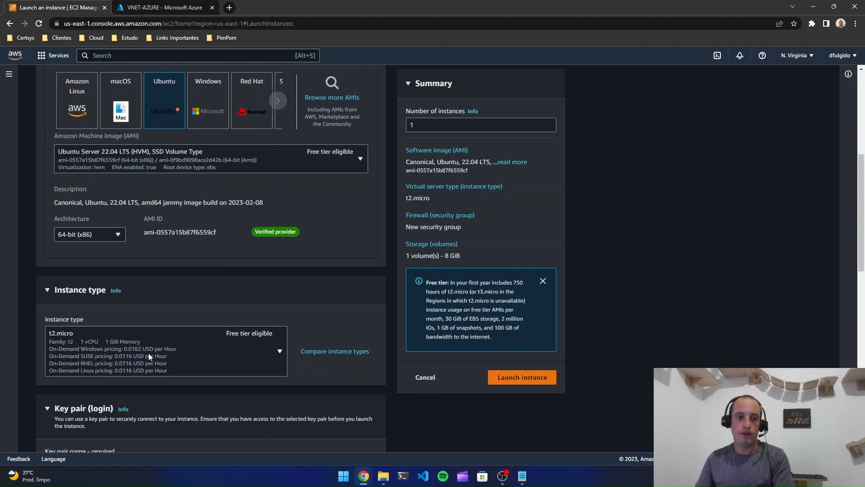
click(149, 357)
text(T3)
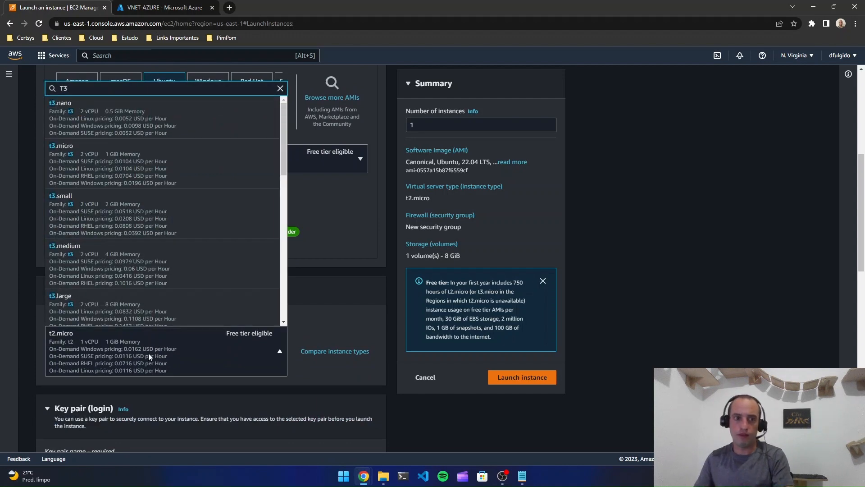
key(Return)
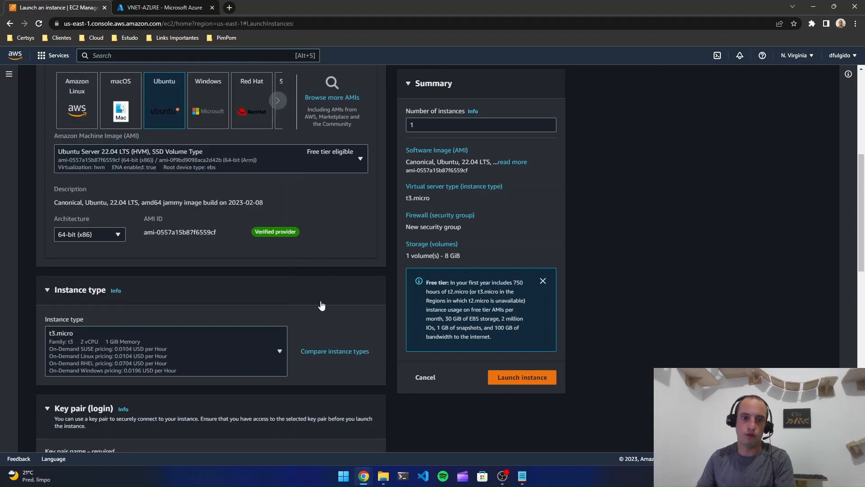
Create a new RSA key pair named devopsnainfra in .pem format for the instance login
scroll(605, 278, down, 5)
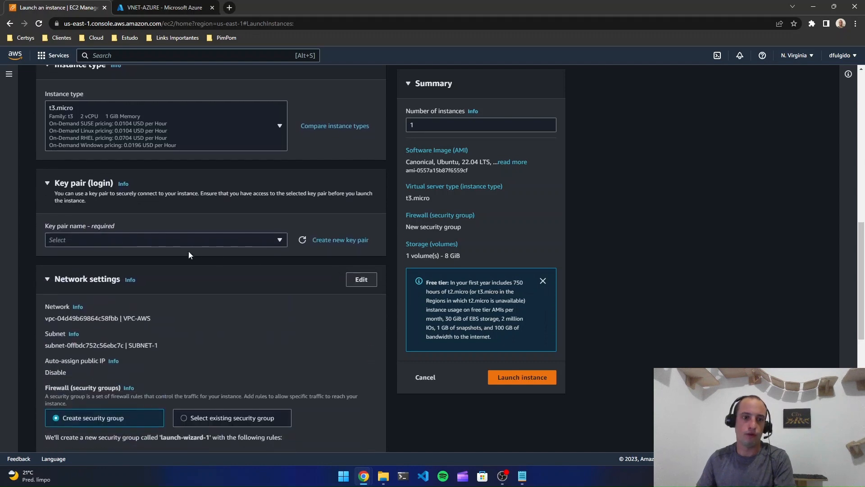
click(197, 244)
click(198, 240)
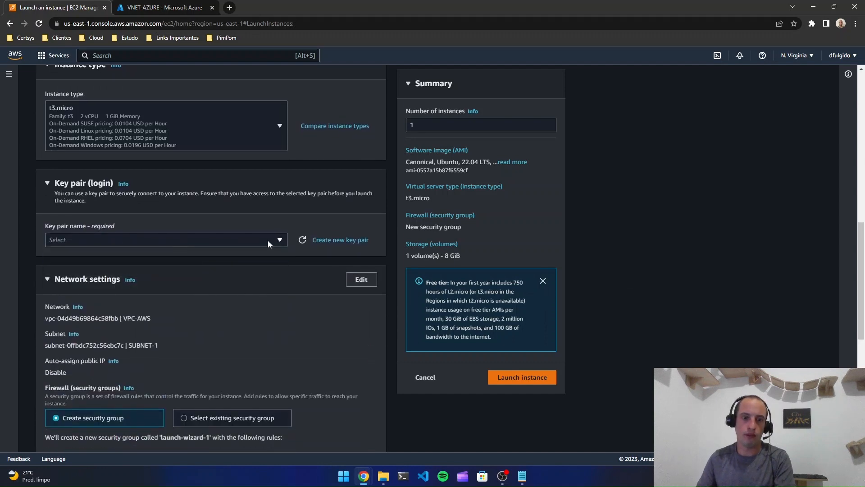
click(340, 240)
click(357, 231)
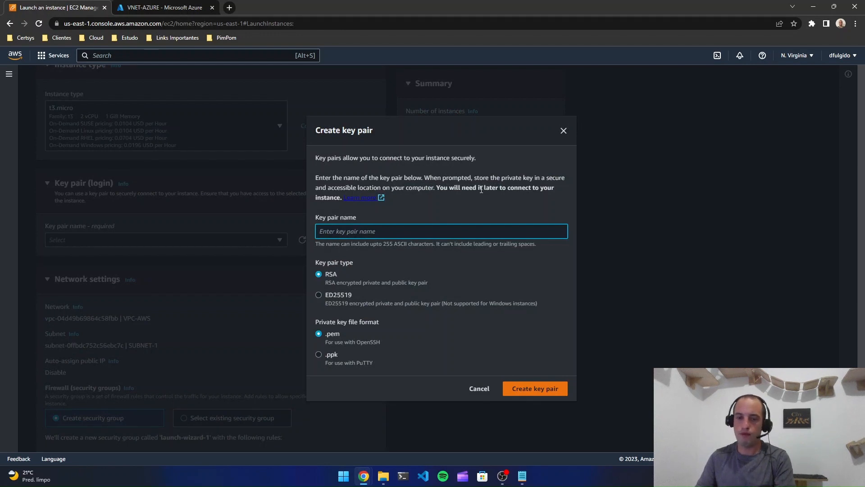
text(DEVOPS)
key(BackSpace)
key(BackSpace)
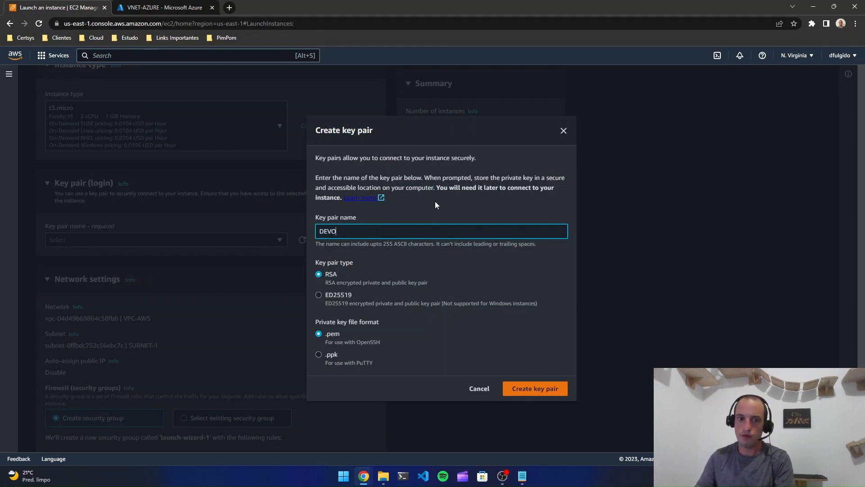
key(BackSpace)
key(BackSpace)
key(BackSpace)
key(BackSpace)
text(devbop)
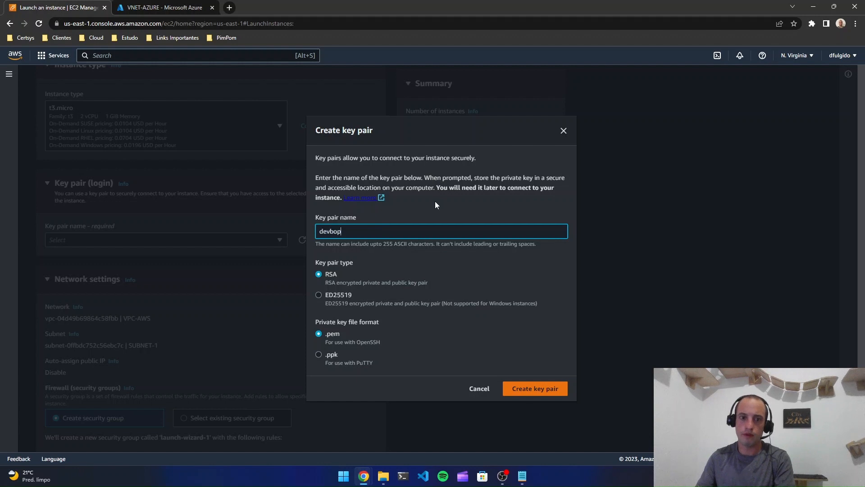
key(BackSpace)
key(BackSpace)
key(BackSpace)
text(ops)
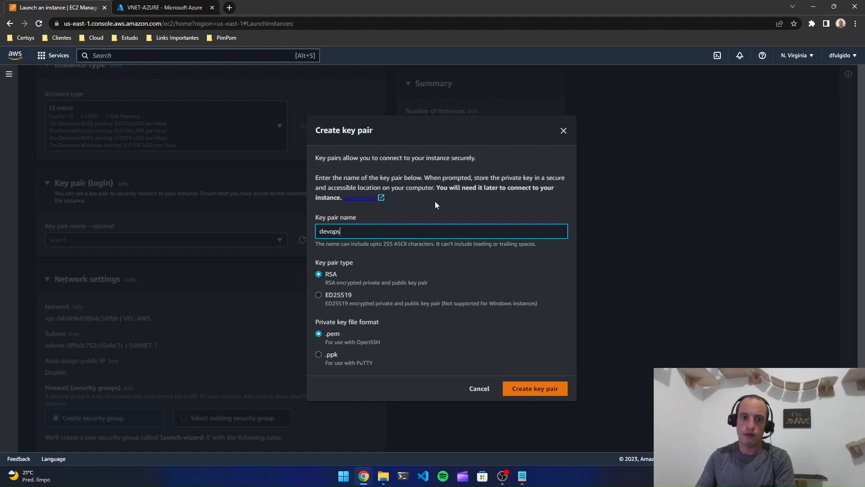
text(nainfra)
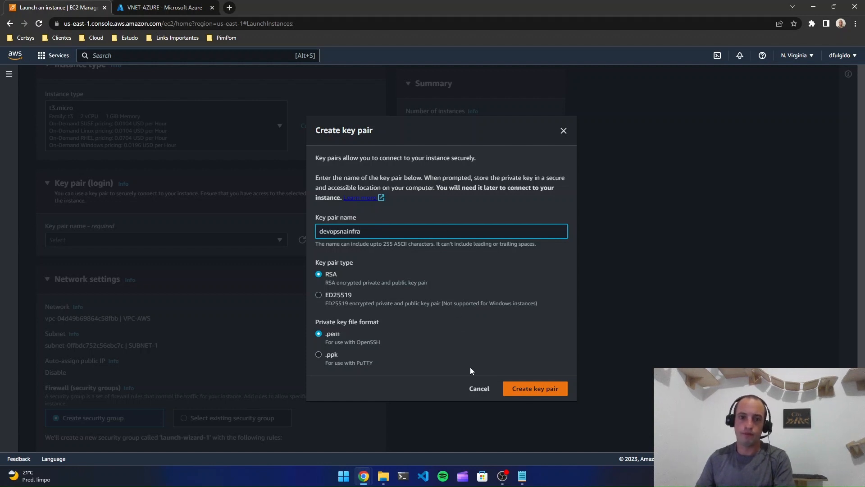
click(529, 391)
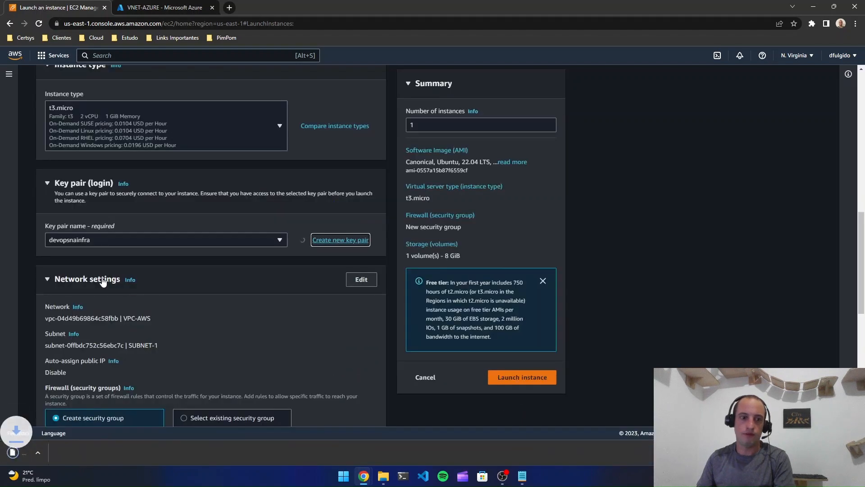
Edit the instance's network settings and enable auto-assignment of a public IP
scroll(311, 353, down, 2)
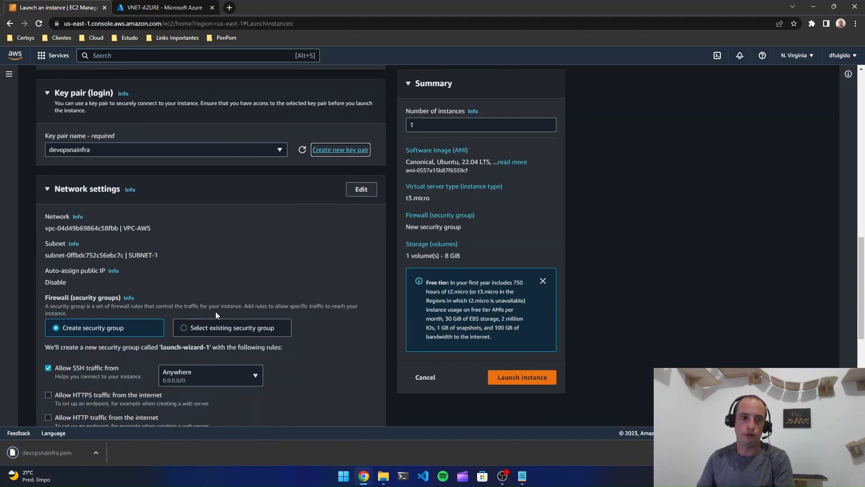
click(363, 188)
scroll(271, 221, down, 1)
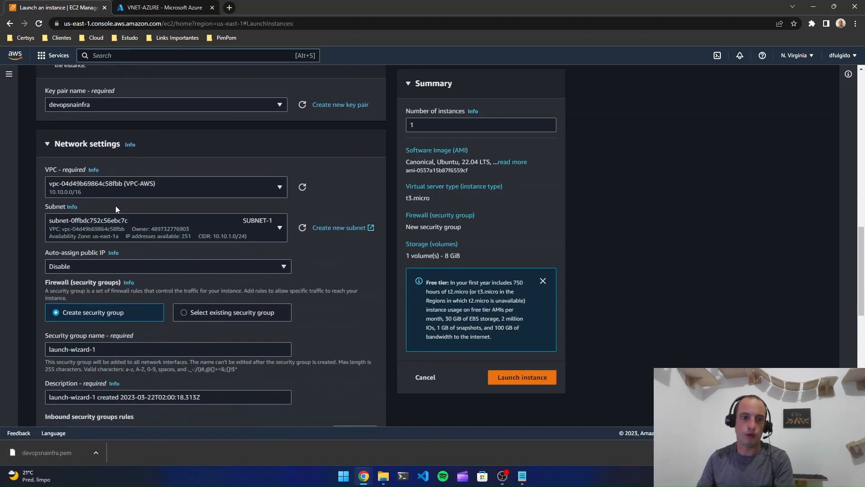
click(199, 266)
click(182, 282)
Switch the firewall to an existing security group and select the default group
scroll(296, 298, down, 2)
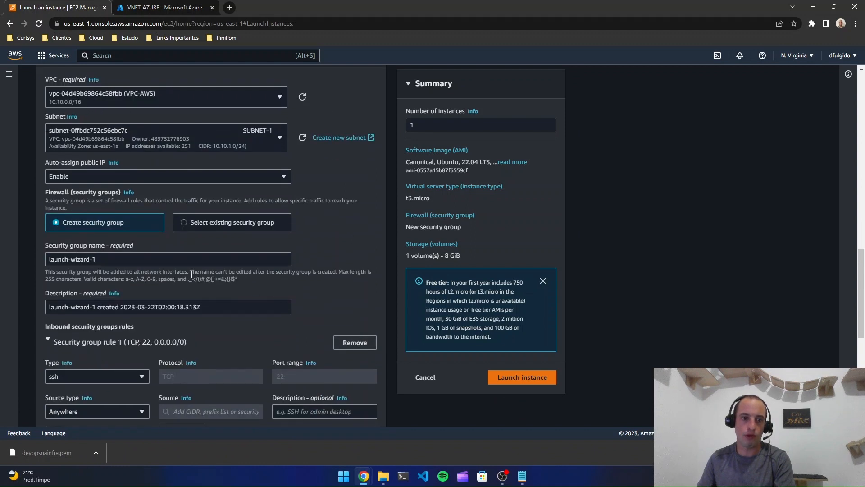
click(225, 228)
click(153, 260)
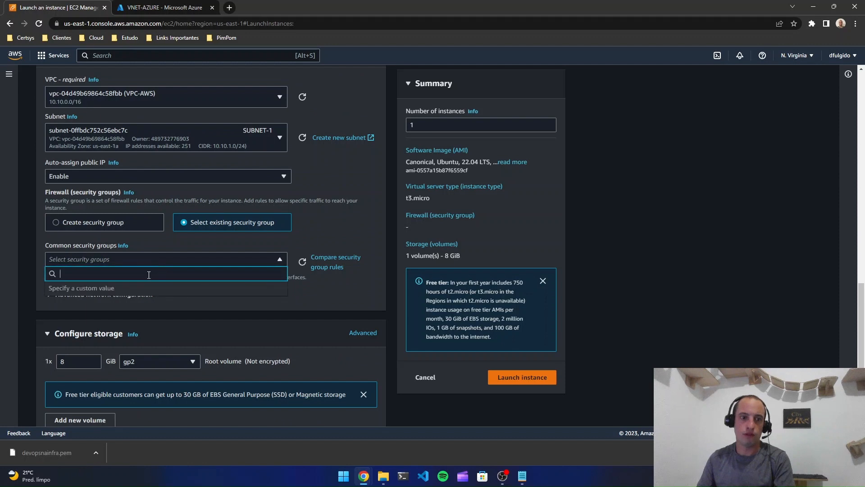
click(158, 288)
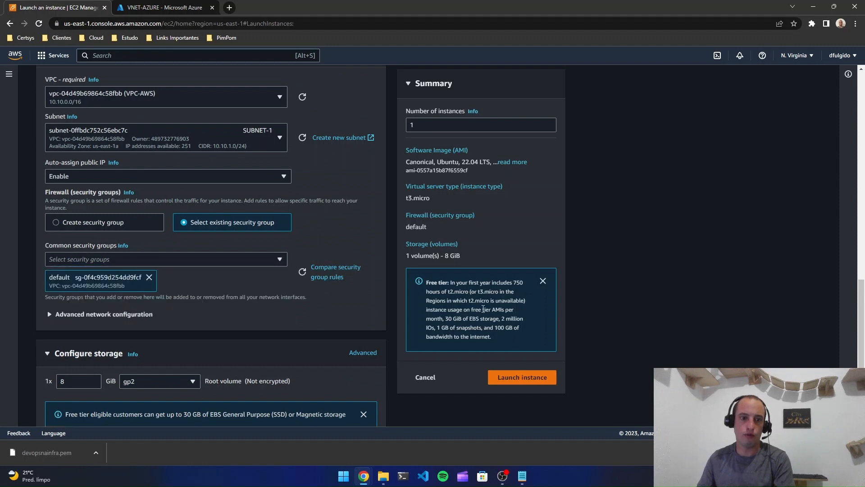
Set the instance's root volume type to General purpose SSD (gp3)
scroll(280, 322, down, 2)
click(131, 294)
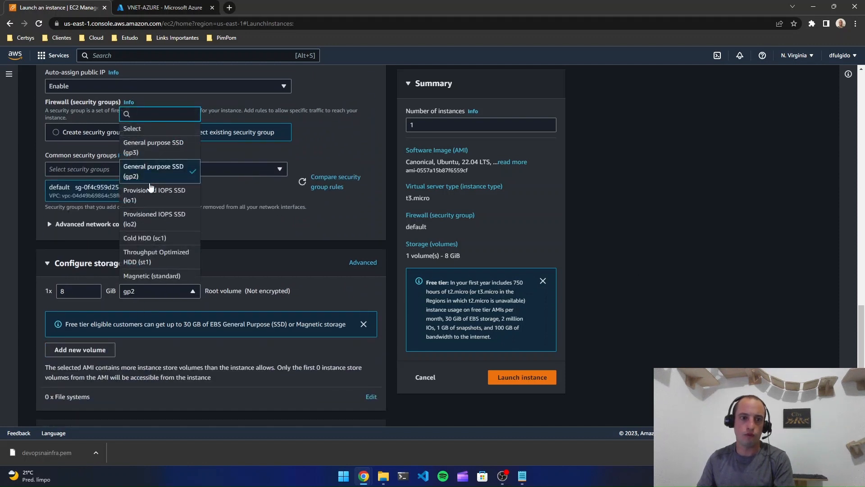
click(151, 147)
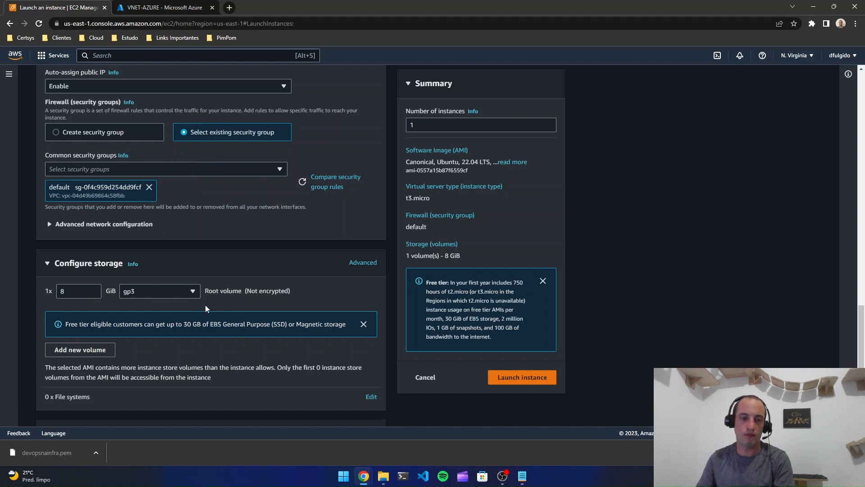
Launch the configured EC2 instance and open the list of all instances
scroll(206, 308, down, 1)
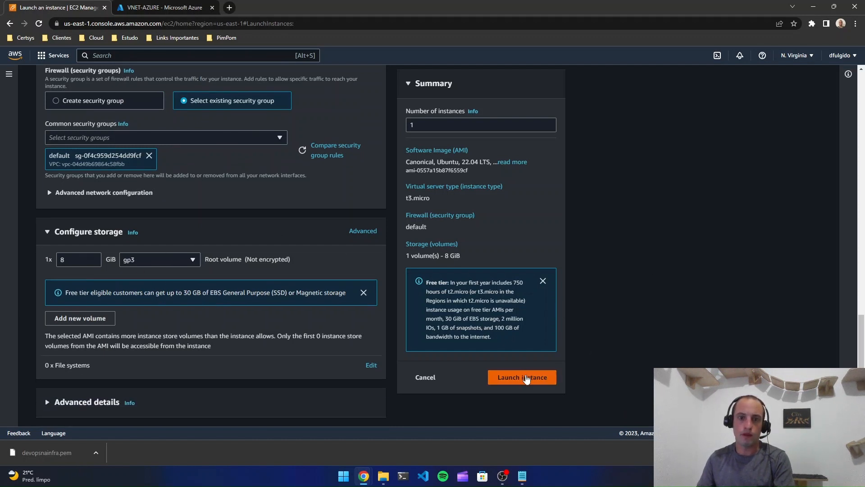
click(525, 379)
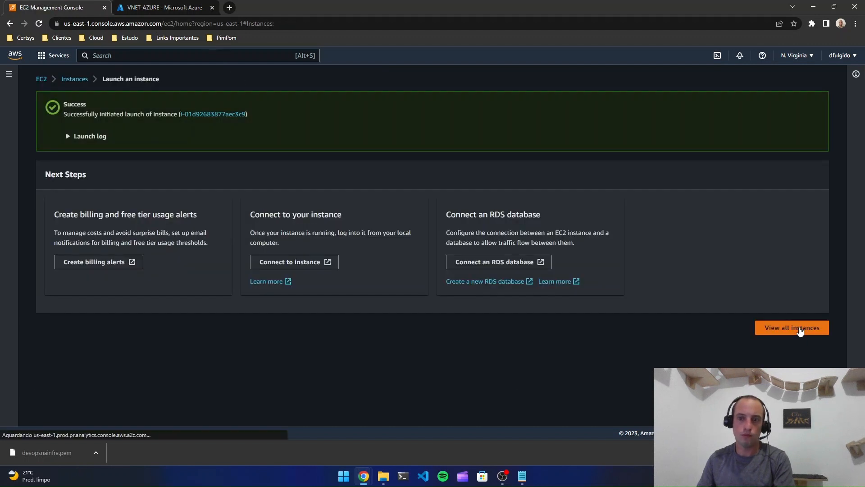
click(793, 328)
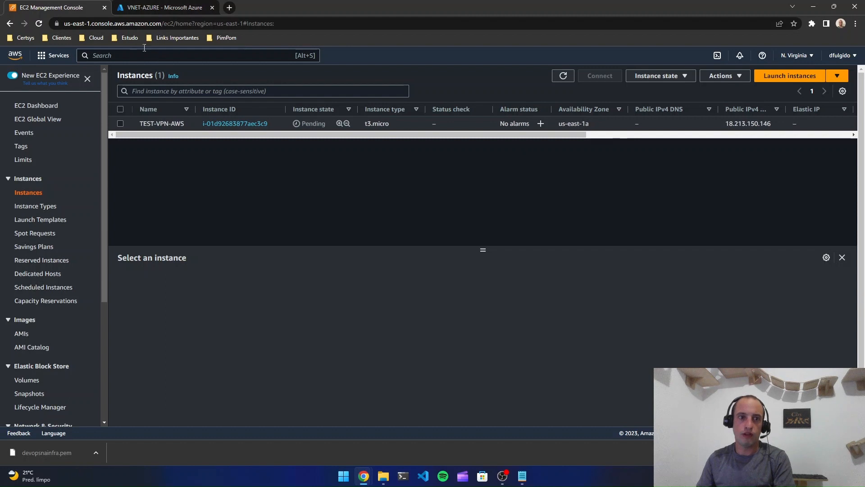
Duplicate the EC2 browser page, search for vpn and open the VPC console in the copy
right_click(55, 12)
click(102, 75)
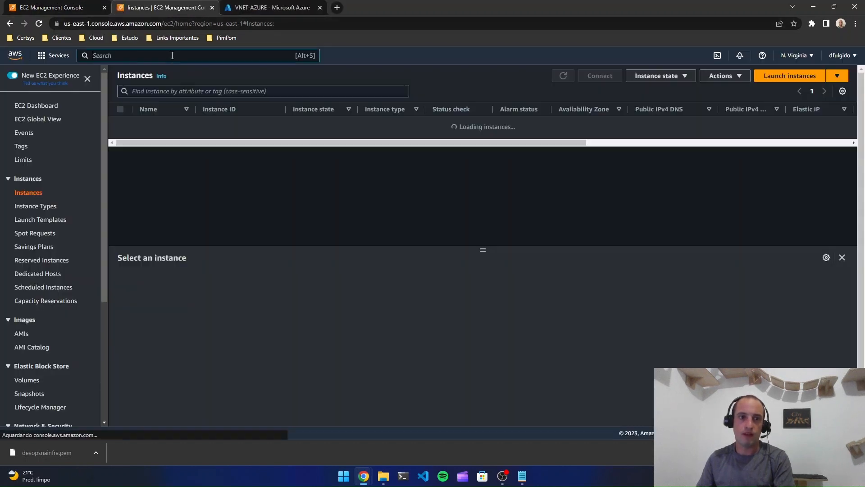
click(172, 55)
text(vpn)
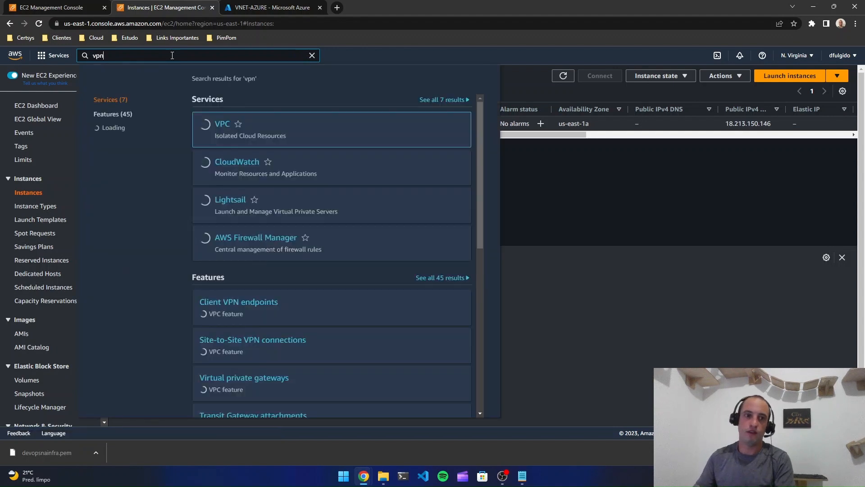
click(222, 123)
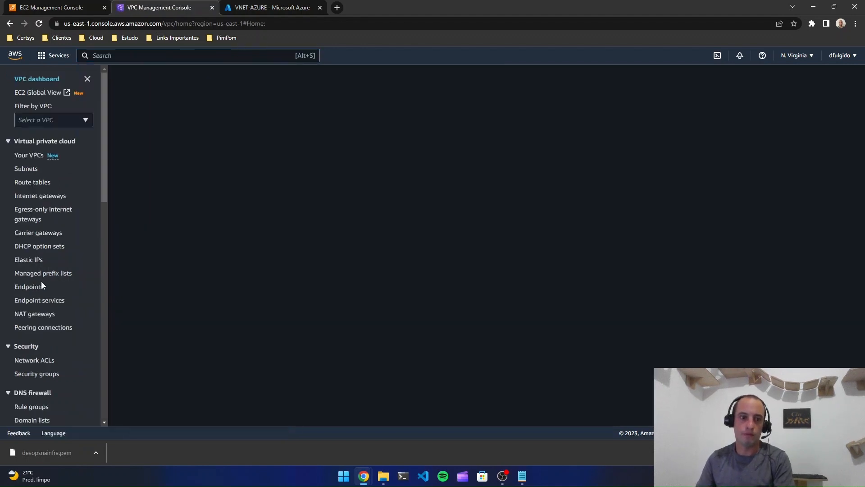
Open the site-to-site VPN connections and check the tunnel details of VPN-AWS
scroll(42, 288, down, 10)
scroll(34, 252, up, 1)
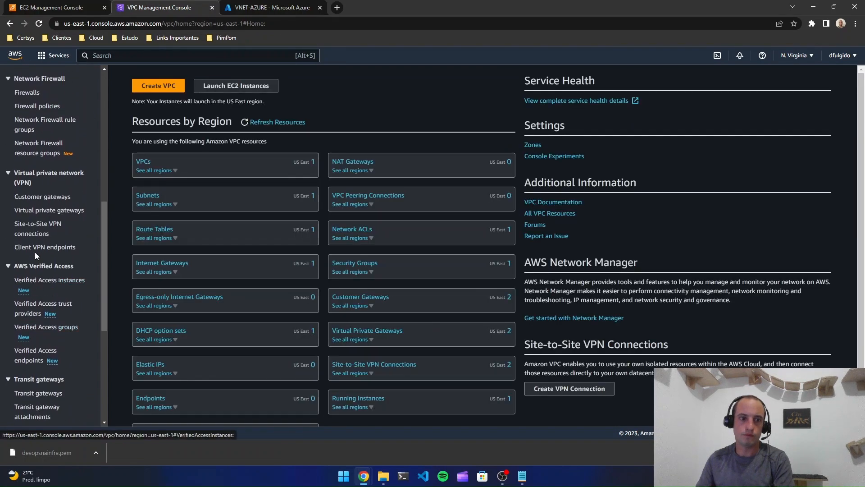
click(36, 232)
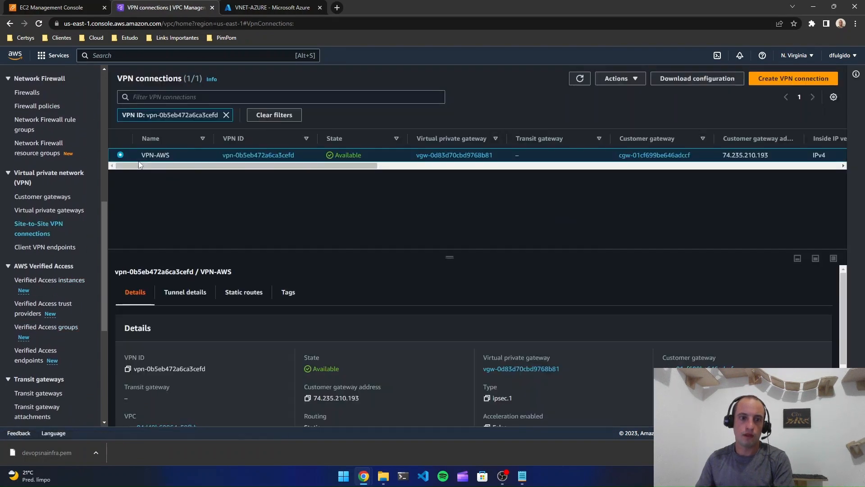
click(181, 293)
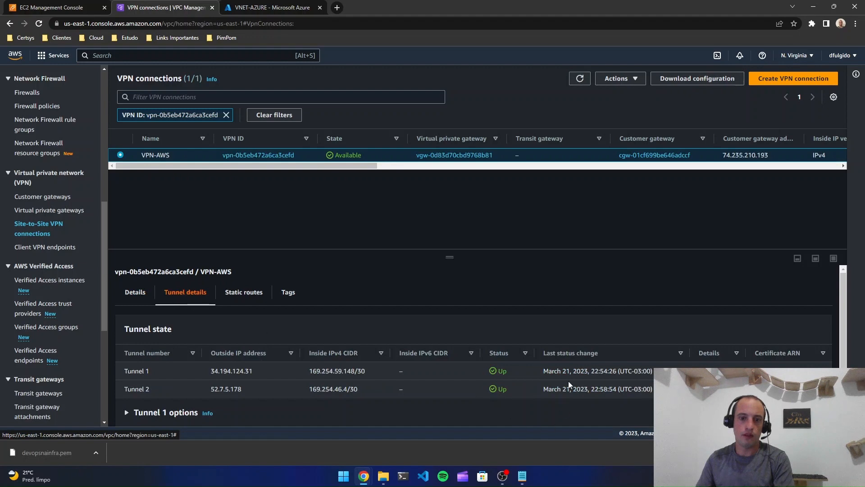
Switch to the Azure portal, refresh the VNET-AZURE subnets and open the virtual network gateways
click(266, 7)
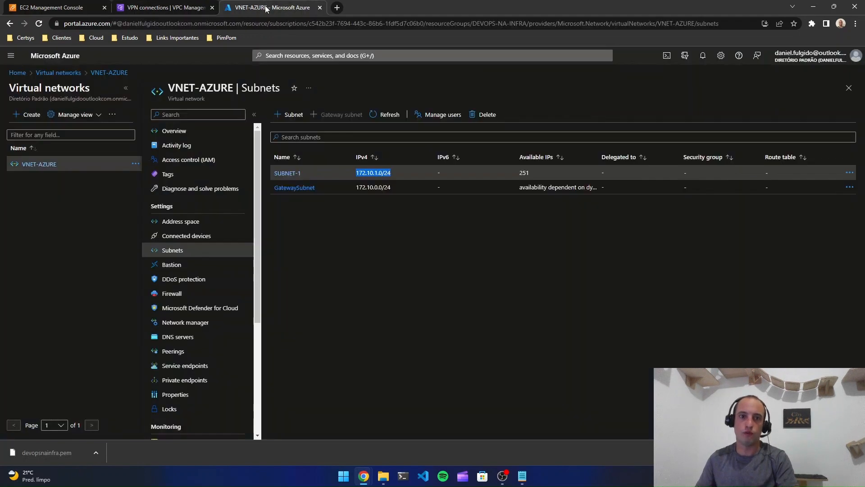
click(383, 115)
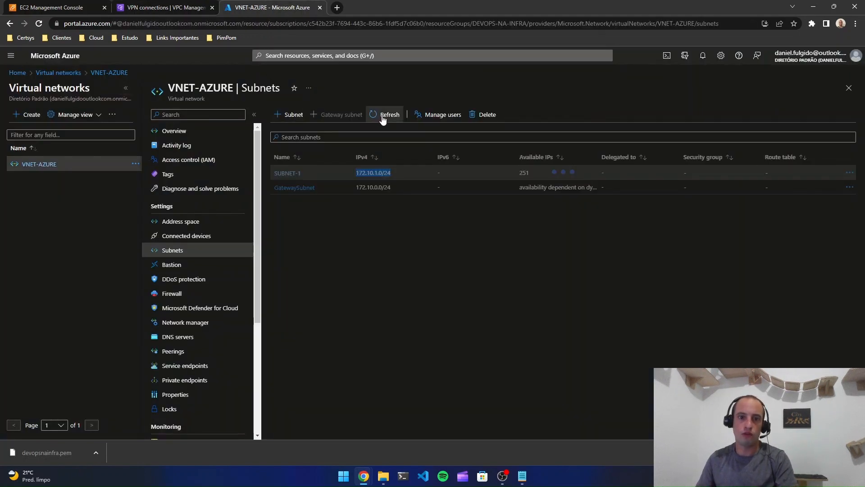
click(329, 55)
text(vi)
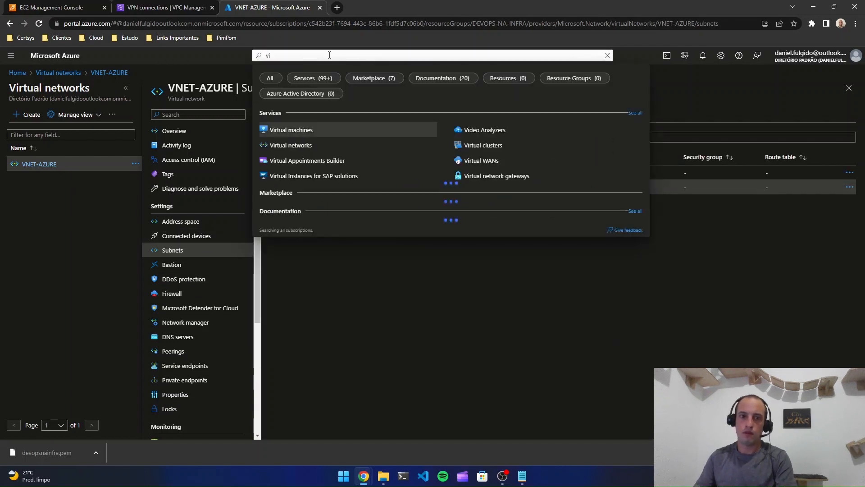
key(BackSpace)
key(BackSpace)
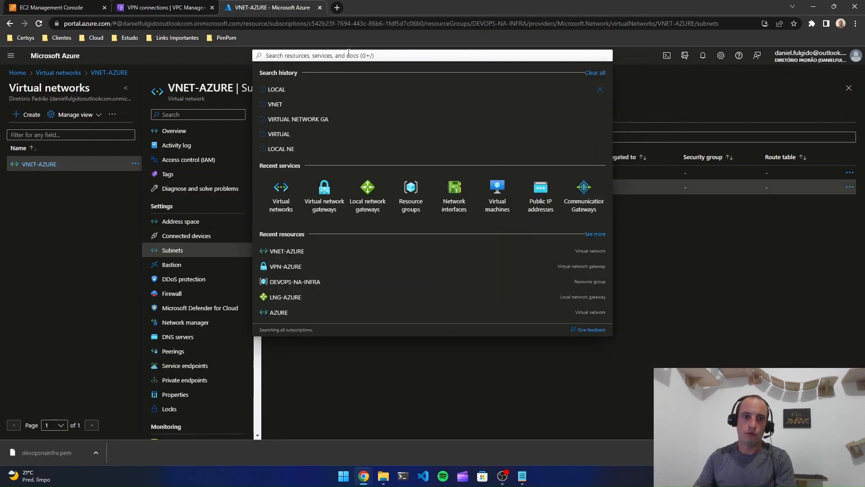
click(330, 195)
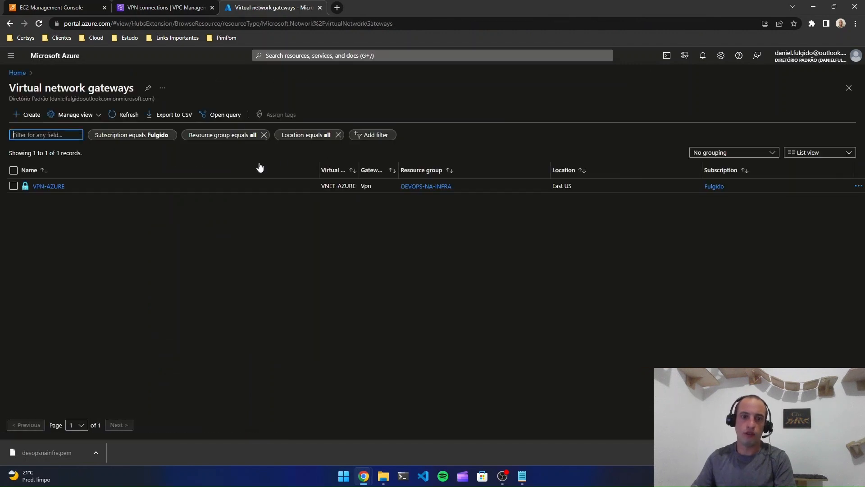
Open the VPN-AZURE gateway, dismiss the browser's energy saver notice and check the status of its connections
click(63, 186)
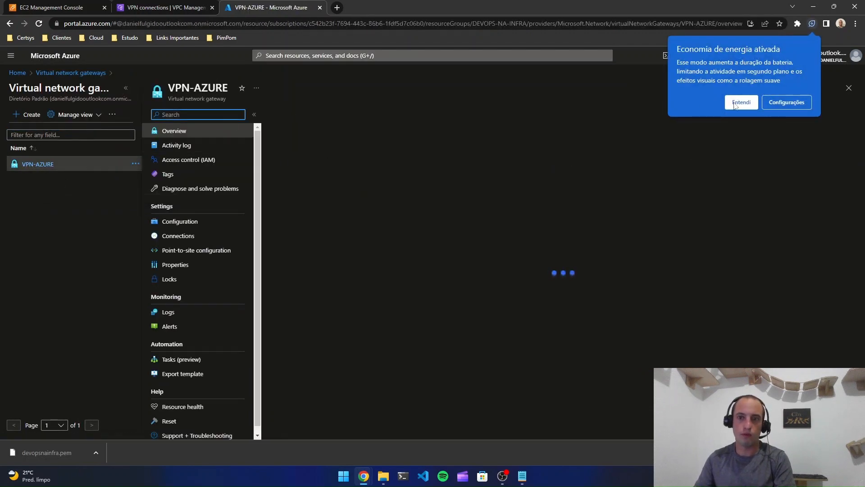
click(737, 103)
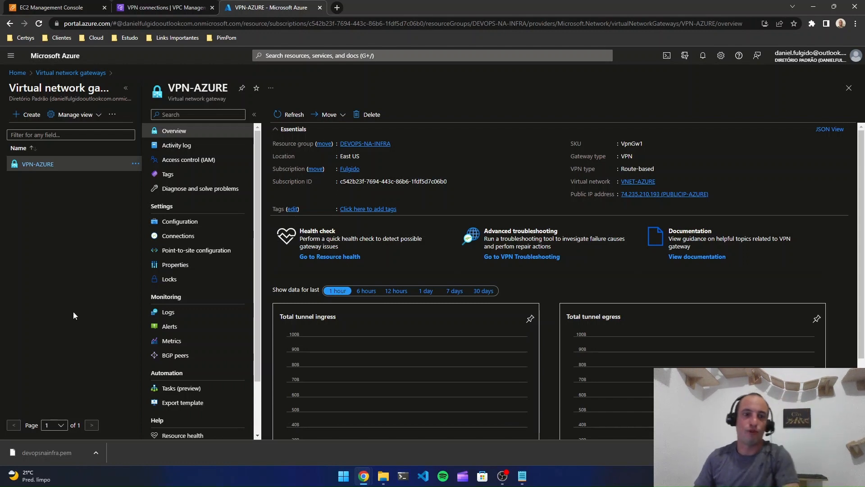
click(192, 236)
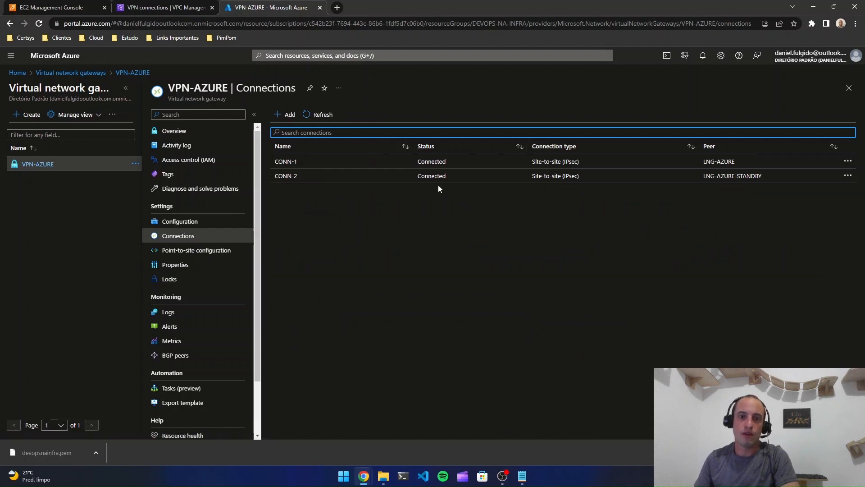
Search for the virtual machines service and start creating a new Azure virtual machine
click(291, 55)
text(virtual)
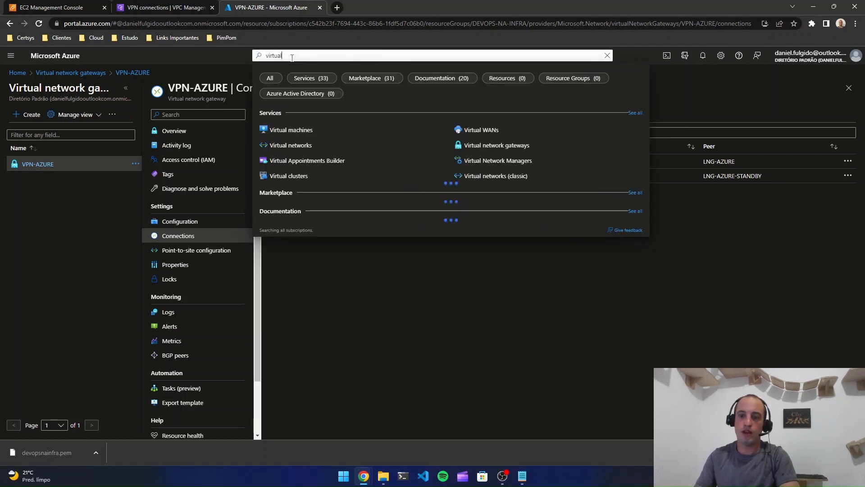
click(285, 132)
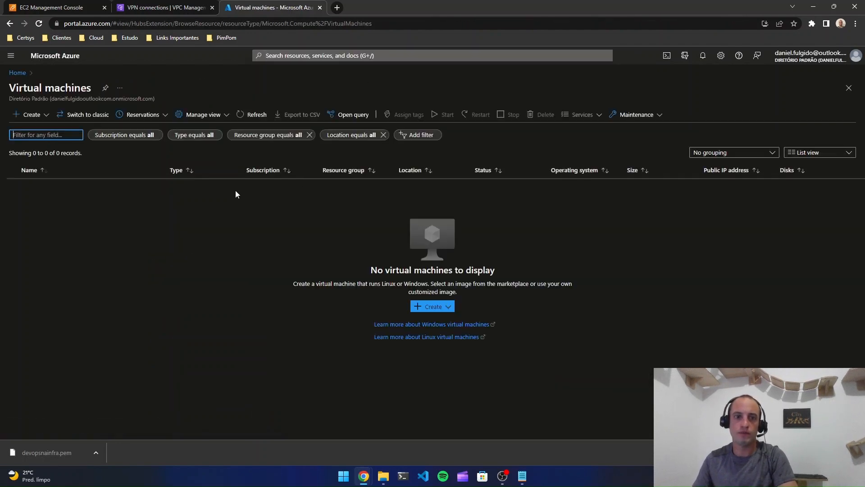
click(44, 116)
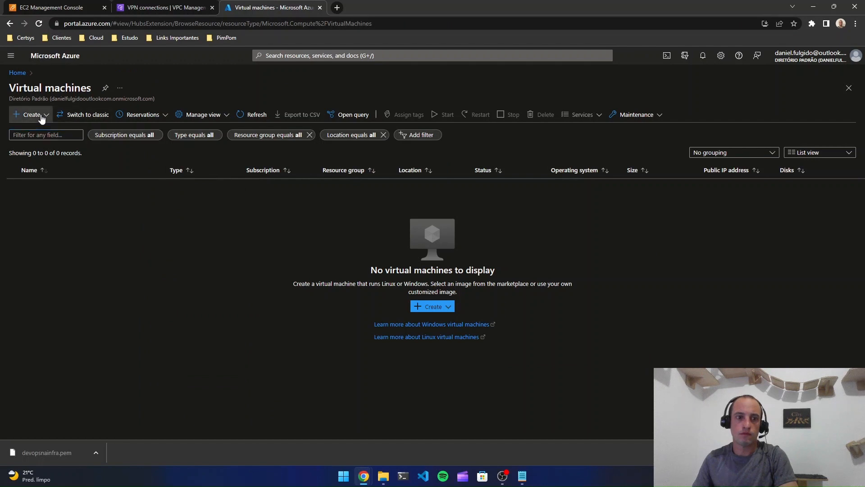
click(52, 131)
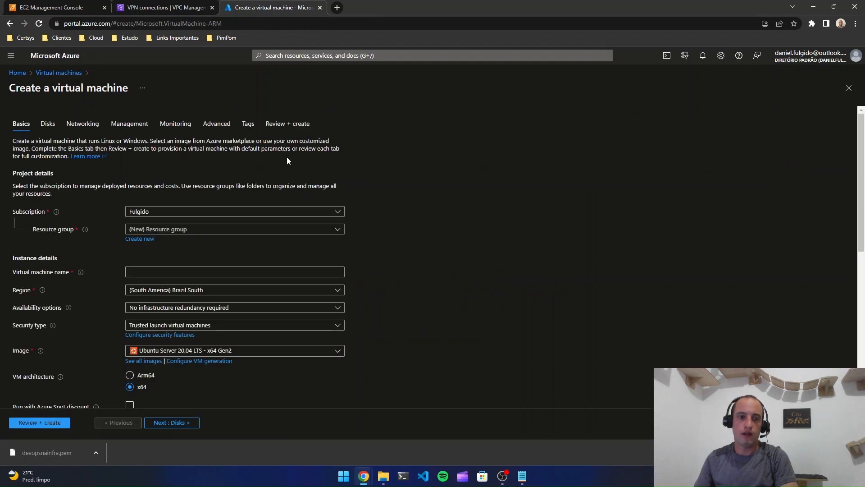
Assign the virtual machine to the DEVOPS-NA-INFRA resource group and name it VM-AZURE
click(207, 230)
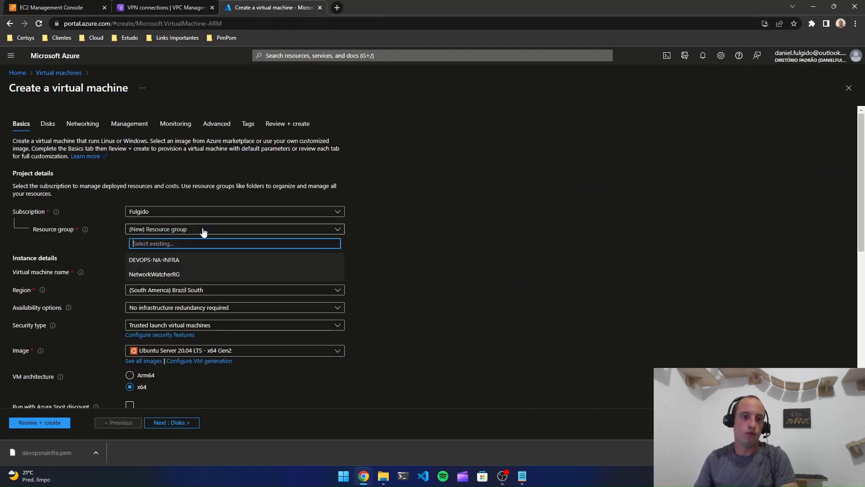
click(196, 258)
scroll(392, 260, down, 2)
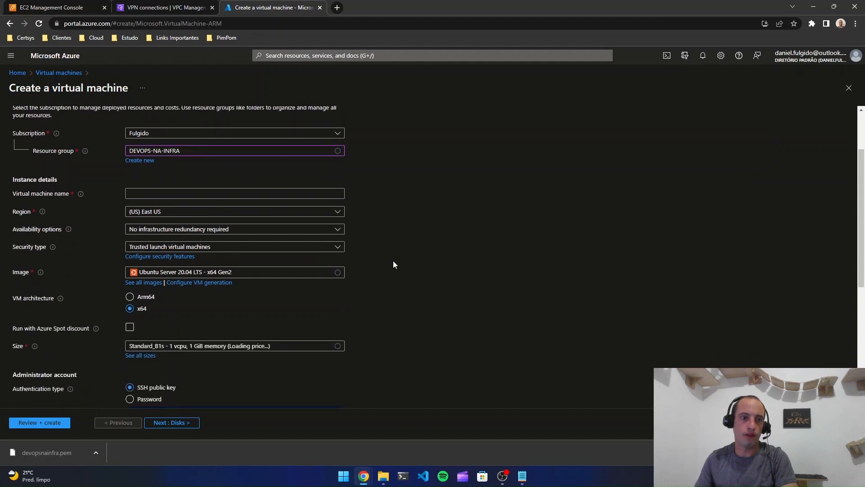
click(210, 182)
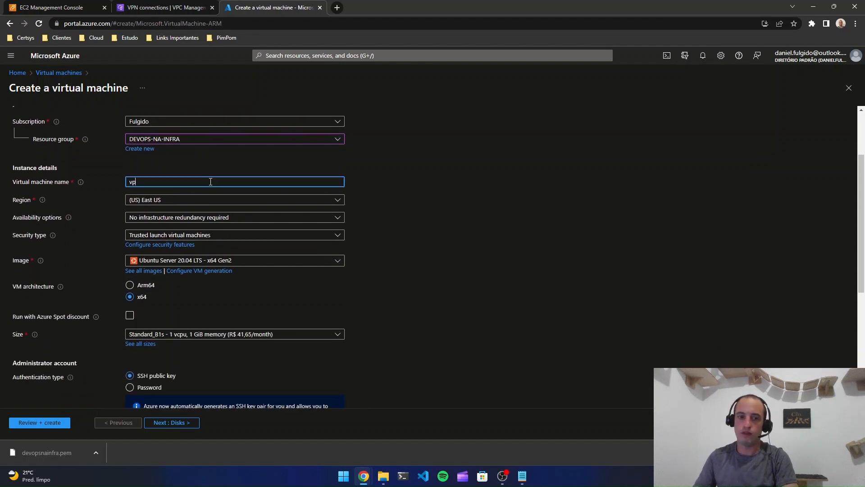
text(AZURE)
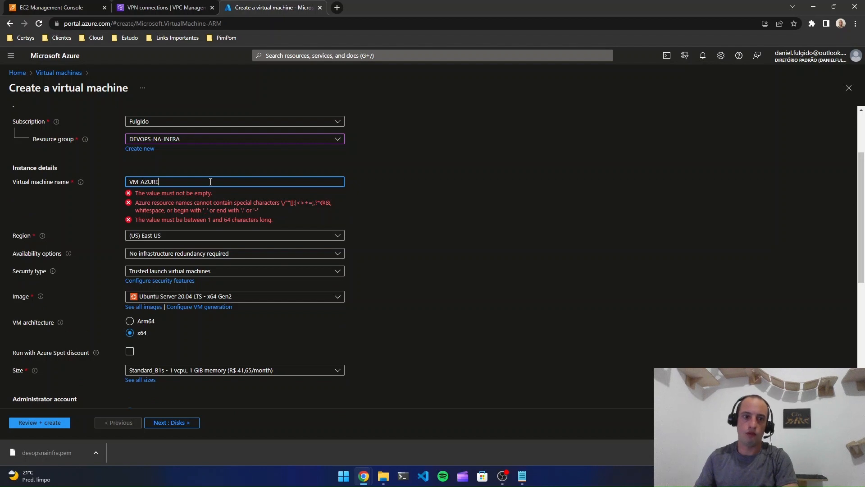
click(380, 207)
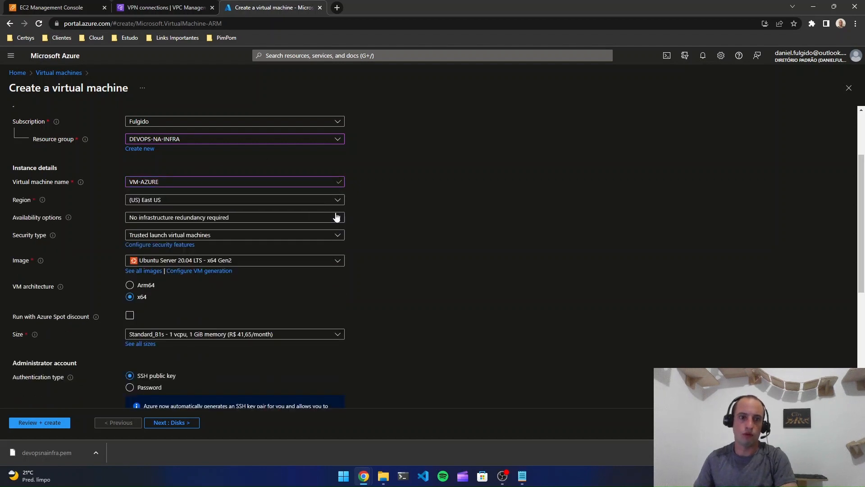
Keep availability at no infrastructure redundancy required and set the virtual machine's security type to Standard
click(179, 217)
click(179, 219)
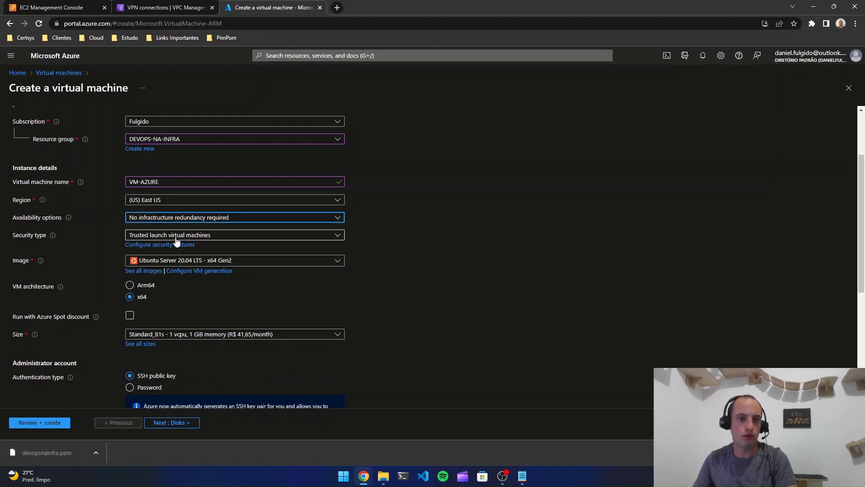
click(178, 236)
click(175, 247)
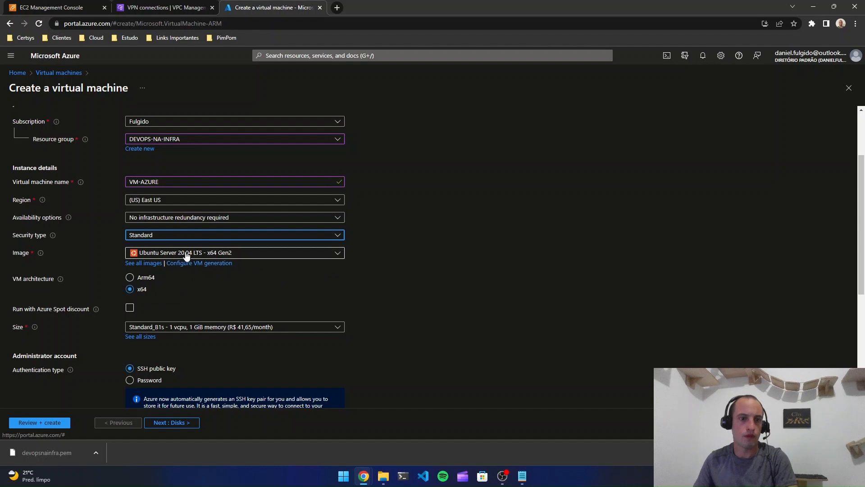
click(152, 237)
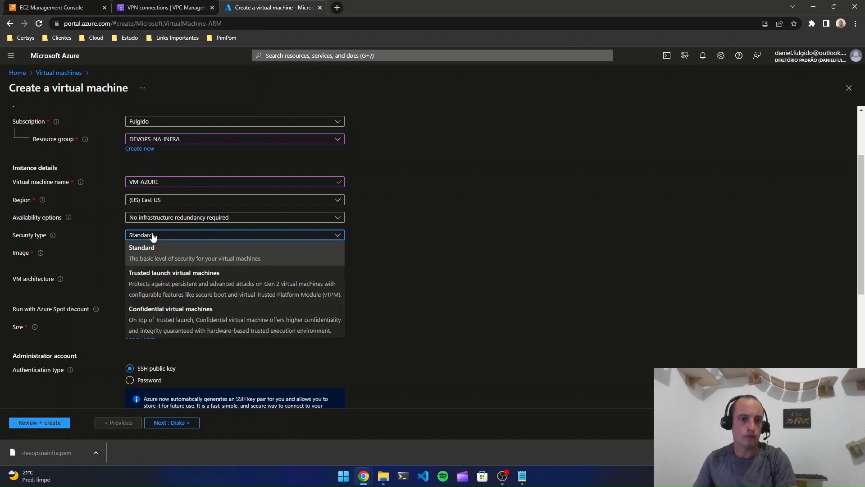
click(152, 236)
click(188, 295)
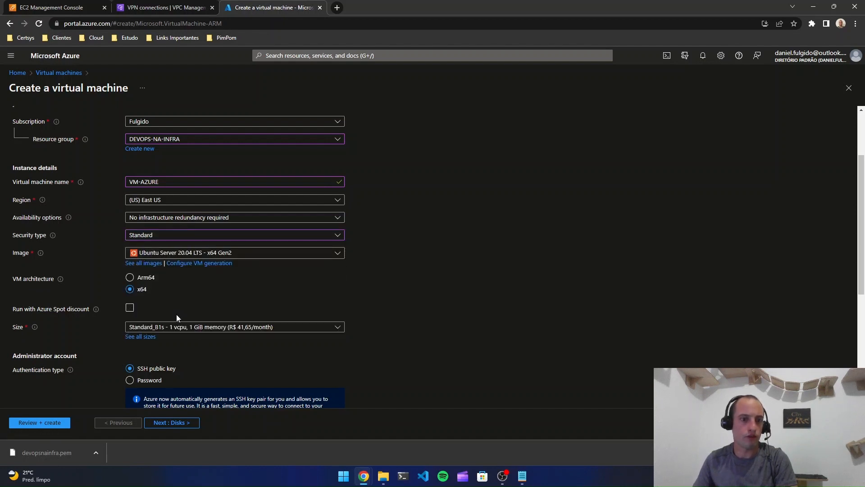
Switch the administrator account's authentication type from SSH public key to password
scroll(176, 315, down, 1)
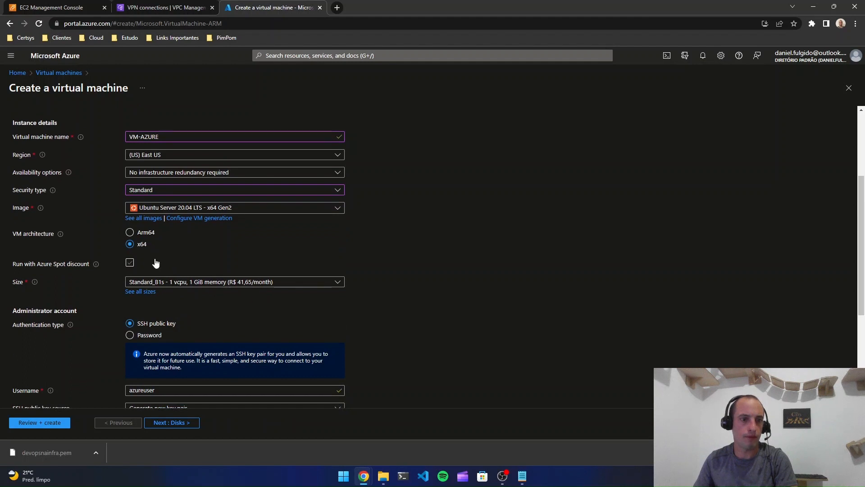
scroll(156, 263, down, 1)
scroll(174, 309, down, 1)
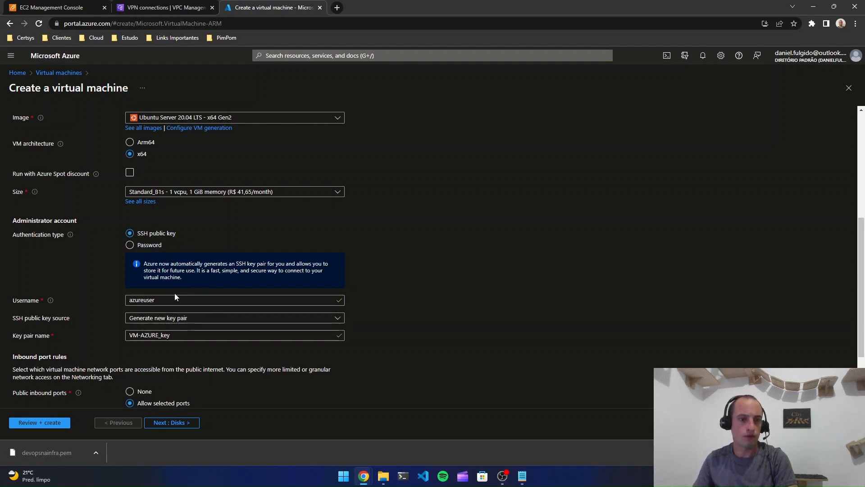
click(145, 245)
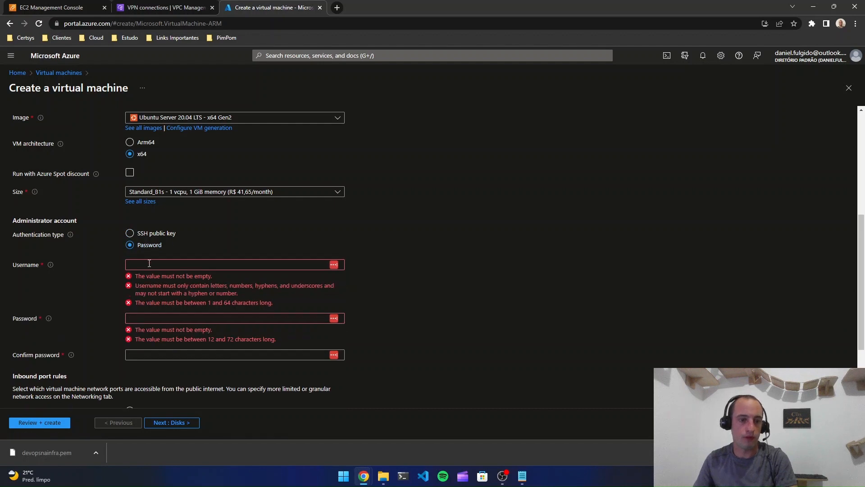
Set the administrator username to azureuser, then enter and confirm the administrator account password
click(217, 266)
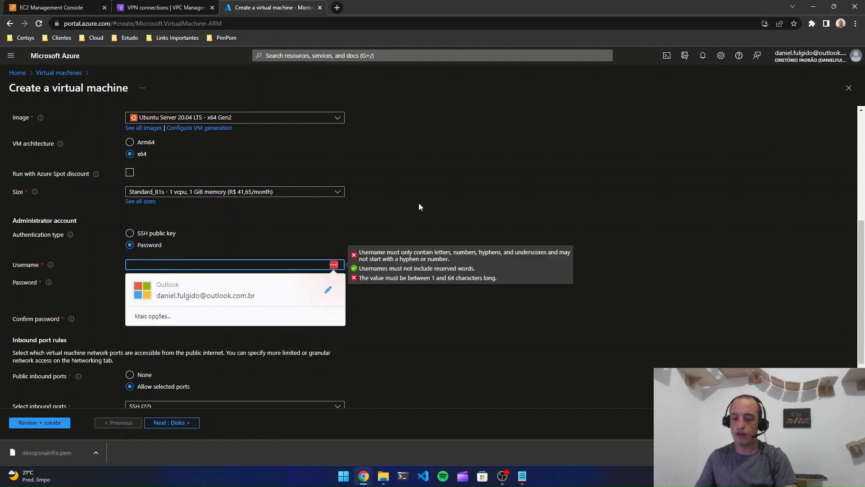
text(azureuse)
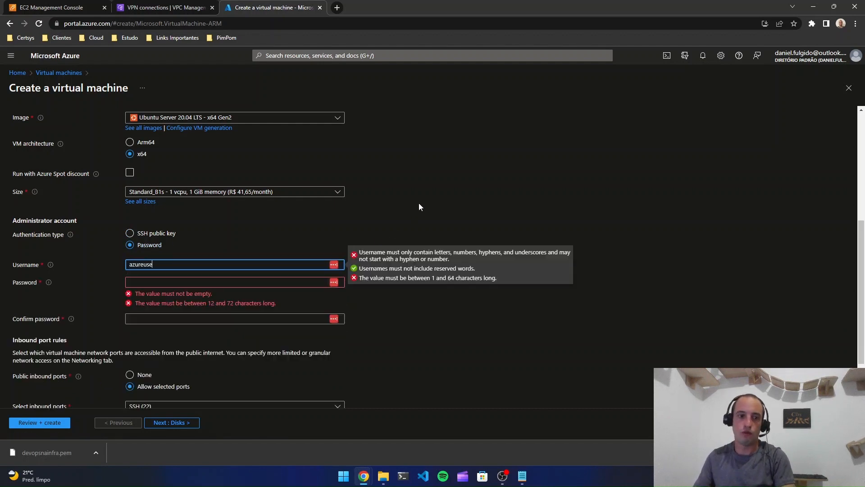
text(r)
click(243, 281)
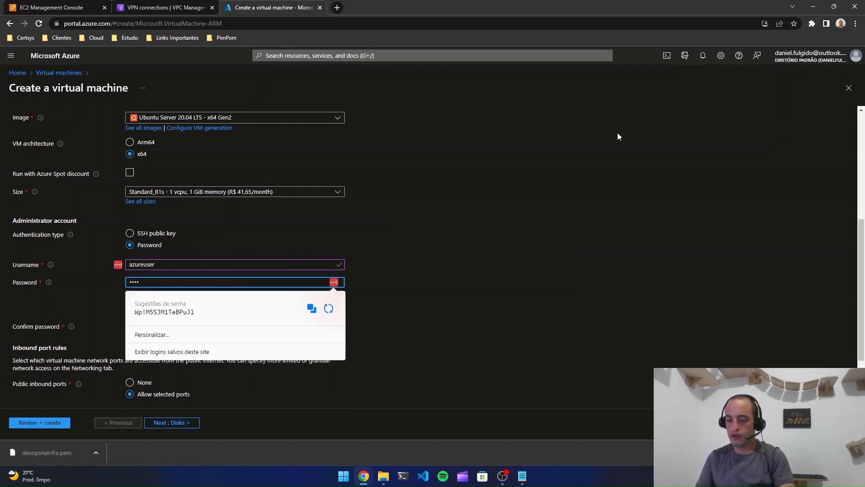
text(••••)
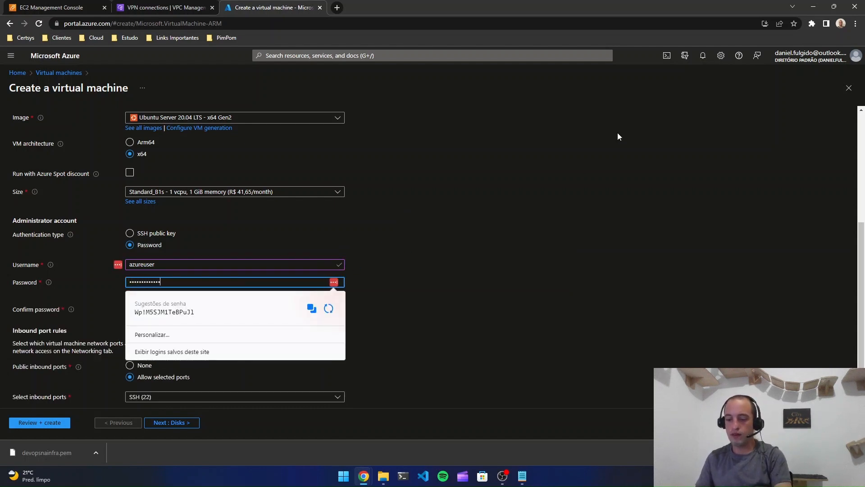
click(618, 136)
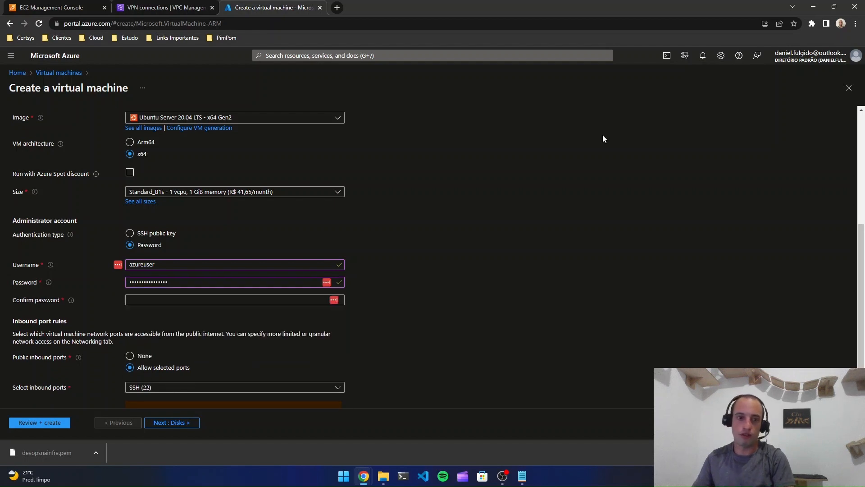
click(234, 304)
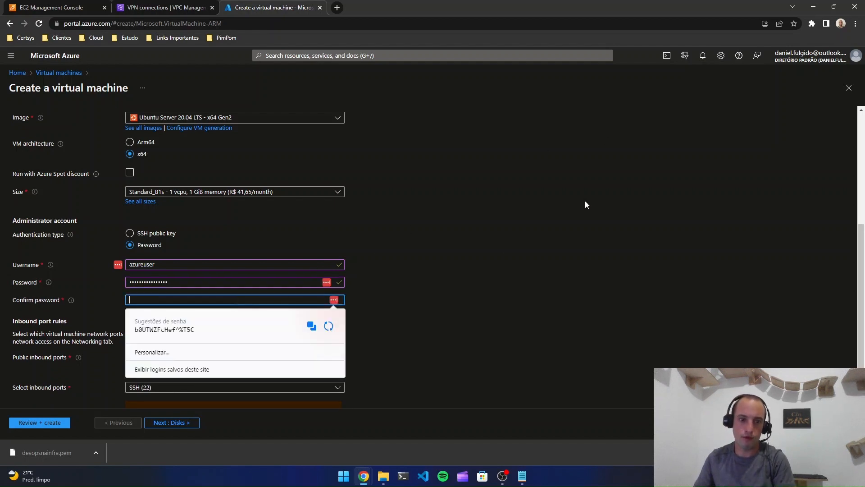
click(601, 183)
scroll(383, 256, down, 1)
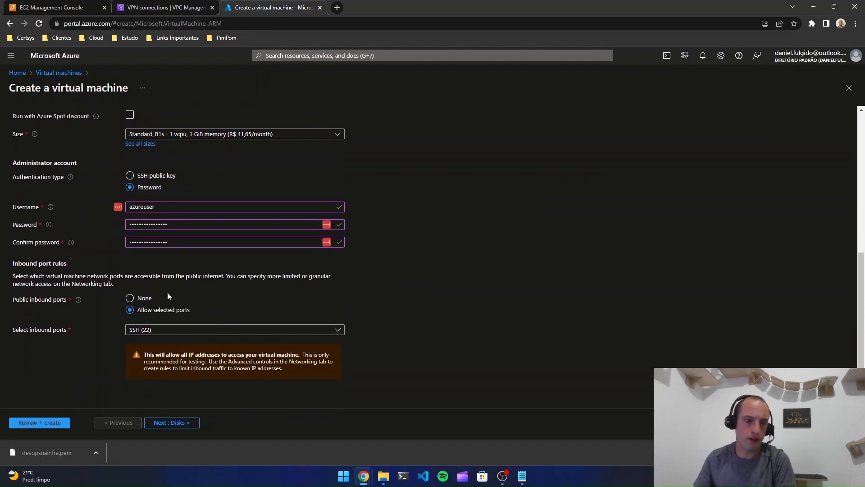
Accept the default disk settings, proceed to the networking settings and dismiss the offer to save the login
click(179, 427)
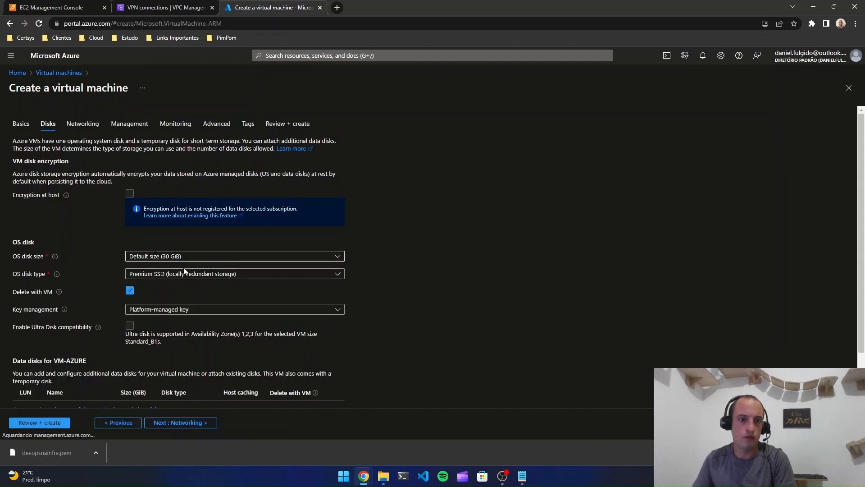
scroll(241, 344, down, 1)
click(199, 422)
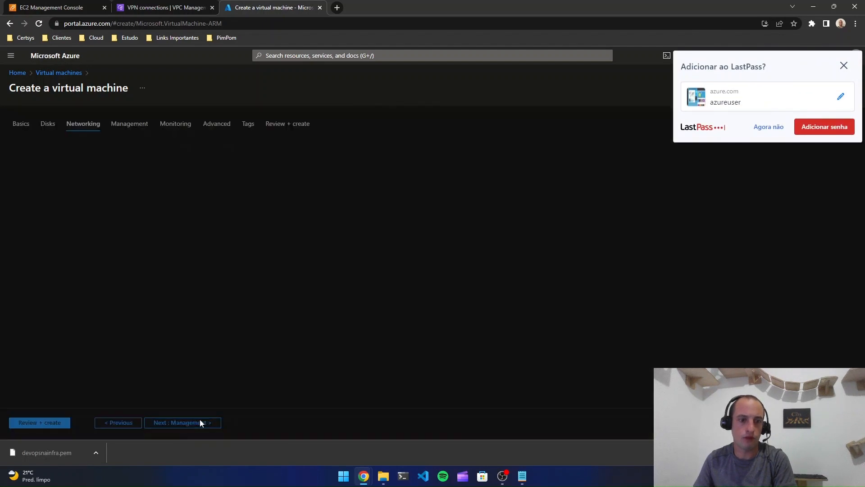
click(844, 65)
scroll(200, 197, down, 1)
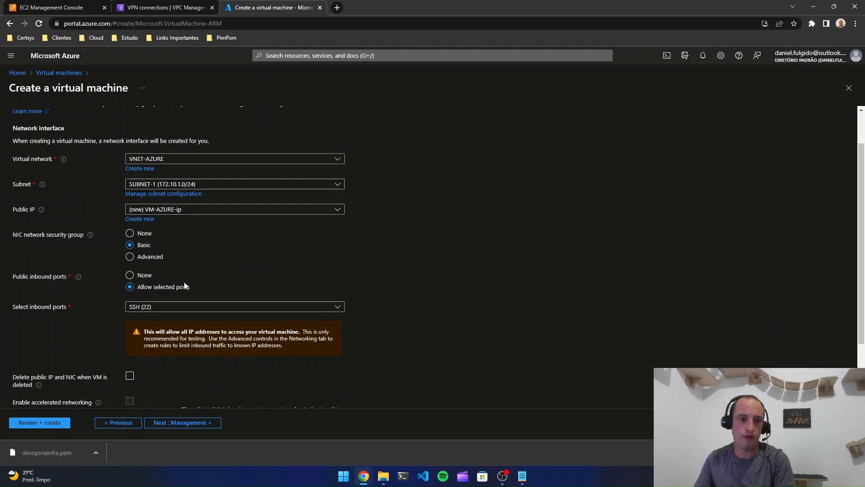
Set the NIC network security group to Advanced, keeping the new VM-AZURE-nsg group
click(149, 257)
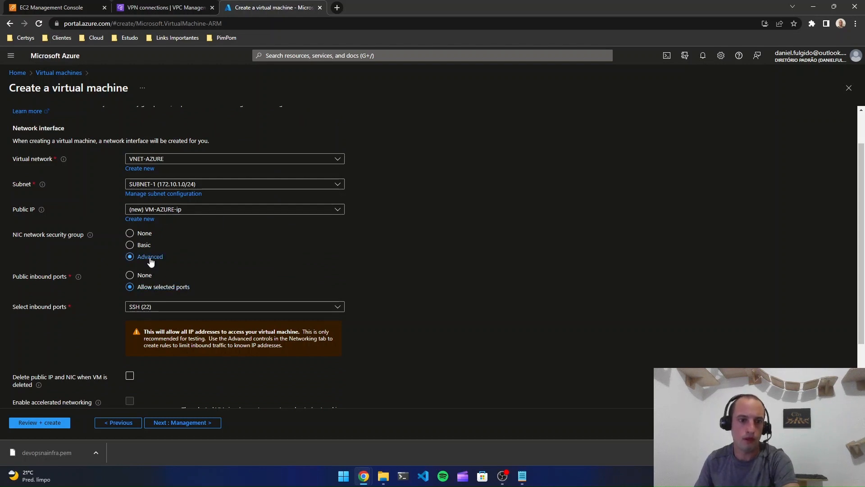
click(160, 278)
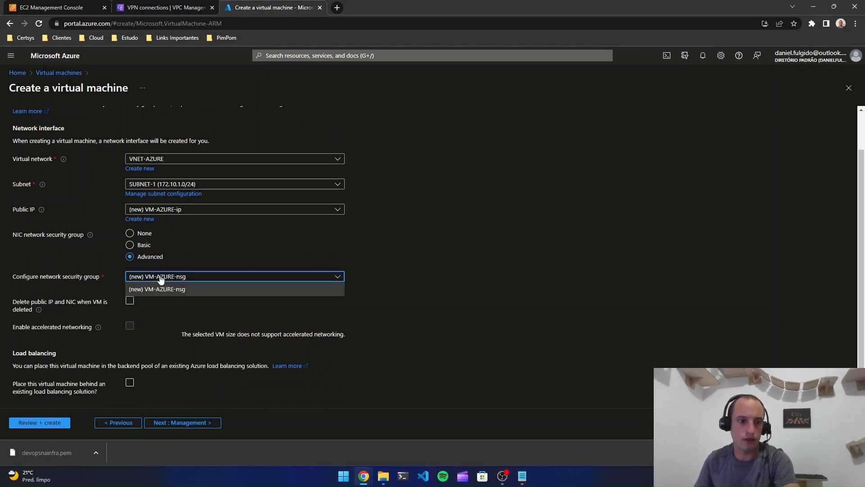
click(160, 278)
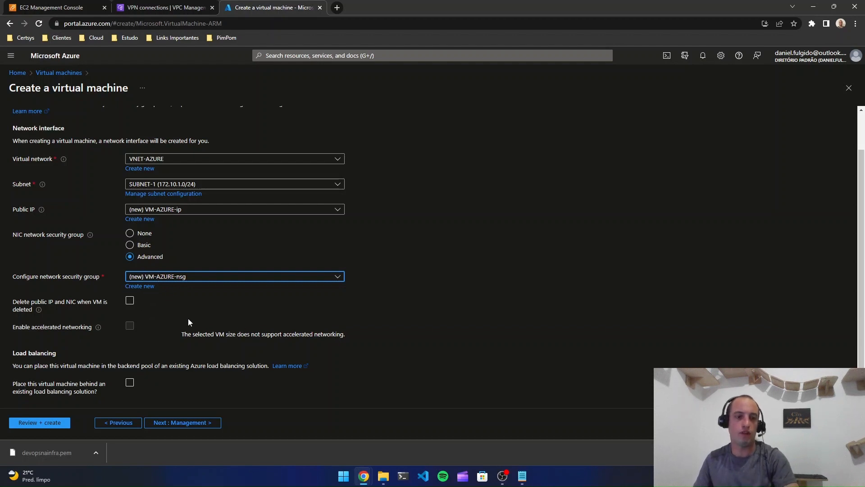
click(134, 291)
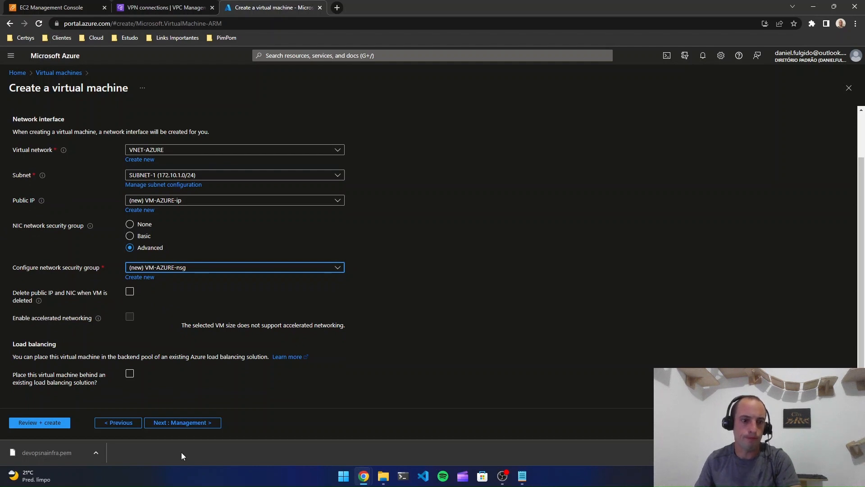
Keep the default management, monitoring, advanced and tag settings, review the configuration and create the virtual machine
click(192, 428)
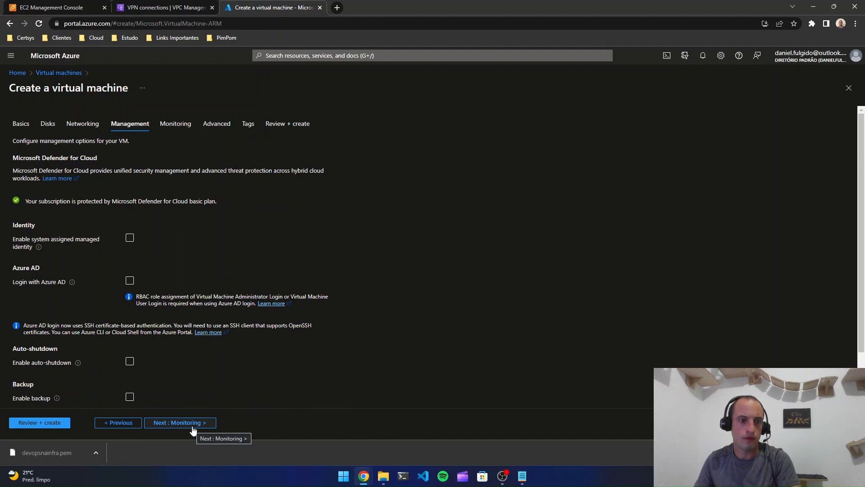
click(192, 424)
click(193, 425)
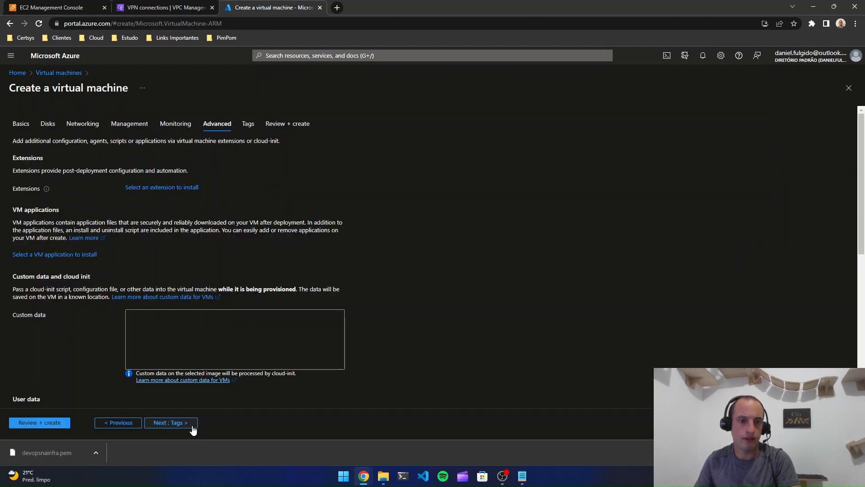
click(187, 425)
click(187, 425)
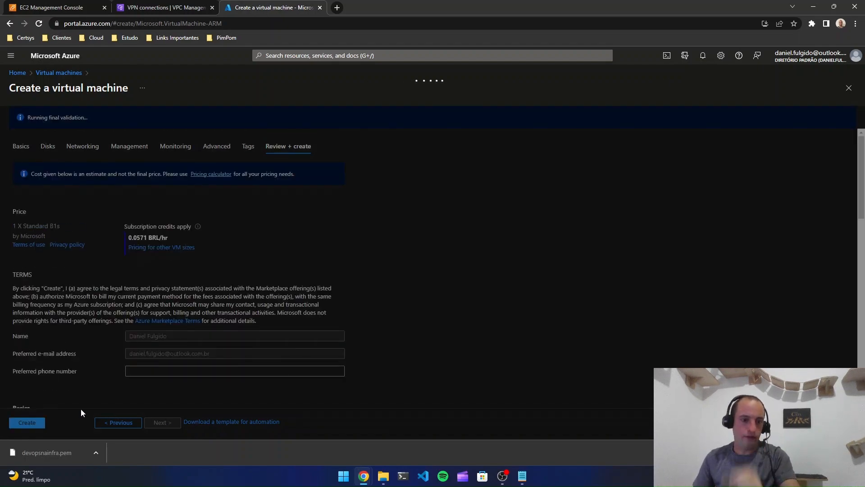
scroll(66, 373, down, 5)
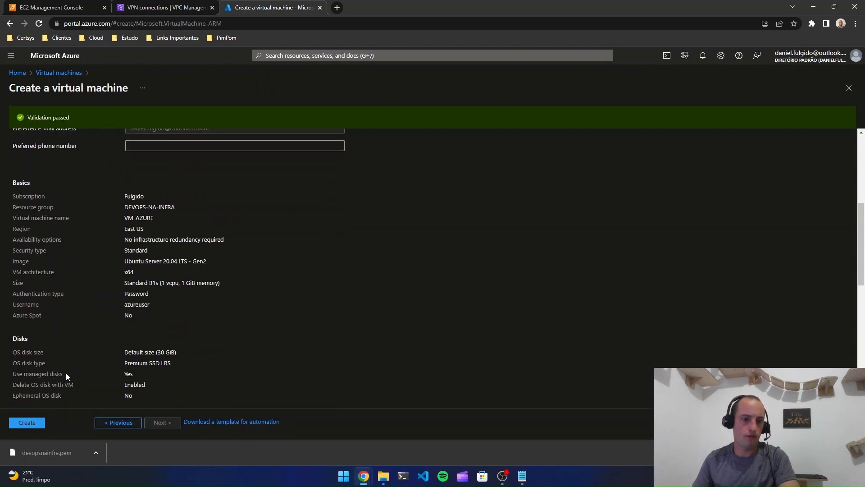
click(41, 422)
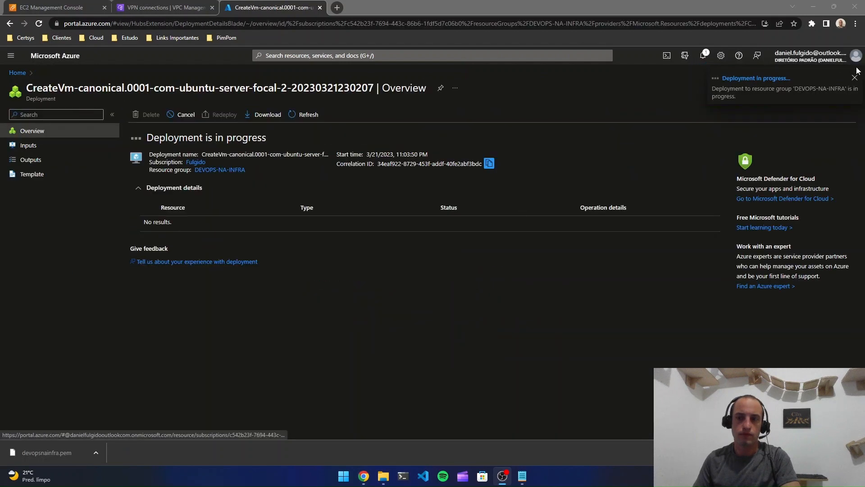
click(855, 79)
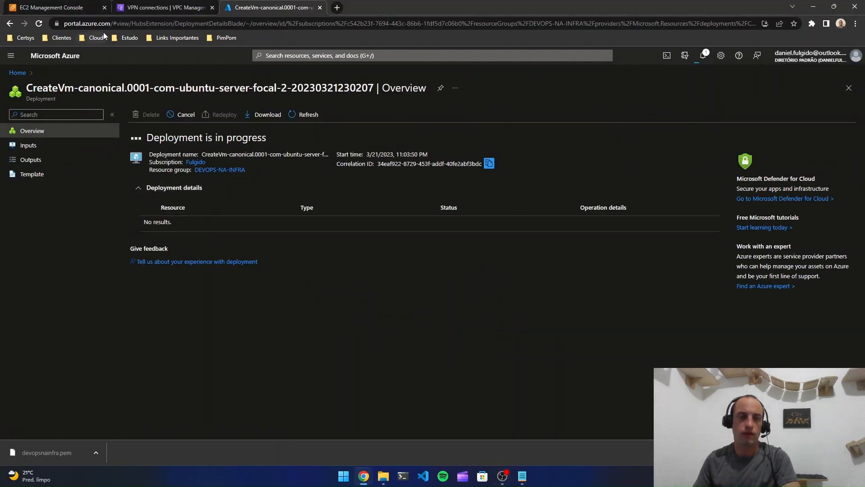
Switch to the EC2 console and copy the public IPv4 address of the TEST-VPN-AWS instance
click(63, 5)
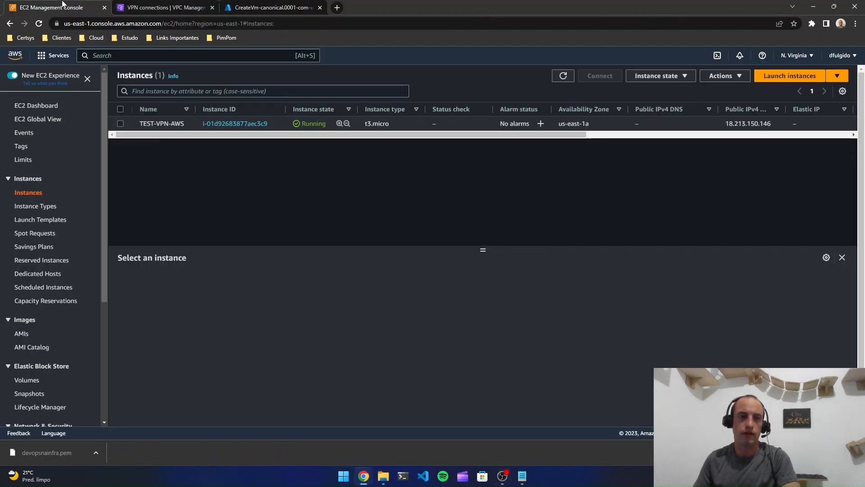
click(121, 124)
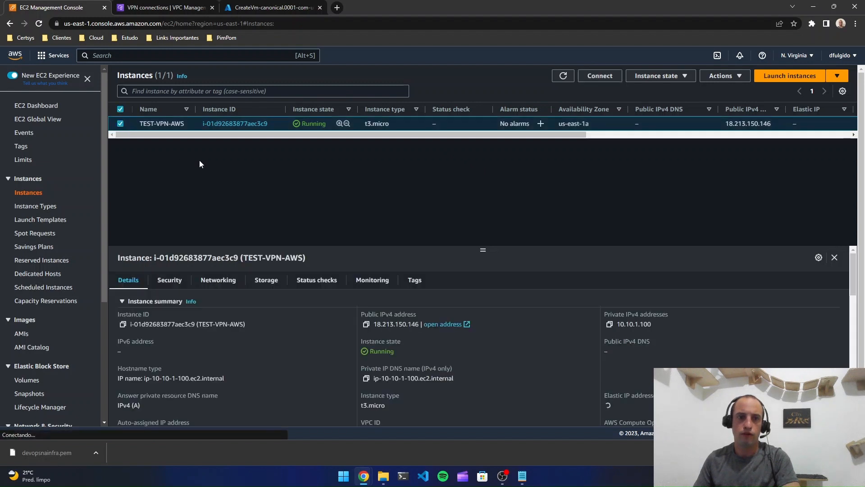
click(366, 324)
Open a Windows PowerShell terminal, change to the Downloads folder and list its files
click(403, 475)
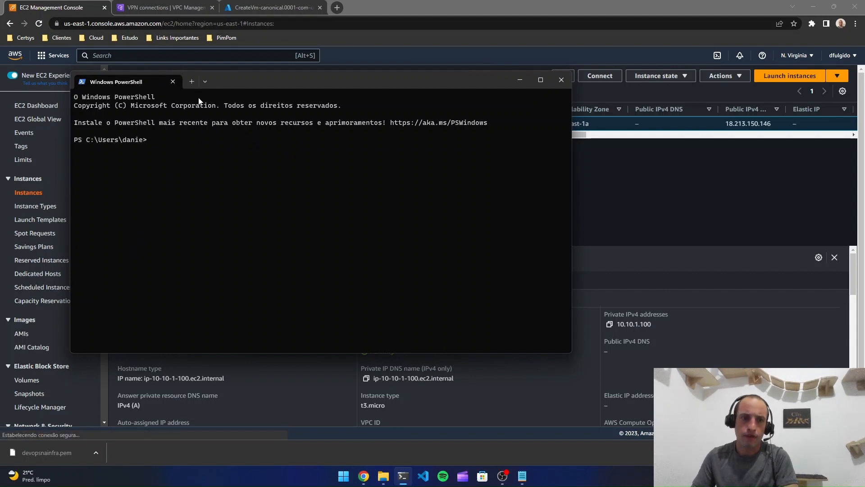
text(cd Down)
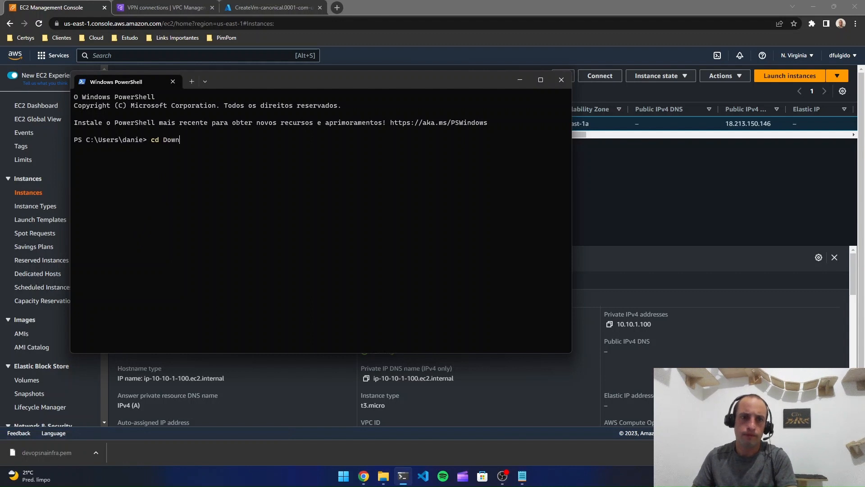
key(Tab)
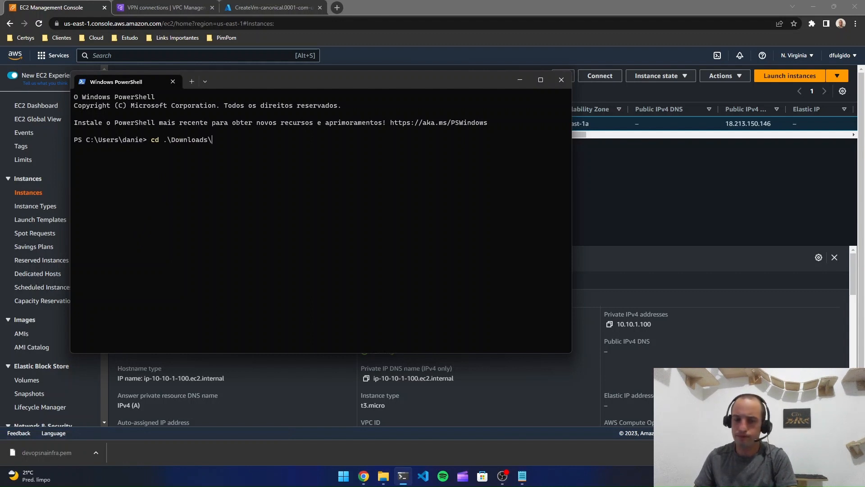
key(Return)
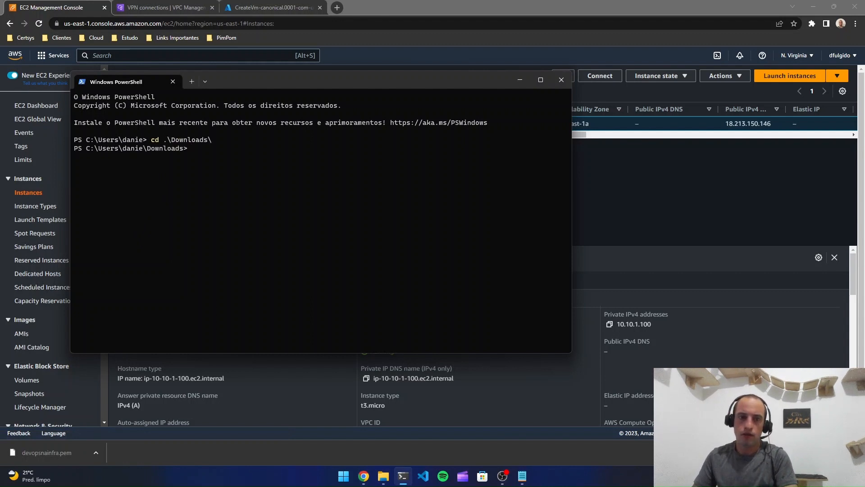
text(ls)
key(Return)
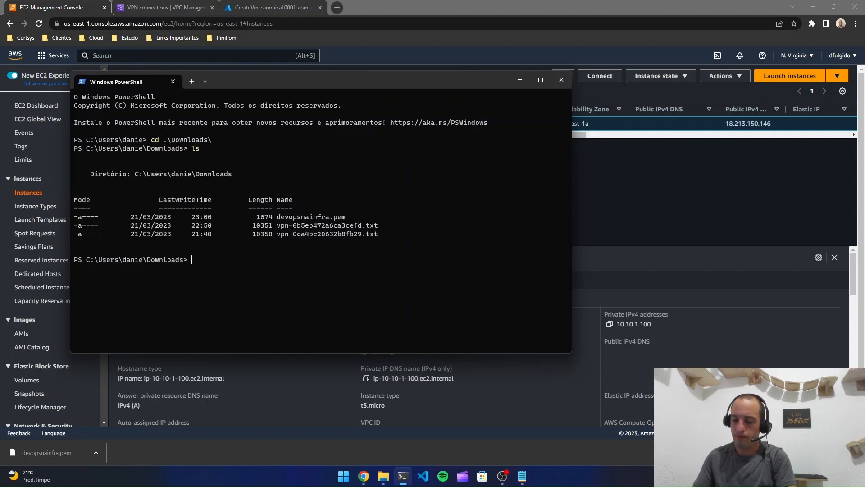
text(ssh -i)
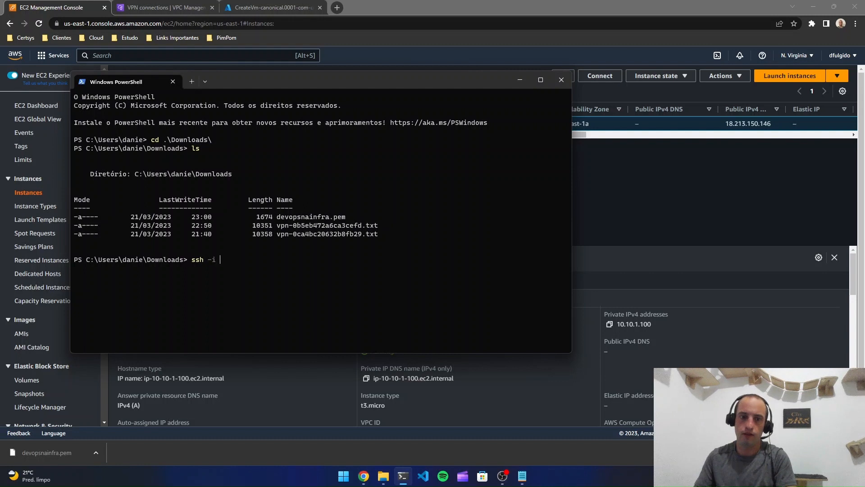
text( .\de)
key(Tab)
text(ubunt)
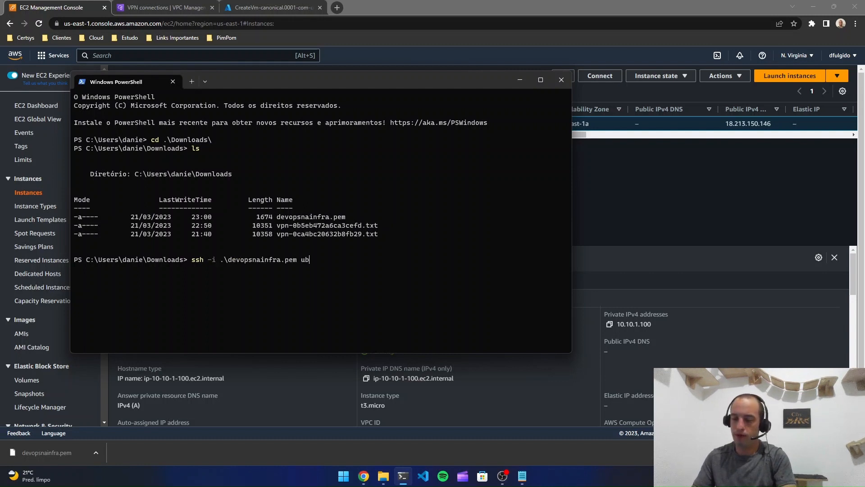
click(675, 232)
click(365, 324)
key(alt+Tab)
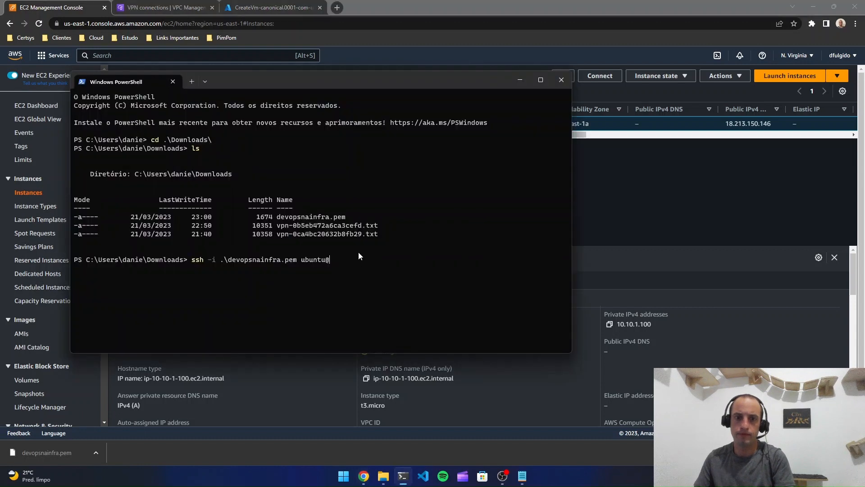
key(Return)
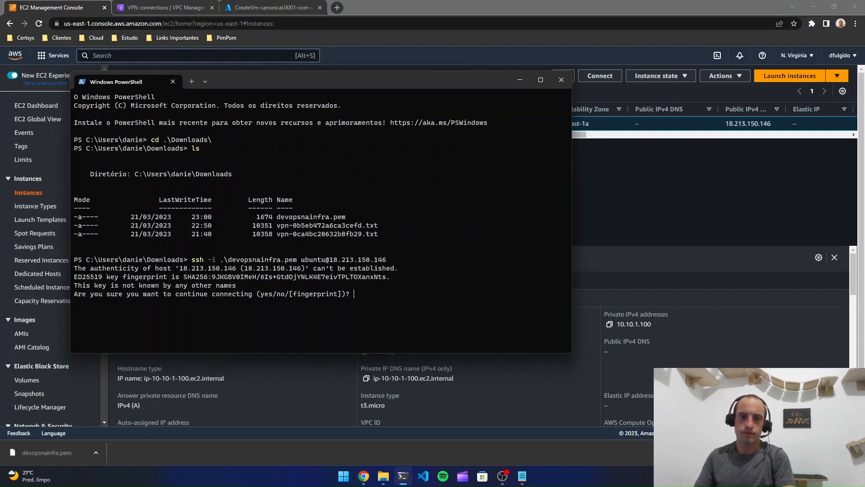
text(yes)
key(Return)
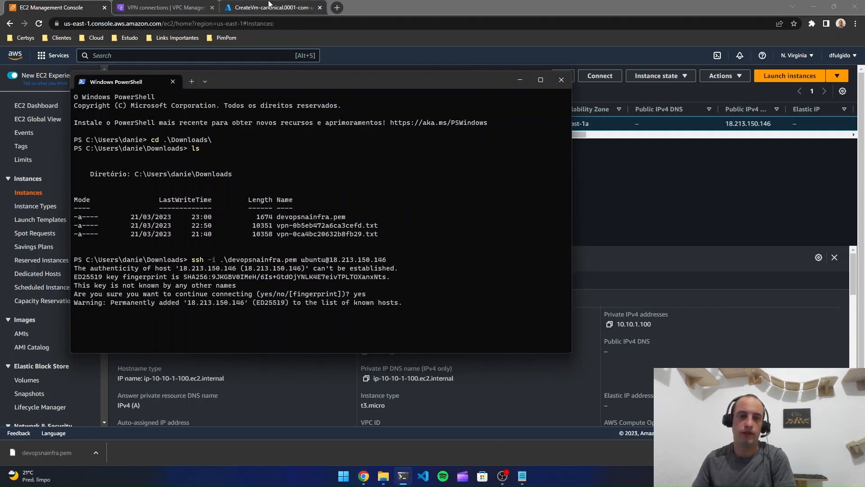
Return to the Azure portal and open the networking settings of the deployed VM-AZURE virtual machine
click(167, 7)
click(270, 7)
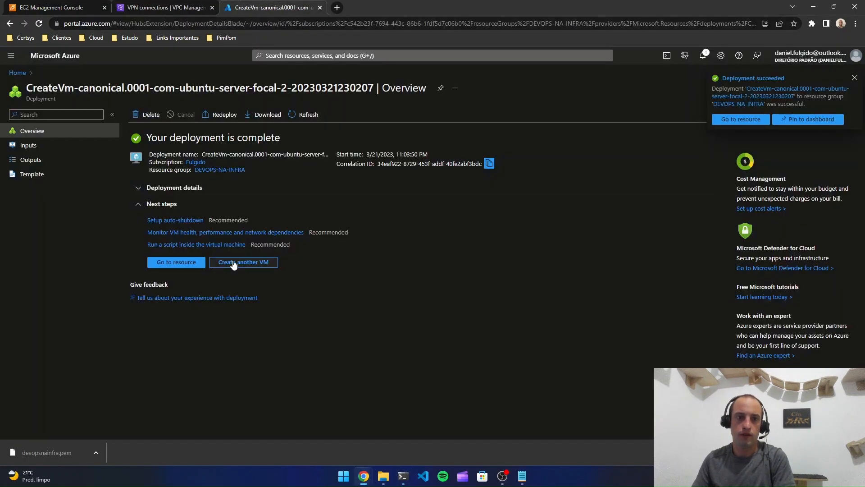
click(171, 264)
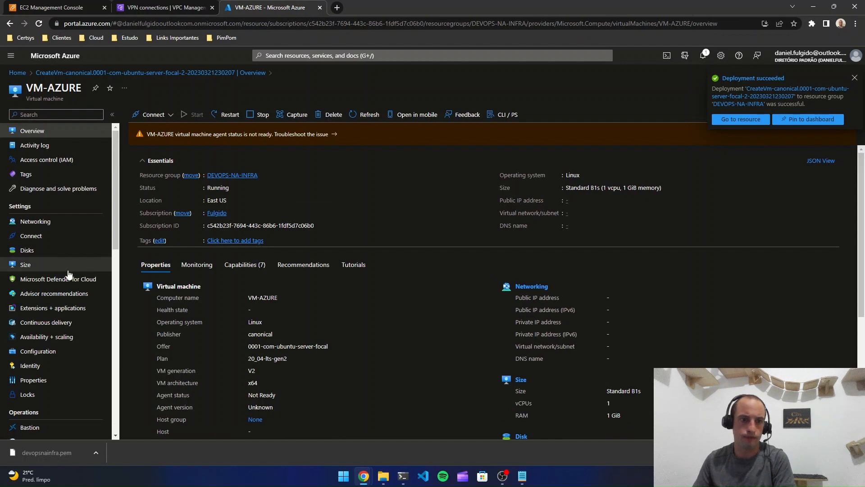
click(70, 228)
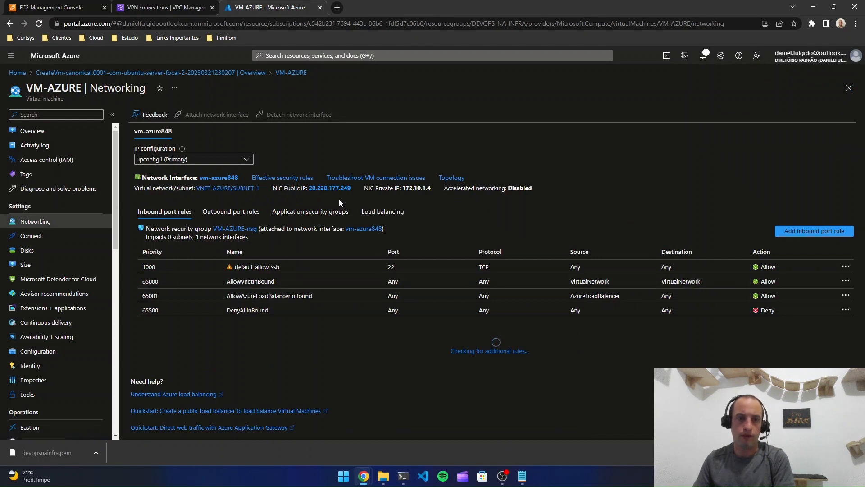
Start a new inbound port rule for VM-AZURE, then copy the IPv4 CIDR of SUBNET-1 from the AWS VPC console
click(806, 231)
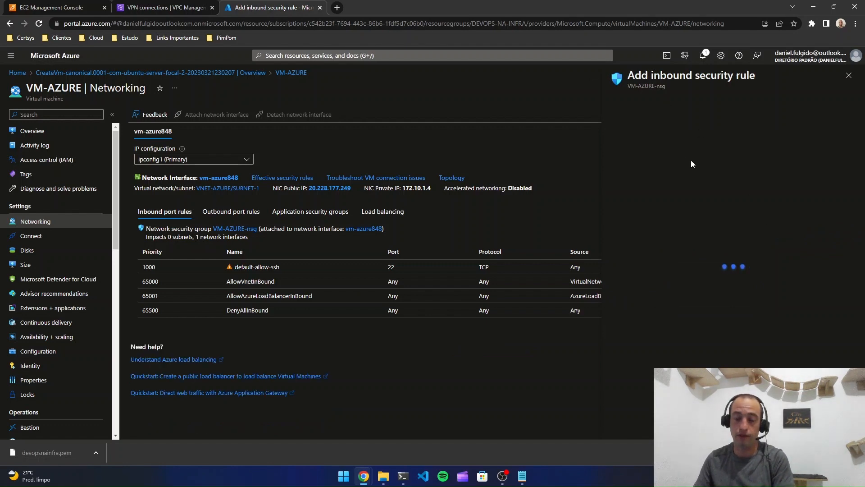
click(50, 8)
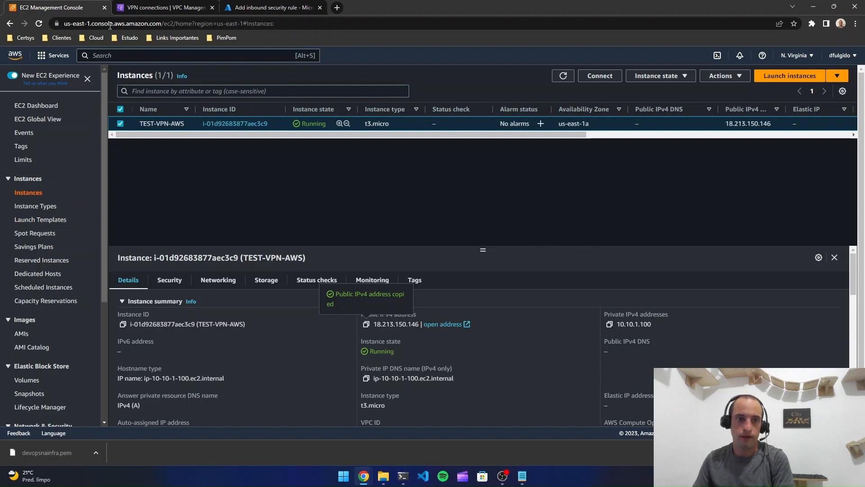
key(ctrl+Tab)
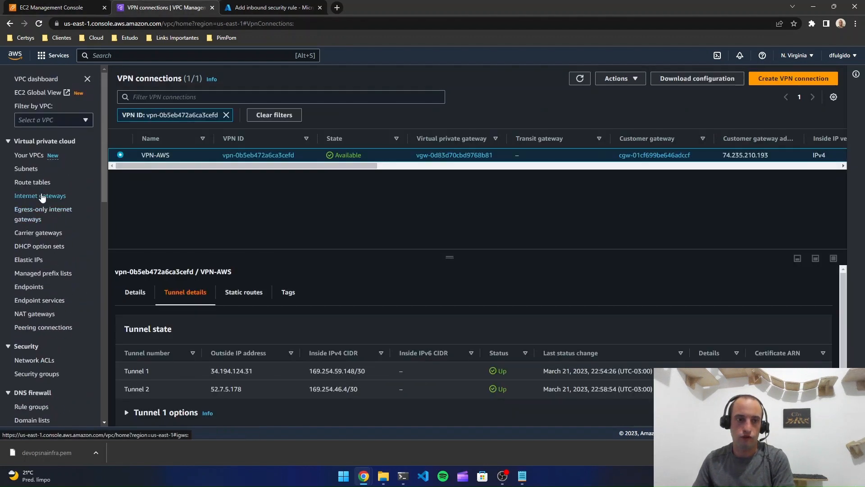
click(26, 169)
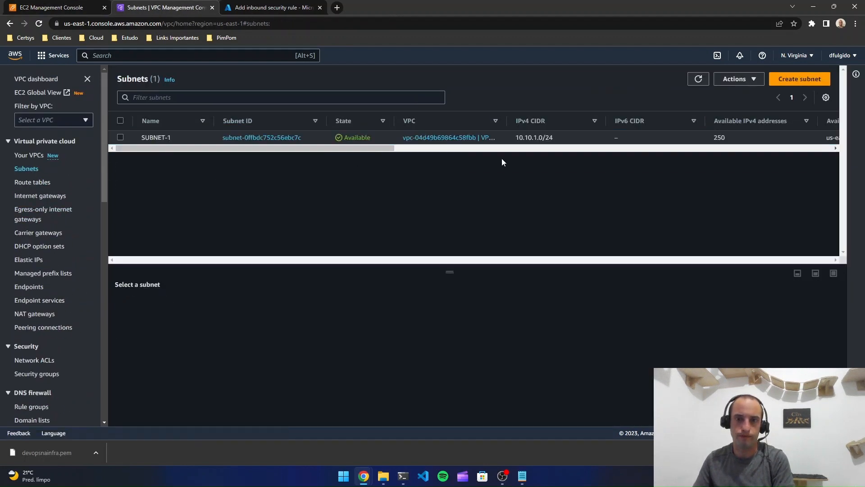
drag(553, 137, 517, 139)
key(ctrl+c)
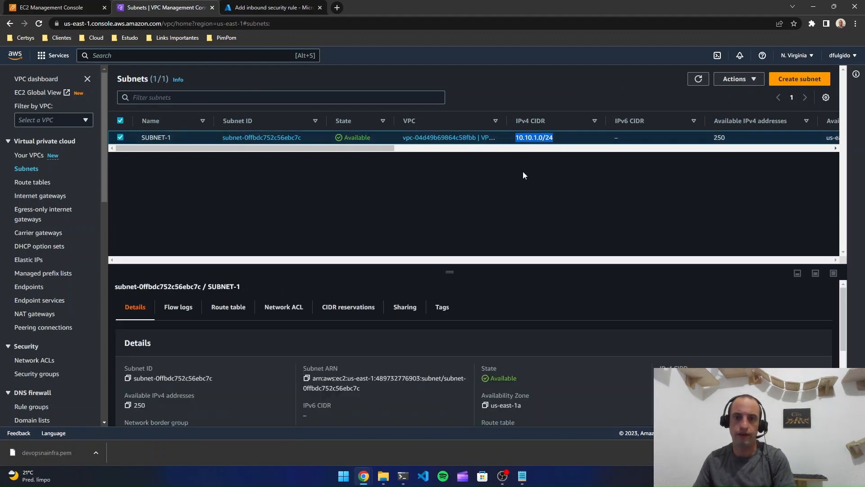
Return to the Azure portal and set the inbound rule's source to IP Addresses with the CIDR range 10.10.1.0/24
click(245, 8)
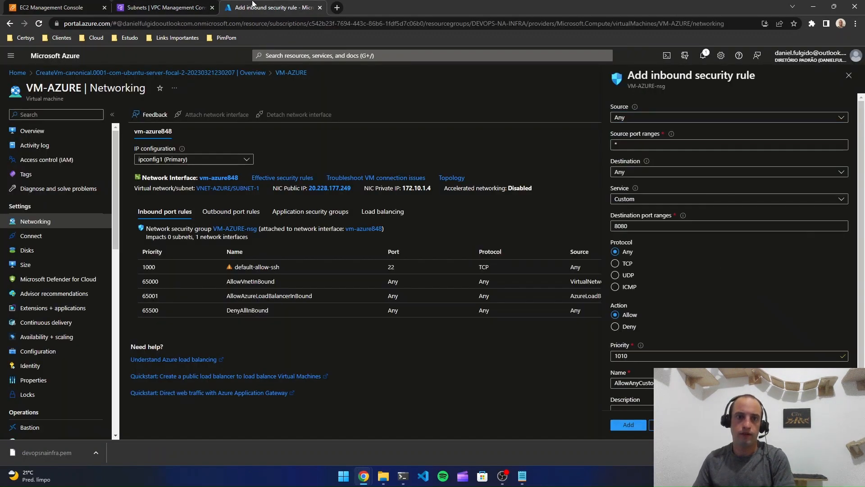
click(635, 117)
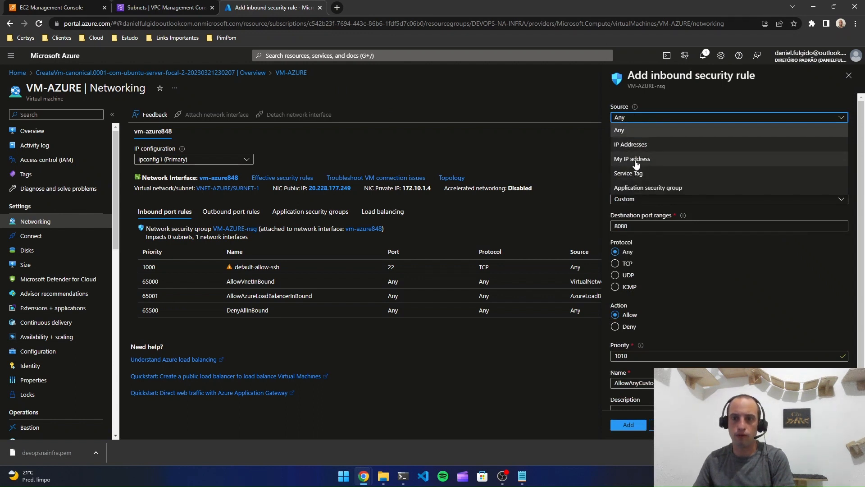
click(637, 146)
click(639, 145)
key(ctrl+v)
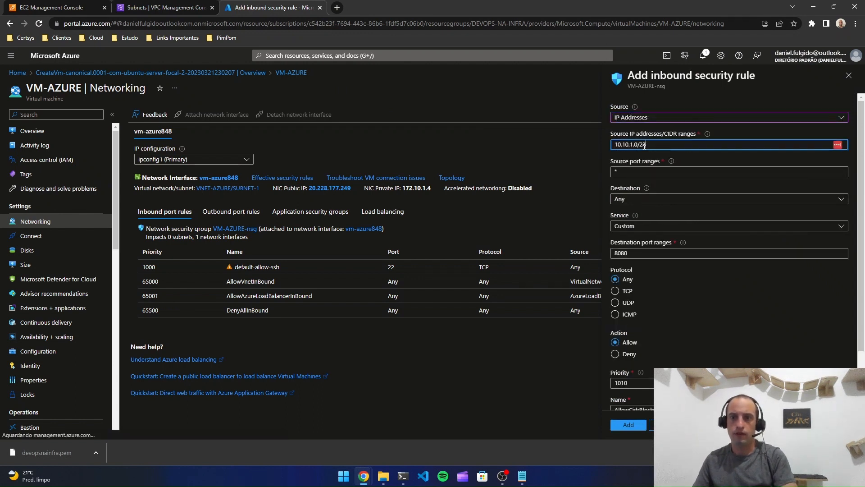
Examine the destination and service options offered for the new inbound security rule
click(650, 169)
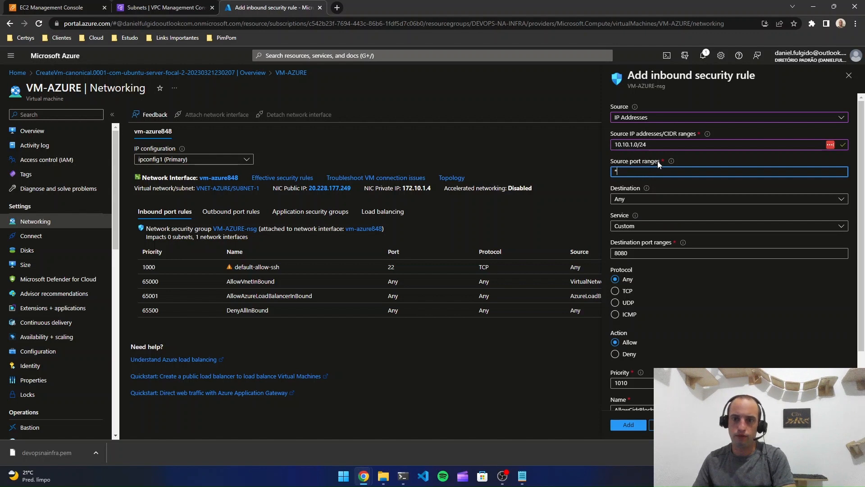
click(647, 199)
click(644, 210)
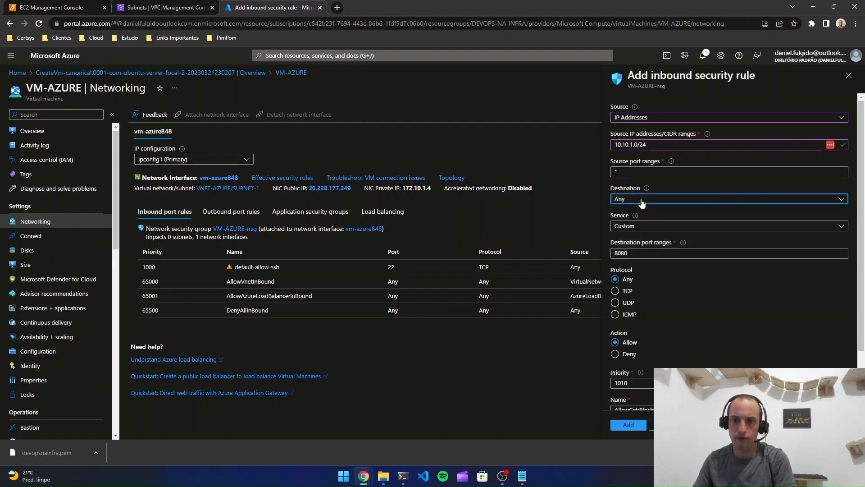
click(642, 226)
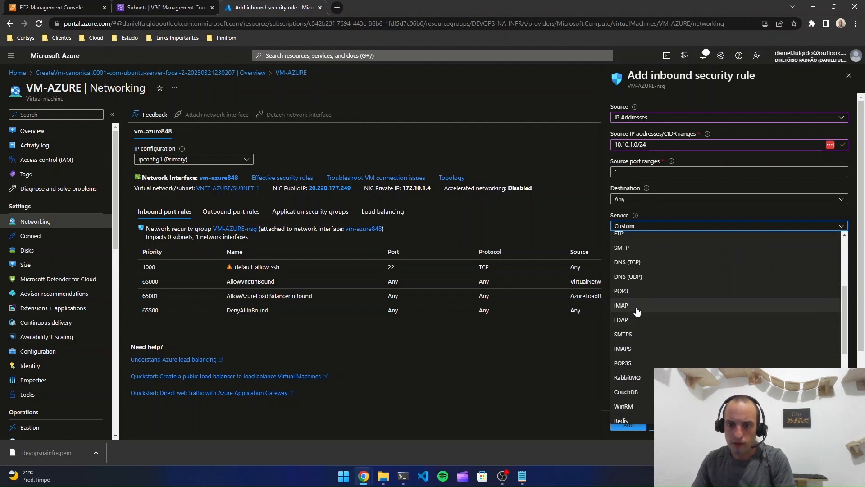
scroll(636, 333, down, 2)
scroll(637, 349, down, 2)
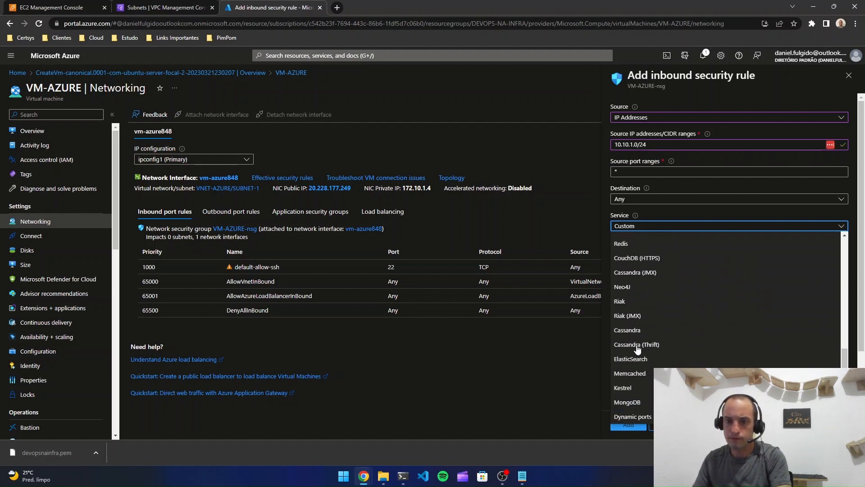
scroll(637, 349, up, 4)
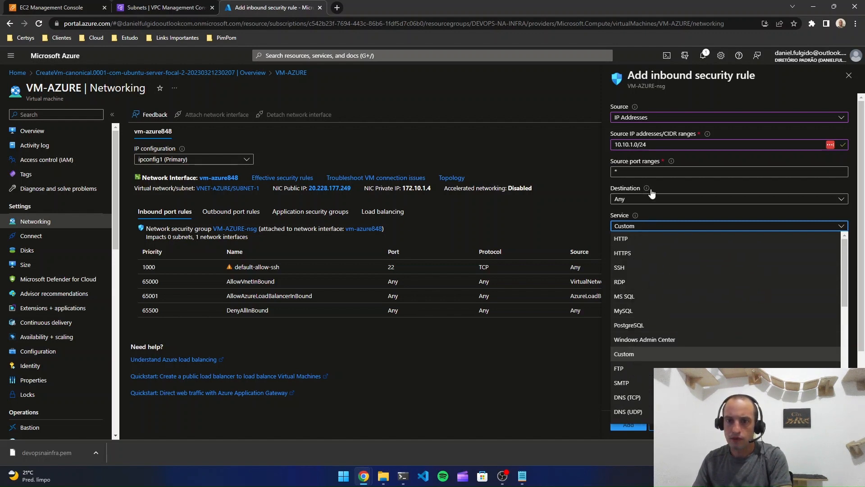
click(656, 170)
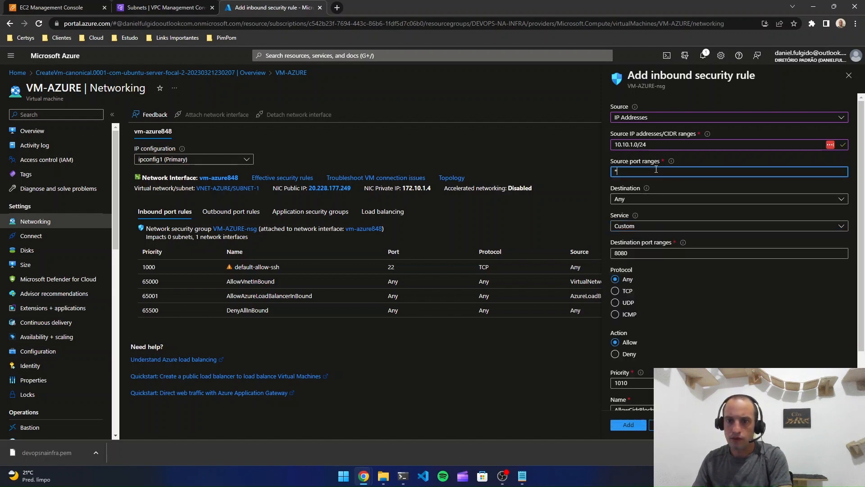
click(649, 227)
scroll(636, 316, down, 3)
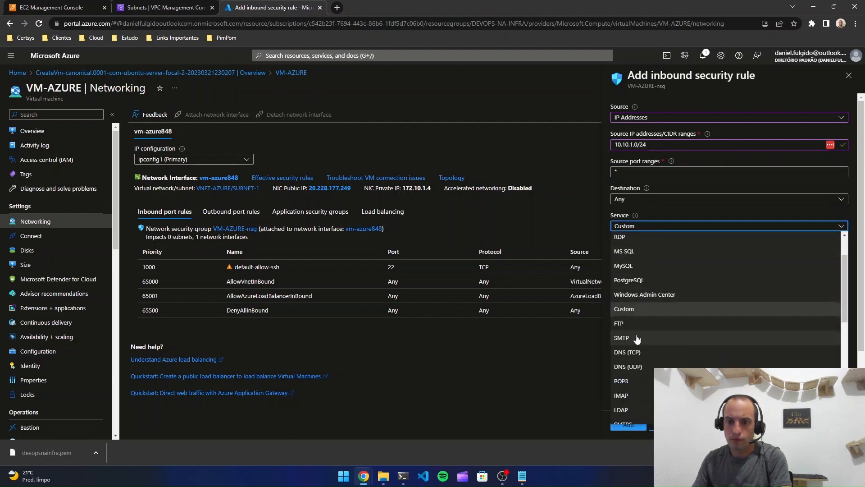
scroll(628, 390, down, 4)
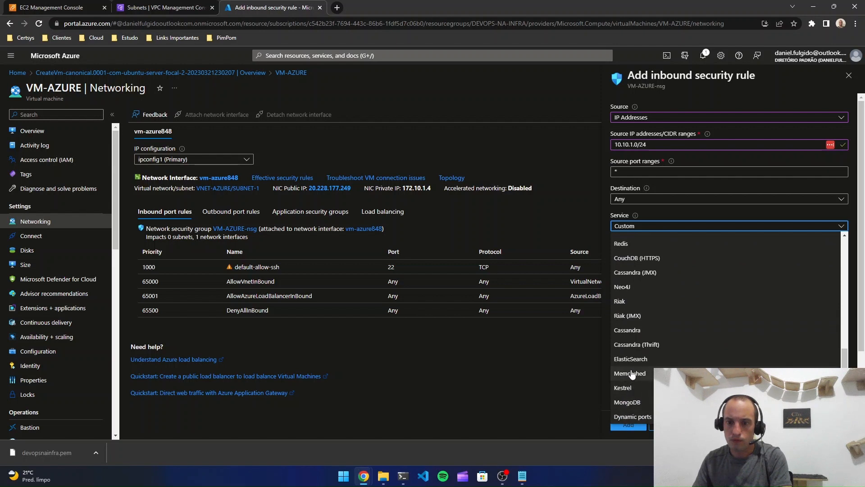
scroll(634, 315, up, 3)
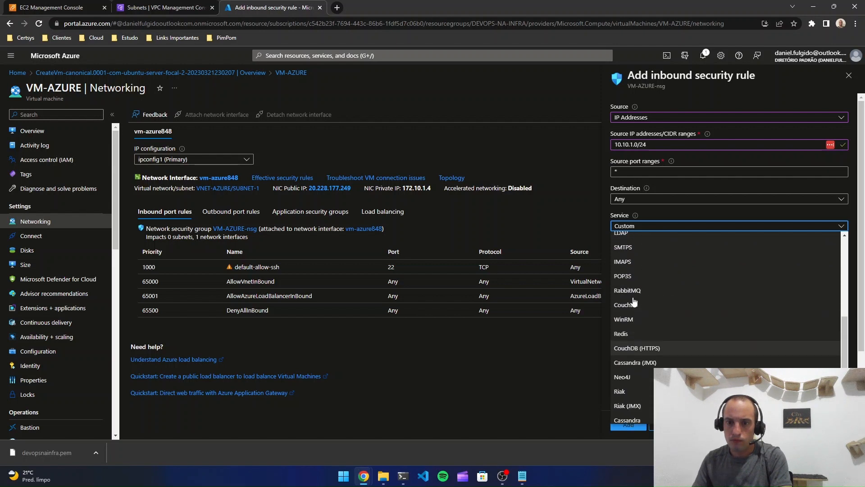
scroll(634, 299, up, 4)
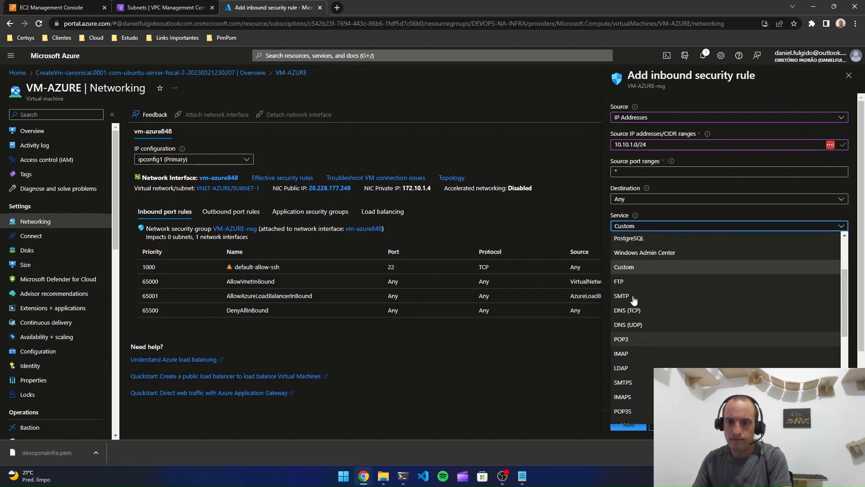
click(635, 227)
click(637, 202)
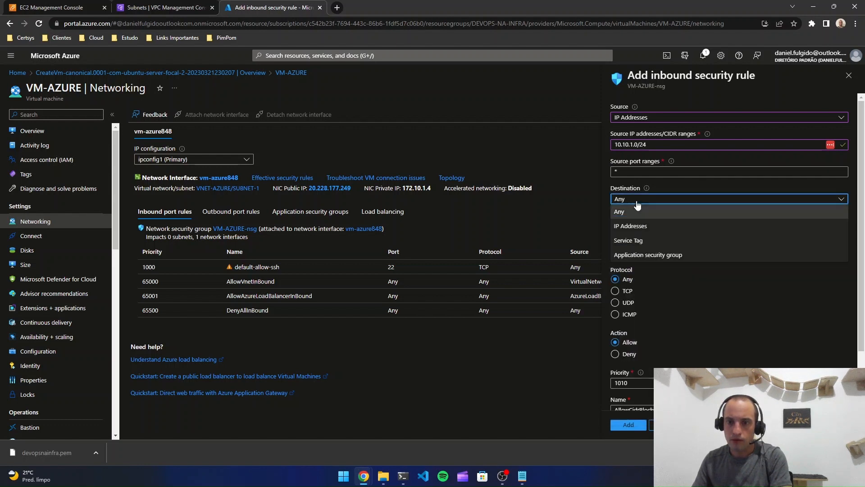
click(647, 210)
click(646, 226)
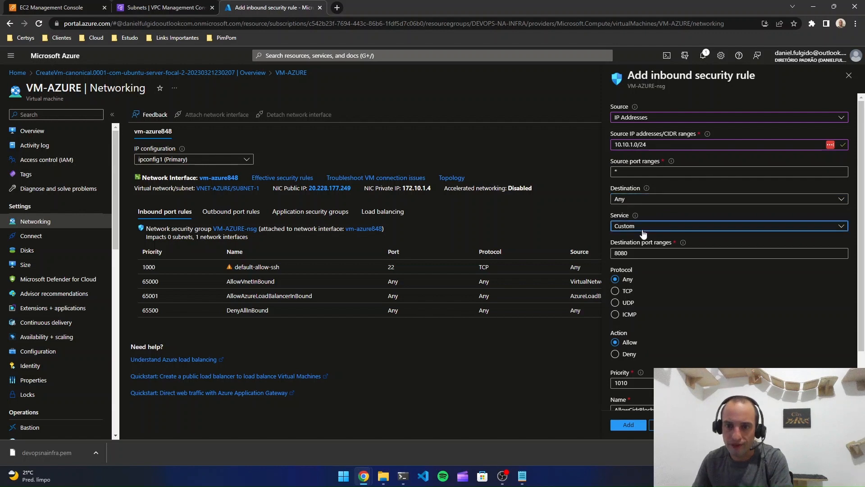
scroll(640, 267, down, 3)
scroll(640, 268, down, 8)
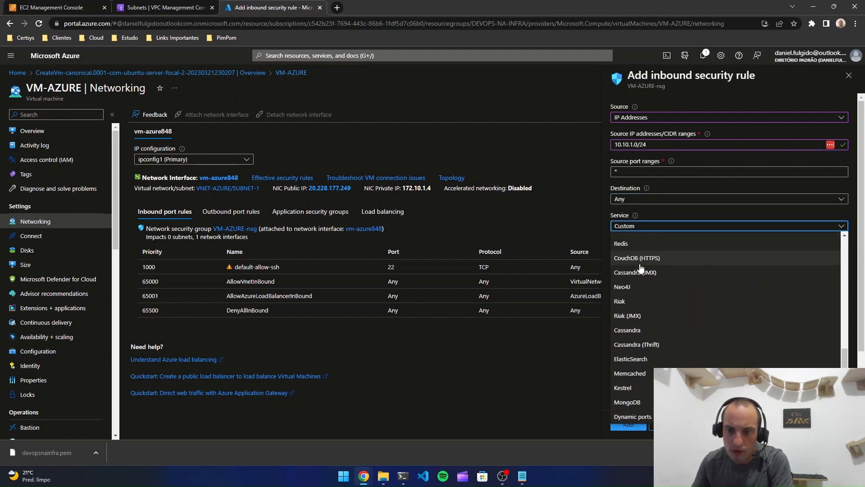
click(650, 227)
Set the rule's destination port ranges to *, choose the ICMP protocol and add the inbound security rule
click(646, 252)
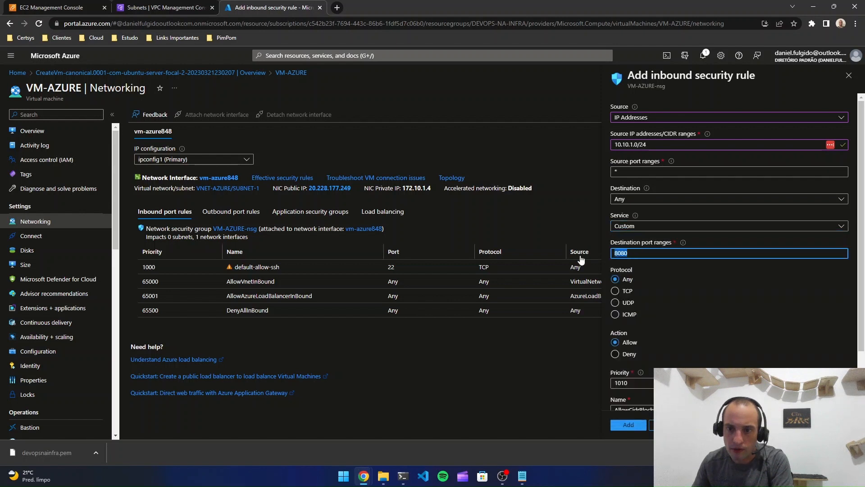
text(*)
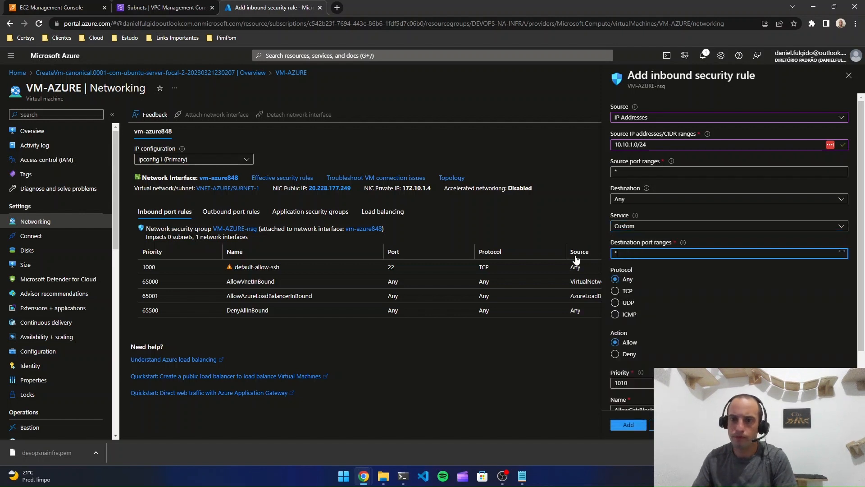
click(710, 292)
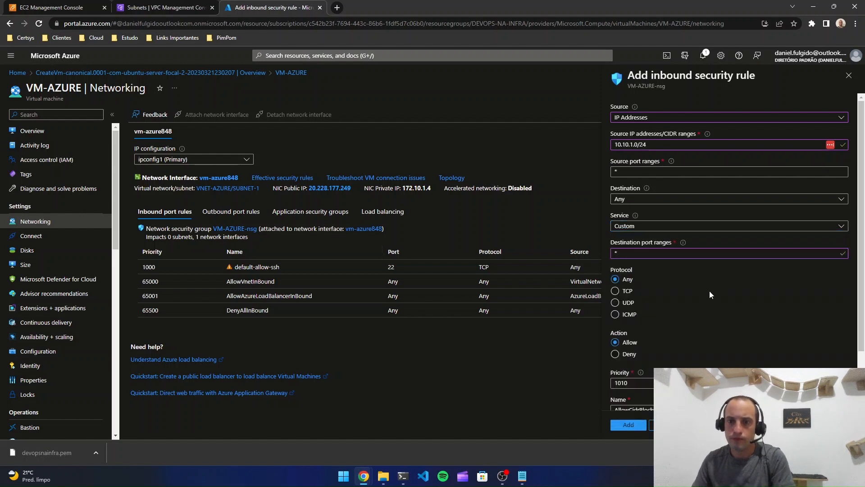
click(629, 316)
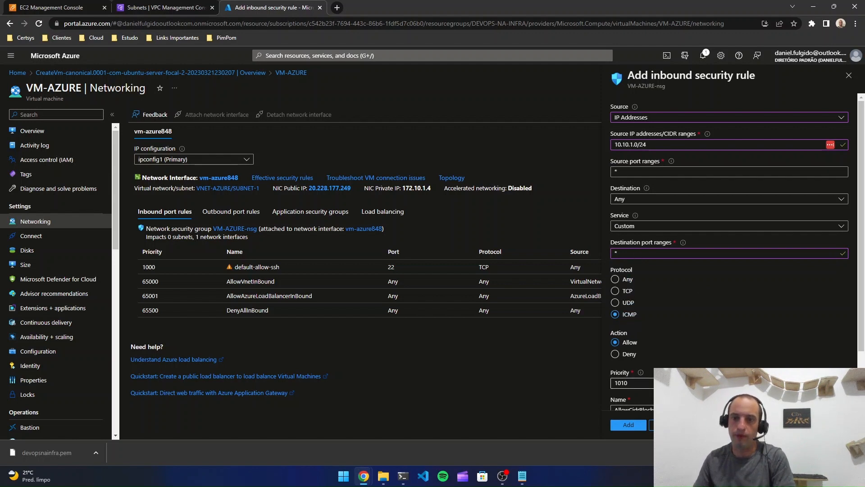
scroll(658, 300, down, 1)
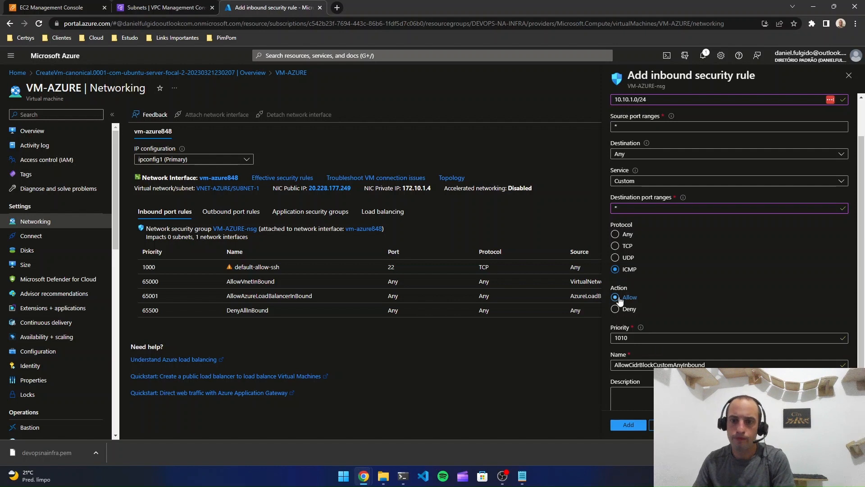
scroll(635, 351, down, 1)
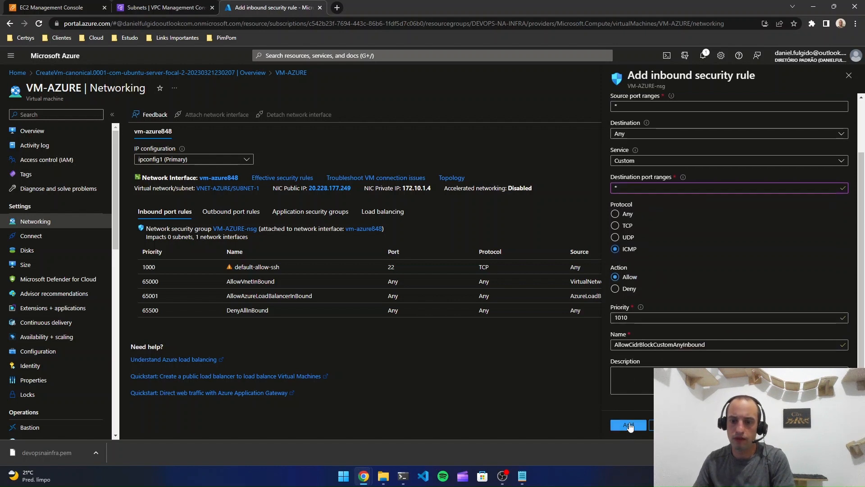
click(629, 425)
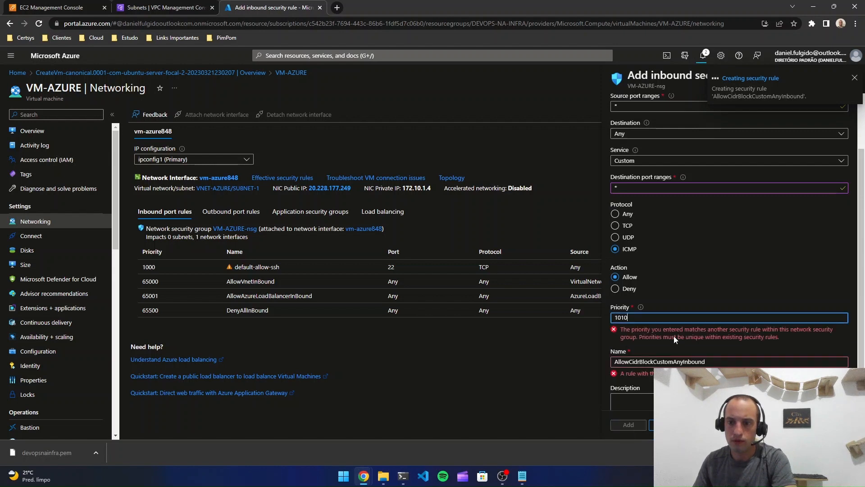
Close the rule form, check the rule's creation in the notifications and review its source range in the inbound port rules
click(848, 75)
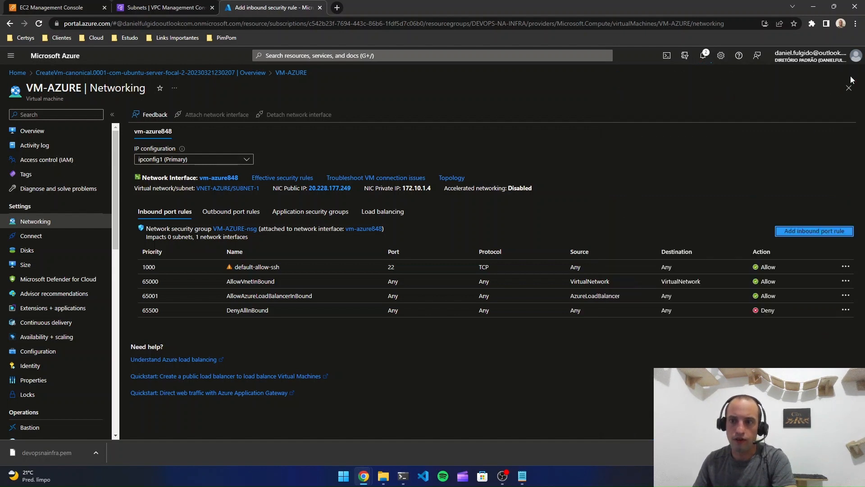
click(703, 56)
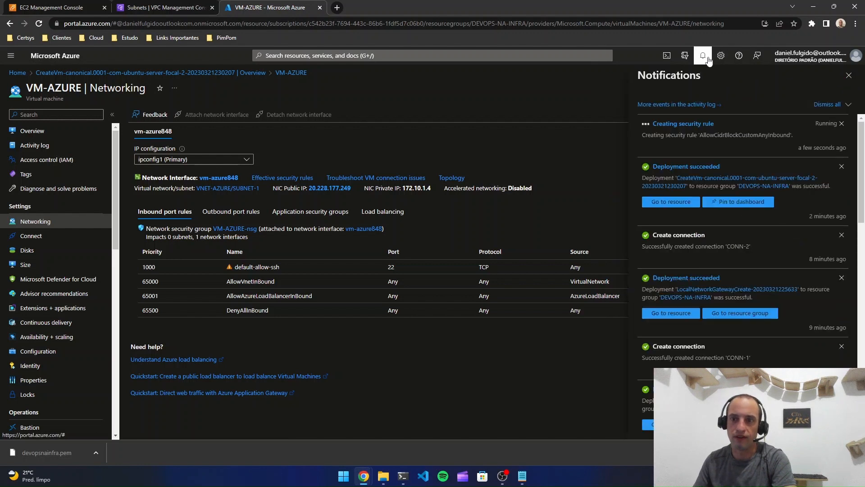
click(704, 56)
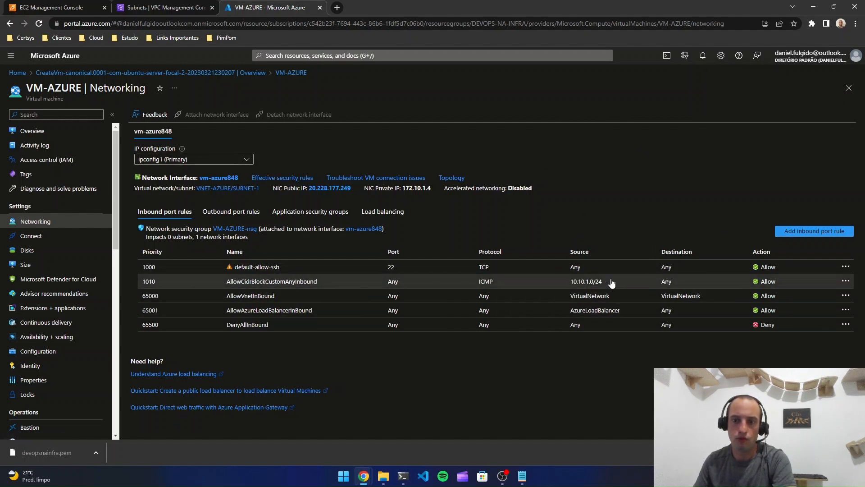
drag(600, 283, 570, 282)
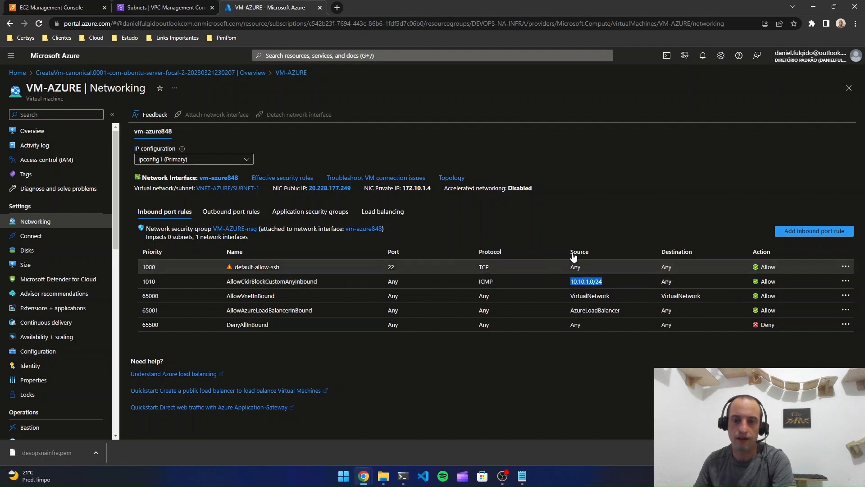
click(588, 163)
Copy the public IP address of VM-AZURE from its overview and switch to the terminal
click(53, 130)
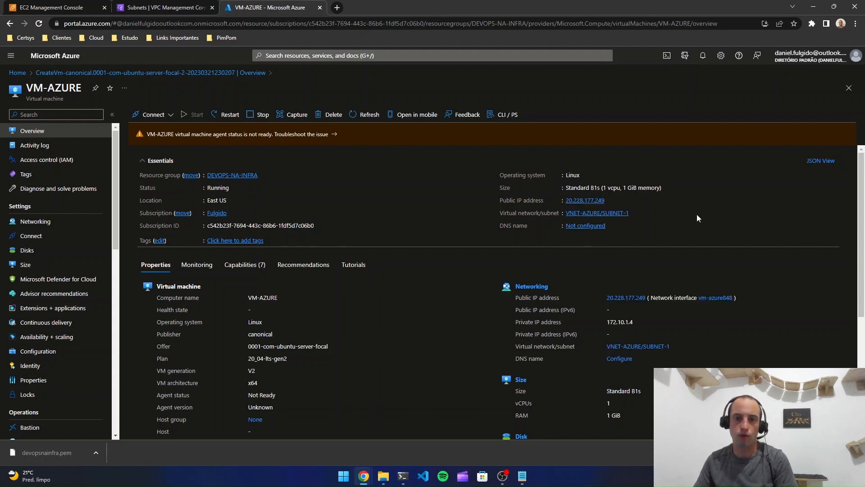
click(610, 200)
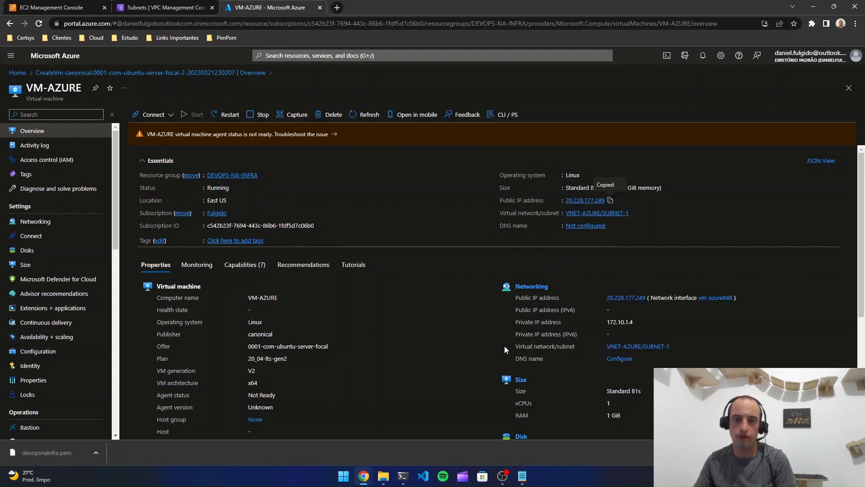
click(403, 476)
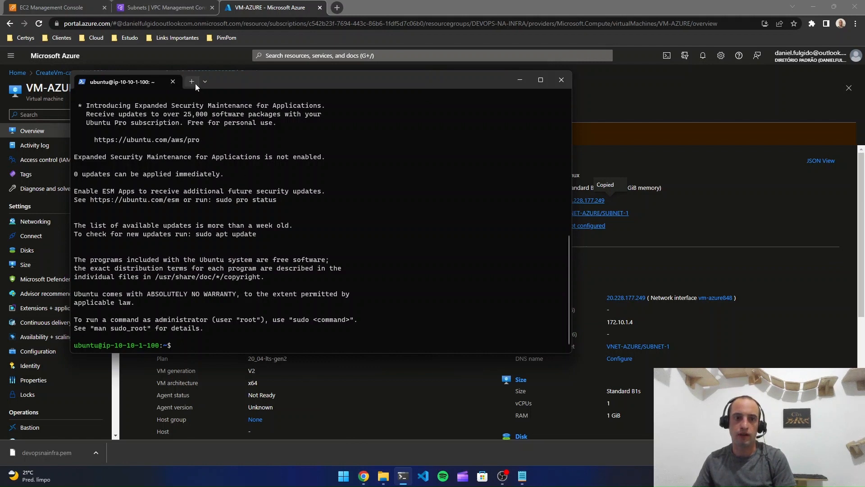
Arrange the AWS instance's SSH terminal and a new Windows PowerShell window side by side, each filling half the screen
drag(274, 78, 0, 148)
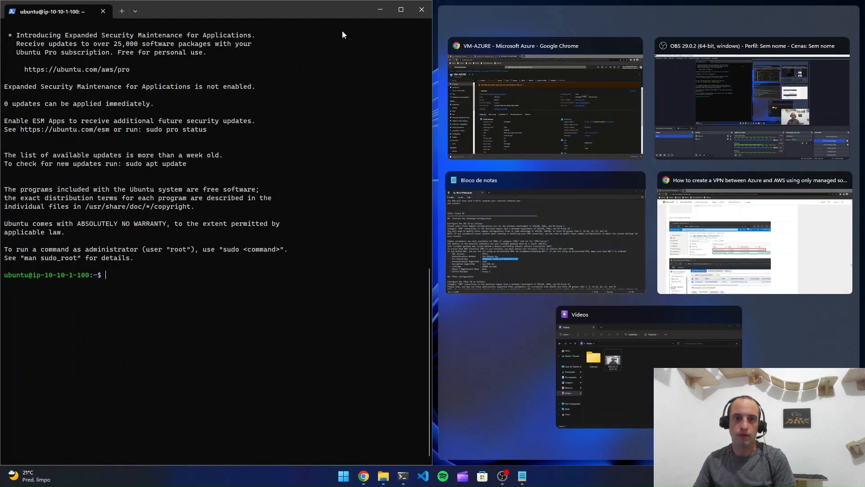
right_click(403, 476)
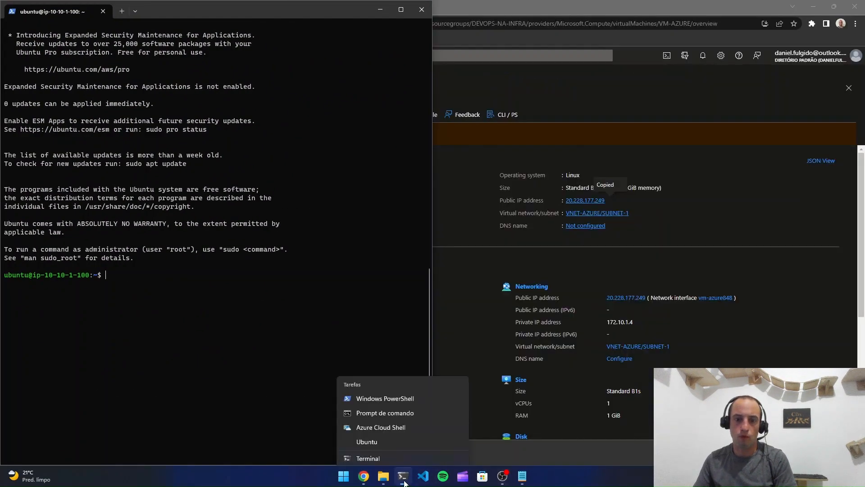
click(387, 424)
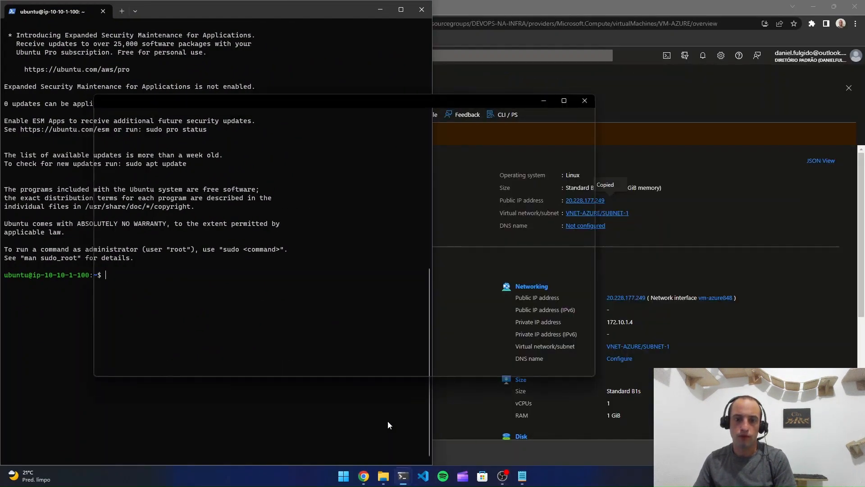
drag(340, 102, 377, 27)
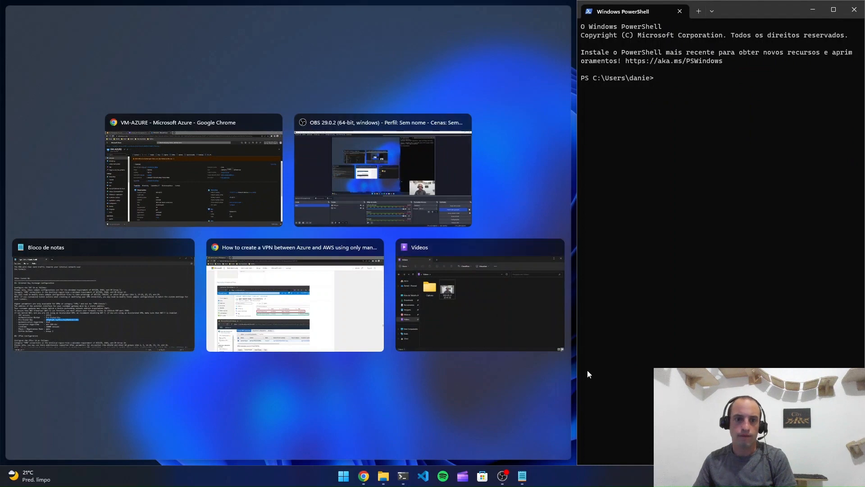
mouse_move(407, 481)
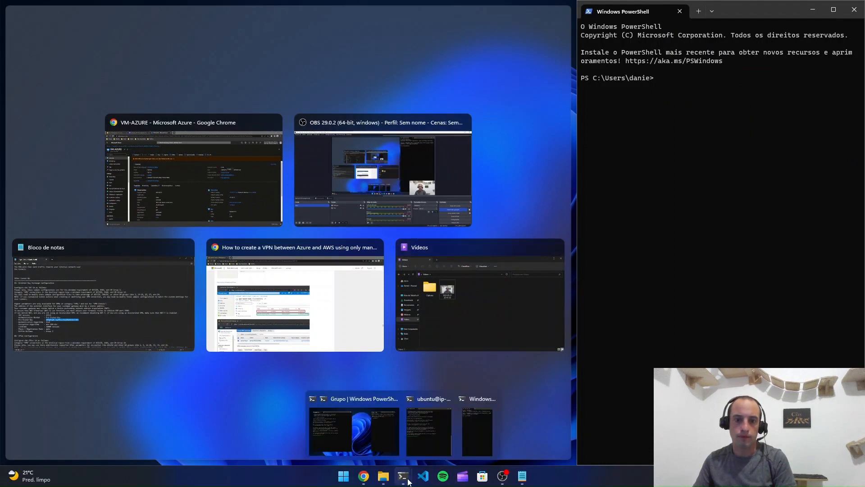
click(413, 453)
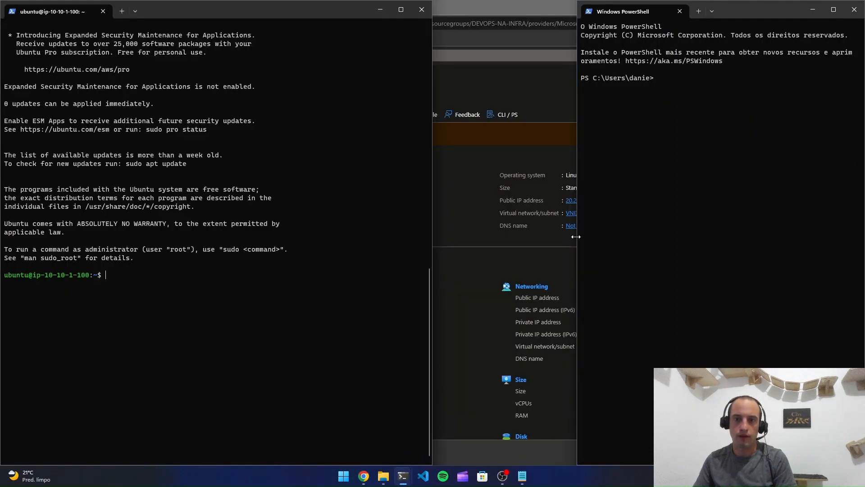
drag(577, 237, 433, 220)
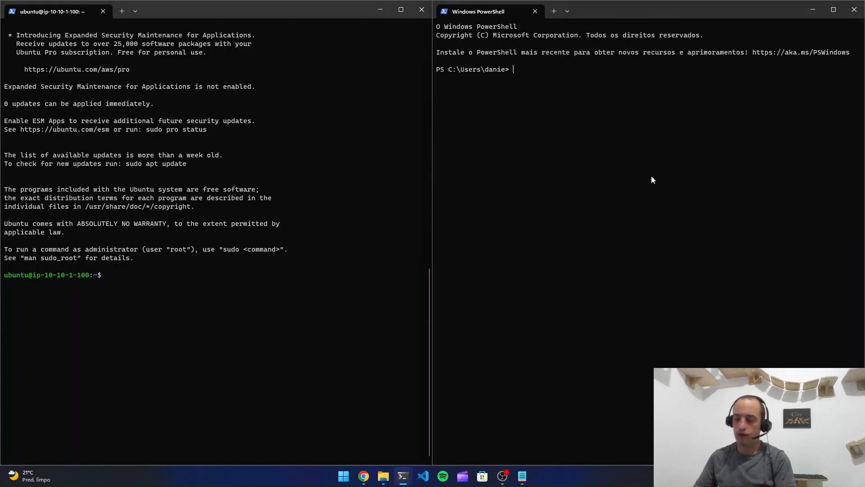
text(ssh )
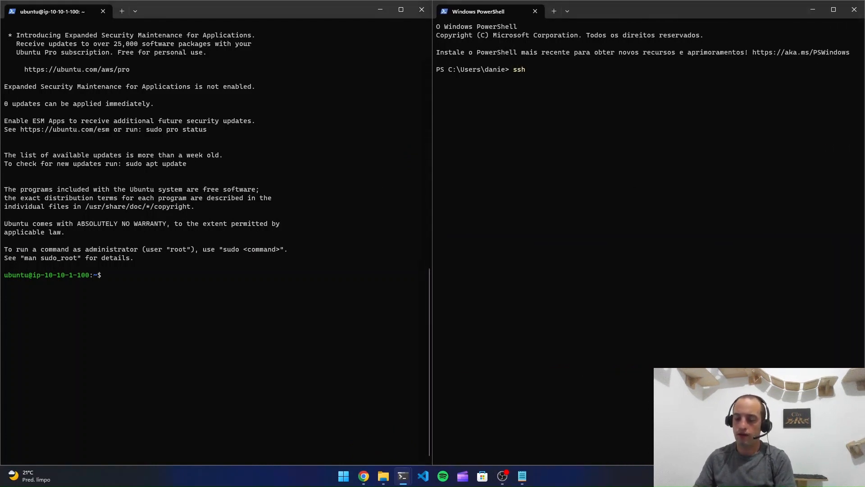
text(azure)
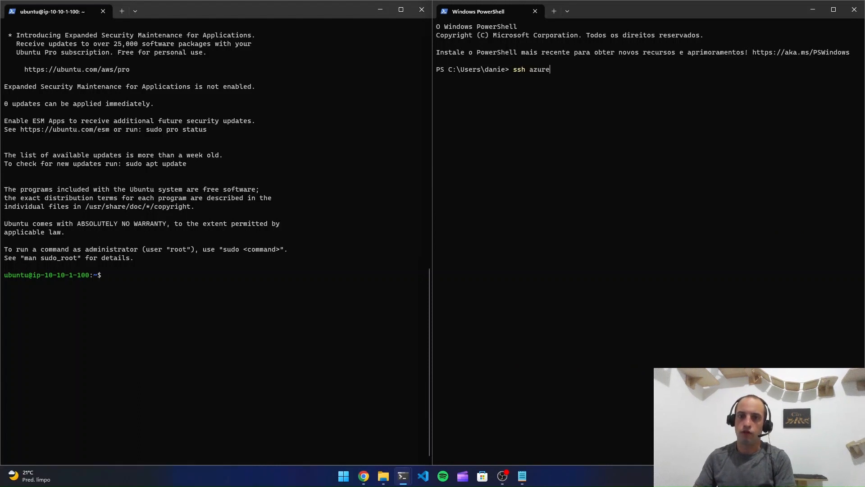
text(user@)
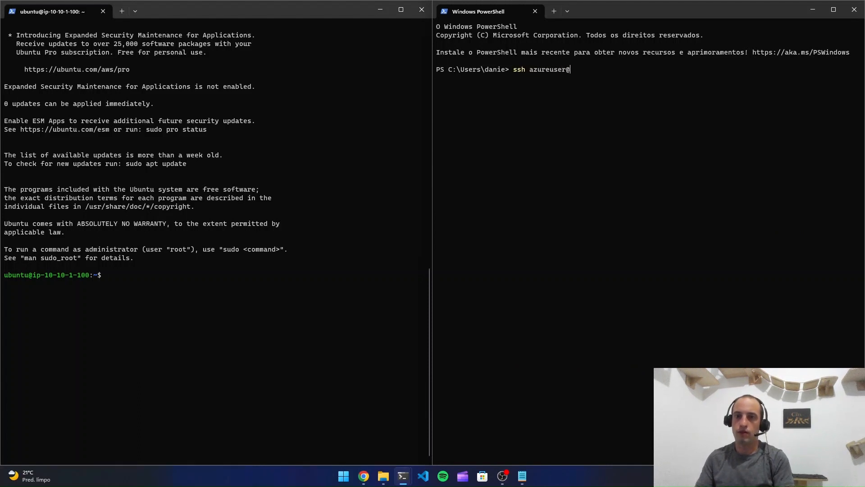
key(ctrl+v)
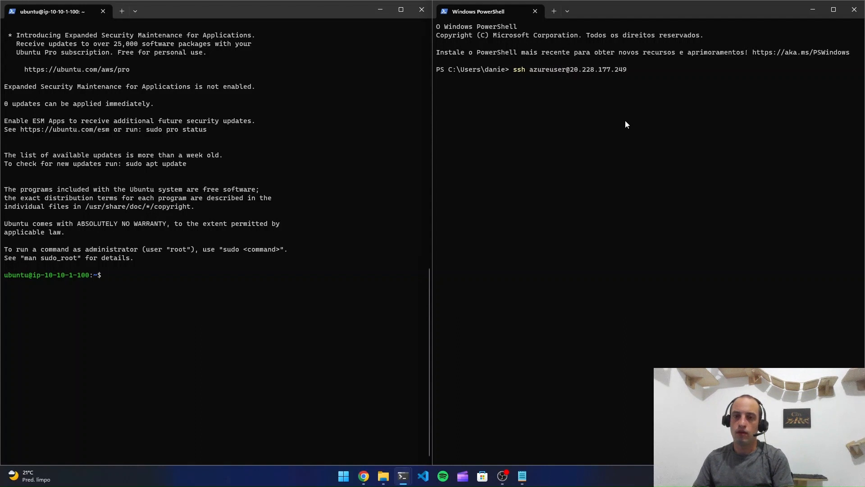
key(Return)
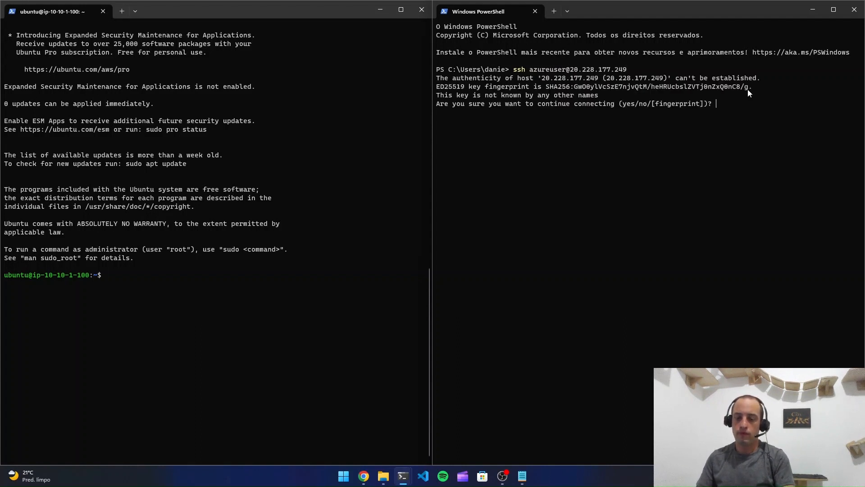
text(yes)
key(Return)
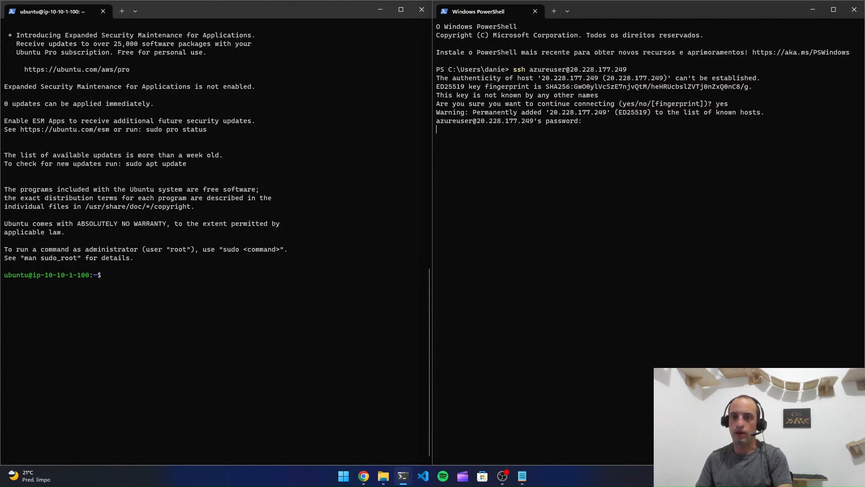
key(Return)
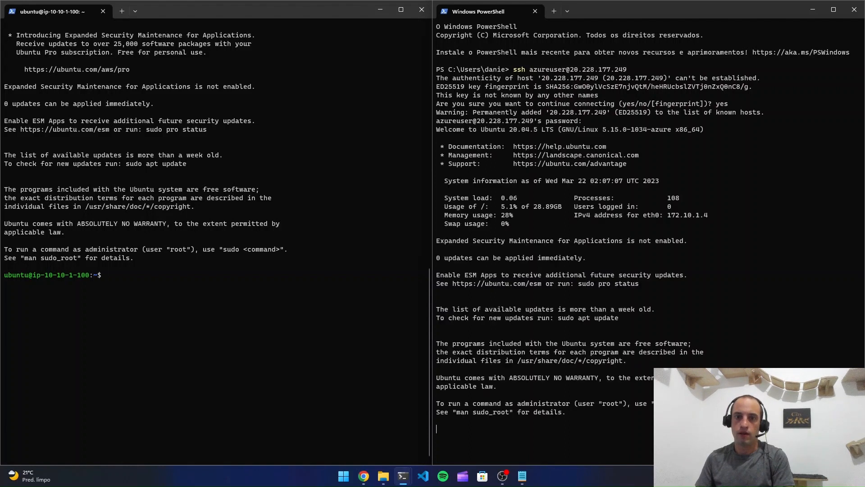
Copy the private IPv4 address of the TEST-VPN-AWS instance from the EC2 console and switch back to the two terminals
mouse_move(365, 481)
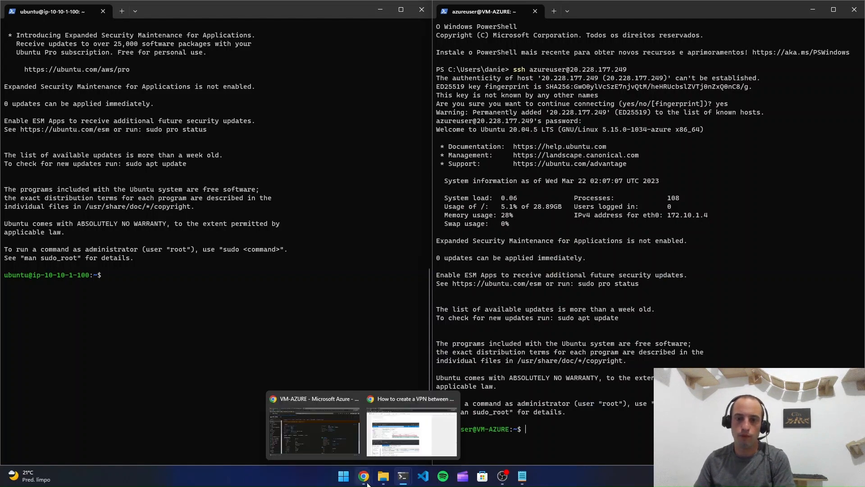
click(316, 437)
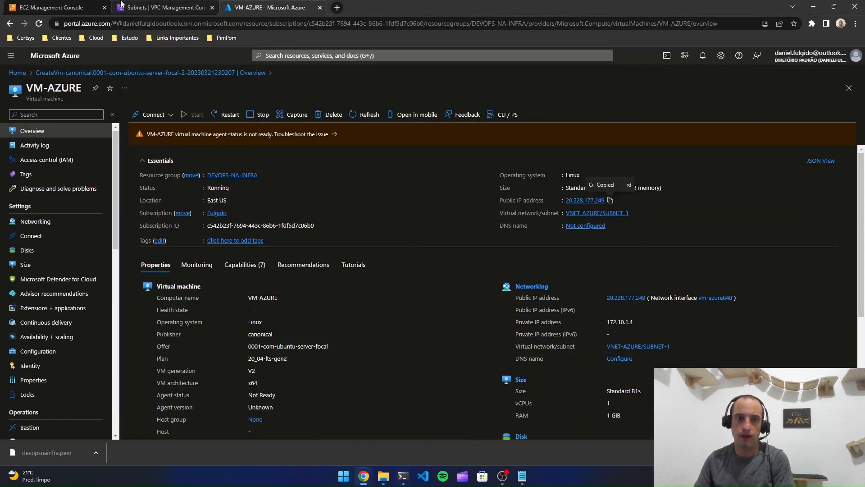
click(33, 6)
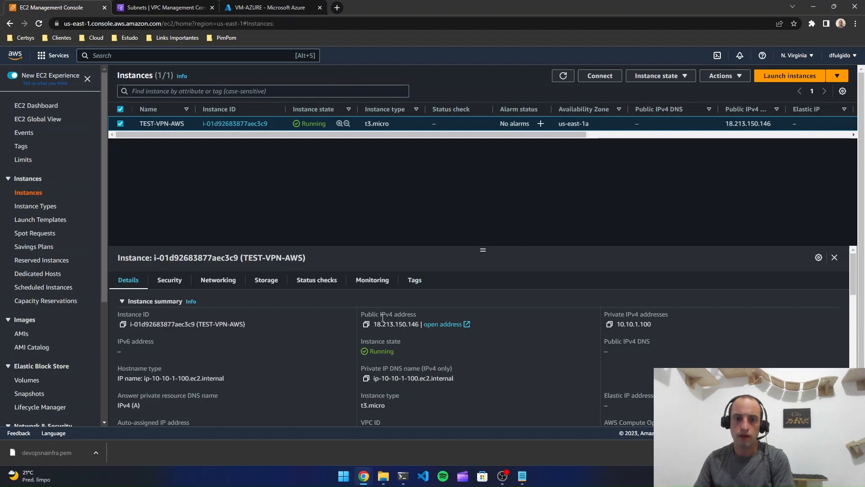
click(609, 324)
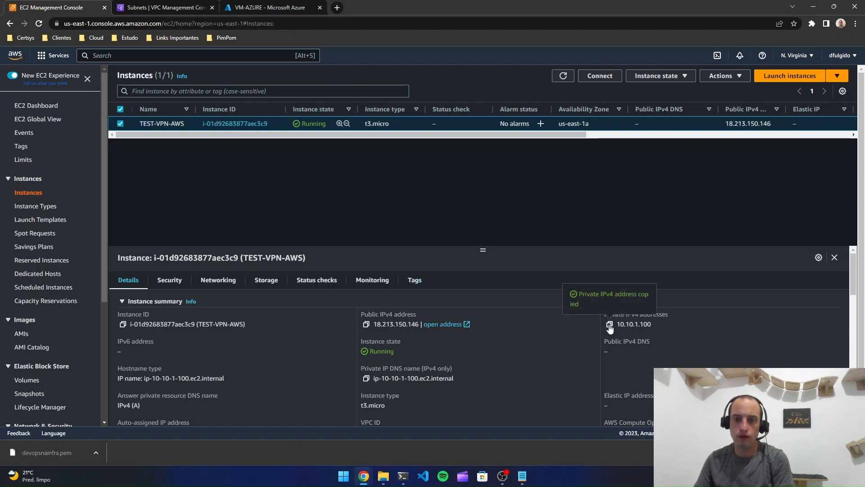
click(407, 478)
mouse_move(405, 477)
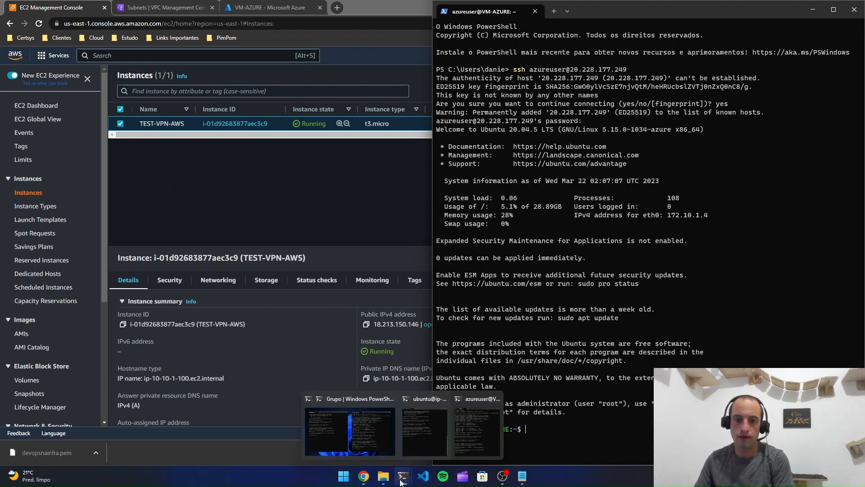
click(417, 437)
Clear the screens of both the VM-AZURE and the AWS instance terminal sessions
click(624, 303)
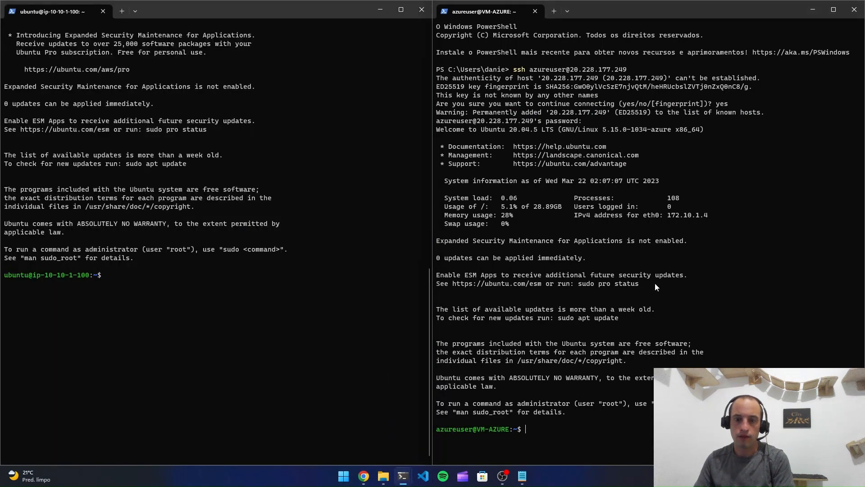
key(ctrl+l)
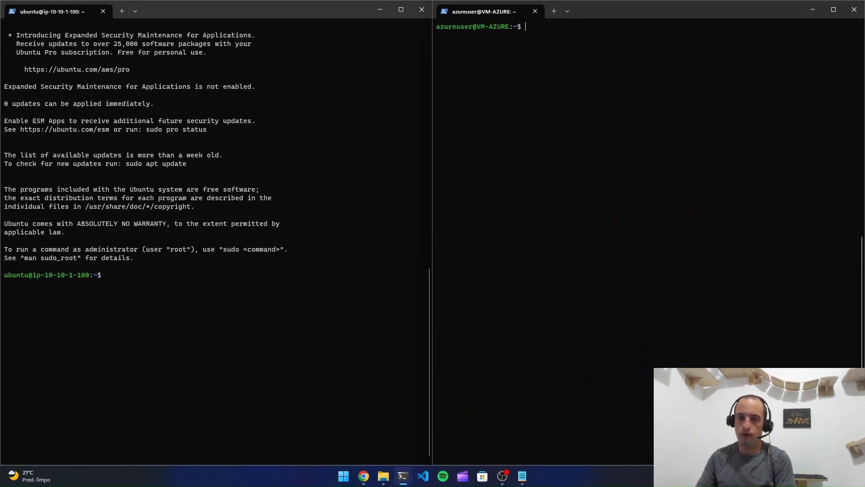
click(262, 205)
key(ctrl+l)
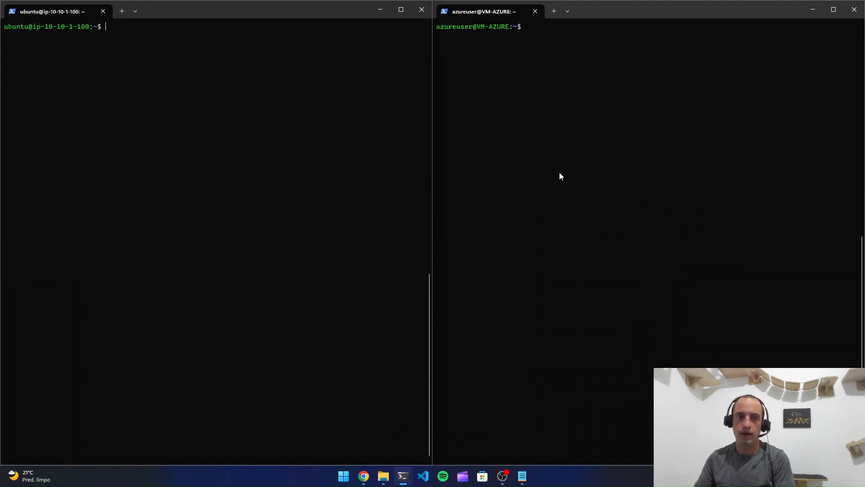
Ping the AWS instance's private address 10.10.1.100 from VM-AZURE and stop after a few replies
click(561, 176)
text(ping)
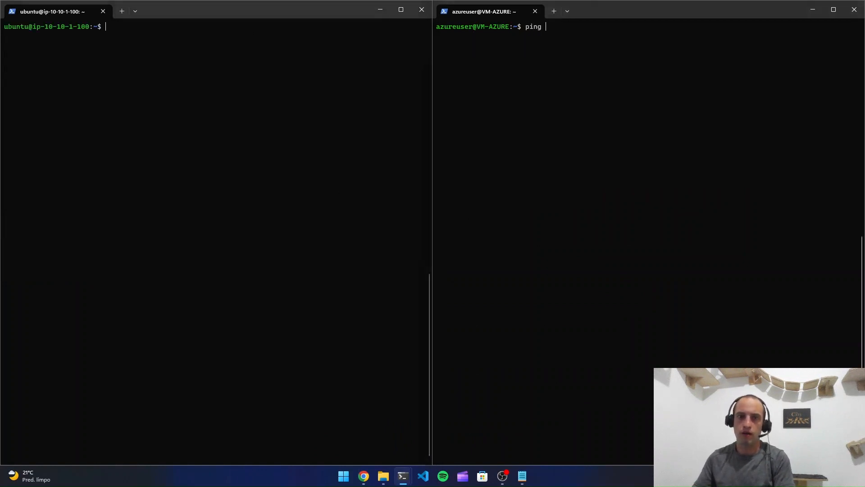
right_click(584, 111)
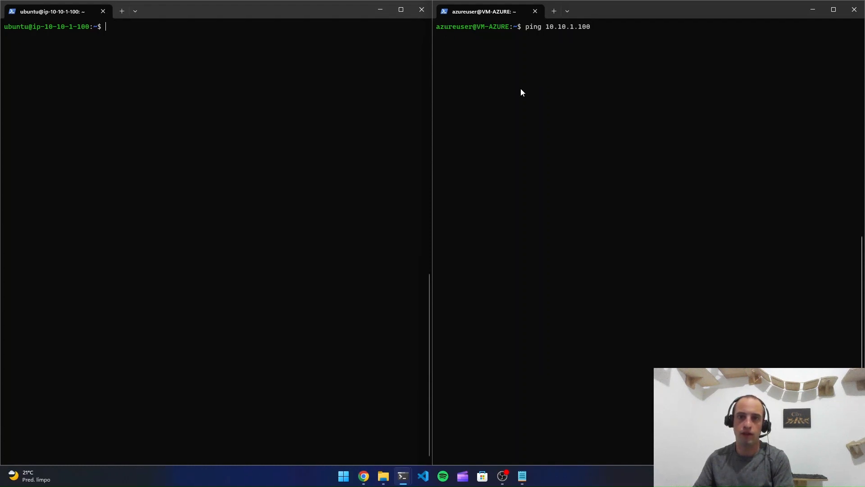
key(Return)
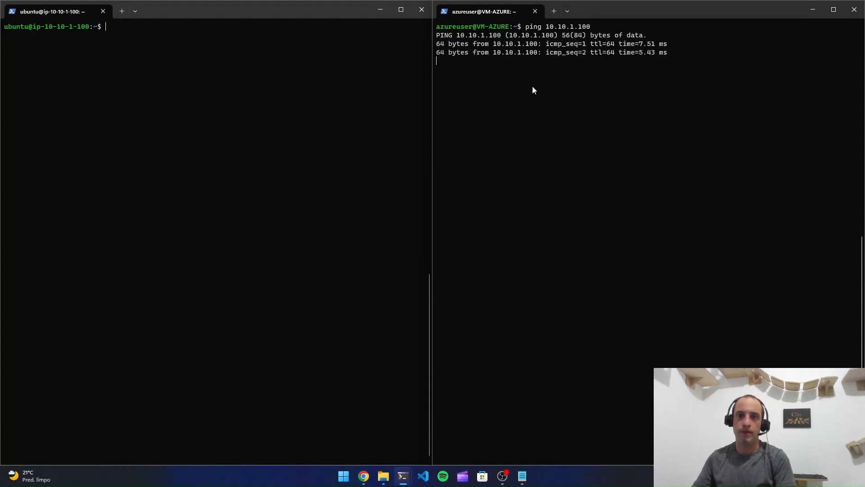
key(ctrl+c)
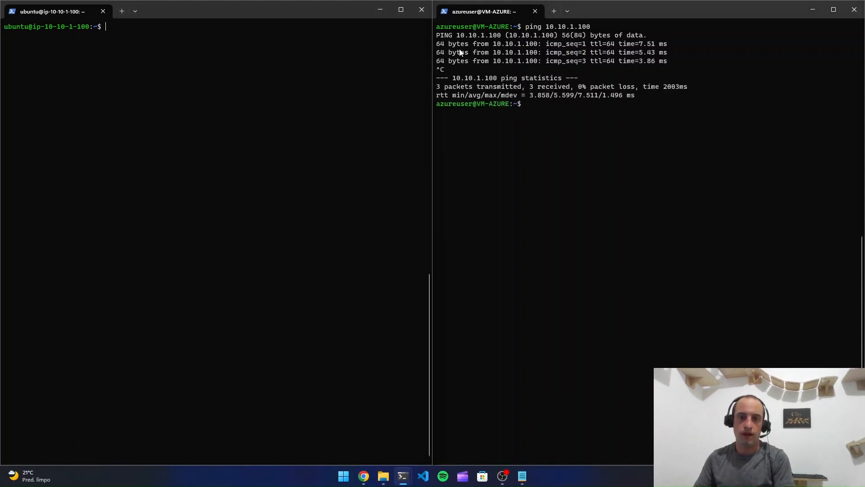
Copy the private IP address of VM-AZURE from its Azure portal overview and switch to the AWS instance's terminal
mouse_move(366, 480)
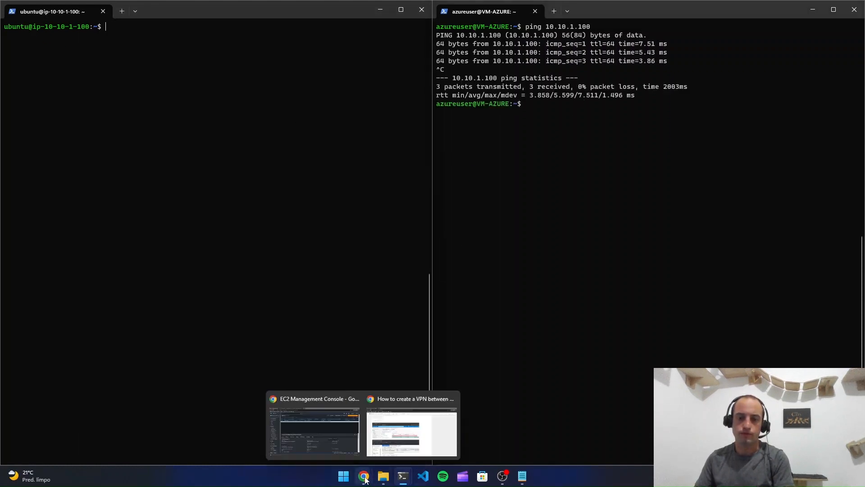
click(325, 430)
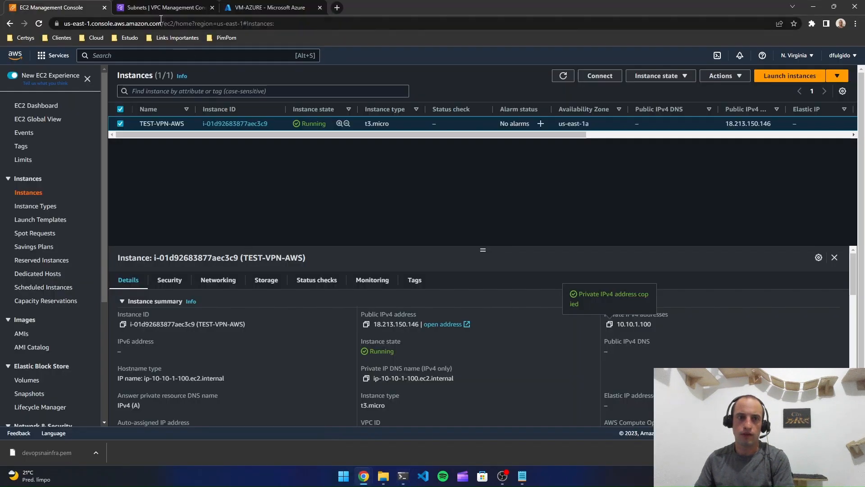
click(242, 9)
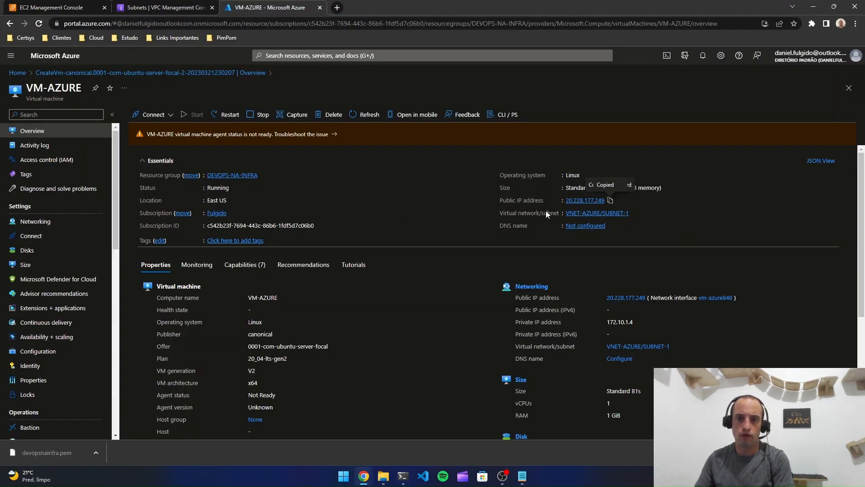
drag(644, 322, 611, 324)
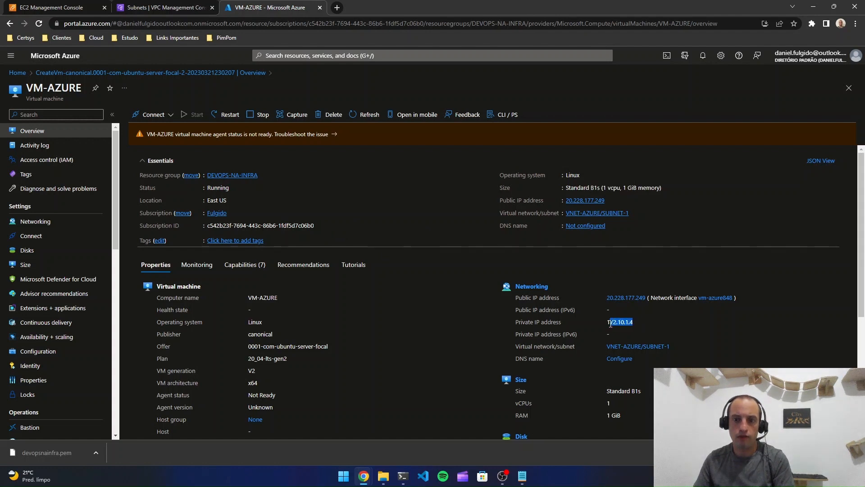
click(406, 480)
click(441, 435)
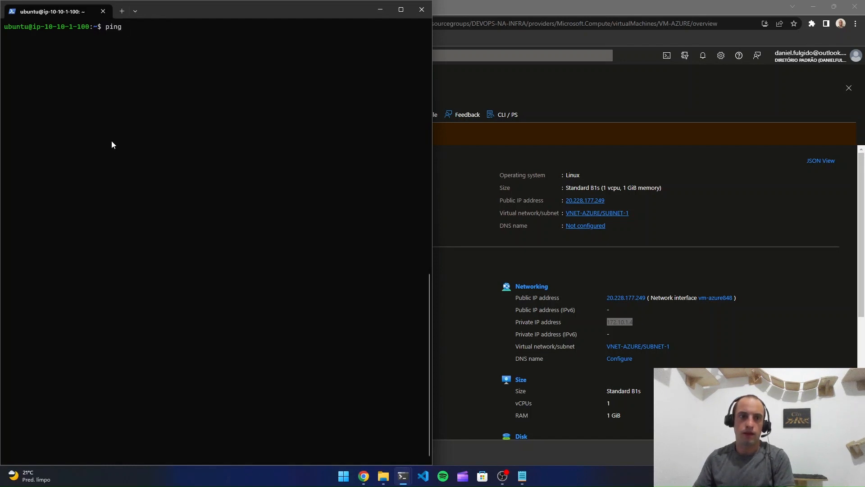
Ping VM-AZURE's private address 172.10.1.4 from the AWS instance, stop after a few replies and return to the Azure portal
text(ping)
key(ctrl+v)
key(Return)
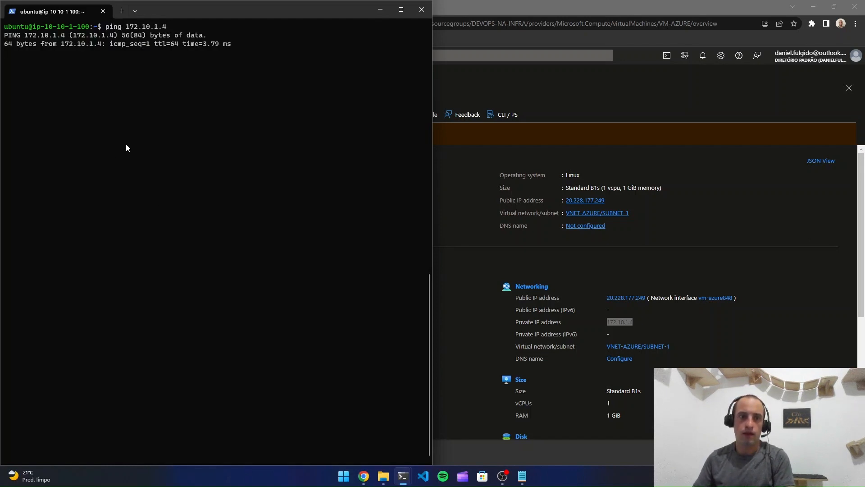
key(ctrl+c)
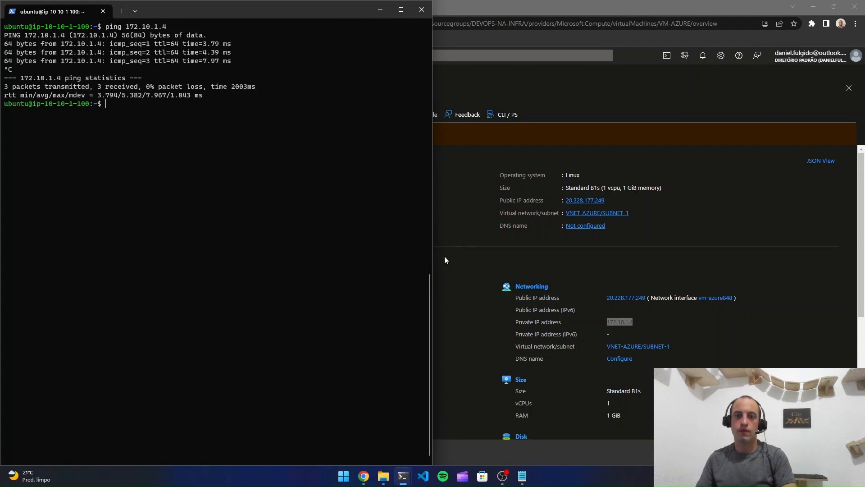
click(468, 209)
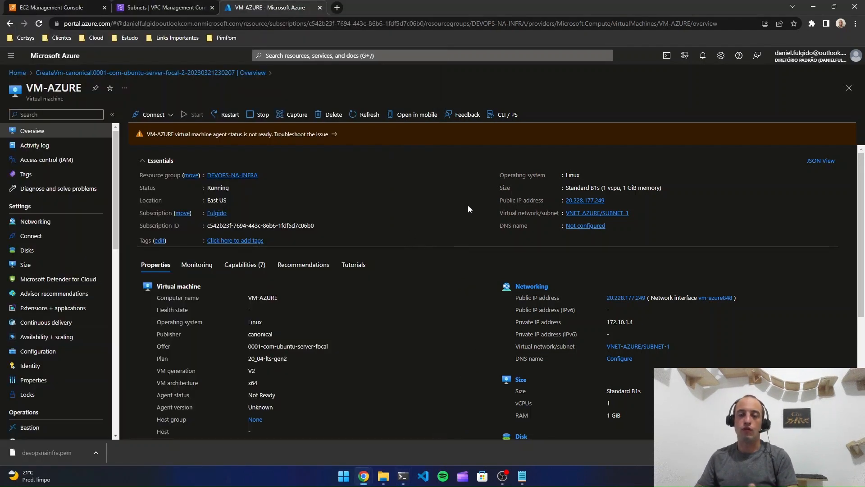